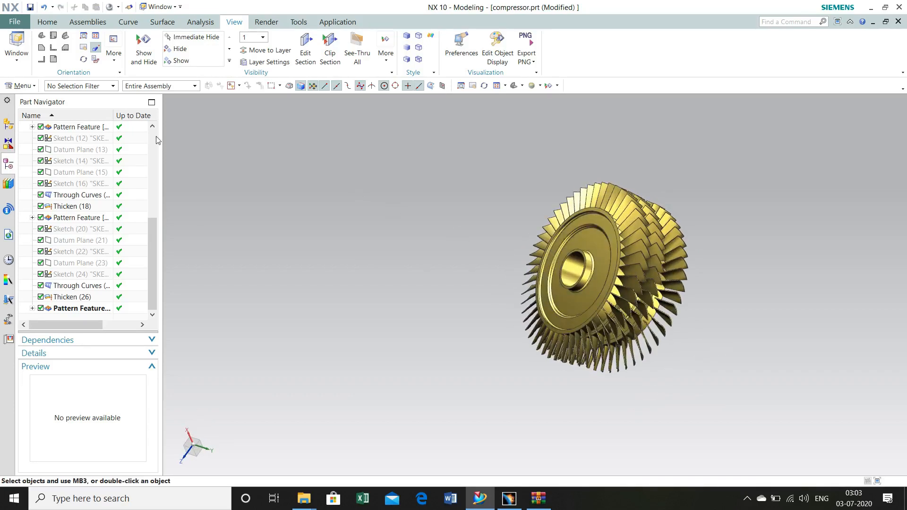
- Start a new millimetre Model part and set its folder to E:\ugnx designs\turbofan
{"action": "left_click", "coordinate": [30, 7]}
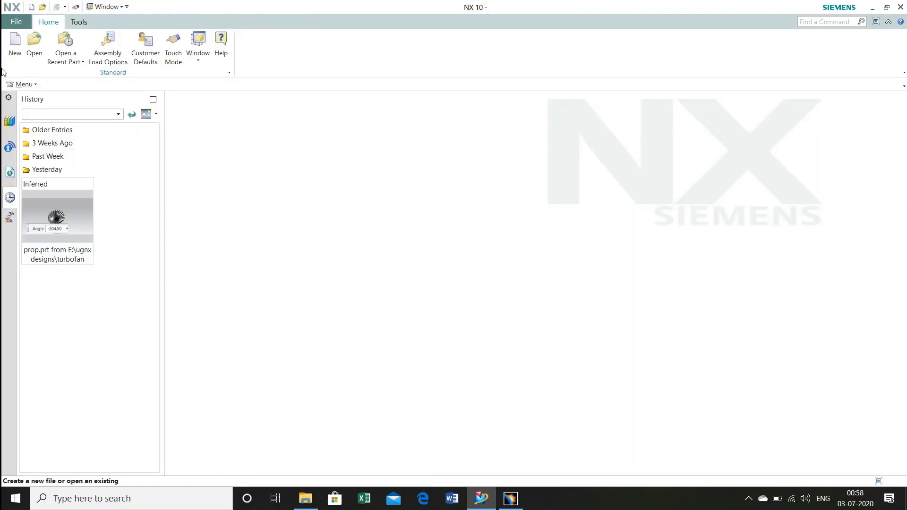
{"action": "left_click", "coordinate": [15, 47]}
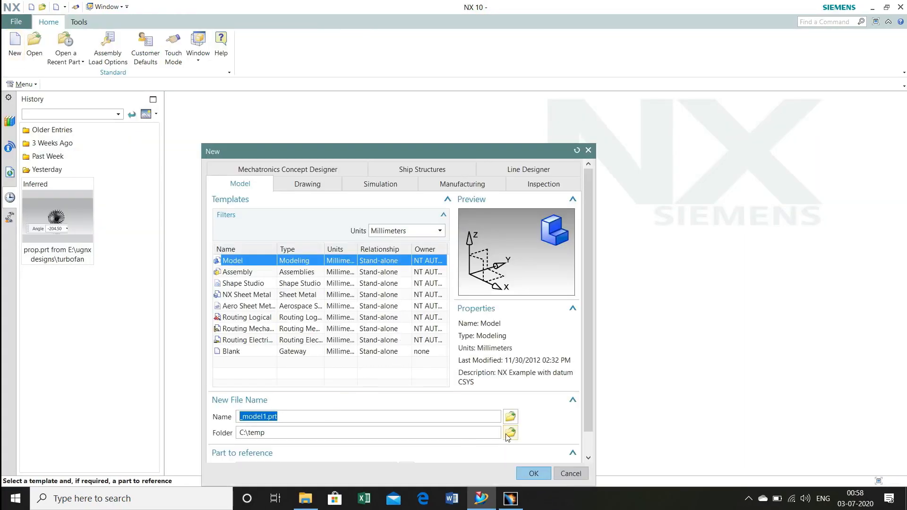
{"action": "left_click", "coordinate": [508, 435]}
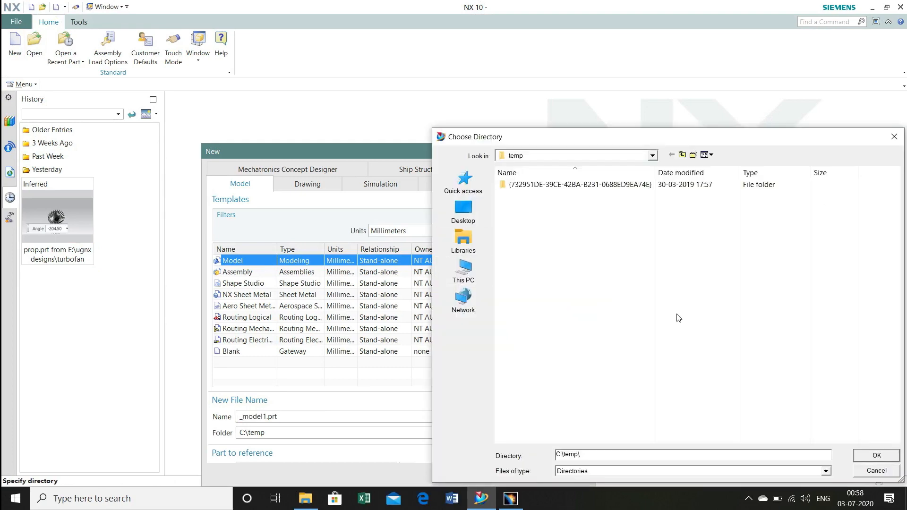
{"action": "left_click", "coordinate": [463, 272]}
{"action": "double_click", "coordinate": [813, 318]}
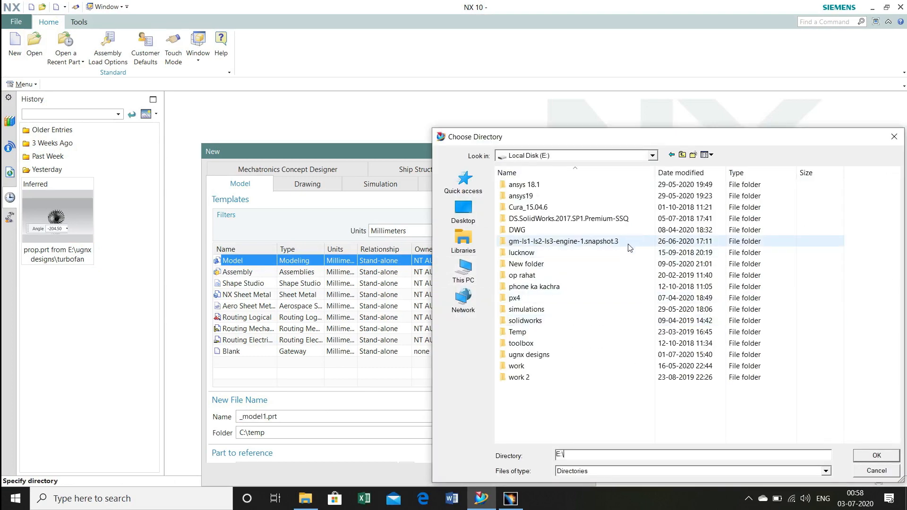
{"action": "double_click", "coordinate": [527, 354]}
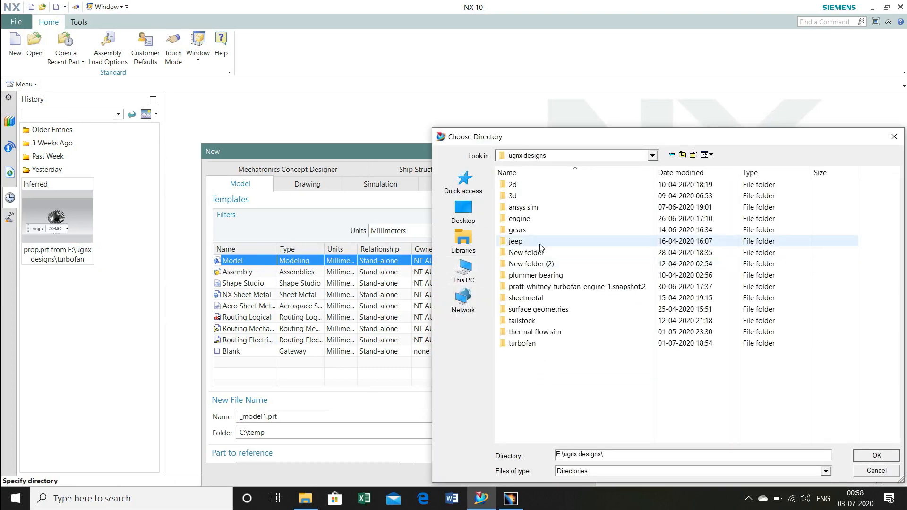
{"action": "double_click", "coordinate": [536, 349]}
{"action": "left_click", "coordinate": [876, 455]}
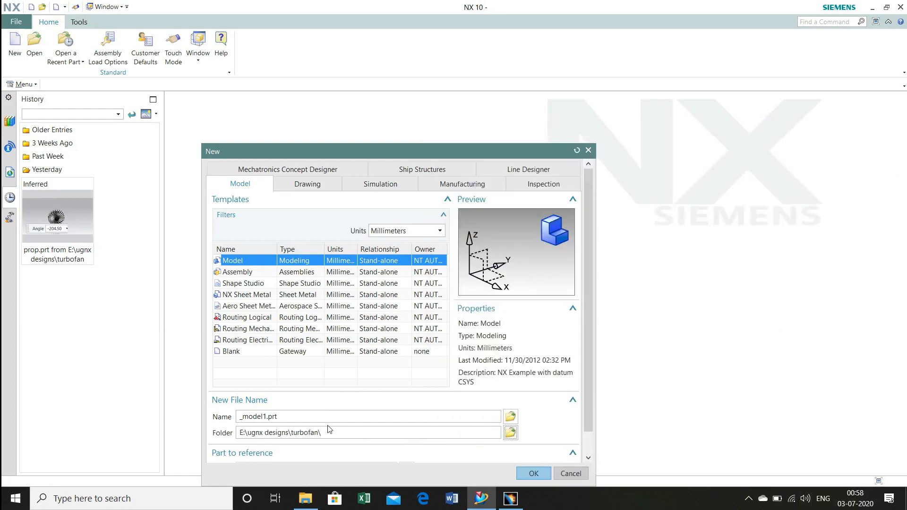
- Name the new part compressor and create it
{"action": "double_click", "coordinate": [297, 417]}
{"action": "type", "text": "comp"}
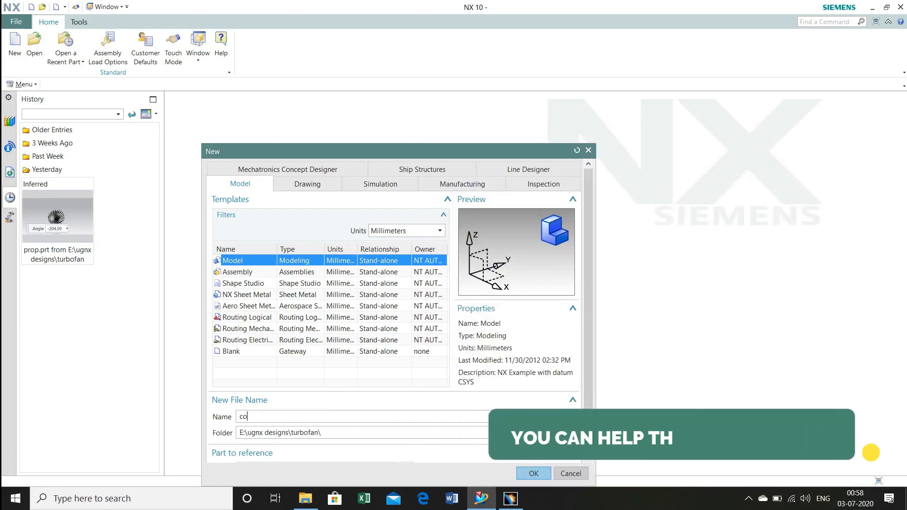
{"action": "type", "text": "ressor"}
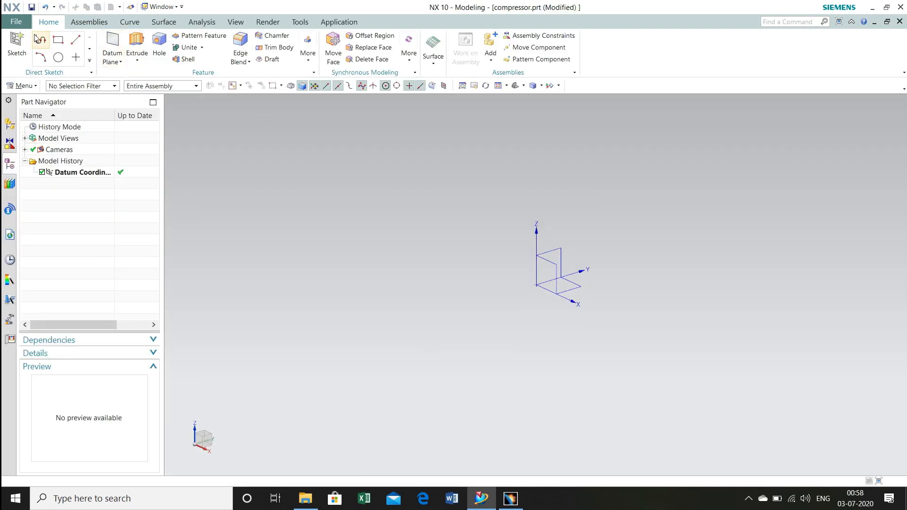
- Create a sketch on the YZ plane of the datum coordinate system
{"action": "left_click", "coordinate": [18, 38]}
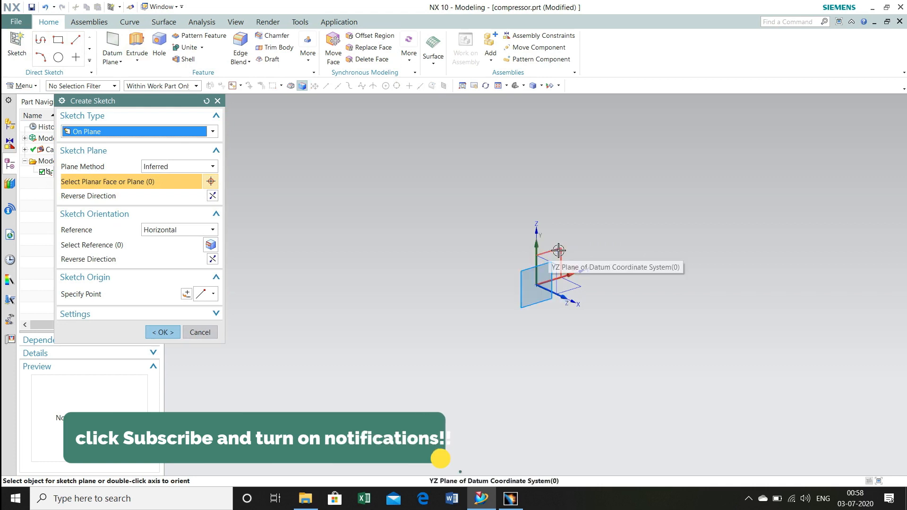
{"action": "left_click", "coordinate": [559, 250]}
{"action": "left_click", "coordinate": [162, 333]}
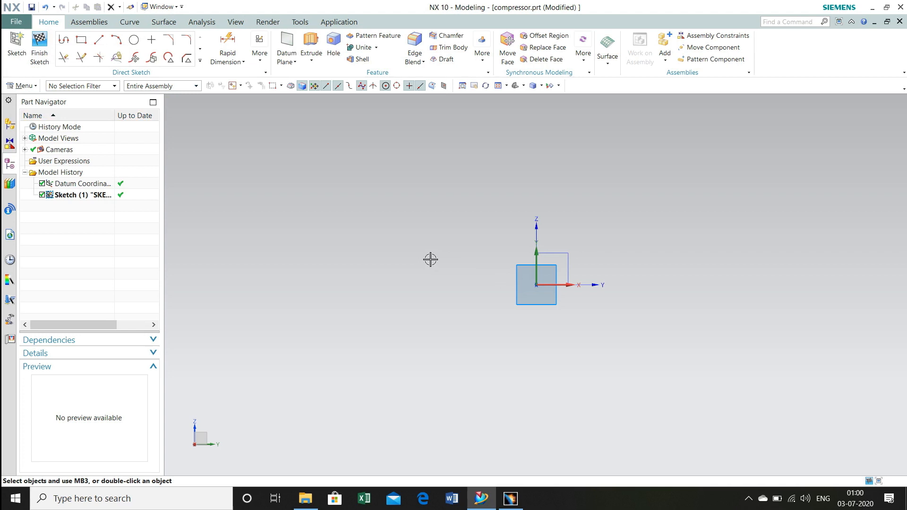
- Start a line profile at XC 0, YC about 57, and draw its first segment 7.5 mm vertically upward
{"action": "left_click", "coordinate": [63, 39]}
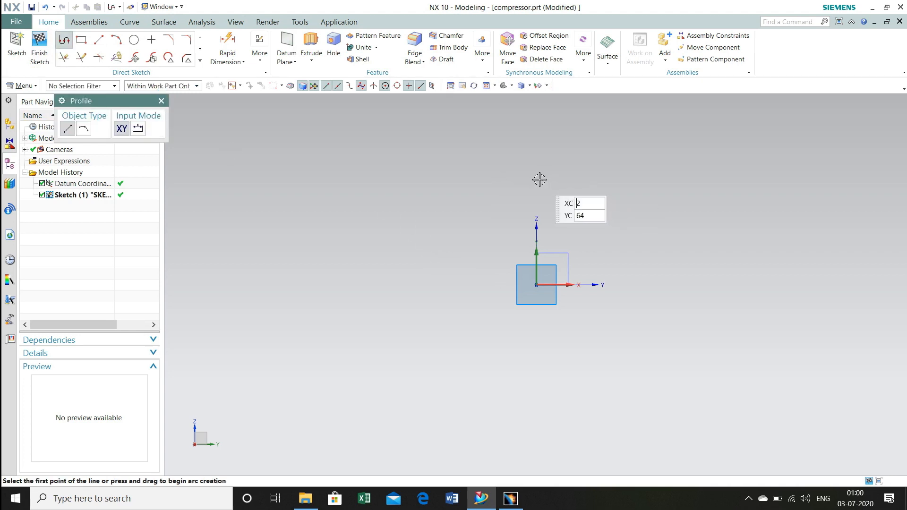
{"action": "type", "text": "0"}
{"action": "key", "text": "Tab"}
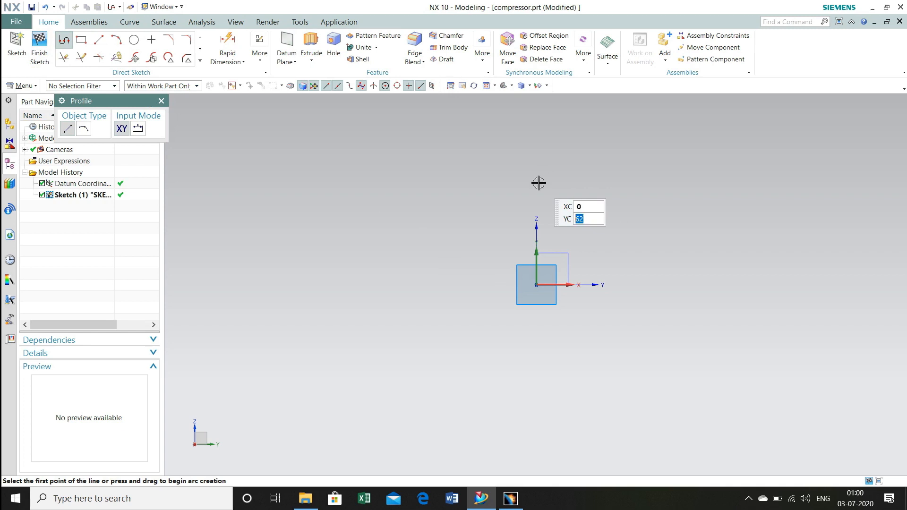
{"action": "type", "text": "57."}
{"action": "key", "text": "Return"}
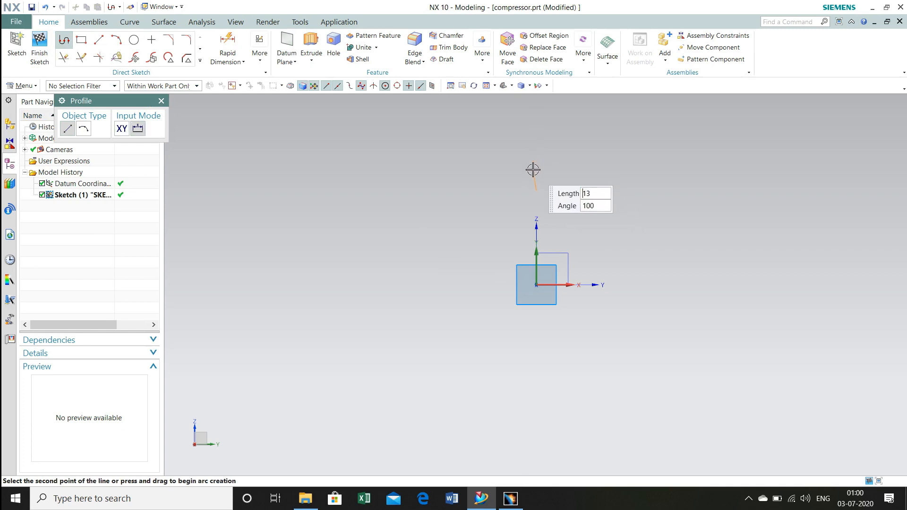
{"action": "key", "text": "Tab"}
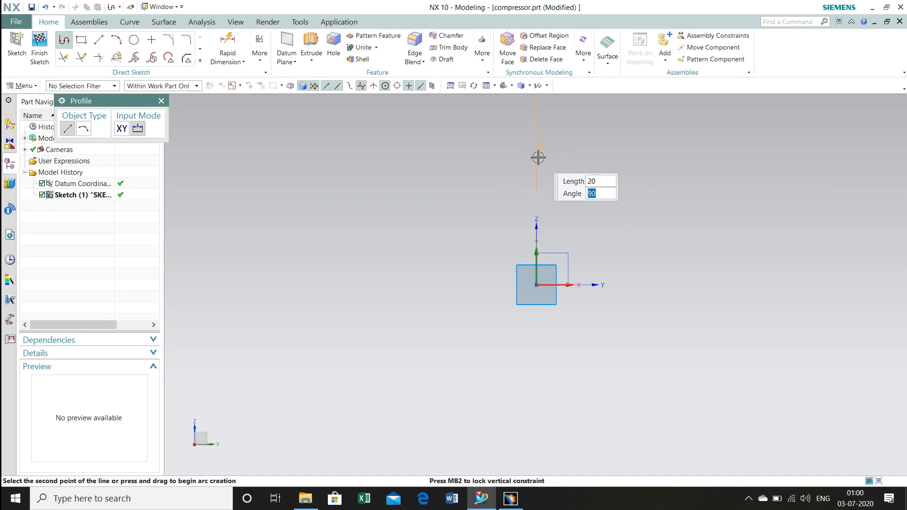
{"action": "key", "text": "Tab"}
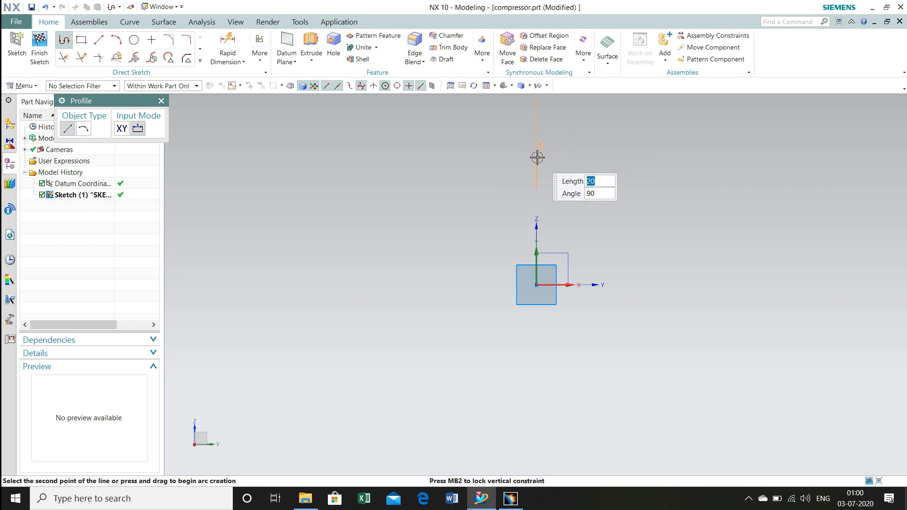
{"action": "type", "text": "7.5"}
{"action": "key", "text": "Tab"}
{"action": "left_click", "coordinate": [537, 156]}
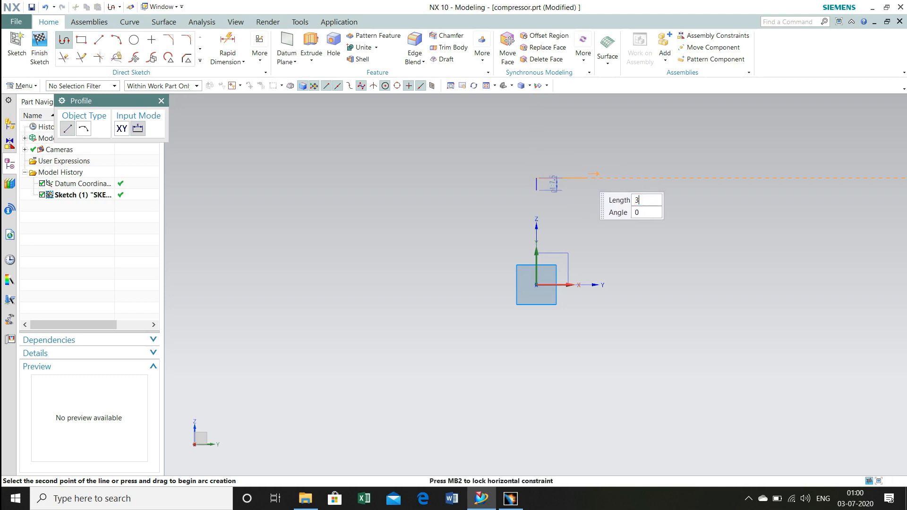
- Continue the profile with a 30 mm horizontal line to the right and an 85 mm vertical line upward
{"action": "left_click", "coordinate": [585, 178]}
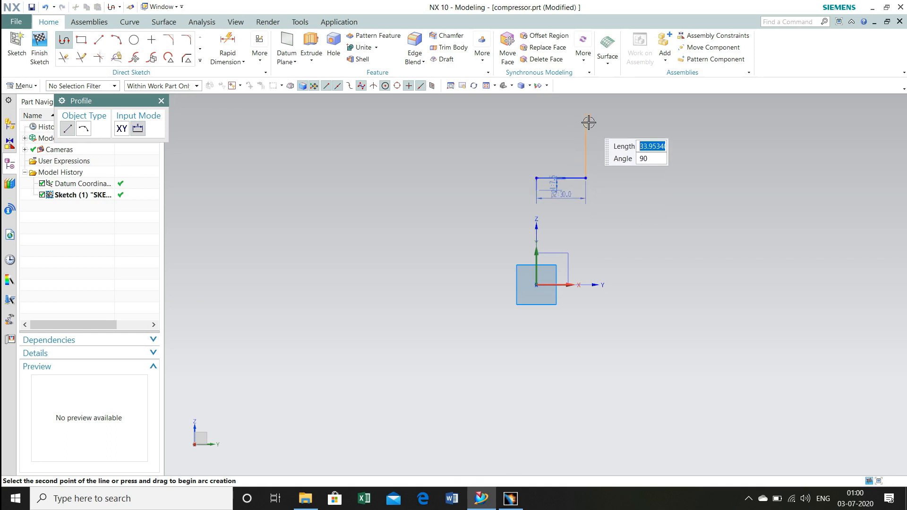
{"action": "type", "text": "85"}
{"action": "key", "text": "Return"}
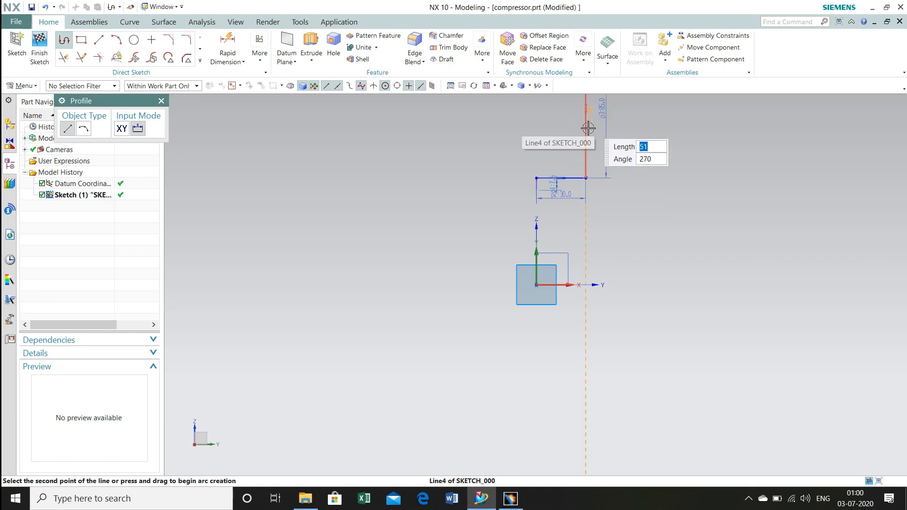
- Add a 10 mm step to the left from the 85 mm line's upper end, followed by a 45 mm line upward
{"action": "scroll", "coordinate": [591, 133], "scroll_direction": "down", "scroll_amount": 5}
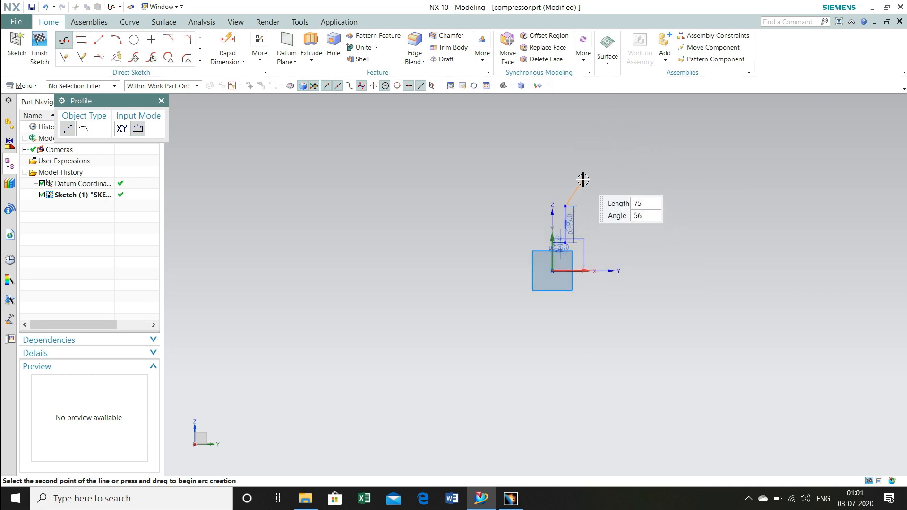
{"action": "scroll", "coordinate": [572, 191], "scroll_direction": "up", "scroll_amount": 5}
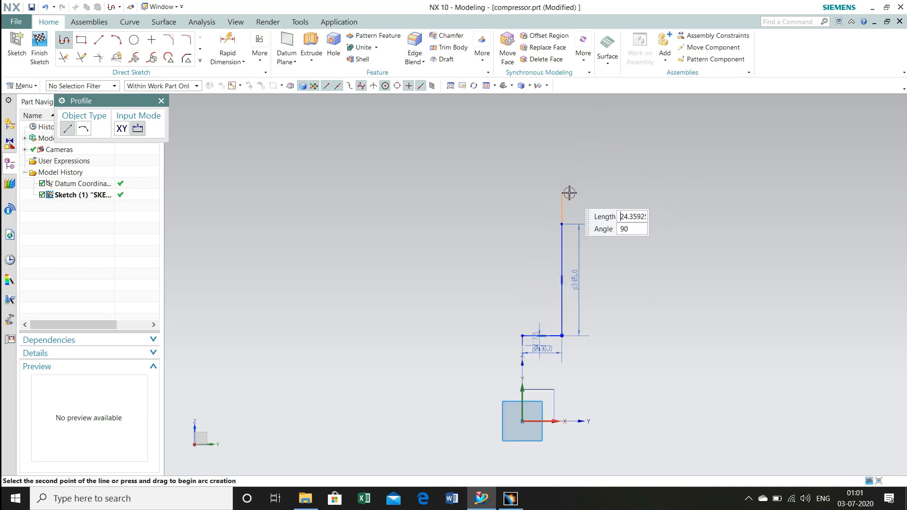
{"action": "type", "text": "10"}
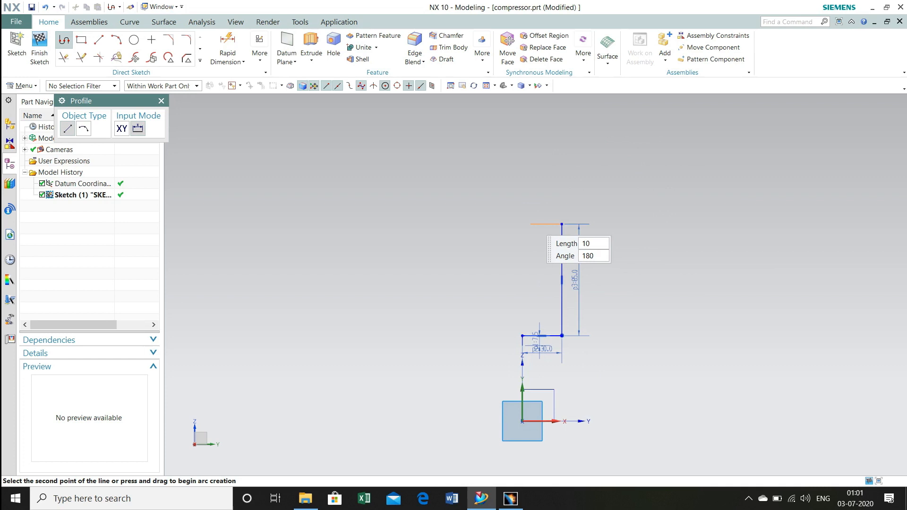
{"action": "key", "text": "Tab"}
{"action": "key", "text": "Tab"}
{"action": "key", "text": "Return"}
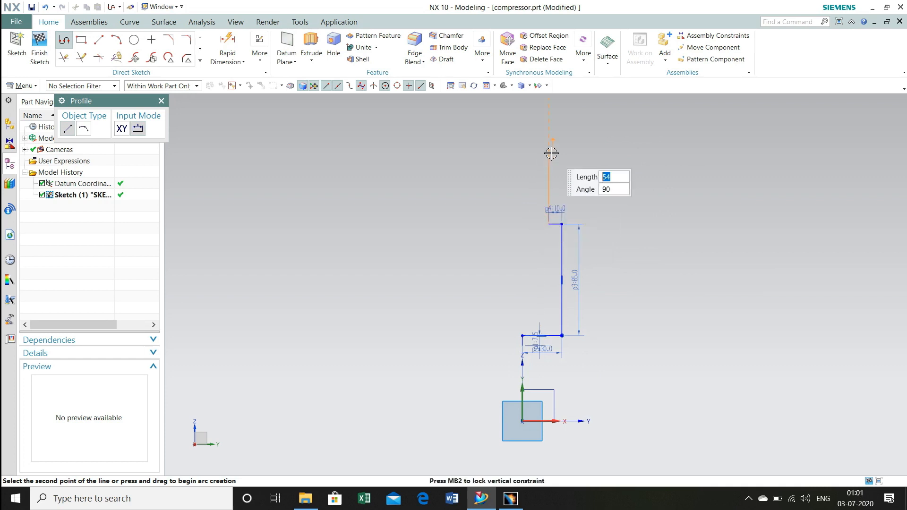
{"action": "type", "text": "45"}
{"action": "key", "text": "Return"}
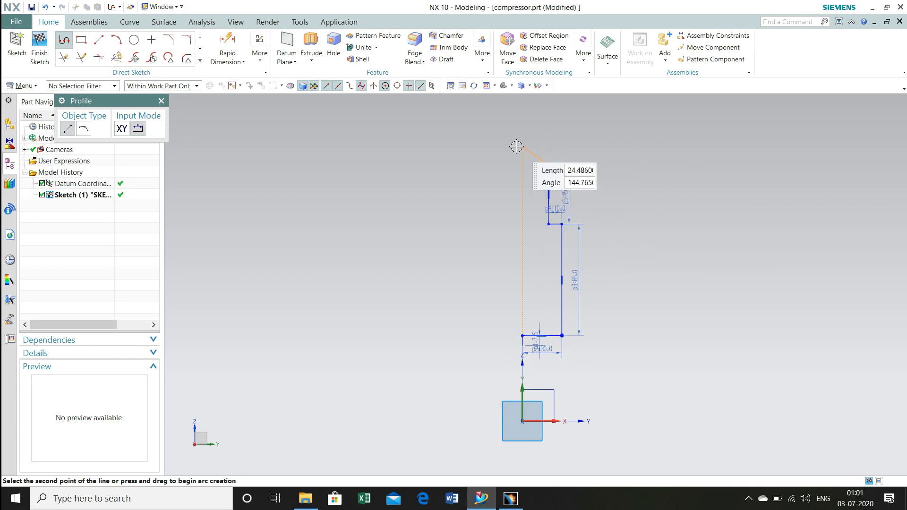
- Extend the profile 10 mm to the left and 12 mm upward to form the rim's outer edge
{"action": "type", "text": "10"}
{"action": "key", "text": "Tab"}
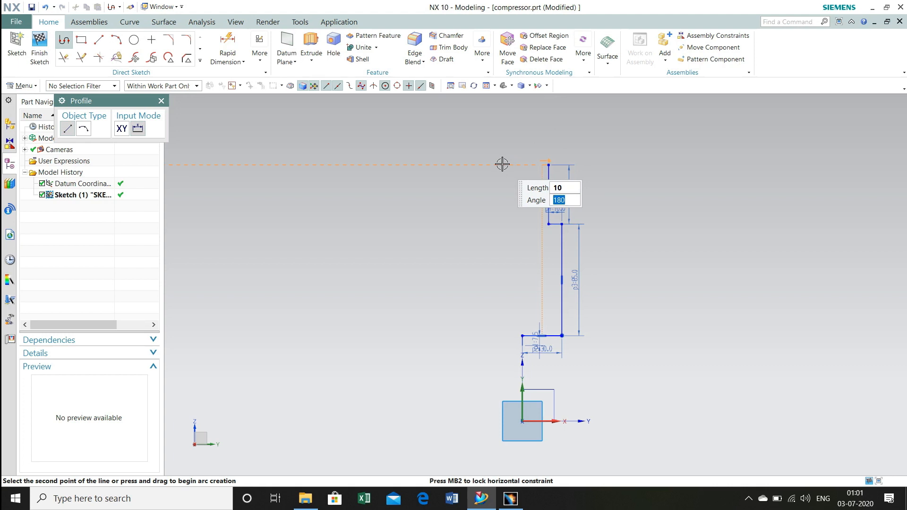
{"action": "key", "text": "Return"}
{"action": "type", "text": "12"}
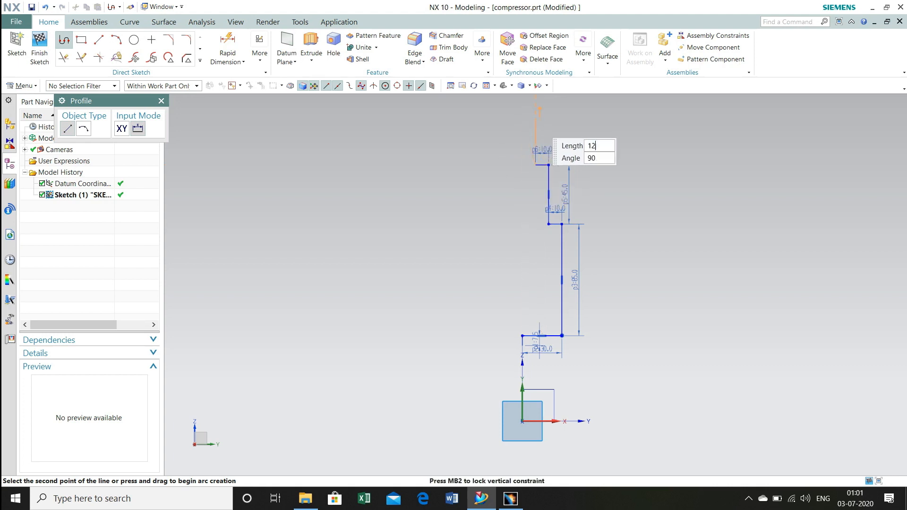
{"action": "key", "text": "Return"}
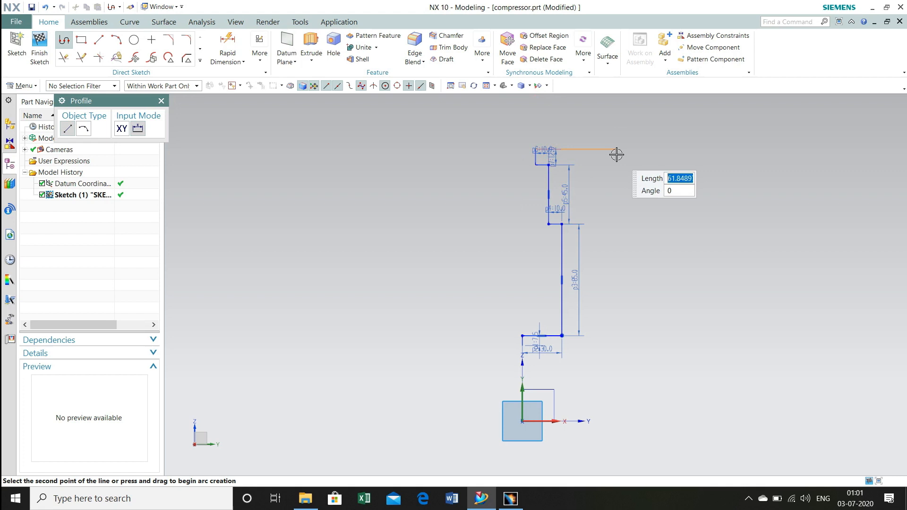
- Draw the 40 mm top edge of the rim to the right and a 7 mm line downward at 270 degrees
{"action": "type", "text": "40"}
{"action": "key", "text": "Tab"}
{"action": "key", "text": "Return"}
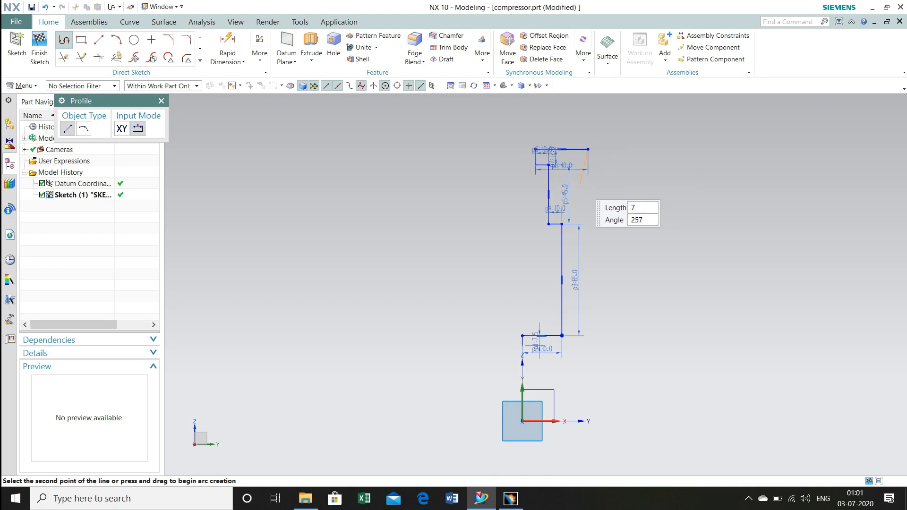
{"action": "type", "text": "7"}
{"action": "key", "text": "Tab"}
{"action": "type", "text": "270"}
{"action": "key", "text": "Return"}
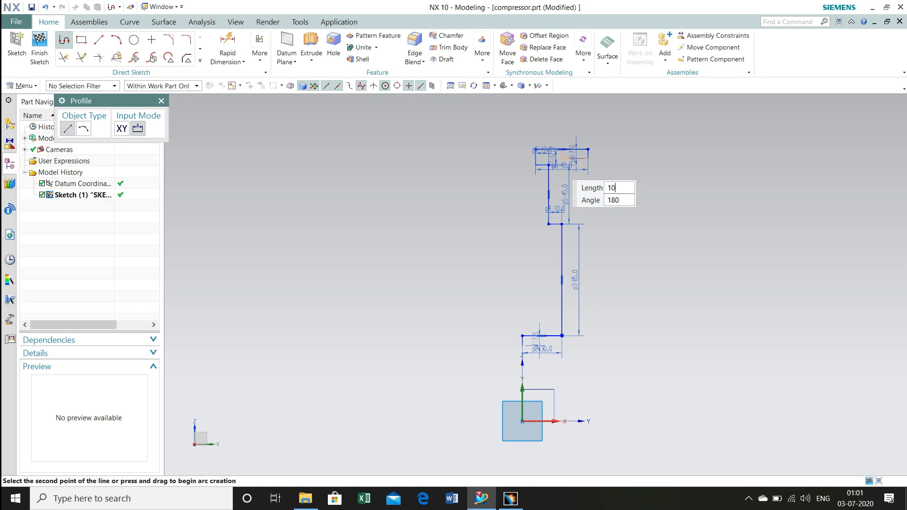
- Close in the rim's underside with a 10 mm line to the left and a 50 mm line downward
{"action": "type", "text": "10"}
{"action": "key", "text": "Return"}
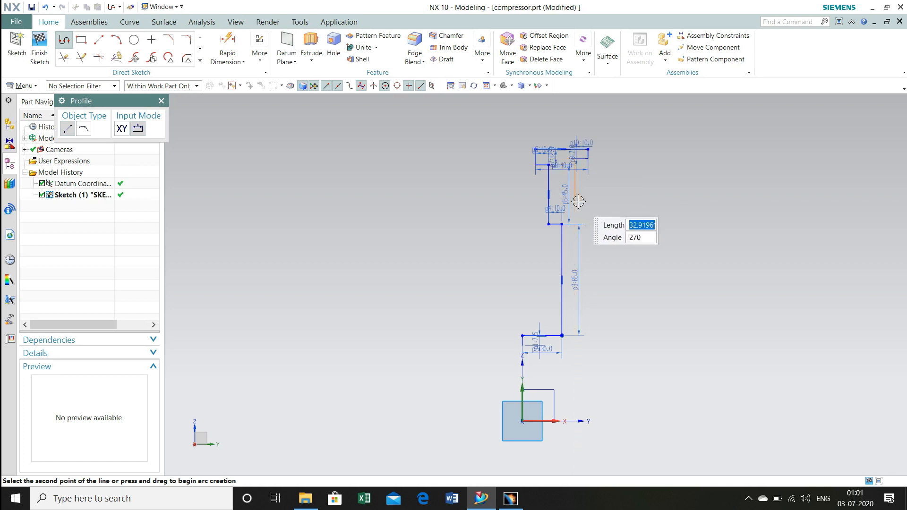
{"action": "type", "text": "50"}
{"action": "key", "text": "Tab"}
{"action": "key", "text": "Return"}
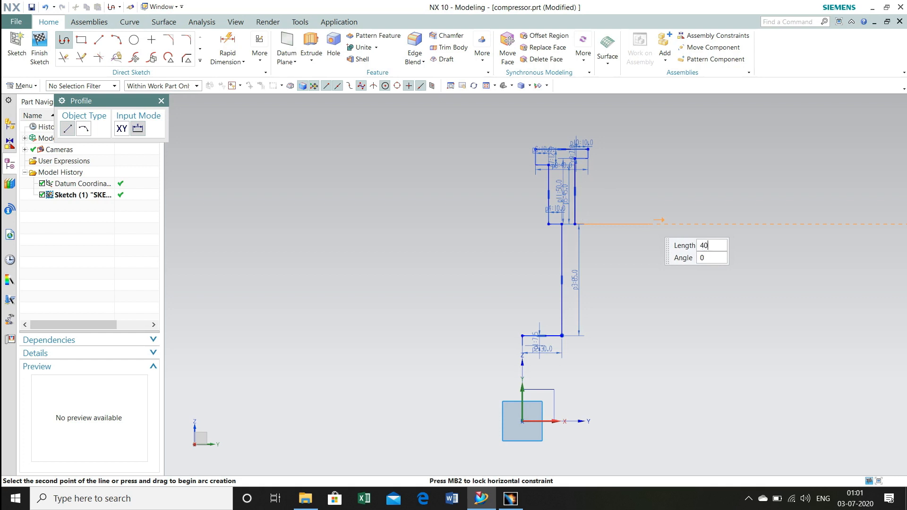
- Draw the connecting web with a 40 mm horizontal line to the right and a 50 mm vertical line upward
{"action": "type", "text": "40"}
{"action": "key", "text": "Return"}
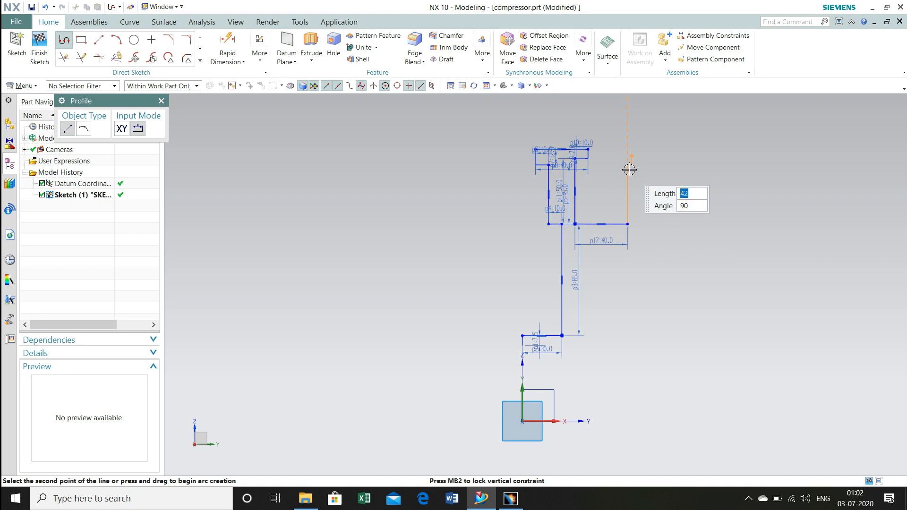
{"action": "type", "text": "50"}
{"action": "key", "text": "Tab"}
{"action": "key", "text": "Return"}
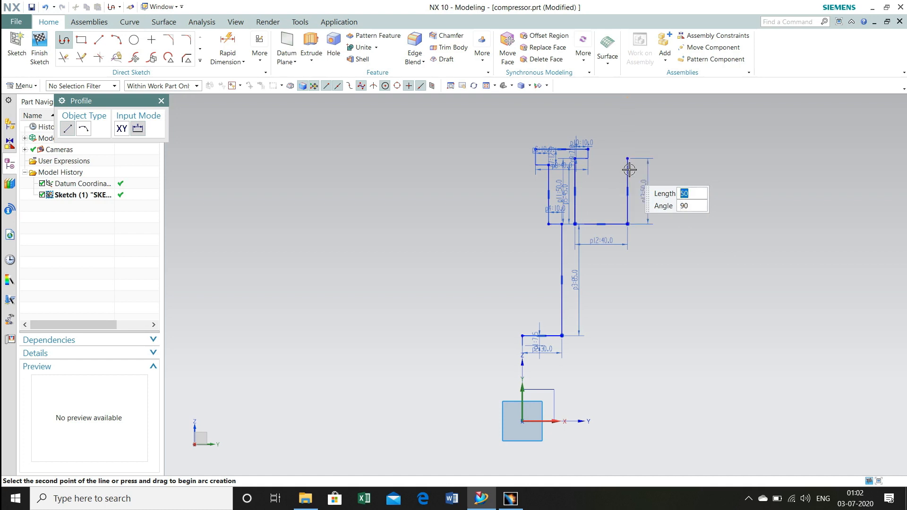
- Begin the second rim with a 10 mm line to the left and a 7 mm line upward
{"action": "type", "text": "10"}
{"action": "key", "text": "Tab"}
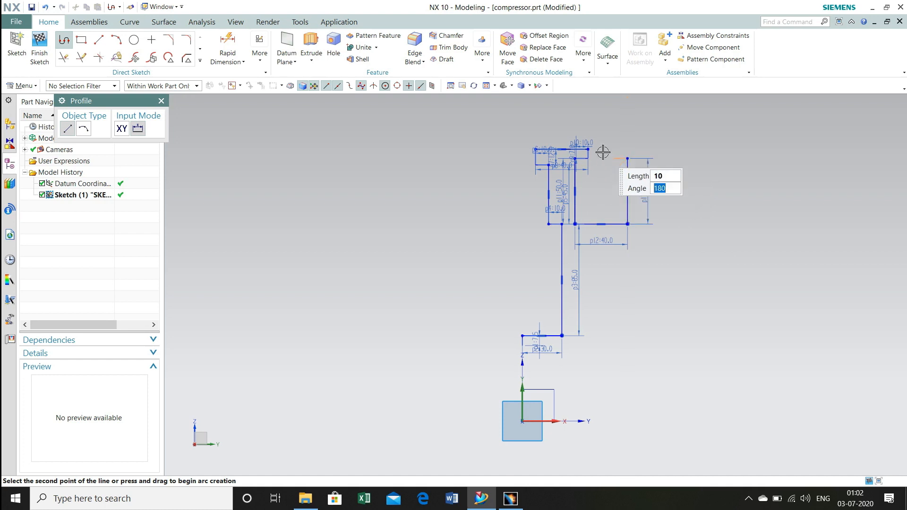
{"action": "key", "text": "Return"}
{"action": "type", "text": "7"}
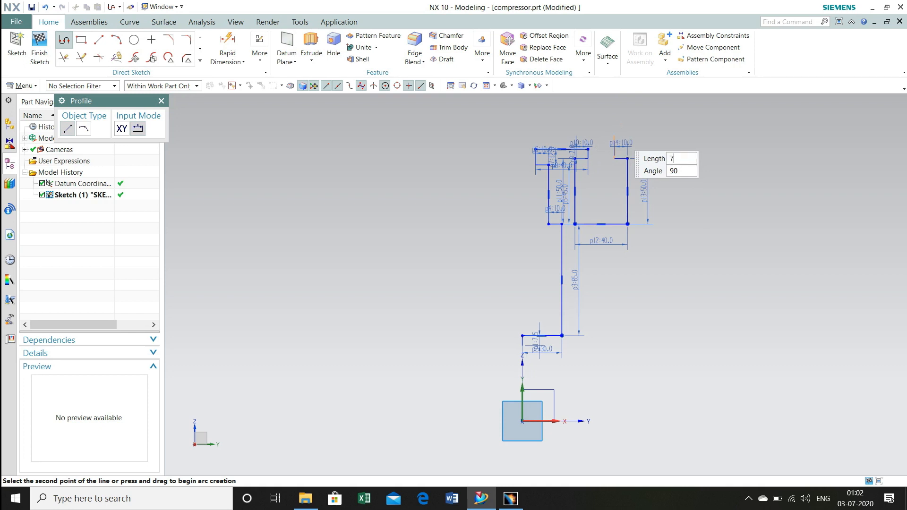
{"action": "key", "text": "Return"}
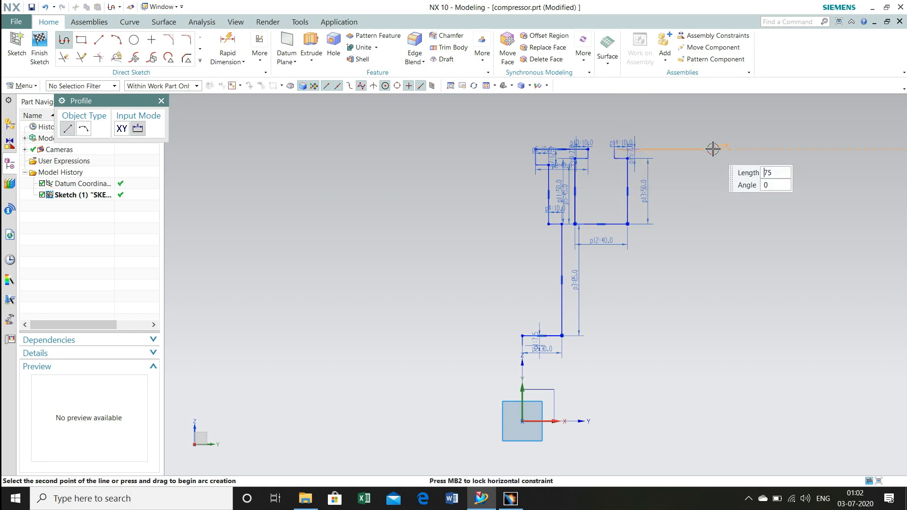
- Draw the second rim's 40 mm top edge to the right and a 7 mm line downward at 270 degrees
{"action": "type", "text": "40"}
{"action": "key", "text": "Return"}
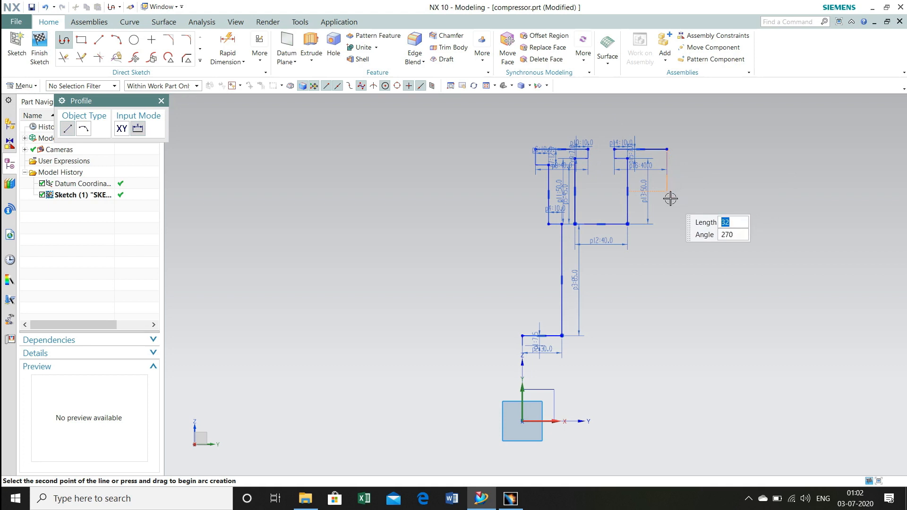
{"action": "type", "text": "7"}
{"action": "key", "text": "Tab"}
{"action": "key", "text": "Return"}
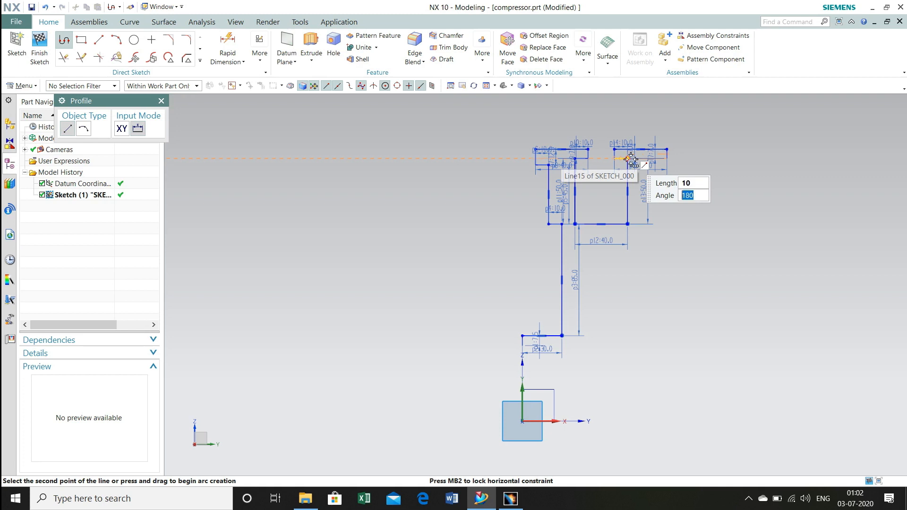
- Close in the second rim's underside with a 10 mm line to the left and a 50 mm line downward
{"action": "key", "text": "Return"}
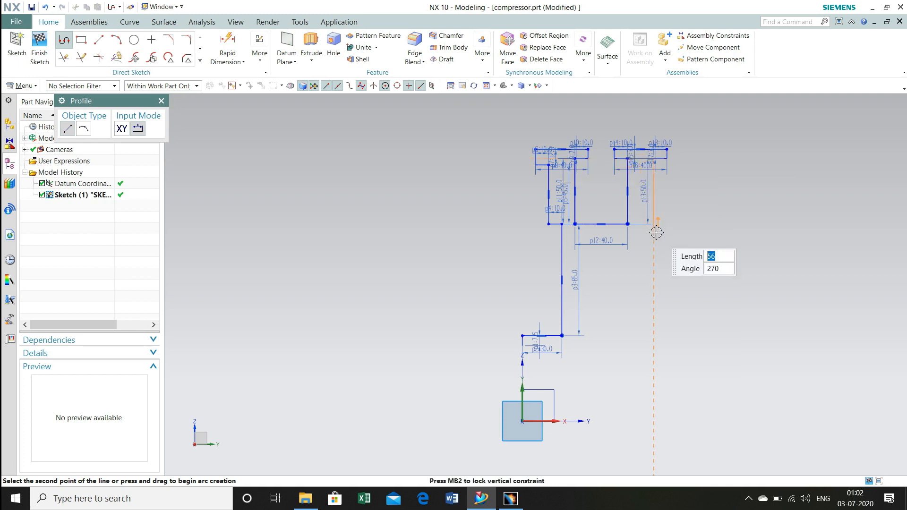
{"action": "type", "text": "50"}
{"action": "key", "text": "Tab"}
{"action": "key", "text": "Return"}
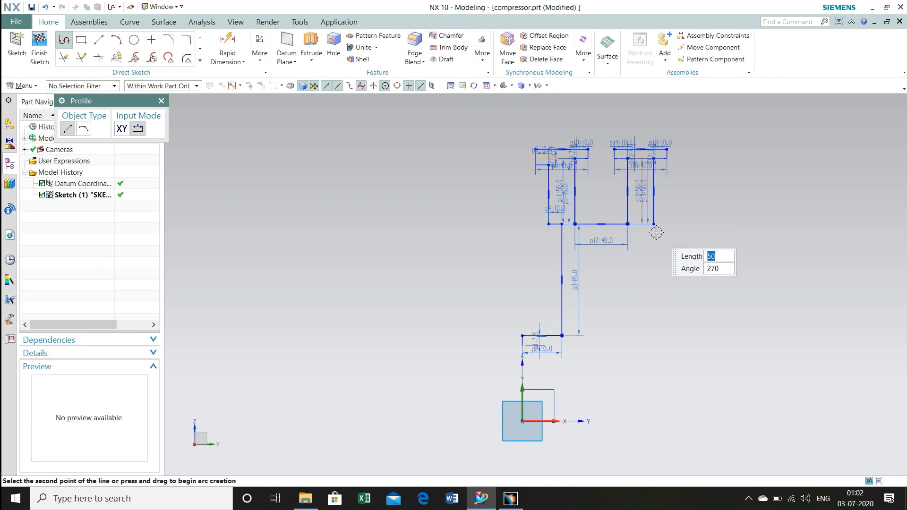
- Extend the profile with a 30 mm horizontal line to the right and outline a fin 10 mm high and 3 mm wide
{"action": "type", "text": "30"}
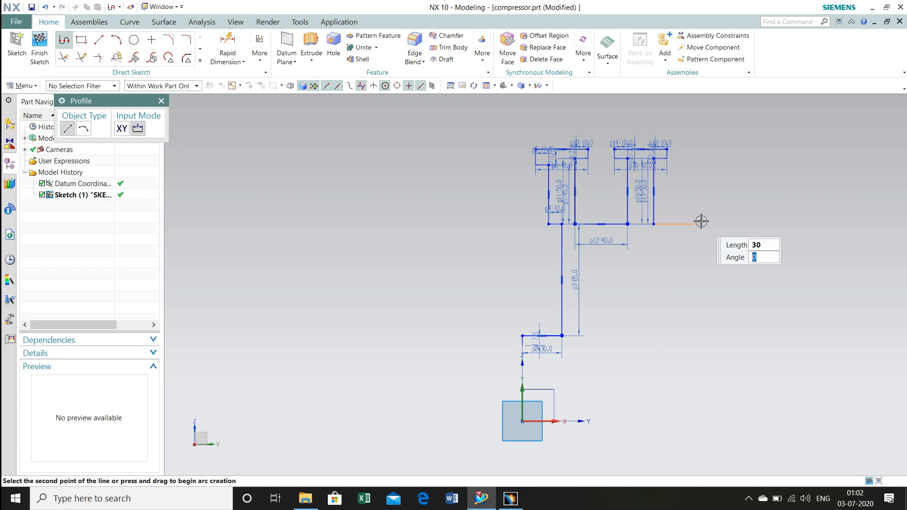
{"action": "key", "text": "Tab"}
{"action": "key", "text": "Return"}
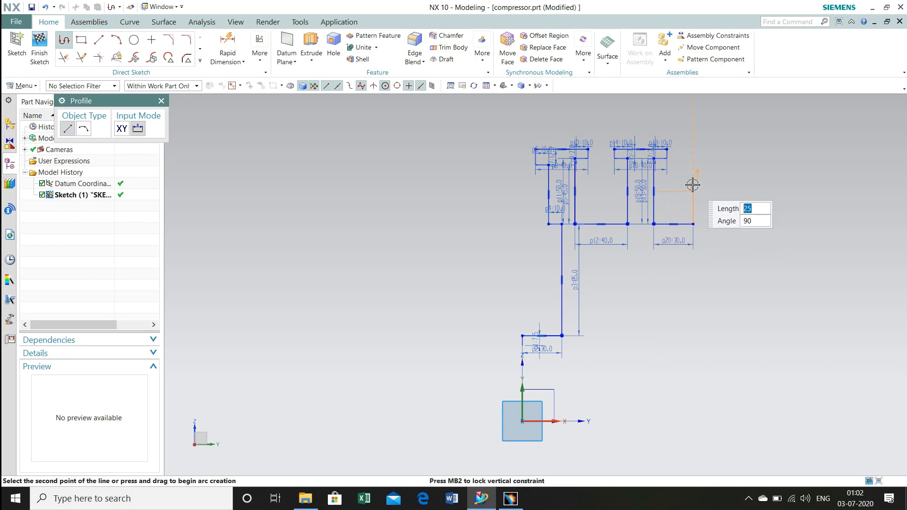
{"action": "type", "text": "10"}
{"action": "key", "text": "Tab"}
{"action": "key", "text": "Return"}
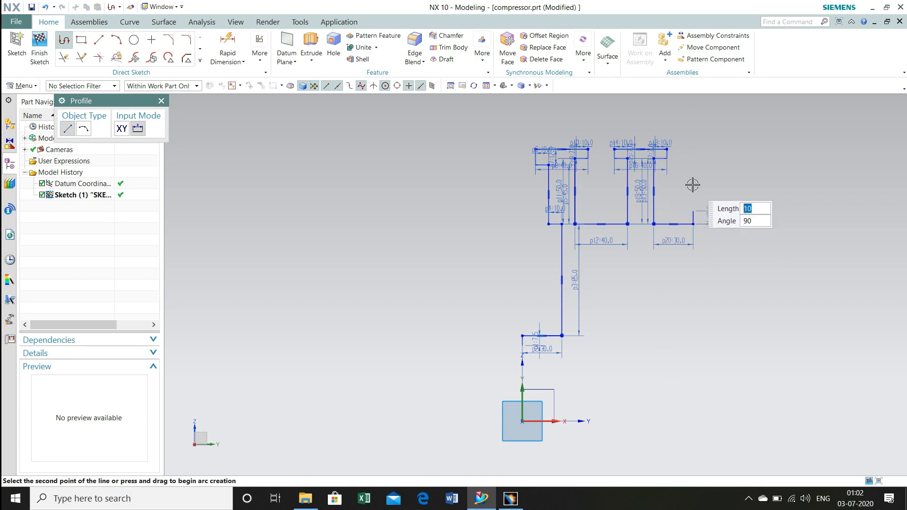
{"action": "type", "text": "3"}
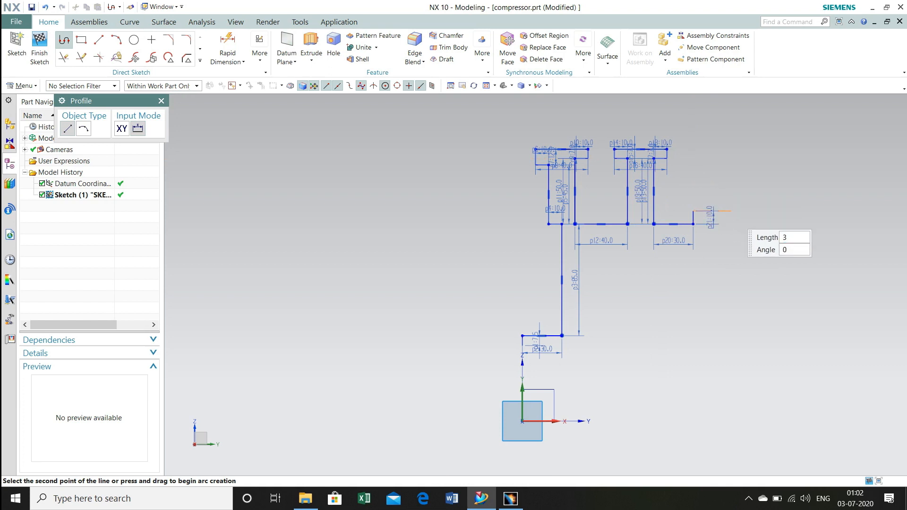
{"action": "key", "text": "Return"}
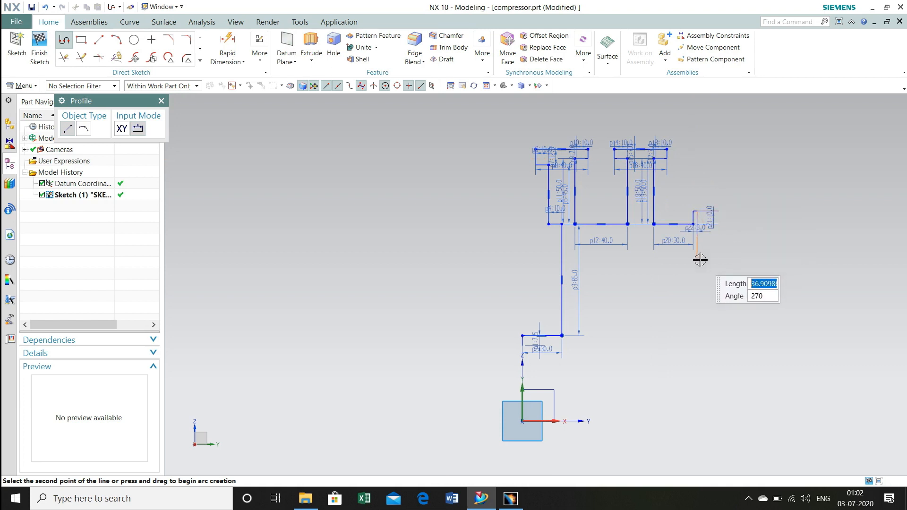
{"action": "type", "text": "10"}
{"action": "key", "text": "Tab"}
{"action": "key", "text": "Return"}
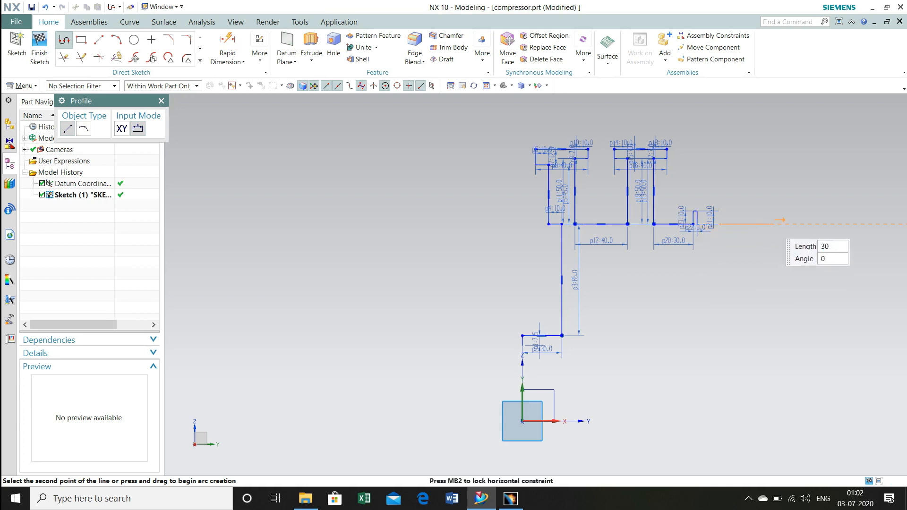
- Draw a 9 mm horizontal gap line to the right and outline a second fin 10 mm high and 3 mm wide
{"action": "key", "text": "Return"}
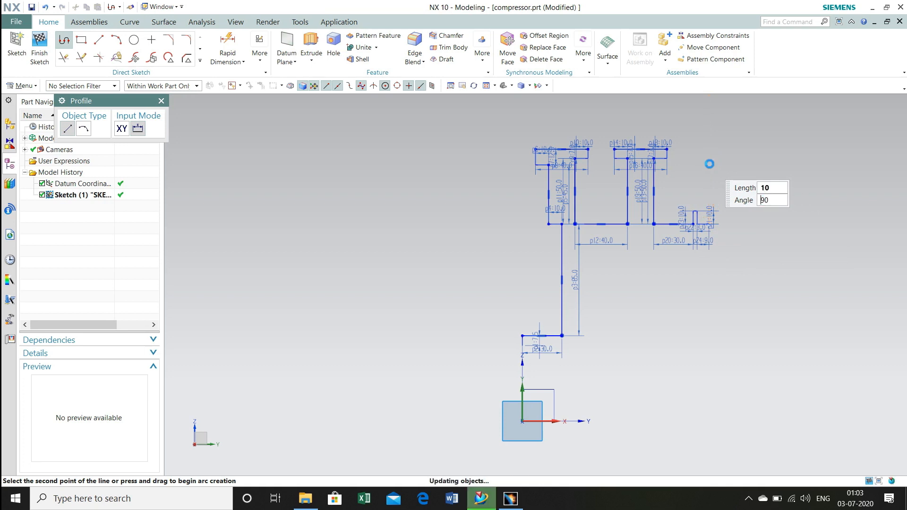
{"action": "key", "text": "Return"}
{"action": "type", "text": "3"}
{"action": "key", "text": "Return"}
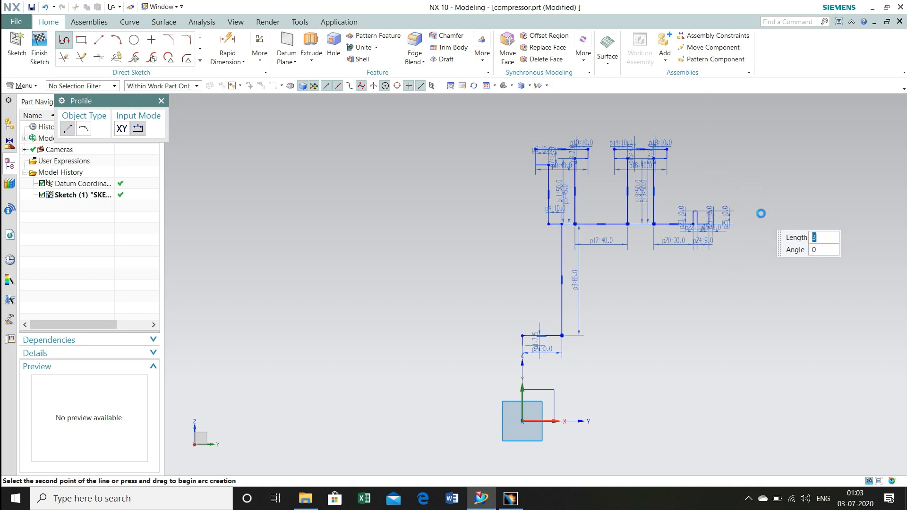
{"action": "type", "text": "10"}
{"action": "key", "text": "Return"}
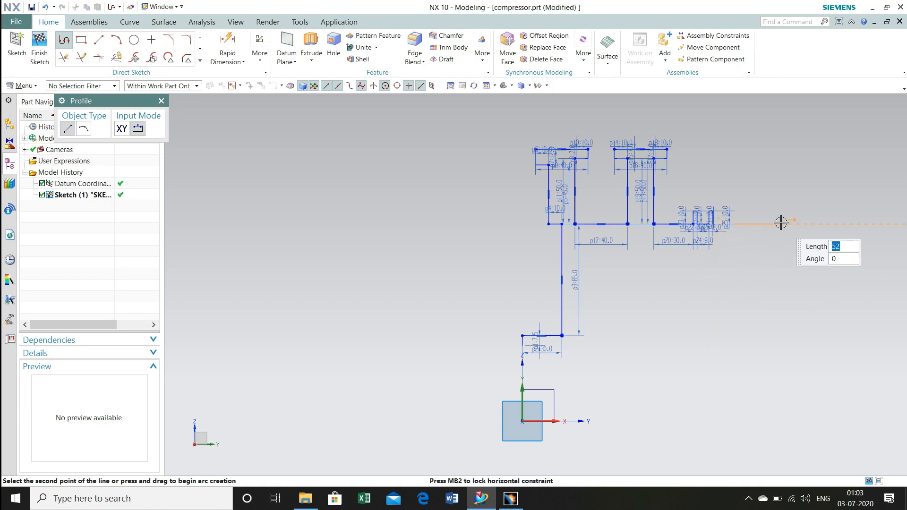
- Continue from the second fin with a 30 mm horizontal line to the right and a 45 mm line upward
{"action": "type", "text": "30"}
{"action": "key", "text": "Return"}
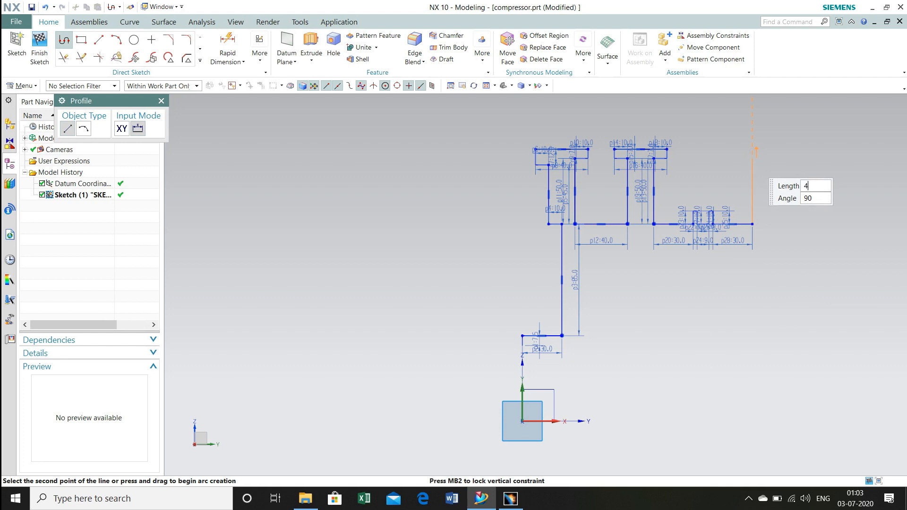
{"action": "key", "text": "Tab"}
{"action": "key", "text": "Return"}
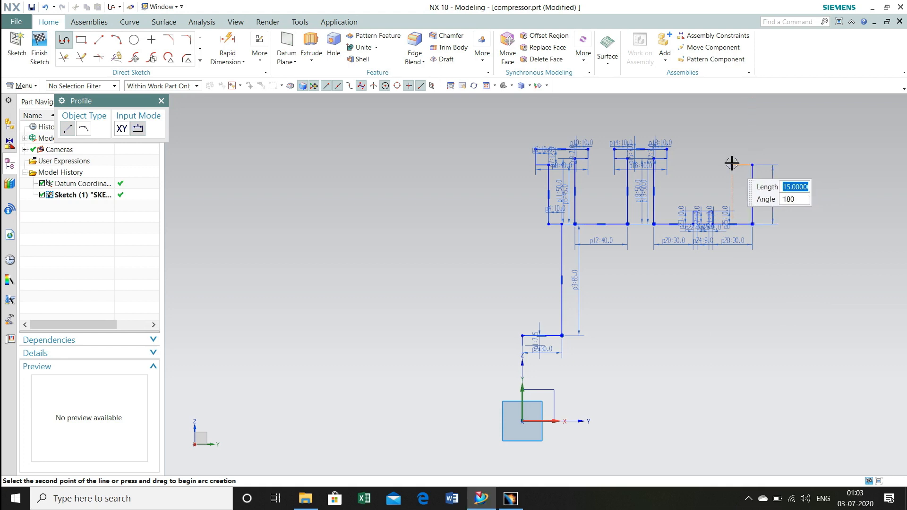
- Begin the third rim with a 10 mm line to the left and a 12 mm line upward at 90 degrees
{"action": "type", "text": "10"}
{"action": "key", "text": "Tab"}
{"action": "key", "text": "Return"}
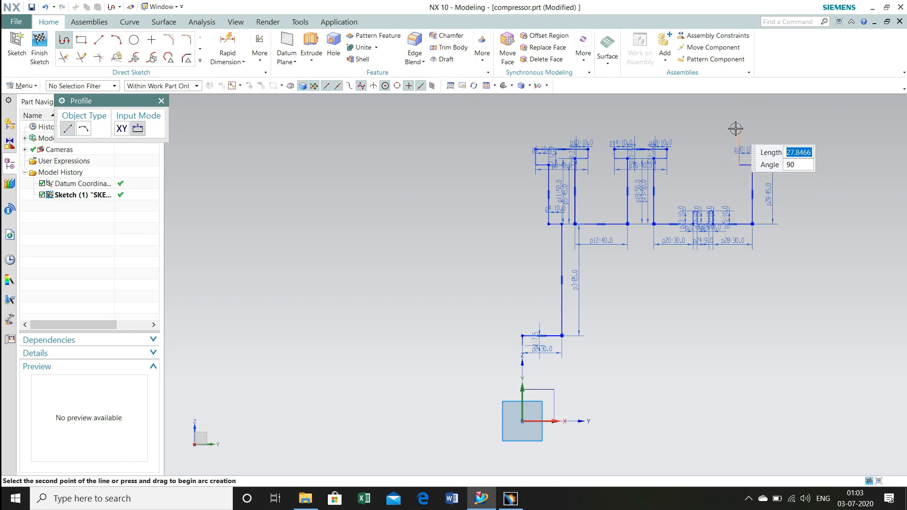
{"action": "type", "text": "12"}
{"action": "key", "text": "Tab"}
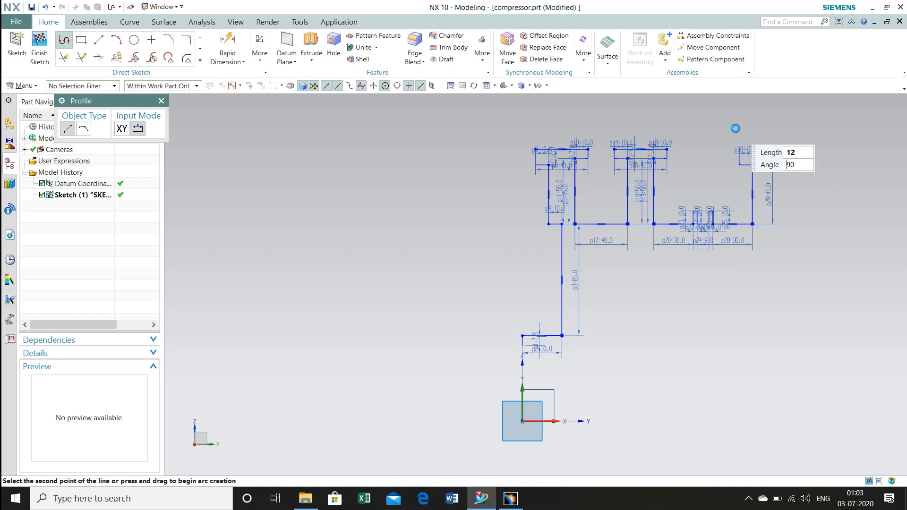
{"action": "key", "text": "Return"}
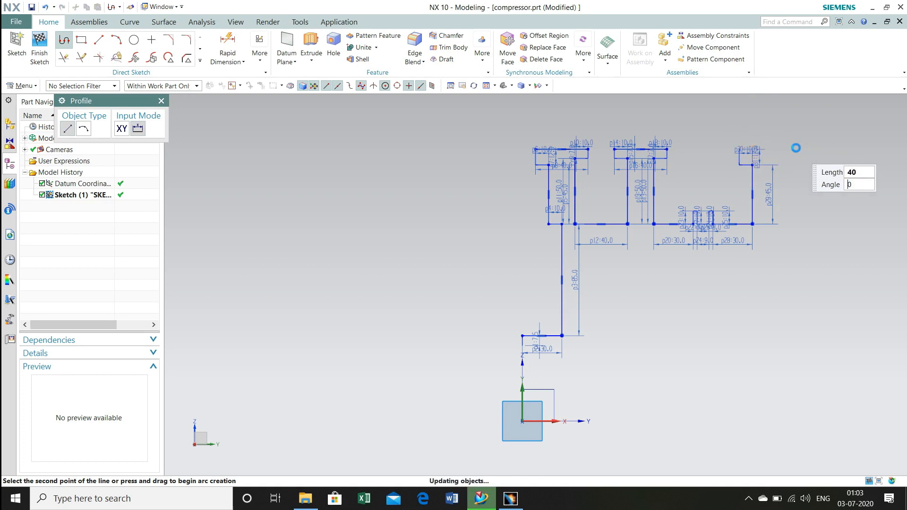
- Complete the third rim and rear wall with lines 40 mm right, 7 mm down, 20 mm left, 135 mm down and 10 mm left
{"action": "key", "text": "Return"}
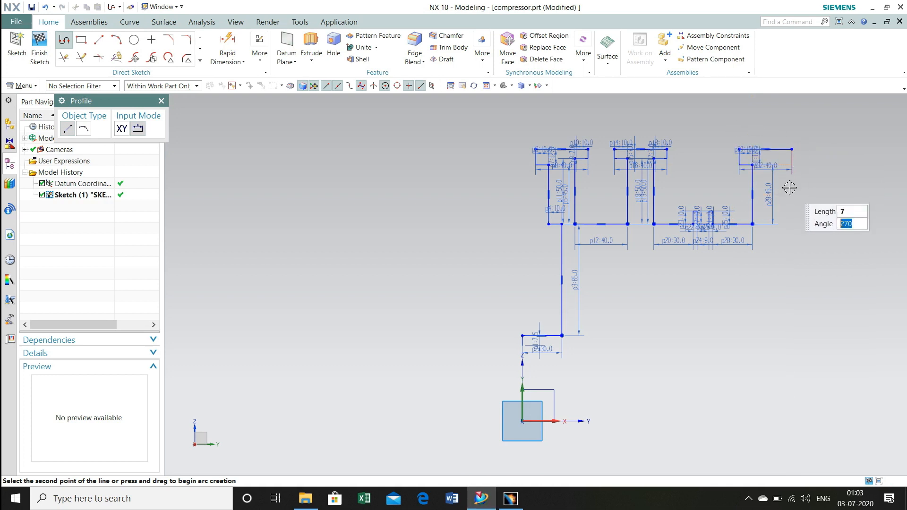
{"action": "left_click", "coordinate": [766, 158]}
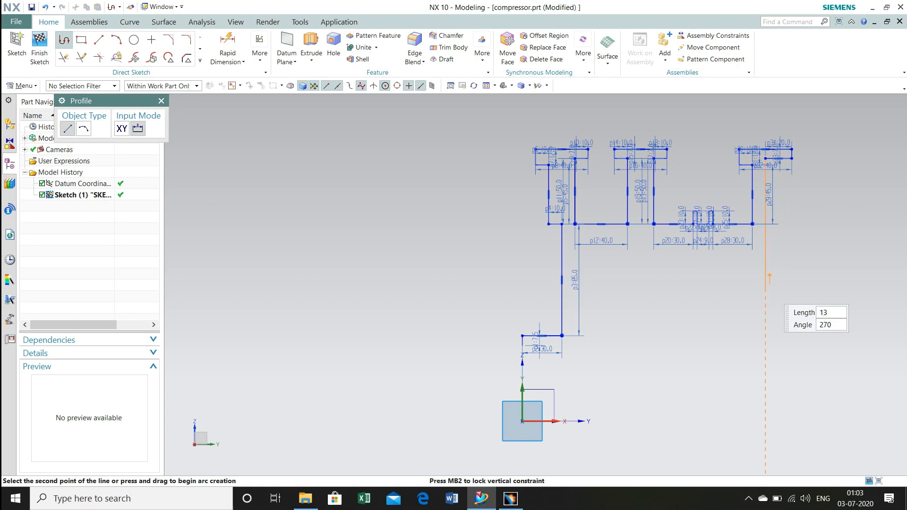
{"action": "key", "text": "Return"}
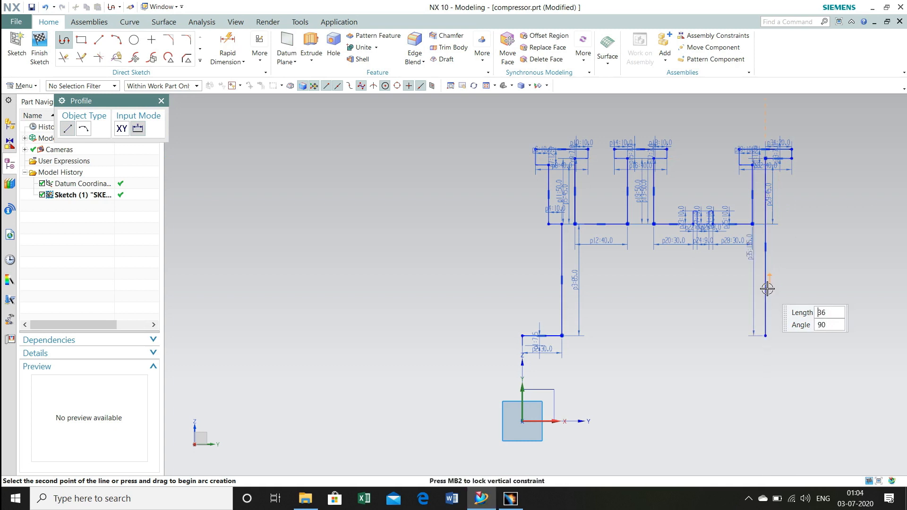
{"action": "key", "text": "Return"}
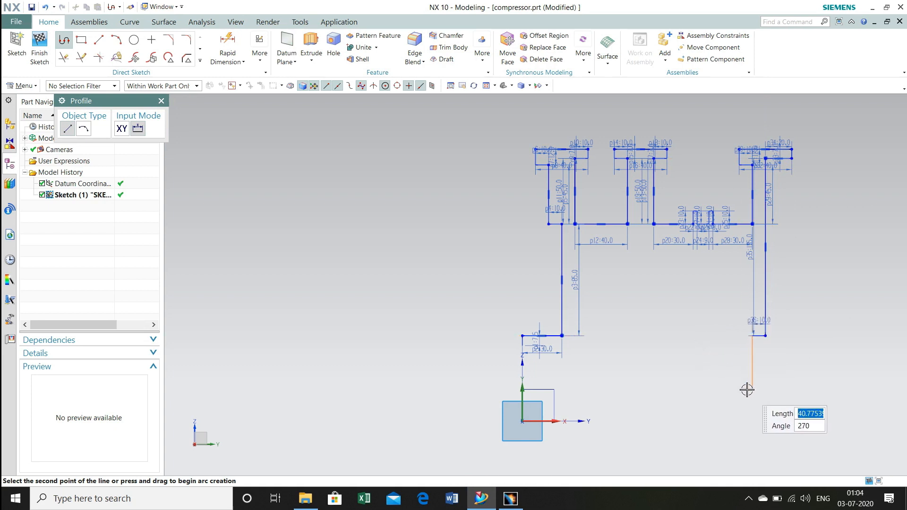
{"action": "key", "text": "Escape"}
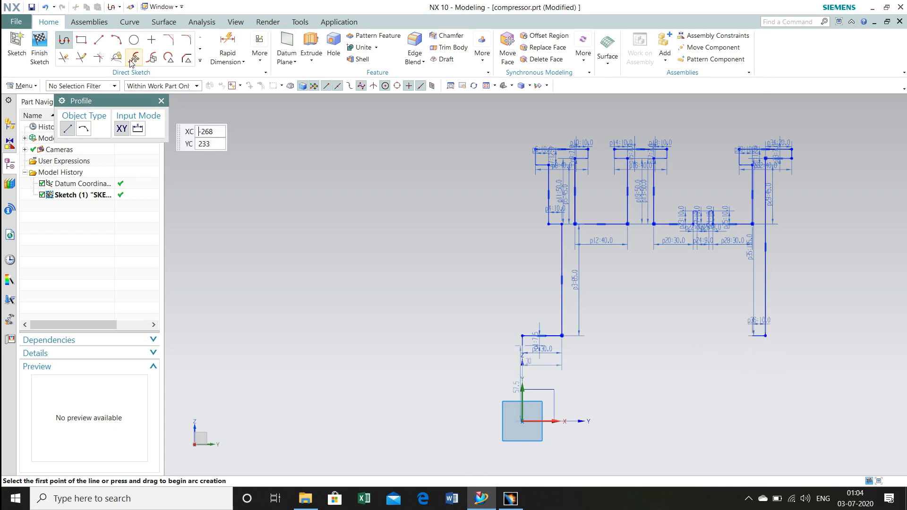
- Close the profile with a horizontal bore line about 175 mm long and a short vertical line up to the rear wall's open endpoint
{"action": "left_click", "coordinate": [99, 39]}
{"action": "left_click", "coordinate": [522, 348]}
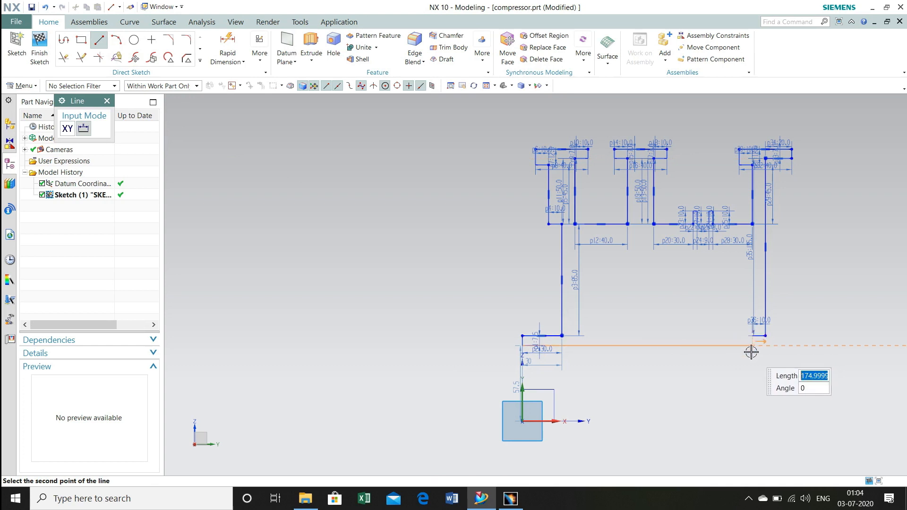
{"action": "left_click", "coordinate": [752, 345]}
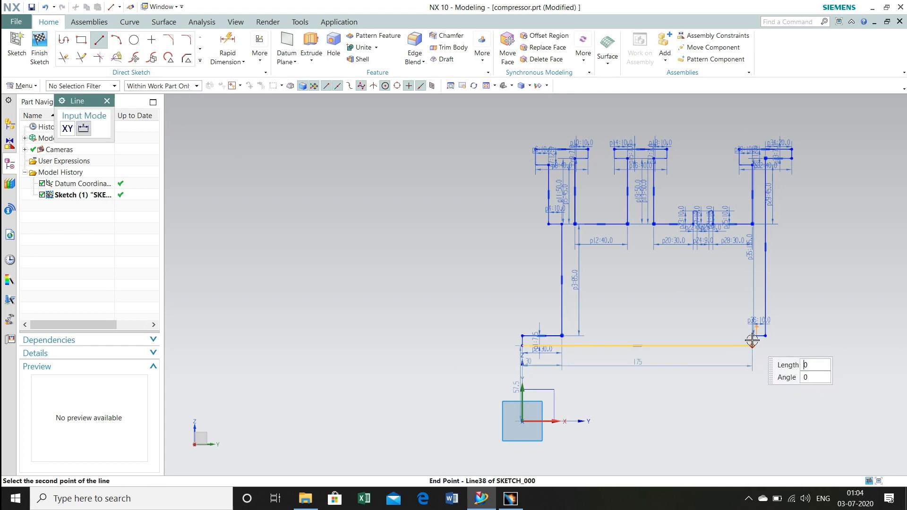
{"action": "left_click", "coordinate": [752, 336]}
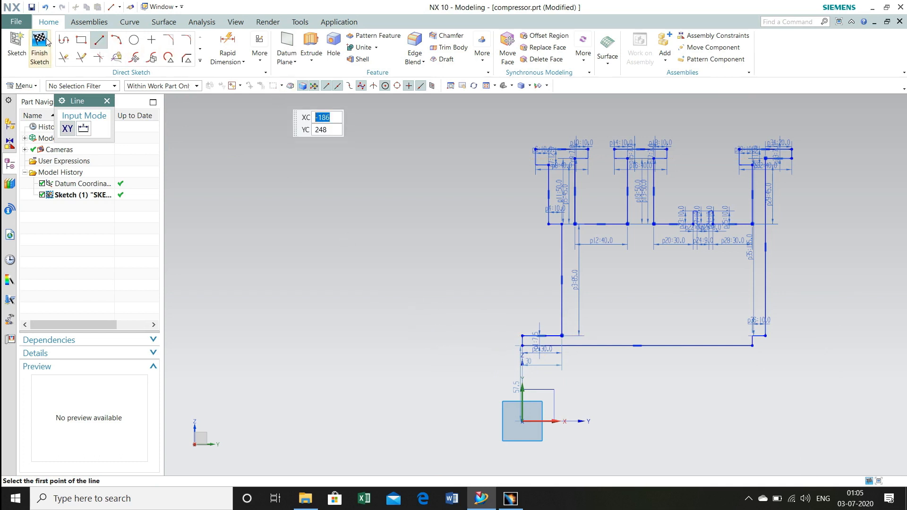
- Move the vertical dimension between the origin and the bore line clear of the profile and fix it at 57.5 mm
{"action": "left_click", "coordinate": [311, 46]}
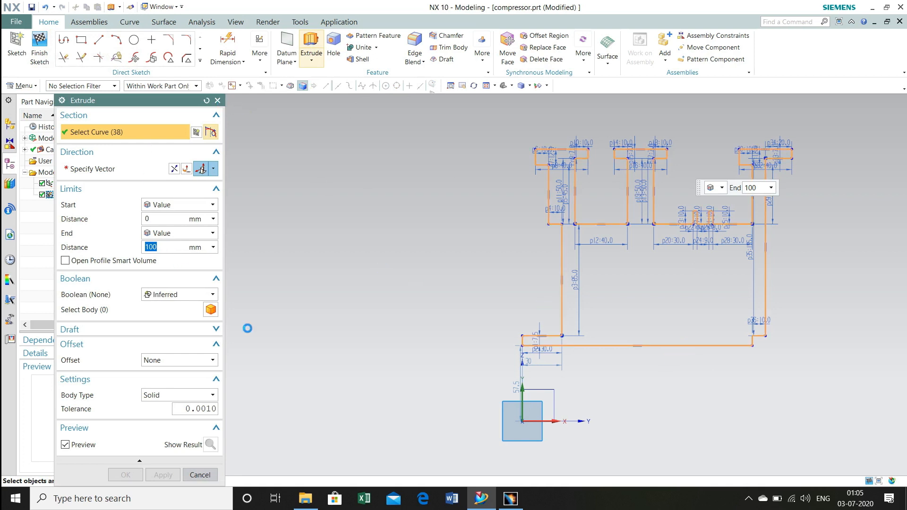
{"action": "left_click", "coordinate": [200, 475]}
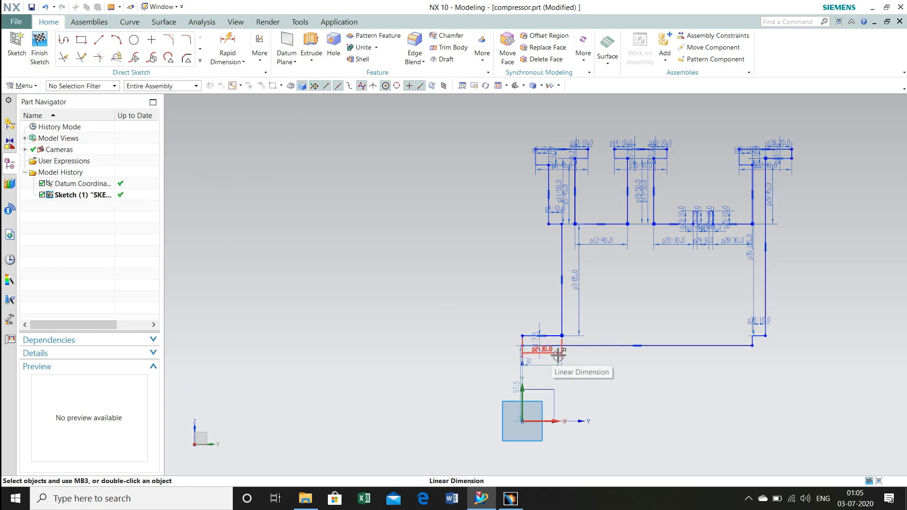
{"action": "left_click_drag", "start_coordinate": [516, 385], "coordinate": [478, 378]}
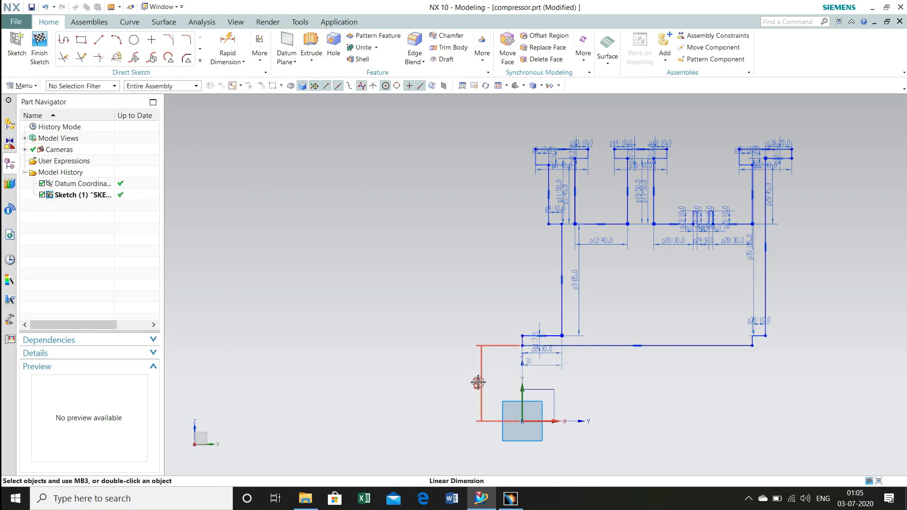
{"action": "double_click", "coordinate": [477, 379]}
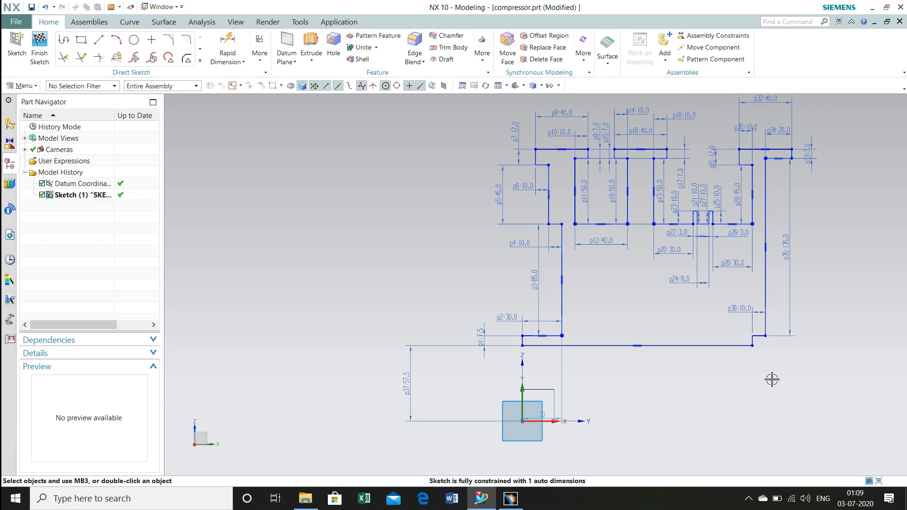
- Revolve the closed profile 360° about the horizontal datum axis through the origin to form the solid rotor
{"action": "left_click", "coordinate": [311, 60]}
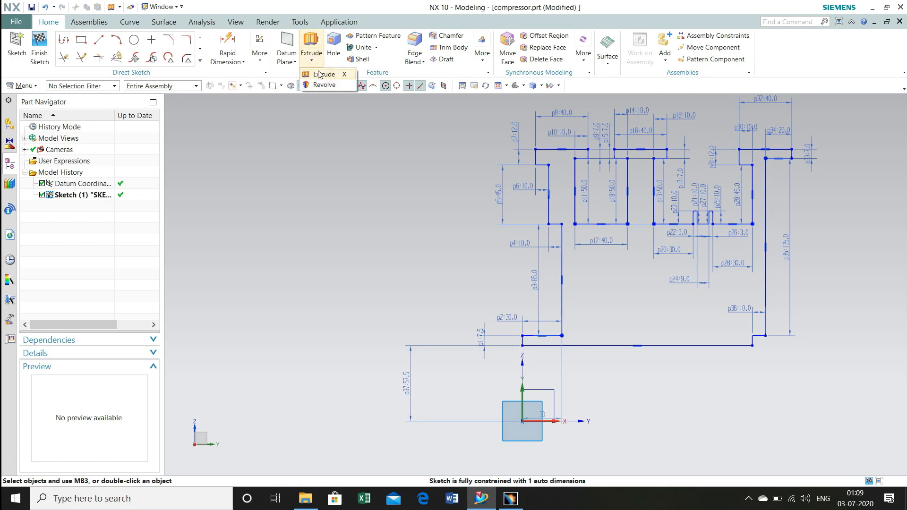
{"action": "left_click", "coordinate": [322, 89]}
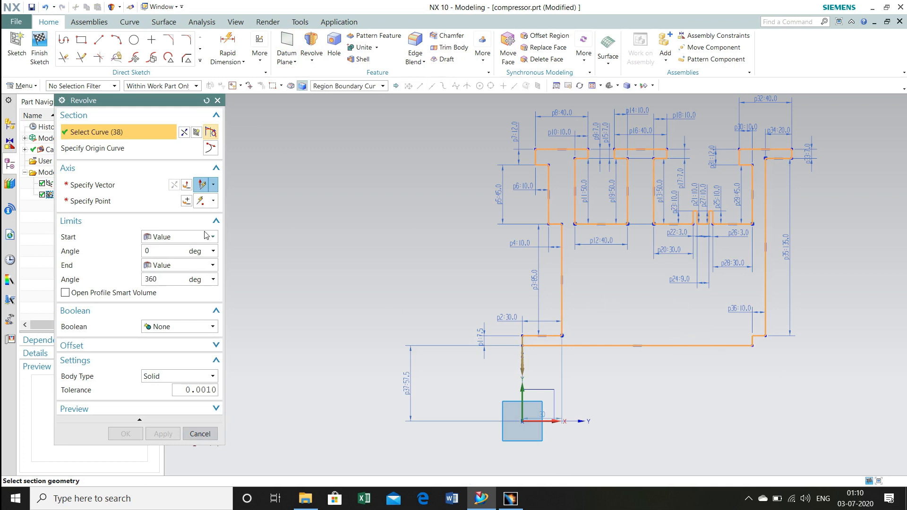
{"action": "left_click", "coordinate": [99, 189]}
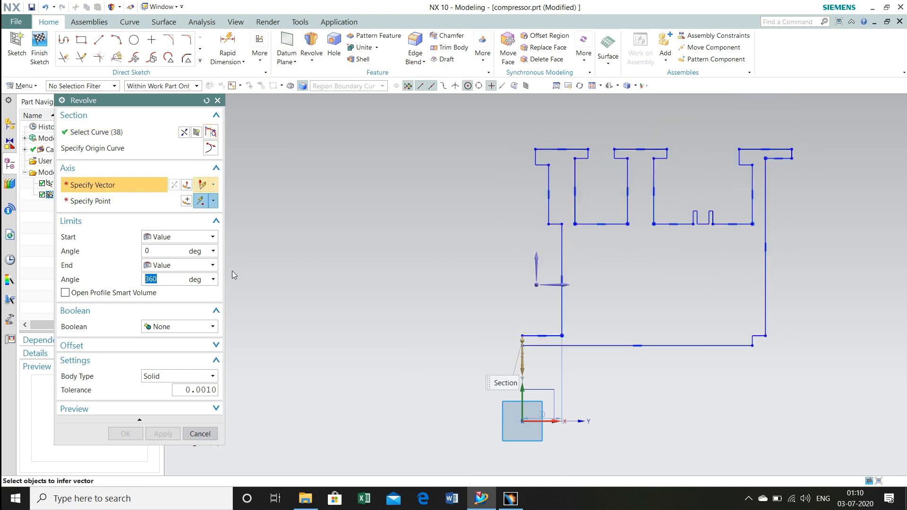
{"action": "left_click", "coordinate": [564, 422]}
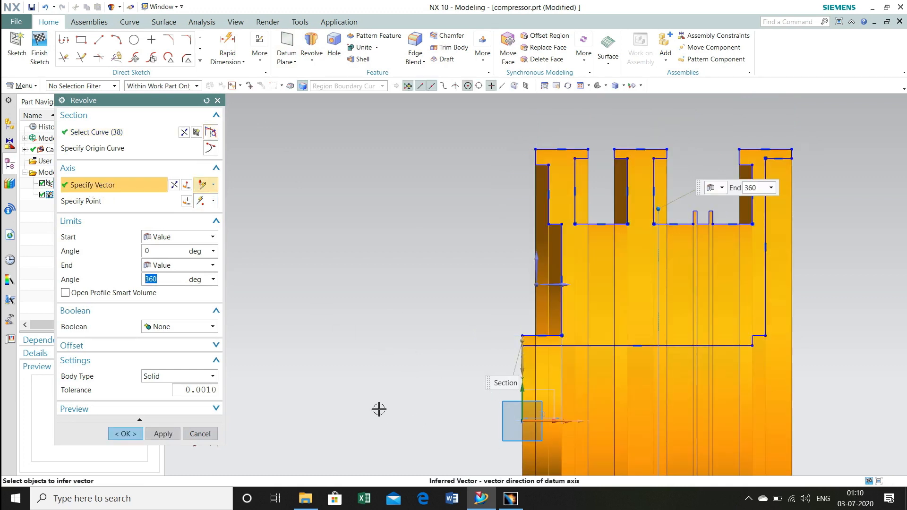
{"action": "middle_click_drag", "start_coordinate": [383, 369], "coordinate": [406, 372]}
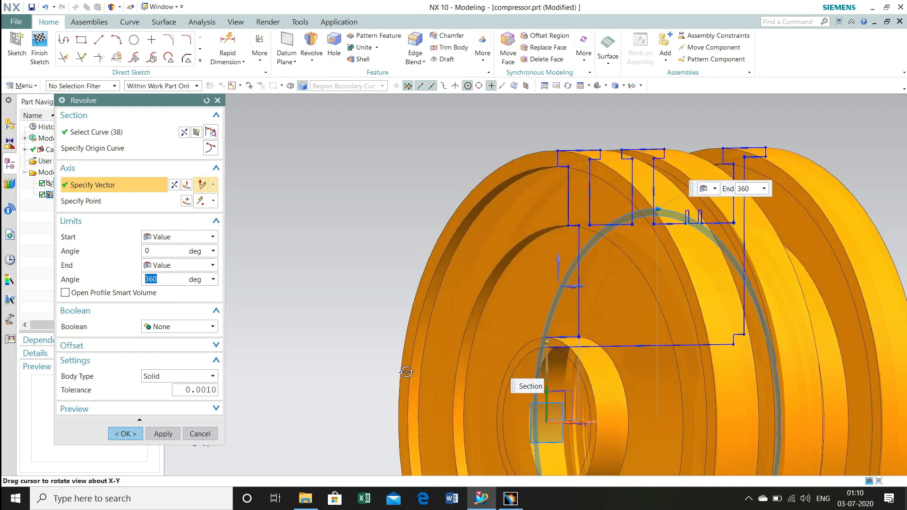
{"action": "middle_click", "coordinate": [406, 372]}
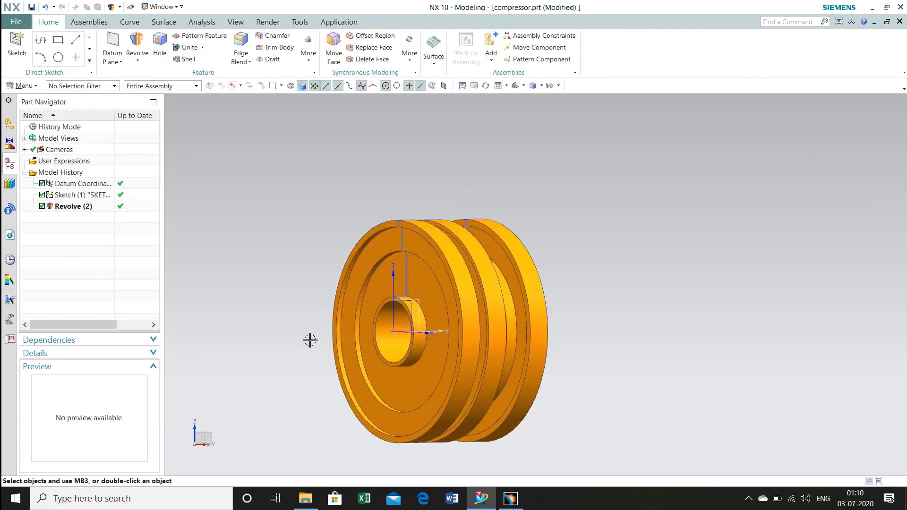
{"action": "mouse_move", "coordinate": [606, 302]}
{"action": "middle_mouse_down"}
{"action": "mouse_move", "coordinate": [532, 314]}
{"action": "mouse_move", "coordinate": [593, 311]}
{"action": "mouse_move", "coordinate": [590, 326]}
{"action": "mouse_move", "coordinate": [580, 326]}
{"action": "mouse_move", "coordinate": [613, 311]}
{"action": "middle_mouse_up"}
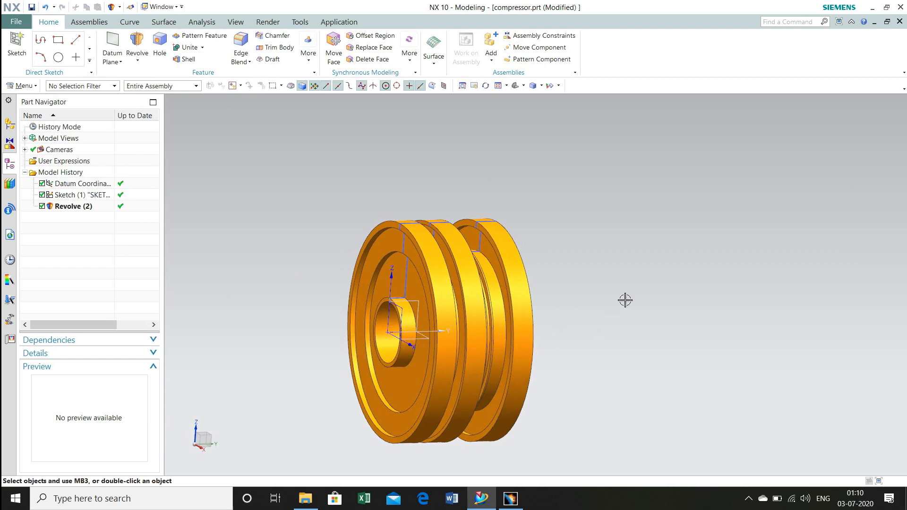
- Start a 5 mm circular edge blend on the front side's hub root, two recess step edges and first rim's inner corner
{"action": "middle_click_drag", "start_coordinate": [589, 280], "coordinate": [560, 279]}
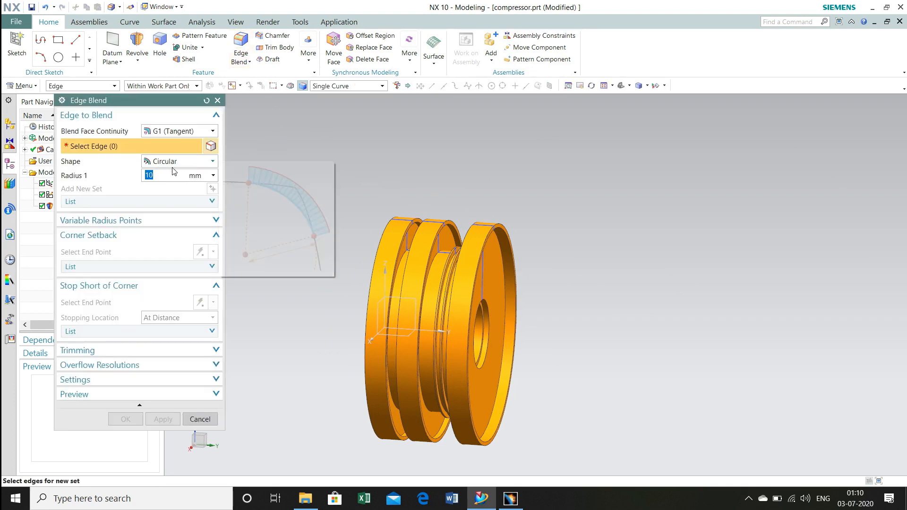
{"action": "type", "text": "5"}
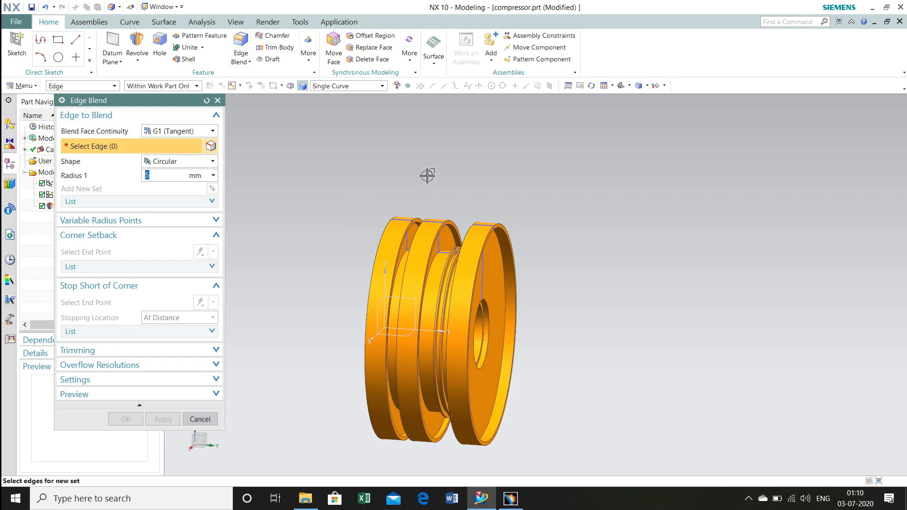
{"action": "middle_click_drag", "start_coordinate": [352, 183], "coordinate": [416, 192]}
{"action": "left_click", "coordinate": [451, 304]}
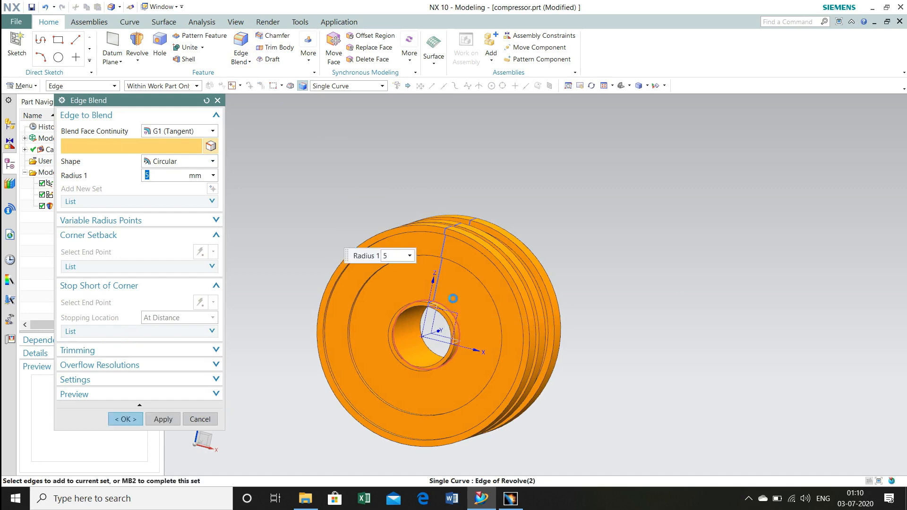
{"action": "middle_click_drag", "start_coordinate": [383, 297], "coordinate": [366, 290]}
{"action": "scroll", "coordinate": [353, 292], "scroll_direction": "up", "scroll_amount": 5}
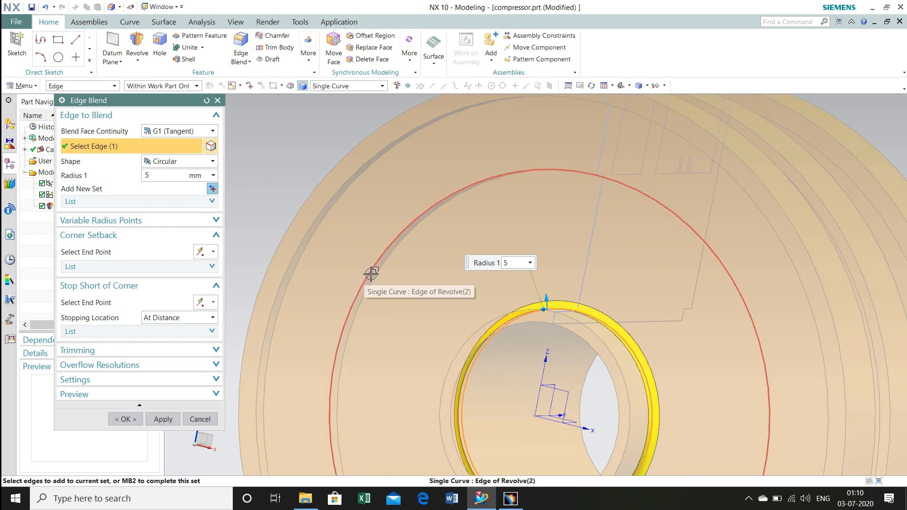
{"action": "left_click", "coordinate": [377, 271]}
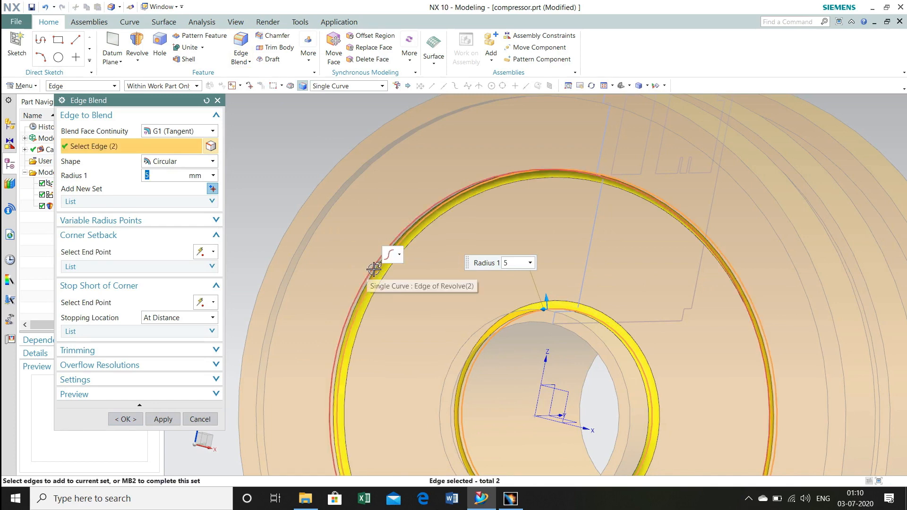
{"action": "left_click", "coordinate": [365, 257]}
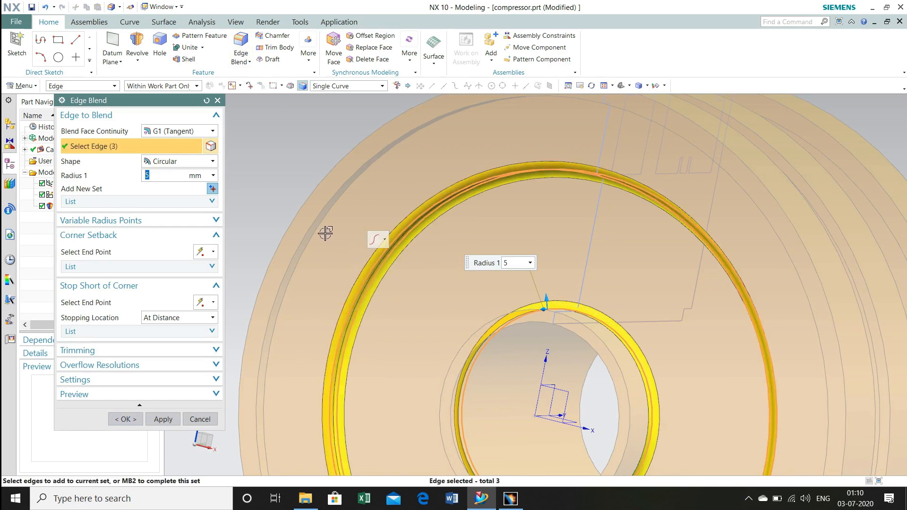
{"action": "left_click", "coordinate": [324, 234]}
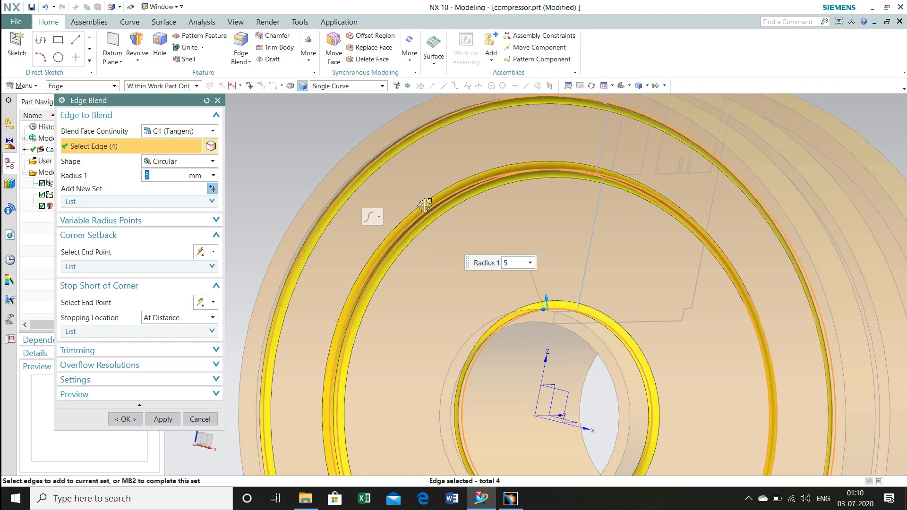
- Add to the 5 mm blend the inner corner edges on the rear sides of the first and second rims
{"action": "scroll", "coordinate": [467, 194], "scroll_direction": "down", "scroll_amount": 5}
{"action": "middle_click_drag", "start_coordinate": [593, 290], "coordinate": [490, 176]}
{"action": "scroll", "coordinate": [489, 138], "scroll_direction": "up", "scroll_amount": 6}
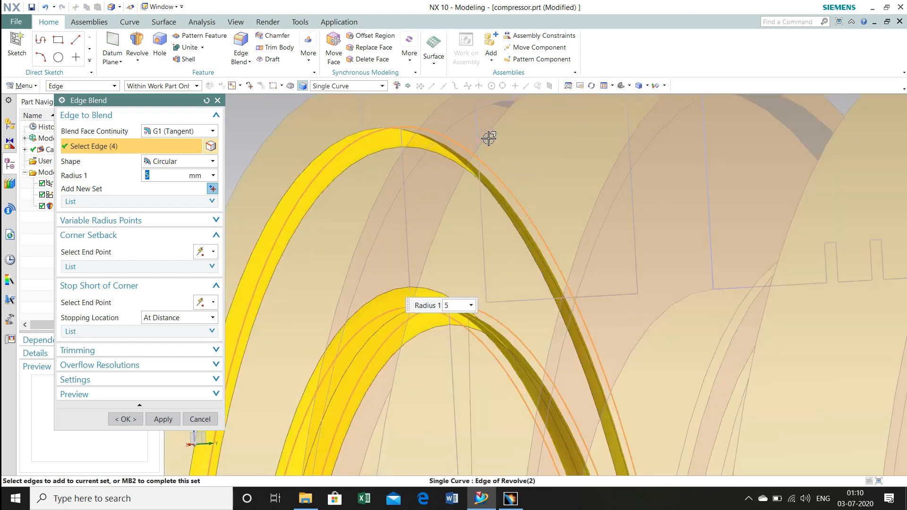
{"action": "mouse_move", "coordinate": [521, 150]}
{"action": "middle_mouse_down"}
{"action": "mouse_move", "coordinate": [524, 168]}
{"action": "mouse_move", "coordinate": [524, 141]}
{"action": "middle_mouse_up"}
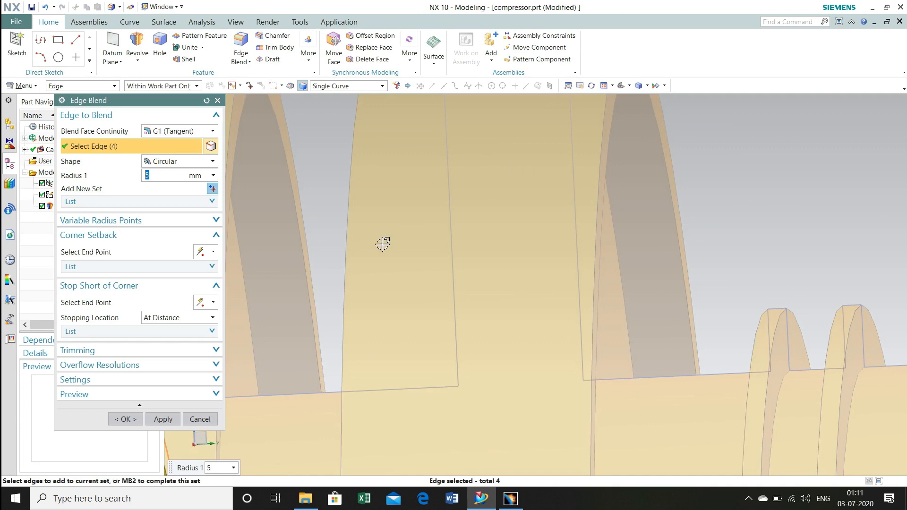
{"action": "left_click", "coordinate": [241, 264]}
{"action": "left_click", "coordinate": [620, 255]}
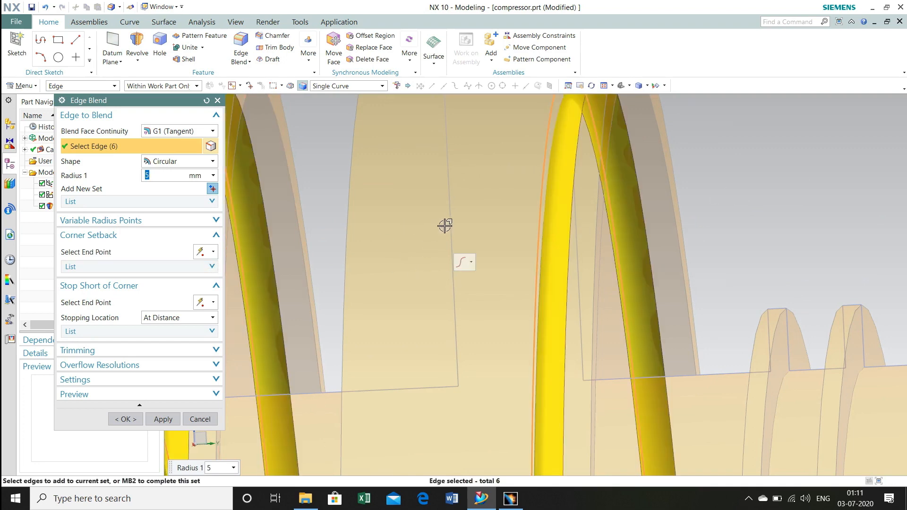
- Add to the 5 mm blend the inner corner edges on the front sides of the second and third rims
{"action": "scroll", "coordinate": [375, 293], "scroll_direction": "down", "scroll_amount": 7}
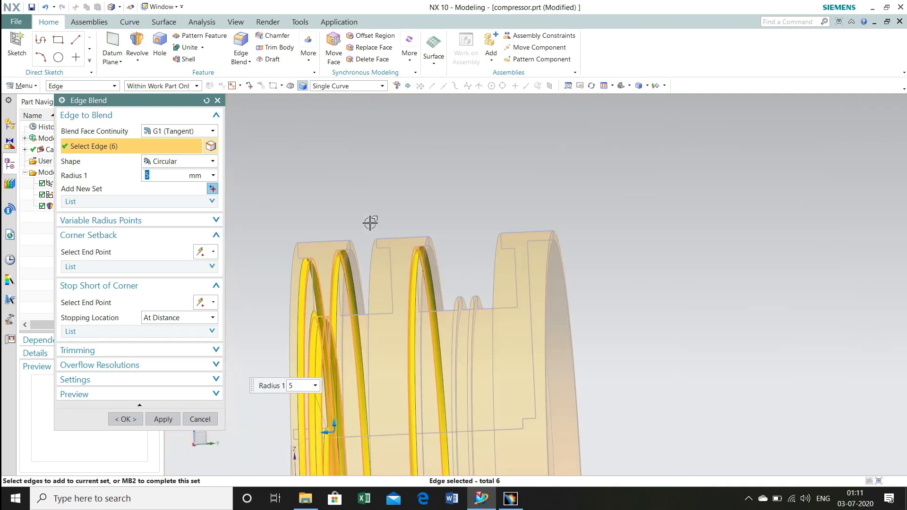
{"action": "middle_click_drag", "start_coordinate": [370, 222], "coordinate": [422, 289]}
{"action": "scroll", "coordinate": [422, 265], "scroll_direction": "up", "scroll_amount": 5}
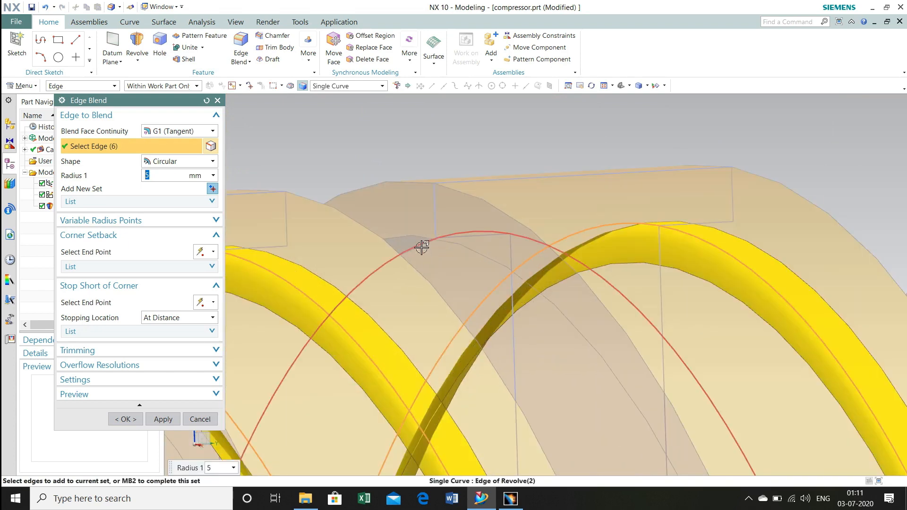
{"action": "left_click", "coordinate": [435, 211]}
{"action": "middle_click_drag", "start_coordinate": [435, 210], "coordinate": [675, 286]}
{"action": "left_click", "coordinate": [674, 243]}
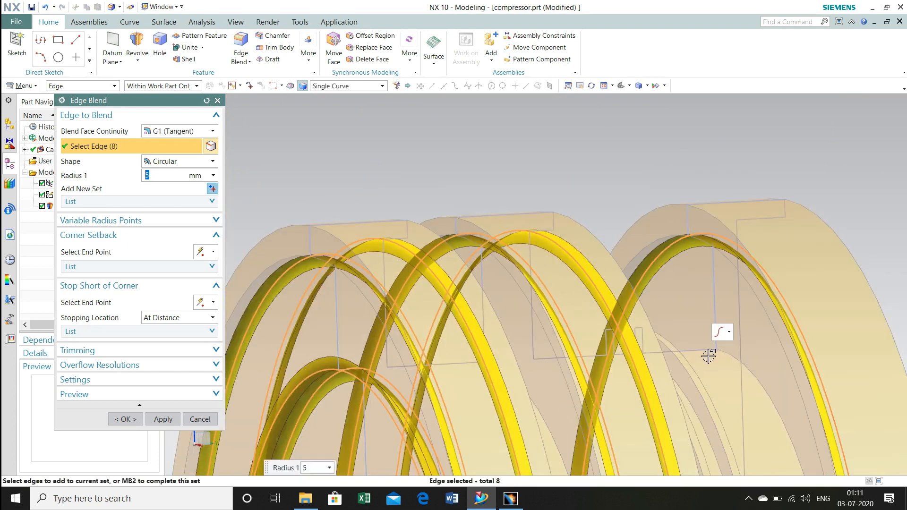
- Add to the 5 mm blend the front root edge of the third disc and the rear inner corner of its rim
{"action": "left_click", "coordinate": [733, 358]}
{"action": "scroll", "coordinate": [676, 358], "scroll_direction": "down", "scroll_amount": 3}
{"action": "middle_click_drag", "start_coordinate": [676, 358], "coordinate": [628, 386]}
{"action": "scroll", "coordinate": [659, 365], "scroll_direction": "up", "scroll_amount": 5}
{"action": "scroll", "coordinate": [653, 361], "scroll_direction": "down", "scroll_amount": 4}
{"action": "left_click", "coordinate": [723, 270]}
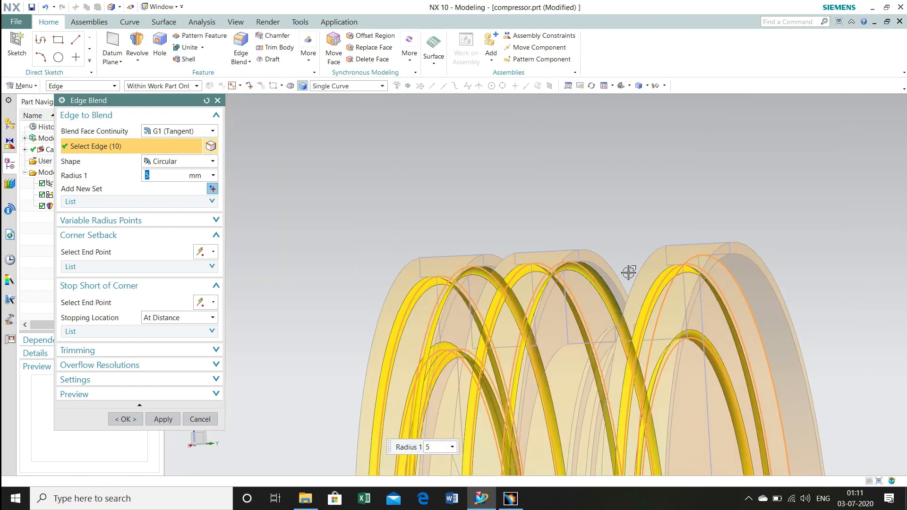
- Add two circular edges of the rear wall's bore opening to the 5 mm blend
{"action": "scroll", "coordinate": [582, 203], "scroll_direction": "down", "scroll_amount": 3}
{"action": "mouse_move", "coordinate": [582, 204]}
{"action": "middle_mouse_down"}
{"action": "mouse_move", "coordinate": [605, 212]}
{"action": "mouse_move", "coordinate": [581, 214]}
{"action": "middle_mouse_up"}
{"action": "left_click", "coordinate": [652, 383]}
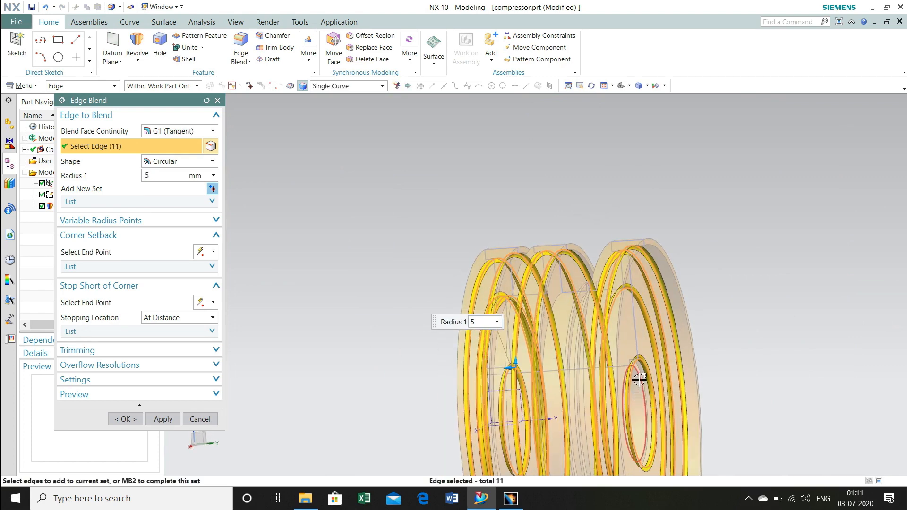
{"action": "left_click", "coordinate": [652, 383]}
- Change which edges of the rear bore step are blended, deselecting the overlapping one, and complete the 5 mm edge blend
{"action": "scroll", "coordinate": [647, 394], "scroll_direction": "up", "scroll_amount": 3}
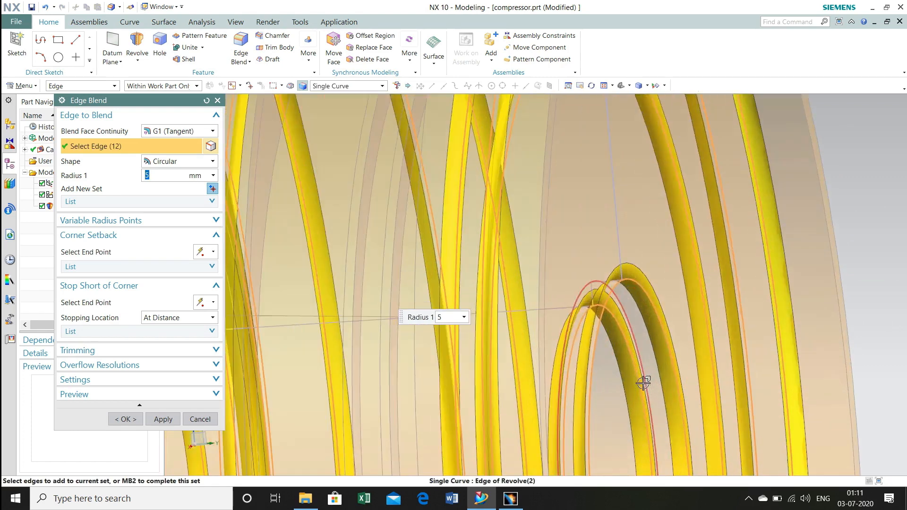
{"action": "left_click", "coordinate": [641, 383]}
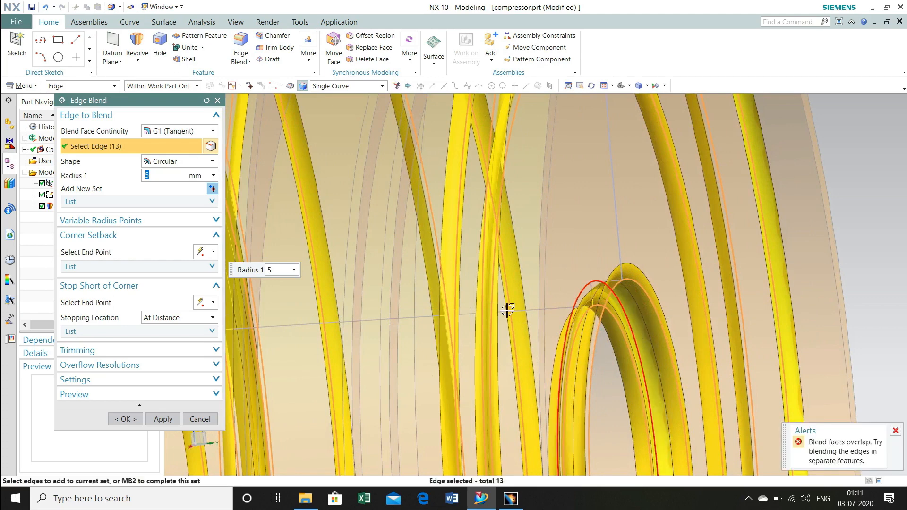
{"action": "left_click", "coordinate": [622, 307], "text": "shift"}
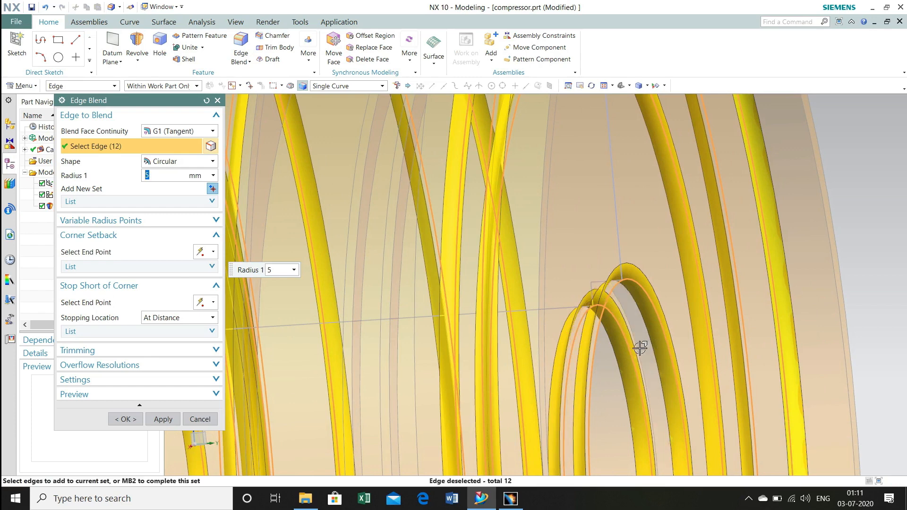
{"action": "left_click", "coordinate": [626, 335]}
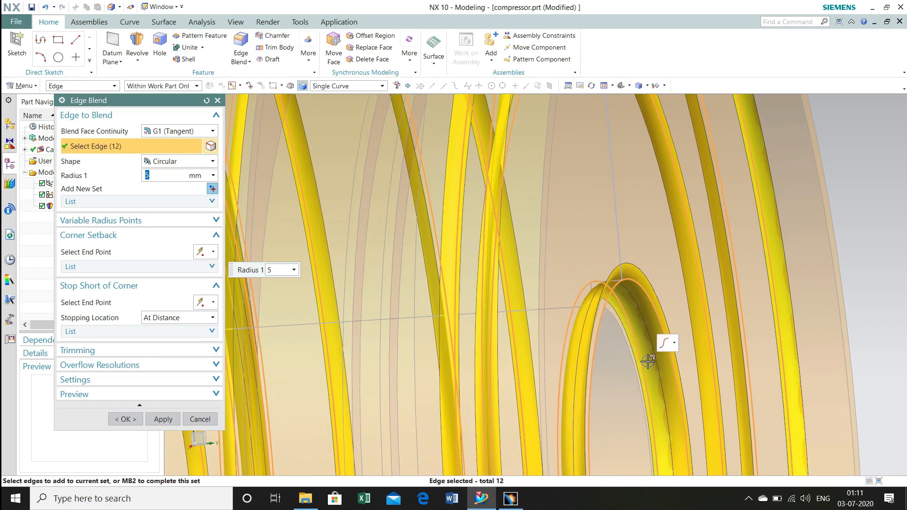
{"action": "left_click", "coordinate": [655, 366]}
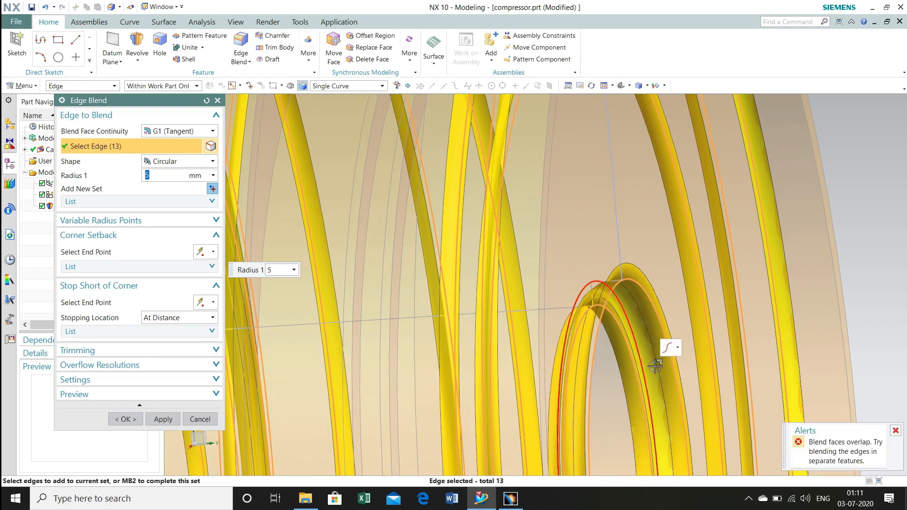
{"action": "left_click", "coordinate": [623, 337], "text": "shift"}
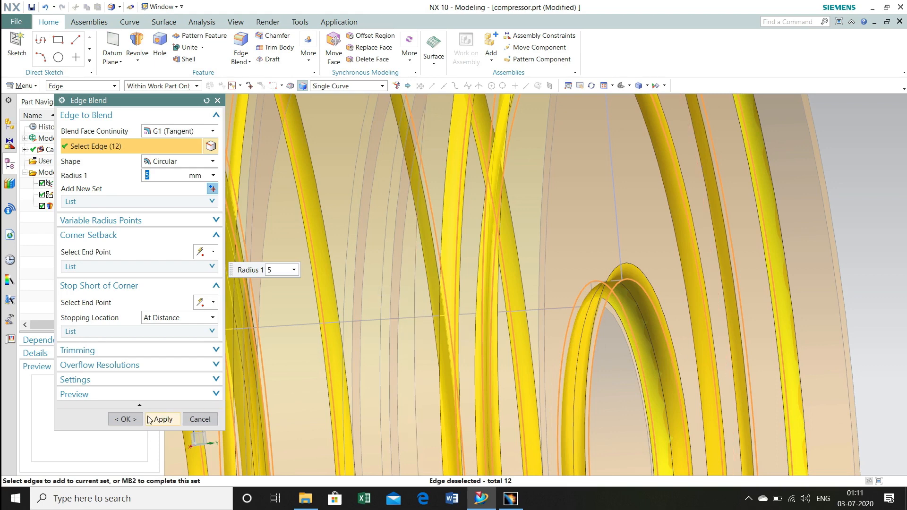
{"action": "left_click", "coordinate": [125, 420]}
{"action": "scroll", "coordinate": [534, 293], "scroll_direction": "down", "scroll_amount": 10}
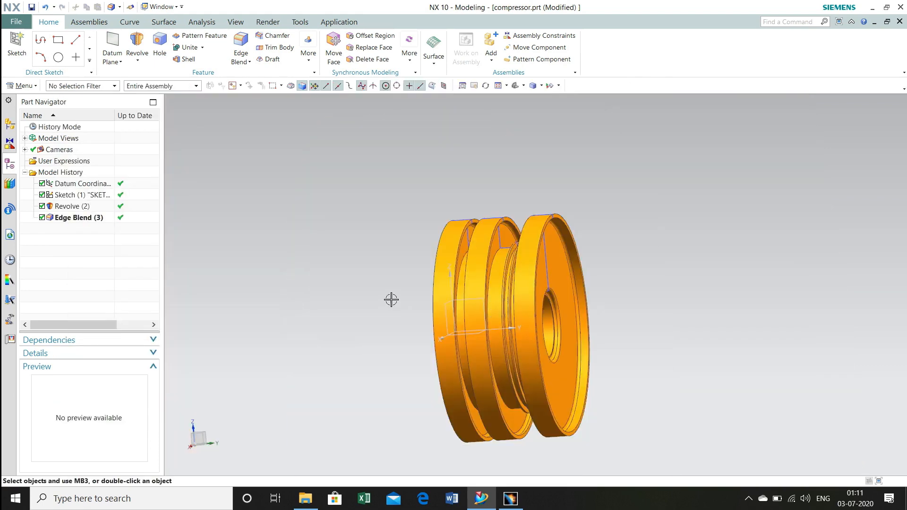
{"action": "middle_click_drag", "start_coordinate": [391, 299], "coordinate": [411, 317]}
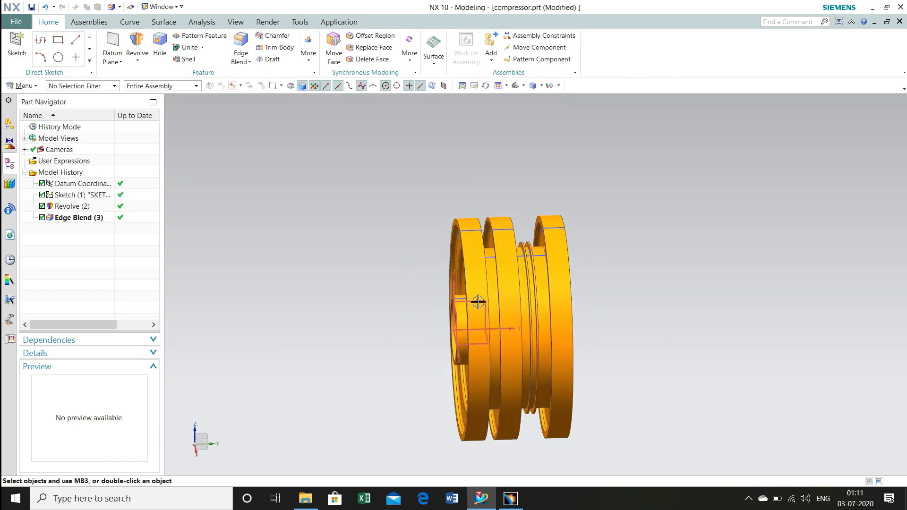
- Edit the existing edge blend to include the rear root edge of the second disc at 5 mm radius, and close that edge set
{"action": "double_click", "coordinate": [100, 219]}
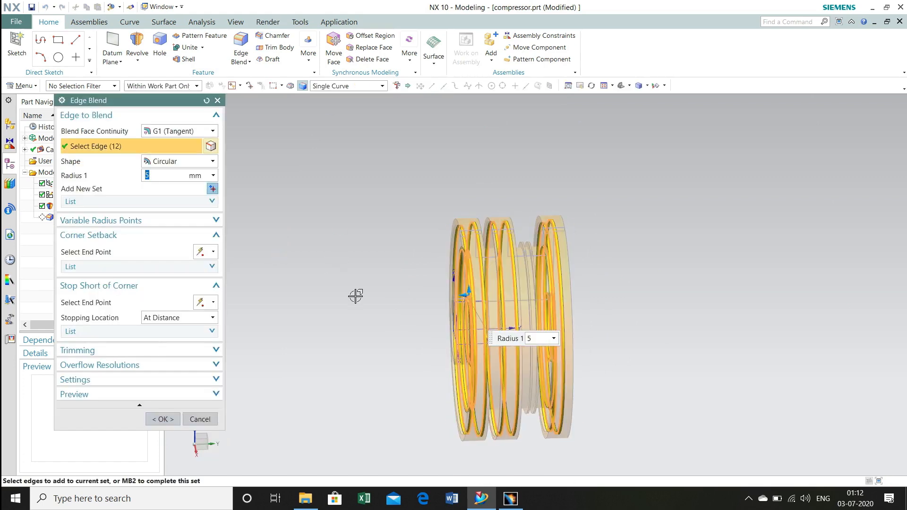
{"action": "middle_click_drag", "start_coordinate": [355, 296], "coordinate": [338, 298]}
{"action": "left_click", "coordinate": [499, 249]}
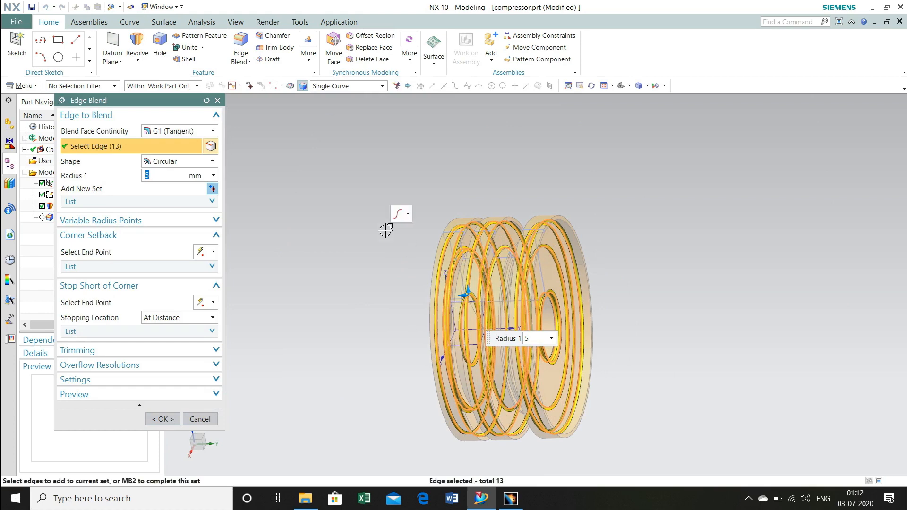
{"action": "middle_click", "coordinate": [412, 237]}
- Add a second 5 mm edge set with both root edges of the groove between the first and second discs, and finish the blend
{"action": "scroll", "coordinate": [492, 246], "scroll_direction": "up", "scroll_amount": 5}
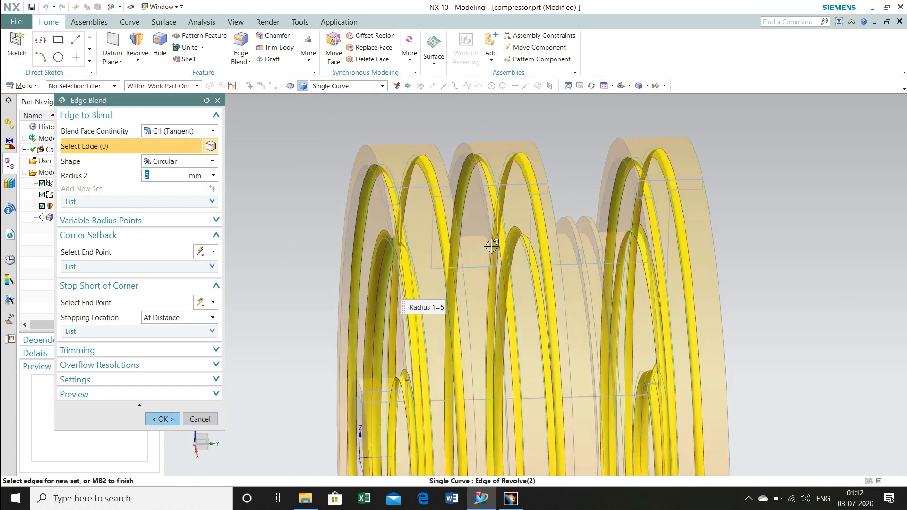
{"action": "left_click", "coordinate": [482, 237]}
{"action": "middle_click_drag", "start_coordinate": [348, 298], "coordinate": [337, 266]}
{"action": "left_click", "coordinate": [427, 233]}
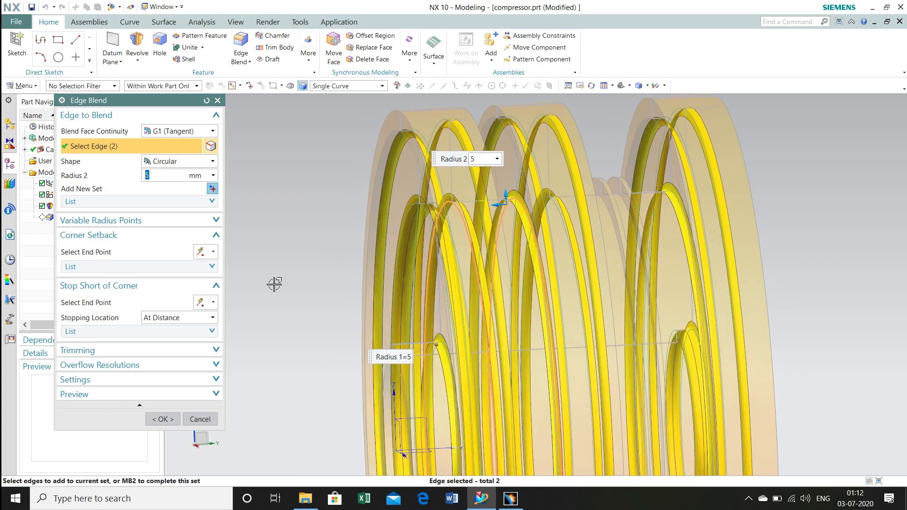
{"action": "left_click", "coordinate": [162, 419]}
{"action": "middle_click_drag", "start_coordinate": [265, 336], "coordinate": [226, 347]}
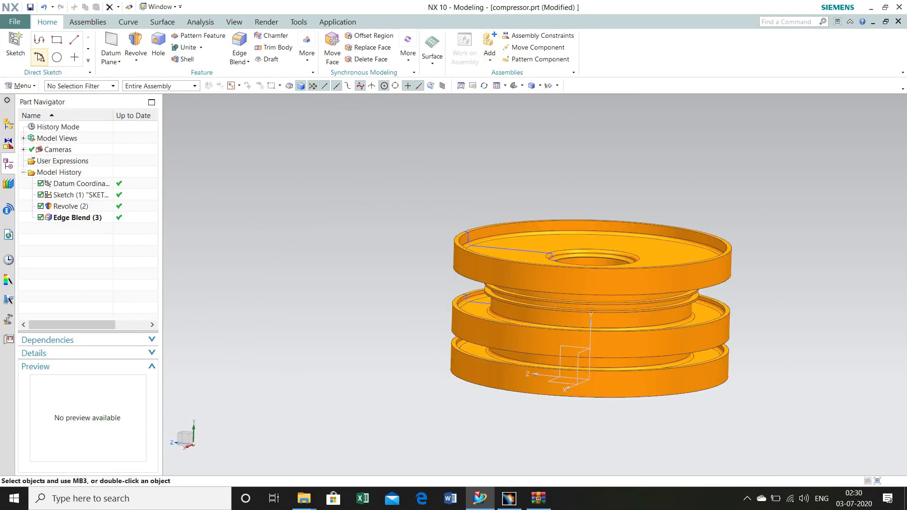
{"action": "left_click", "coordinate": [73, 55]}
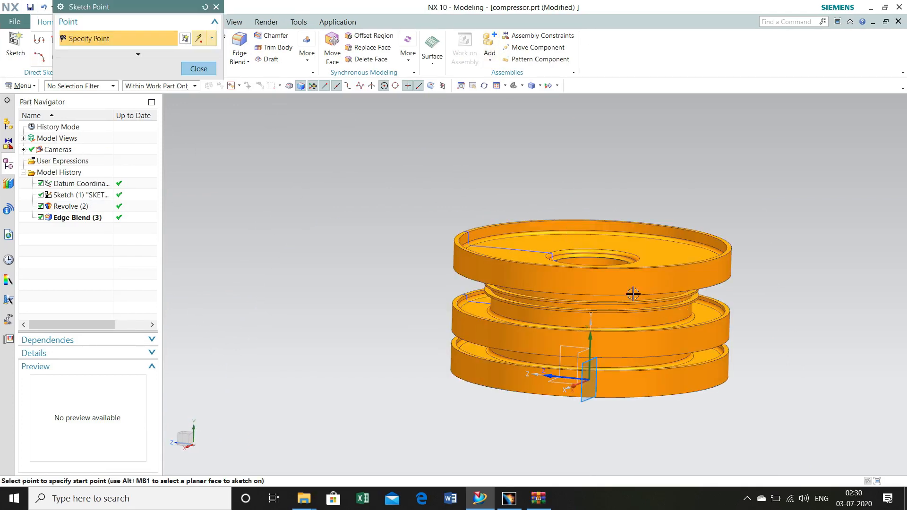
{"action": "middle_click_drag", "start_coordinate": [642, 166], "coordinate": [640, 185]}
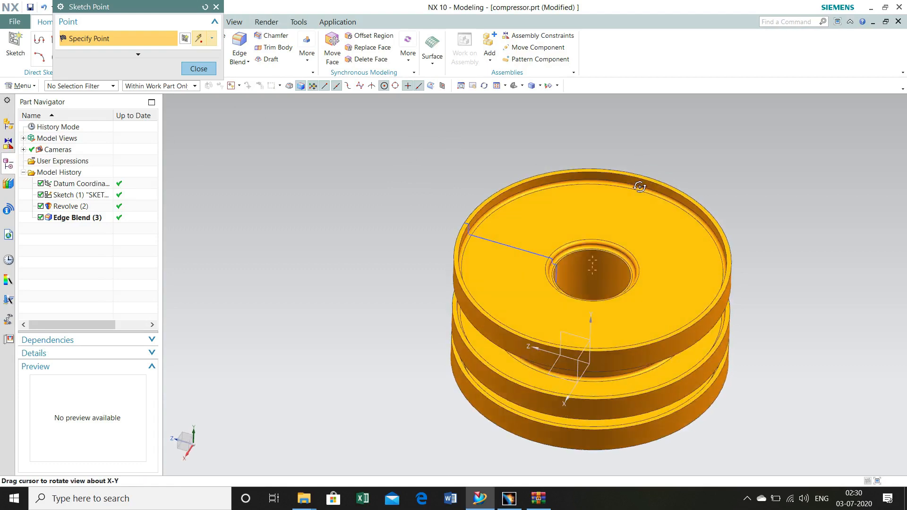
{"action": "left_click", "coordinate": [730, 280]}
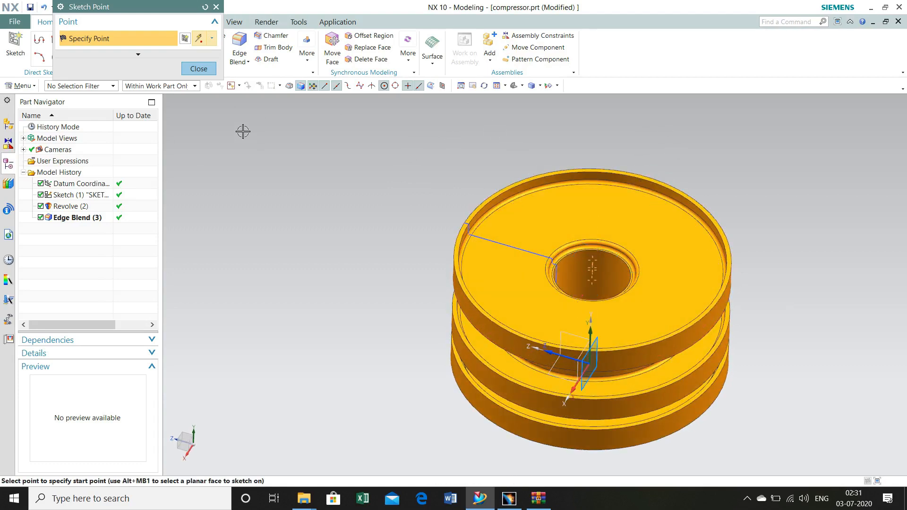
{"action": "left_click", "coordinate": [199, 69]}
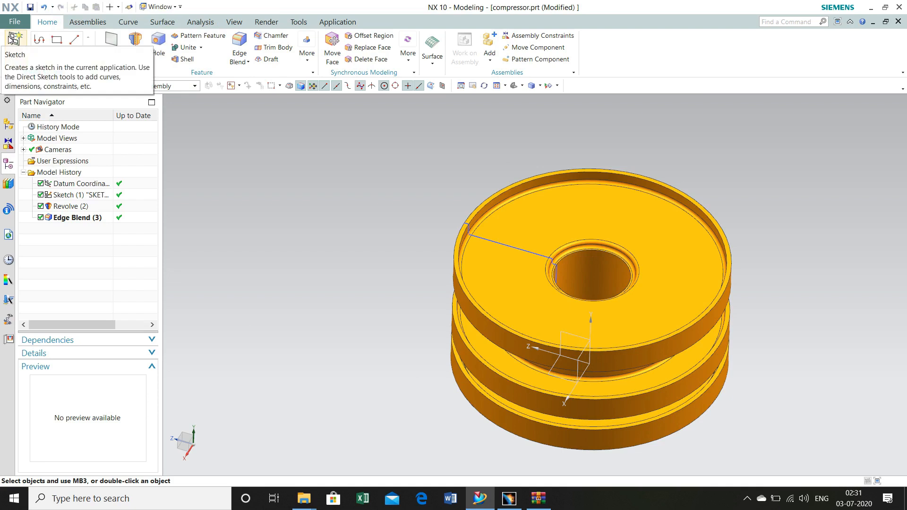
- Create a sketch on the rotor's flat rim end face and place a point at the top of the outer circular edge
{"action": "left_click", "coordinate": [14, 40]}
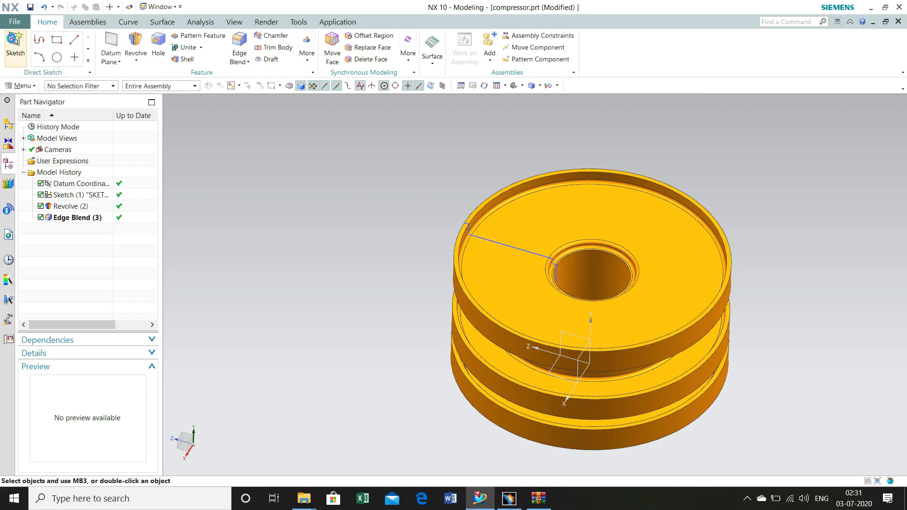
{"action": "left_click", "coordinate": [468, 231]}
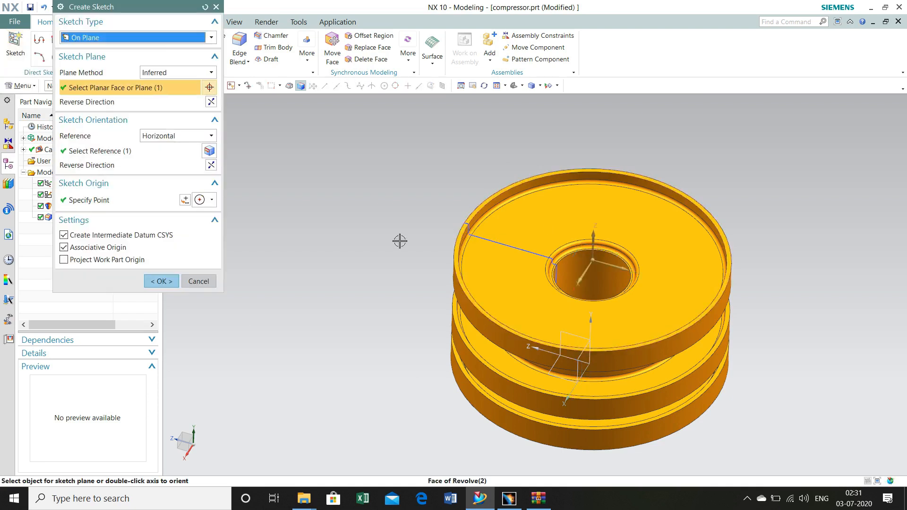
{"action": "left_click", "coordinate": [163, 280]}
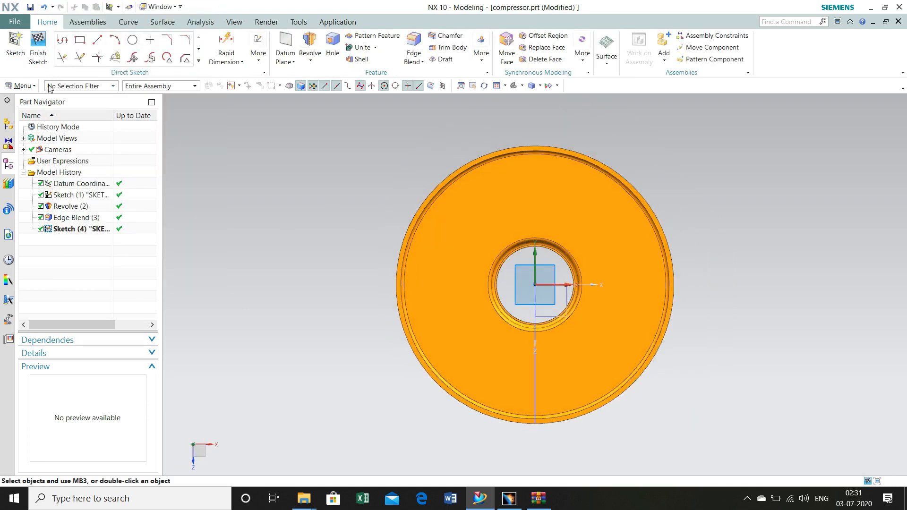
{"action": "left_click", "coordinate": [149, 41]}
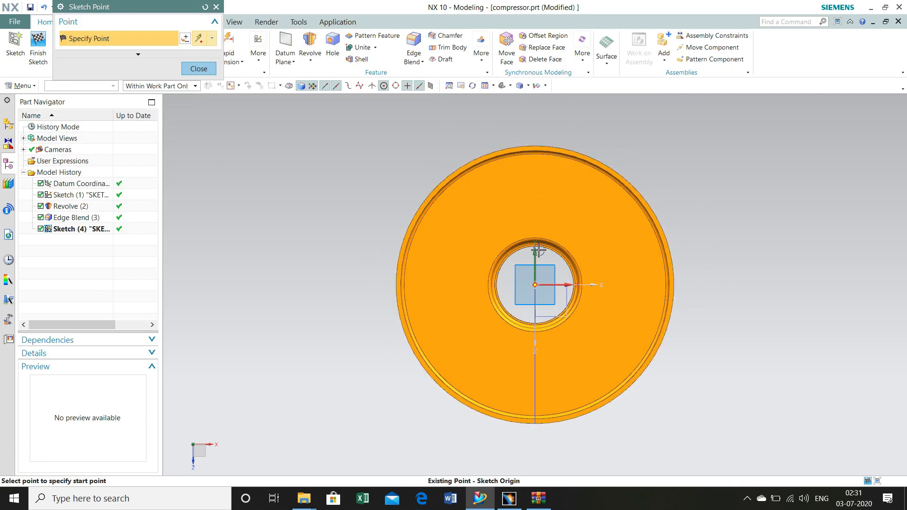
{"action": "left_click", "coordinate": [536, 144]}
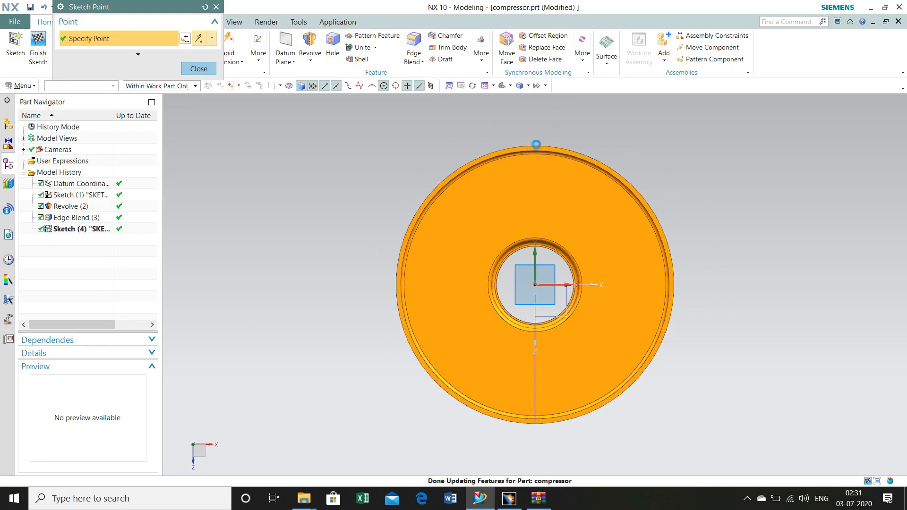
{"action": "left_click", "coordinate": [198, 69]}
- Constrain the sketch point to the vertical Y axis with a Point on Curve constraint and finish the sketch
{"action": "key", "text": "c"}
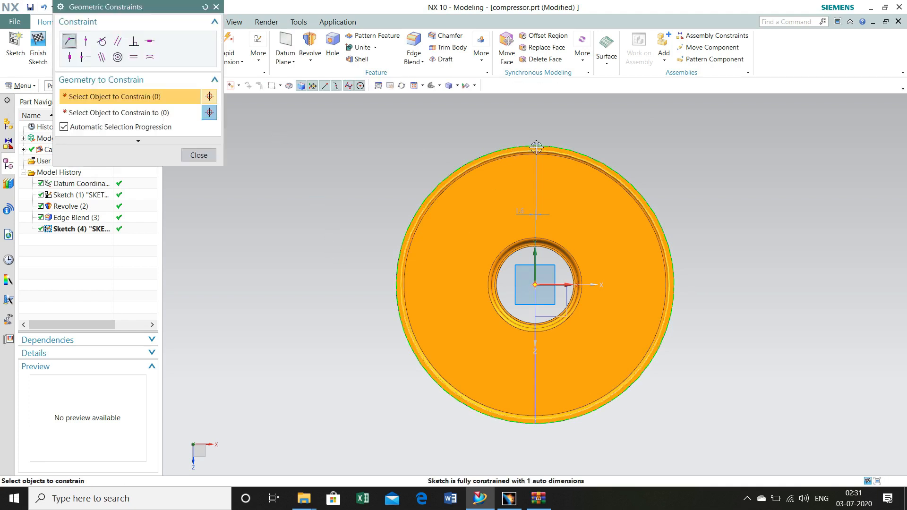
{"action": "left_click", "coordinate": [85, 40]}
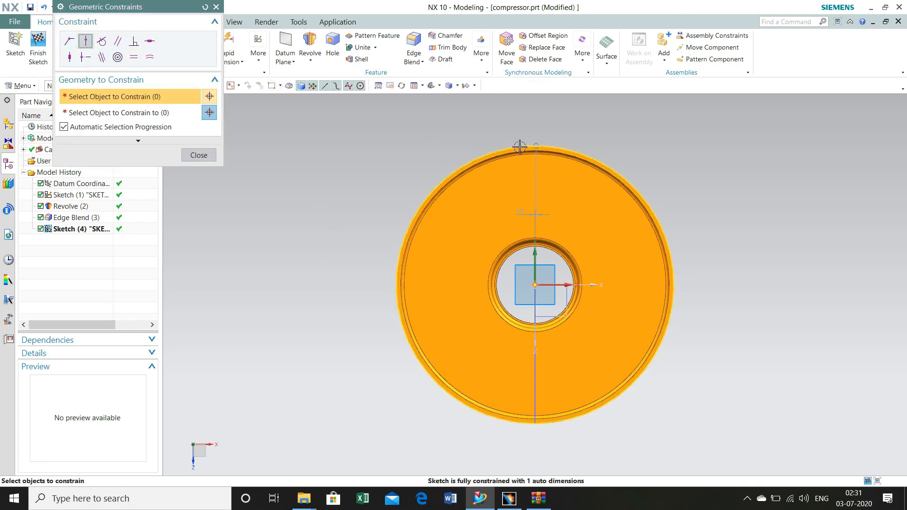
{"action": "scroll", "coordinate": [538, 145], "scroll_direction": "up", "scroll_amount": 5}
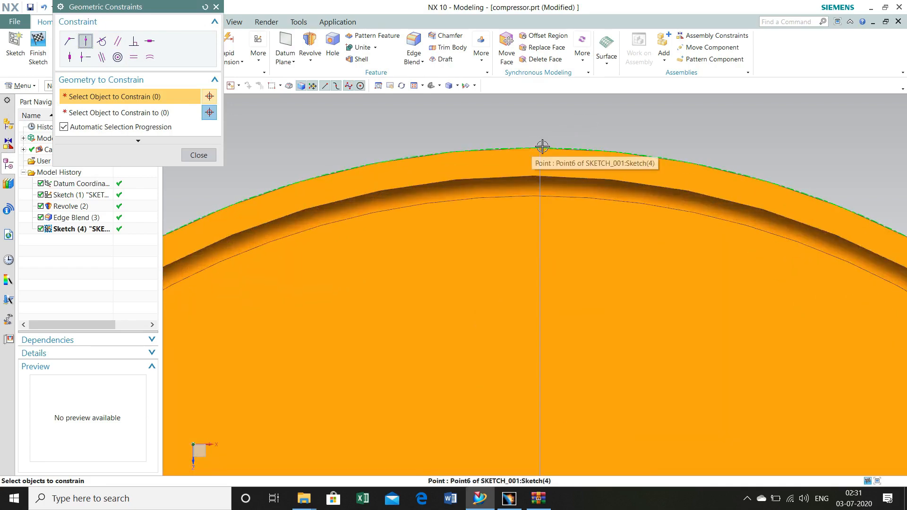
{"action": "left_click", "coordinate": [543, 147]}
{"action": "scroll", "coordinate": [535, 147], "scroll_direction": "down", "scroll_amount": 5}
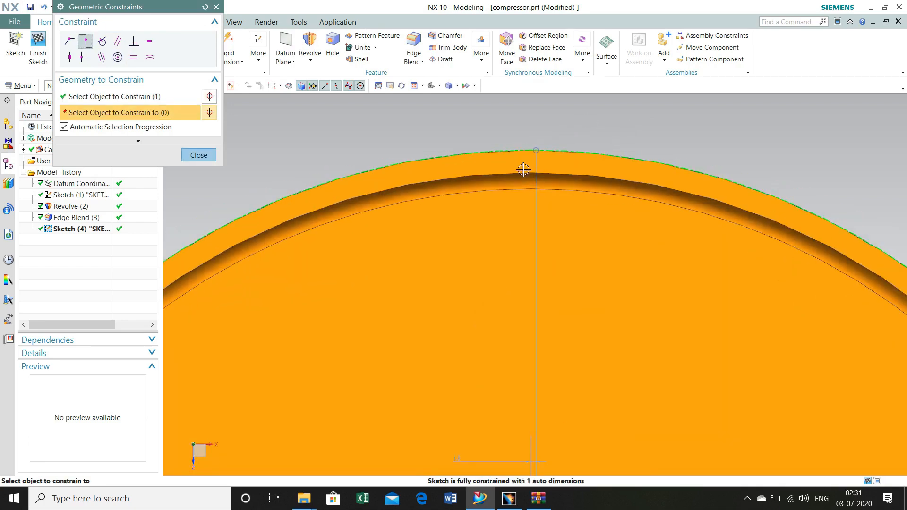
{"action": "left_click", "coordinate": [527, 367]}
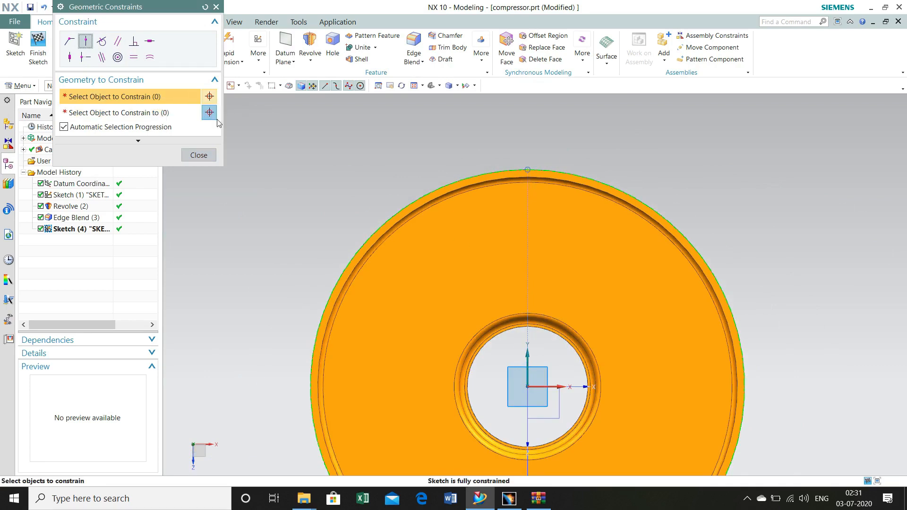
{"action": "left_click", "coordinate": [198, 155]}
{"action": "scroll", "coordinate": [455, 191], "scroll_direction": "down", "scroll_amount": 3}
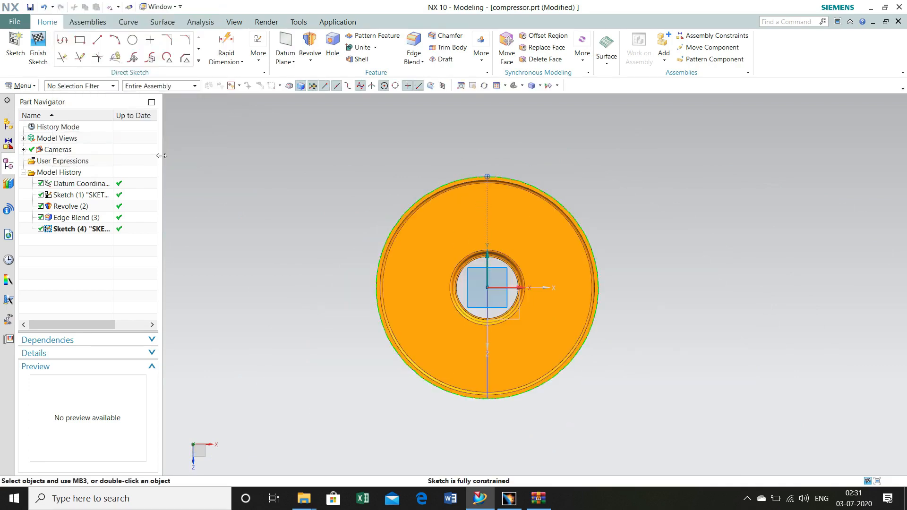
{"action": "left_click", "coordinate": [38, 47]}
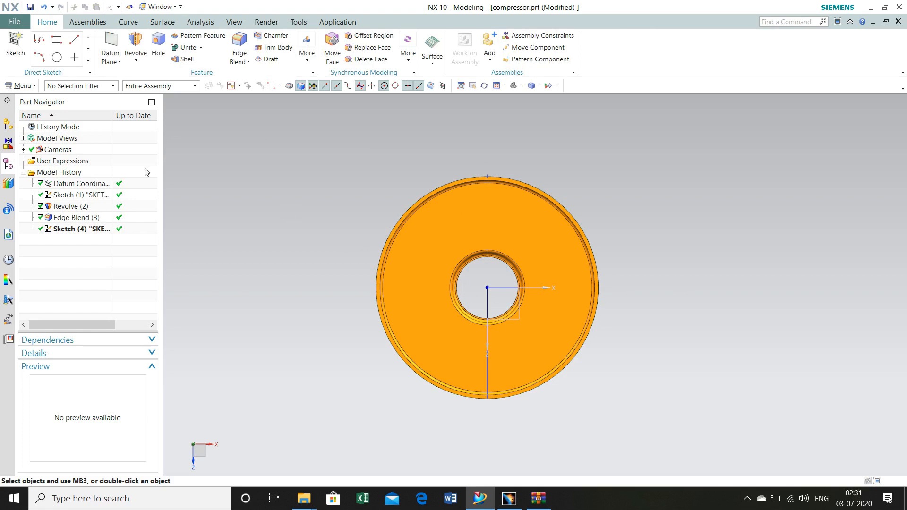
- Create an inferred datum plane tangent to the end disc's outer cylindrical face, passing through the sketched point
{"action": "left_click", "coordinate": [112, 48]}
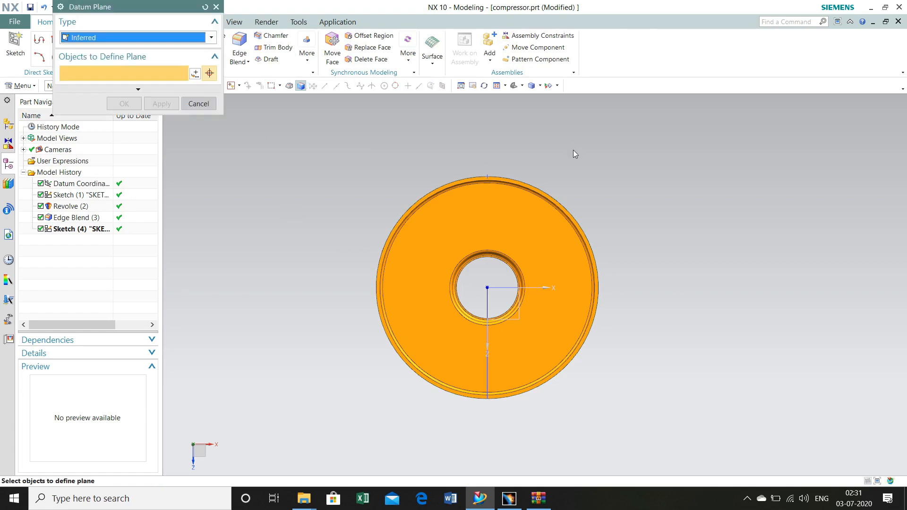
{"action": "middle_click_drag", "start_coordinate": [572, 148], "coordinate": [504, 220]}
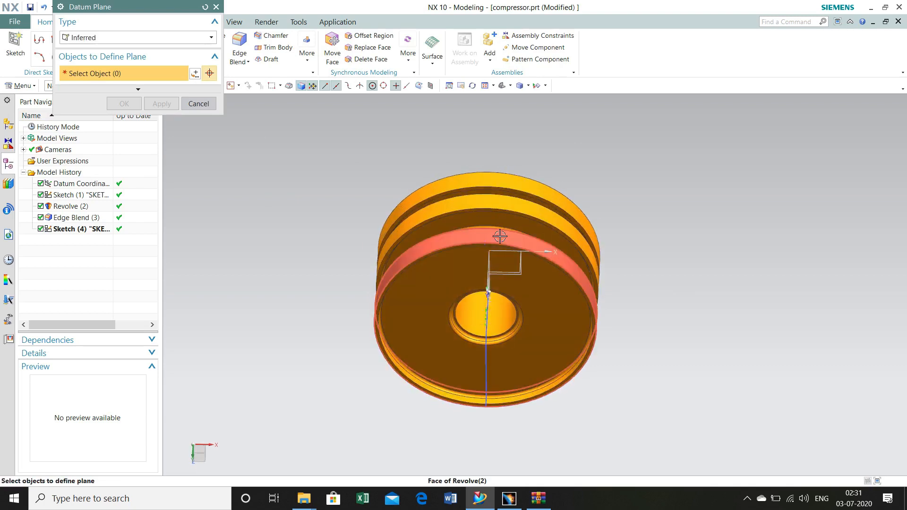
{"action": "left_click", "coordinate": [515, 249]}
{"action": "scroll", "coordinate": [483, 243], "scroll_direction": "up", "scroll_amount": 5}
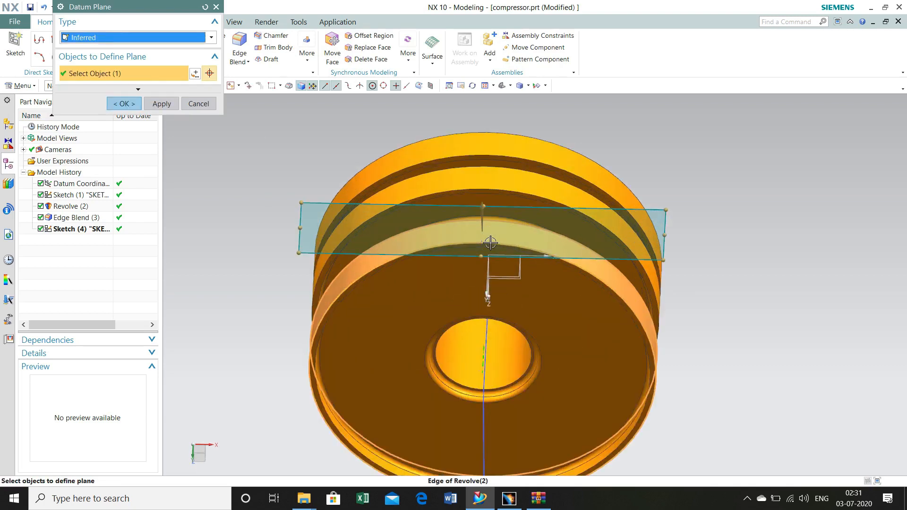
{"action": "left_click", "coordinate": [485, 311]}
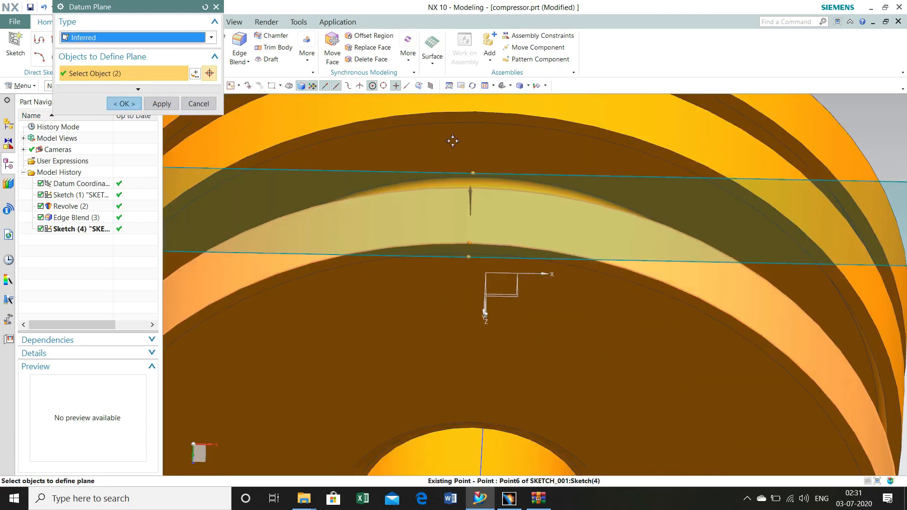
{"action": "left_click", "coordinate": [122, 104]}
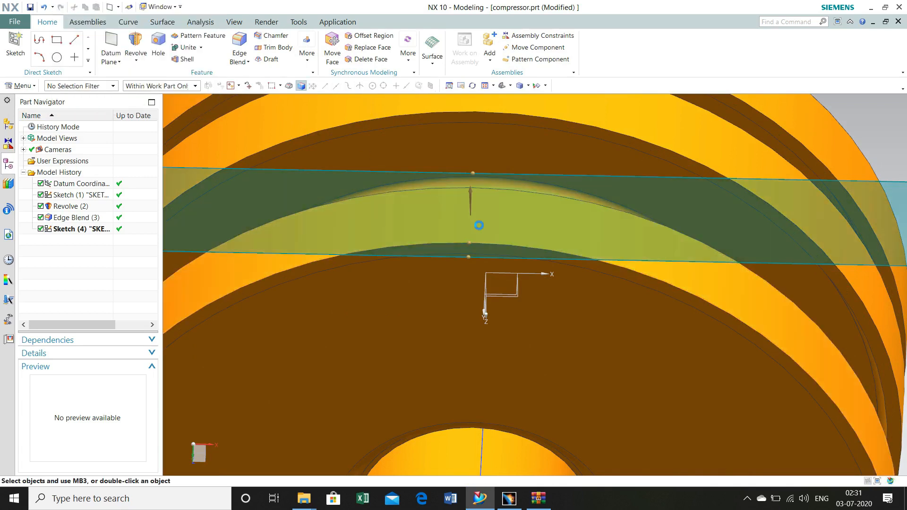
- Start a sketch on the tangent datum plane with its origin at the arc center of the opposite end disc's outer edge
{"action": "scroll", "coordinate": [478, 225], "scroll_direction": "down", "scroll_amount": 4}
{"action": "left_click", "coordinate": [16, 45]}
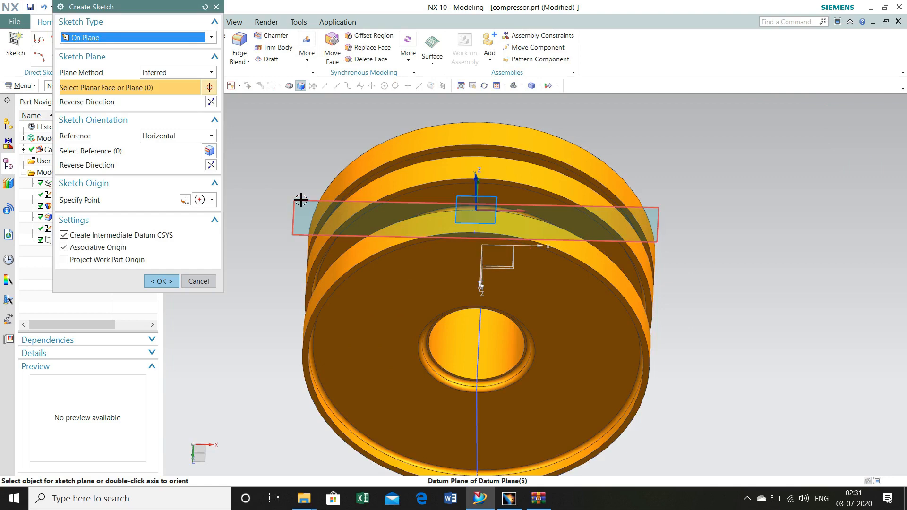
{"action": "left_click", "coordinate": [479, 217]}
{"action": "mouse_move", "coordinate": [264, 117]}
{"action": "middle_mouse_down"}
{"action": "mouse_move", "coordinate": [274, 166]}
{"action": "mouse_move", "coordinate": [416, 296]}
{"action": "middle_mouse_up"}
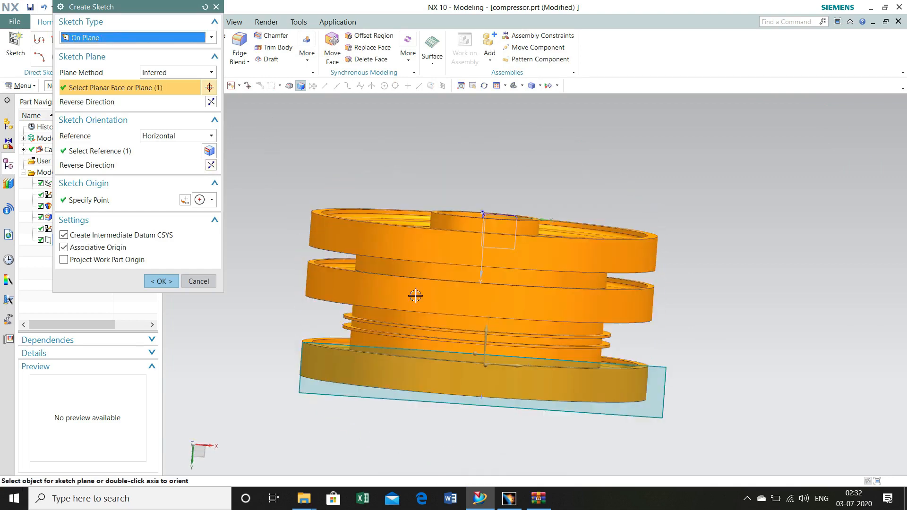
{"action": "left_click", "coordinate": [473, 356]}
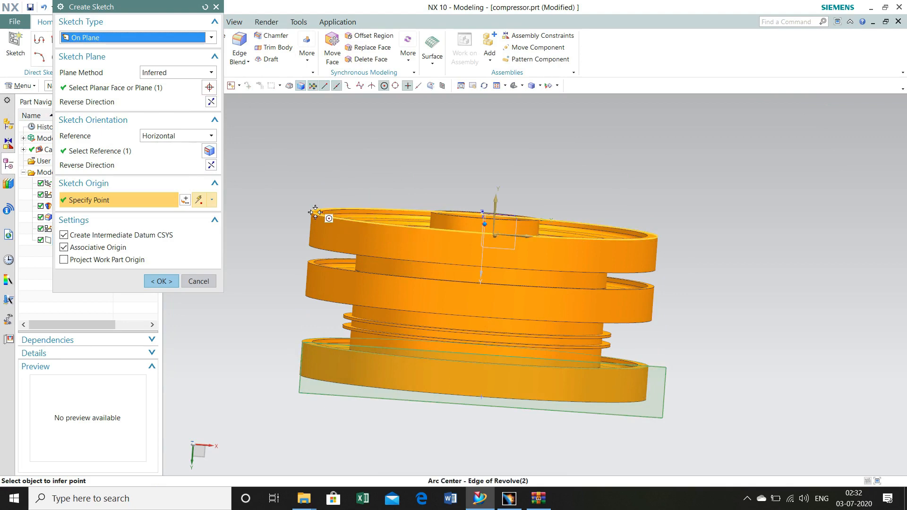
{"action": "left_click", "coordinate": [161, 281]}
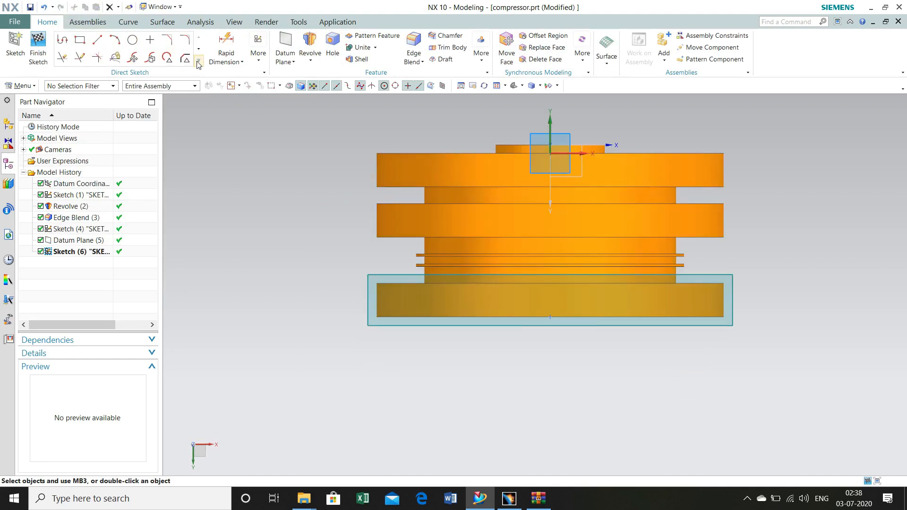
- Draw a degree 2 studio spline through three points, curving down just outside the datum plane near the rotor's centreline
{"action": "left_click", "coordinate": [198, 63]}
{"action": "left_click", "coordinate": [63, 128]}
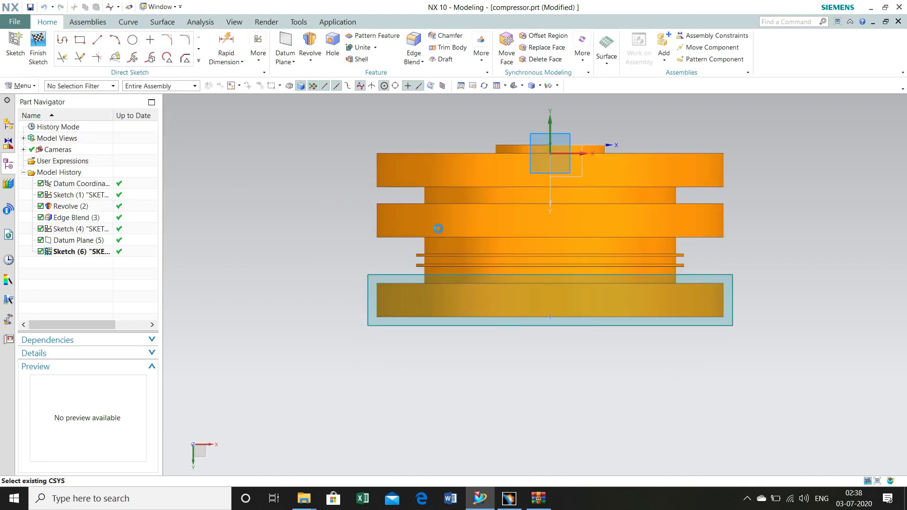
{"action": "left_click", "coordinate": [555, 341]}
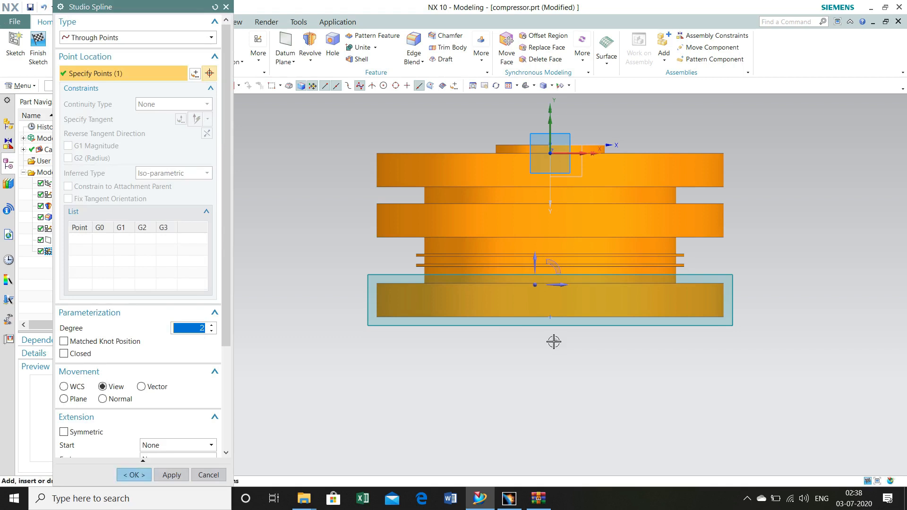
{"action": "left_click", "coordinate": [548, 361]}
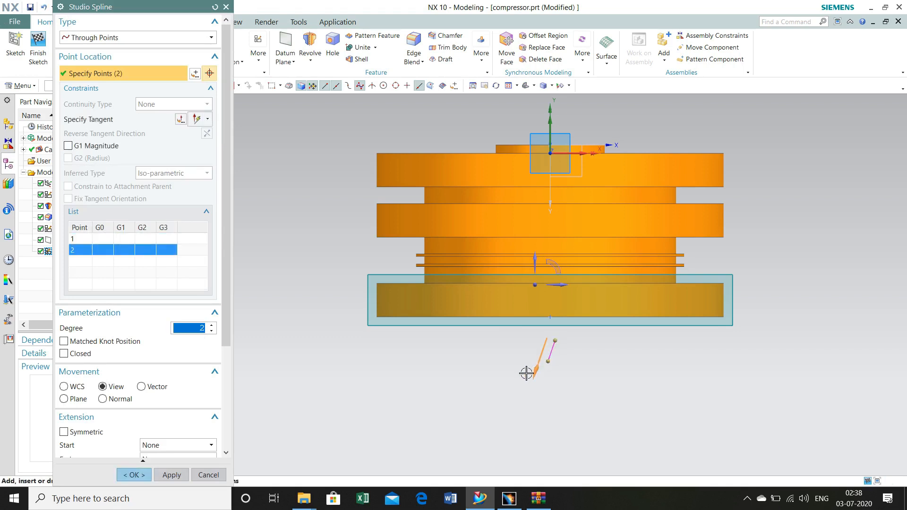
{"action": "left_click", "coordinate": [525, 373]}
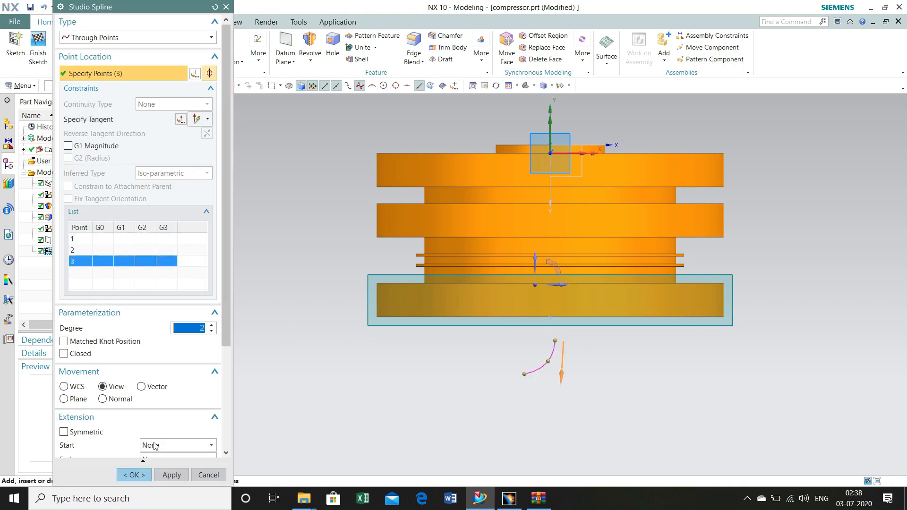
{"action": "left_click", "coordinate": [133, 475]}
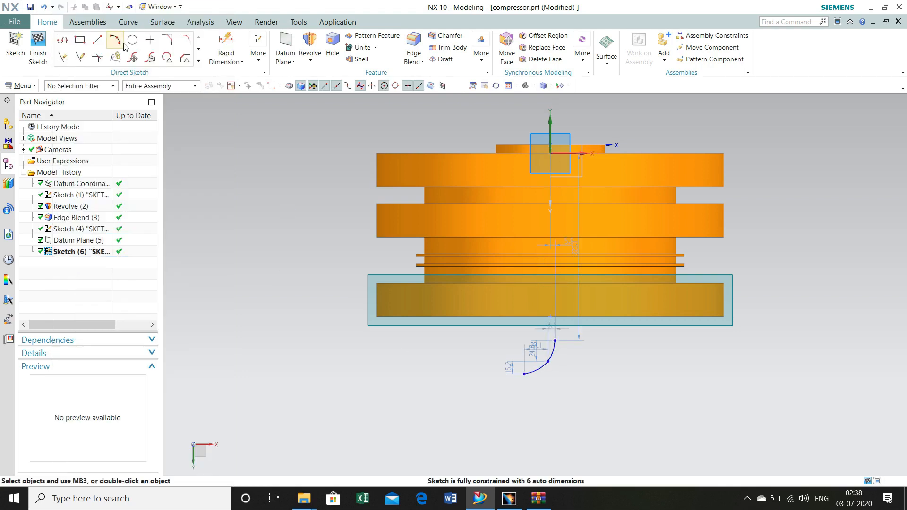
- Add a vertical dimension of 165.2 mm between the spline's upper endpoint and the sketch origin
{"action": "left_click", "coordinate": [226, 49]}
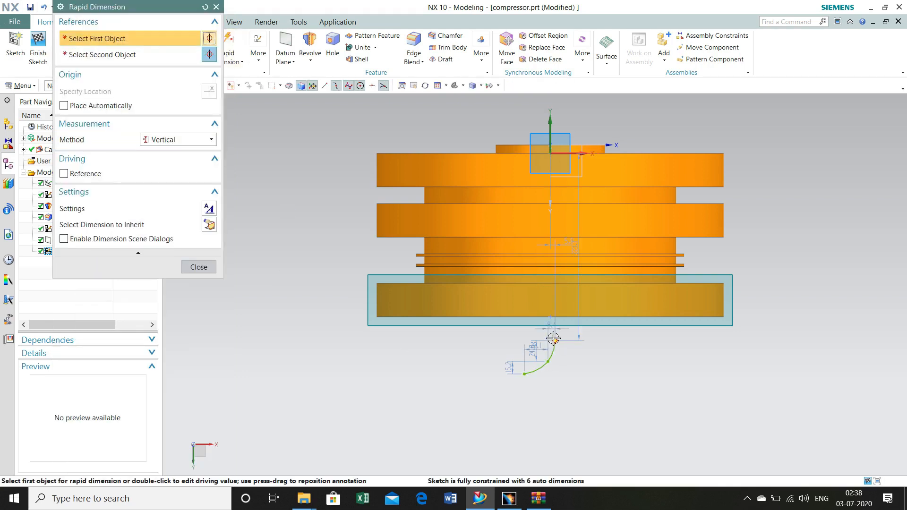
{"action": "left_click", "coordinate": [556, 342]}
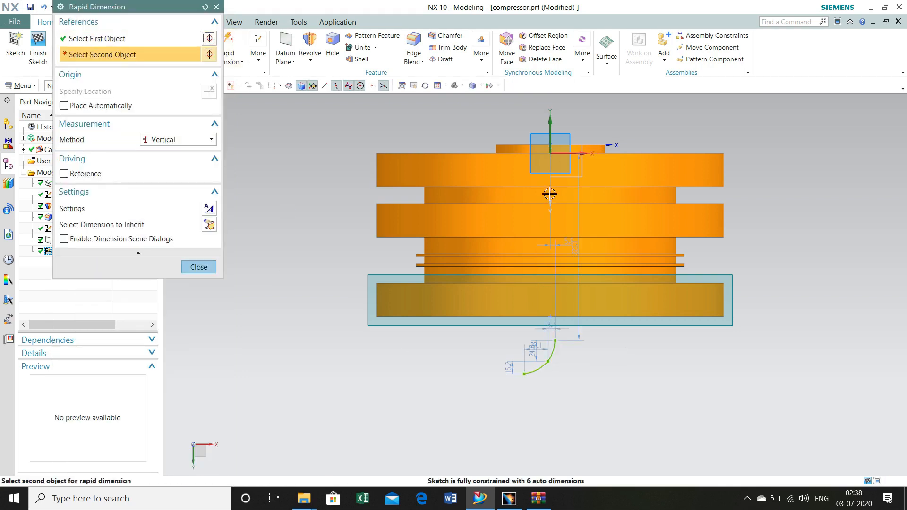
{"action": "left_click", "coordinate": [550, 153]}
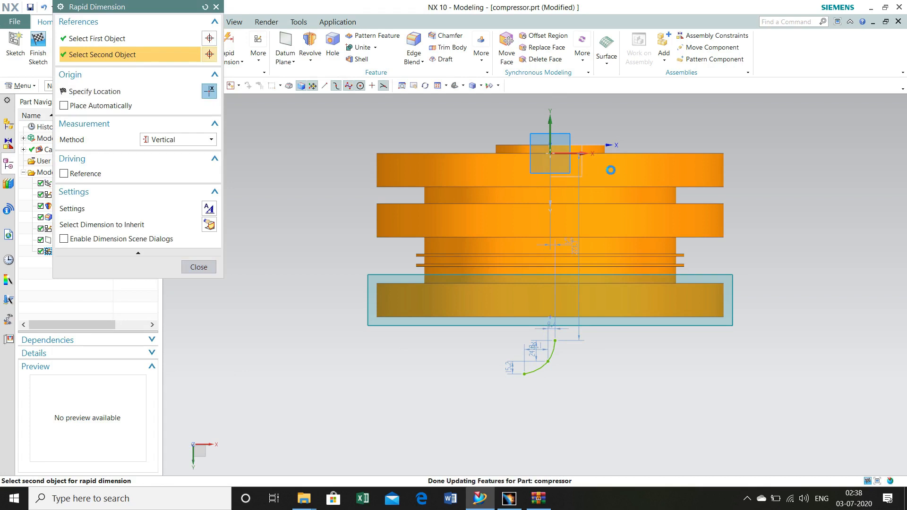
{"action": "left_click", "coordinate": [877, 192]}
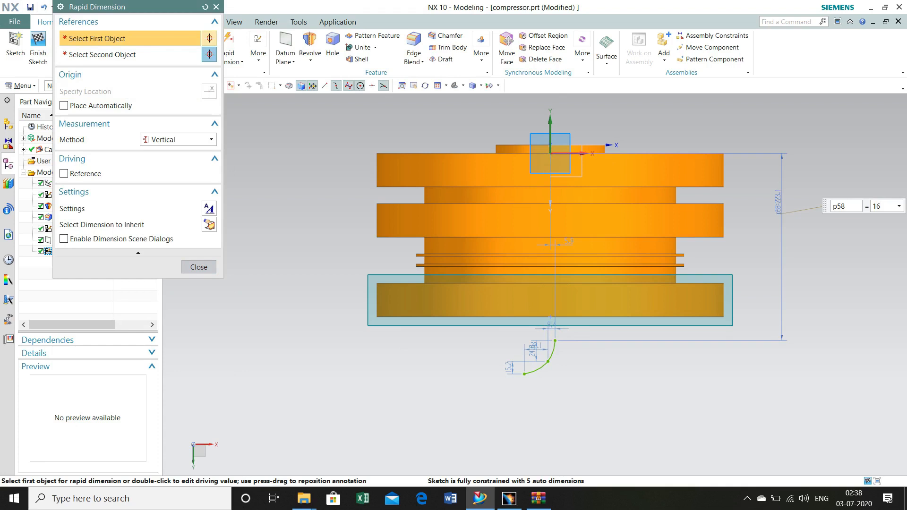
{"action": "type", "text": "165.2"}
{"action": "key", "text": "Return"}
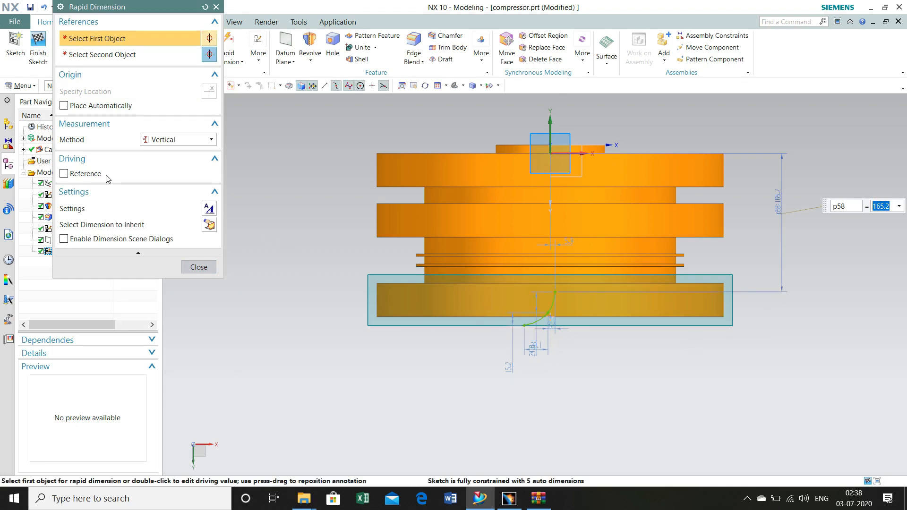
- Add a vertical dimension of 179.6 mm between the spline's middle point and the sketch origin
{"action": "left_click", "coordinate": [550, 311]}
{"action": "left_click", "coordinate": [548, 154]}
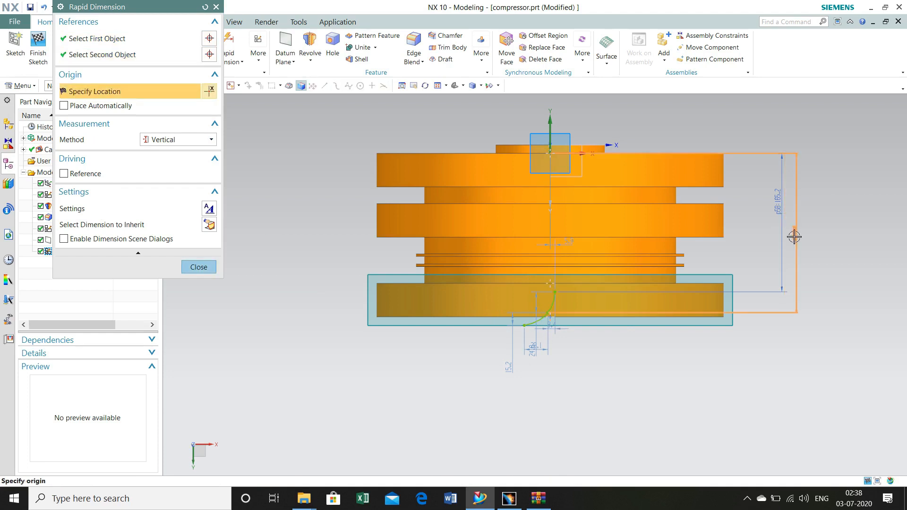
{"action": "left_click", "coordinate": [825, 231]}
{"action": "type", "text": "1"}
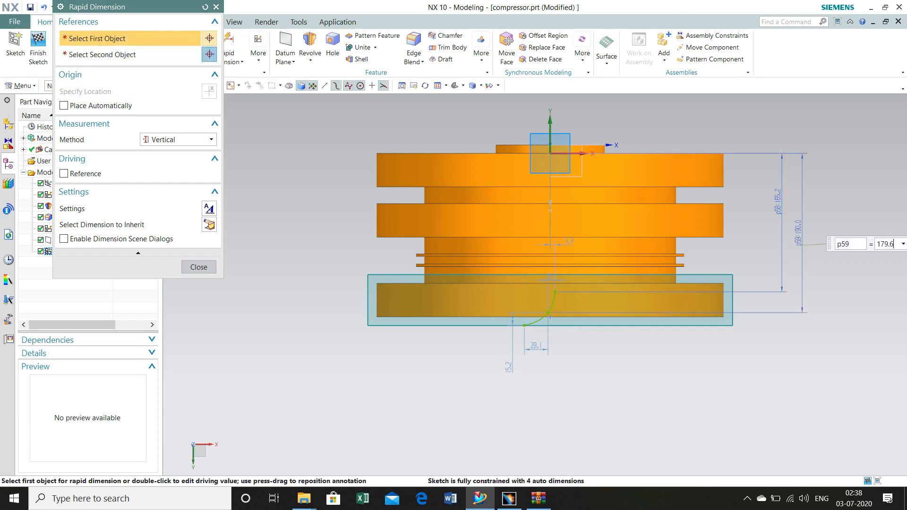
{"action": "type", "text": "79.6"}
{"action": "key", "text": "Return"}
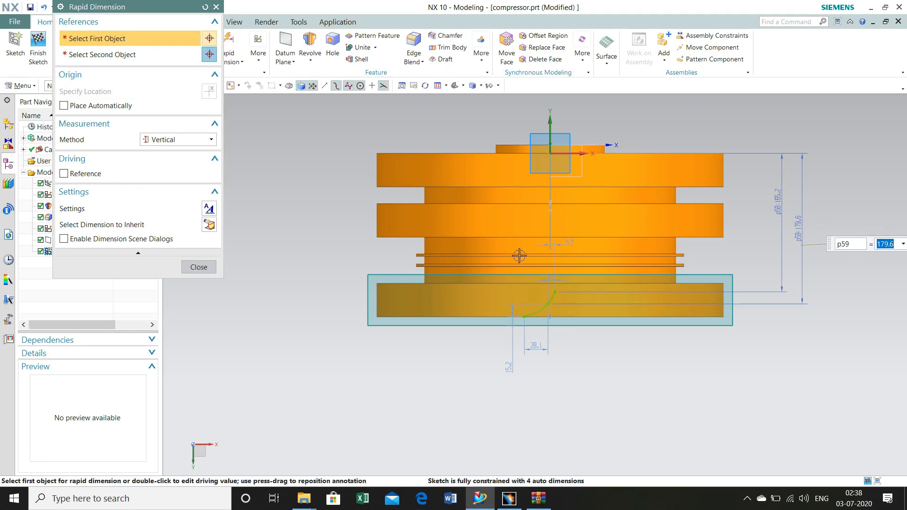
- Add a horizontal dimension of 12.4 mm between the spline's upper endpoint and the sketch origin
{"action": "left_click", "coordinate": [211, 140]}
{"action": "left_click", "coordinate": [156, 161]}
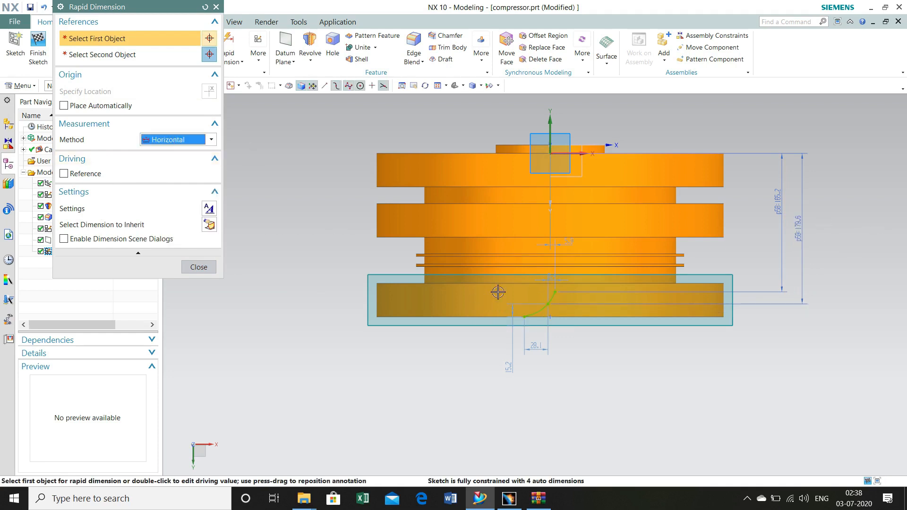
{"action": "left_click", "coordinate": [556, 289]}
{"action": "left_click", "coordinate": [550, 154]}
{"action": "left_click", "coordinate": [583, 106]}
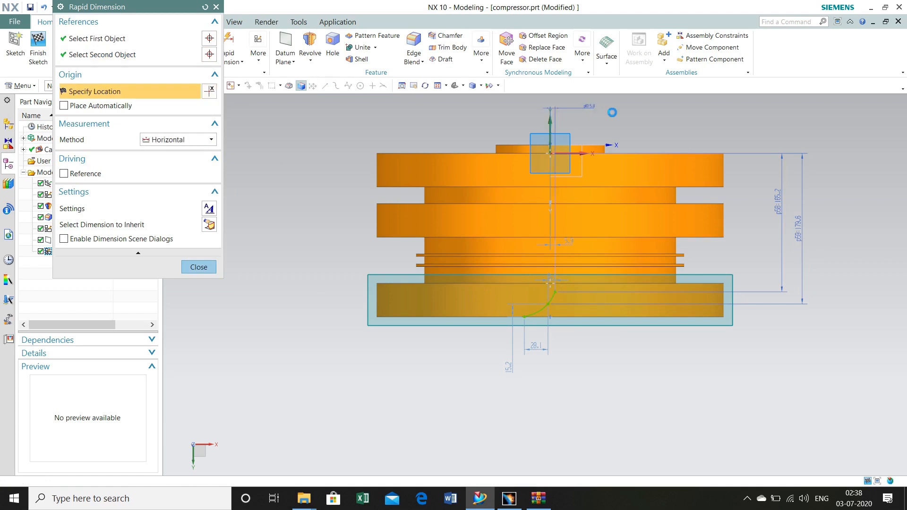
{"action": "type", "text": "12.4"}
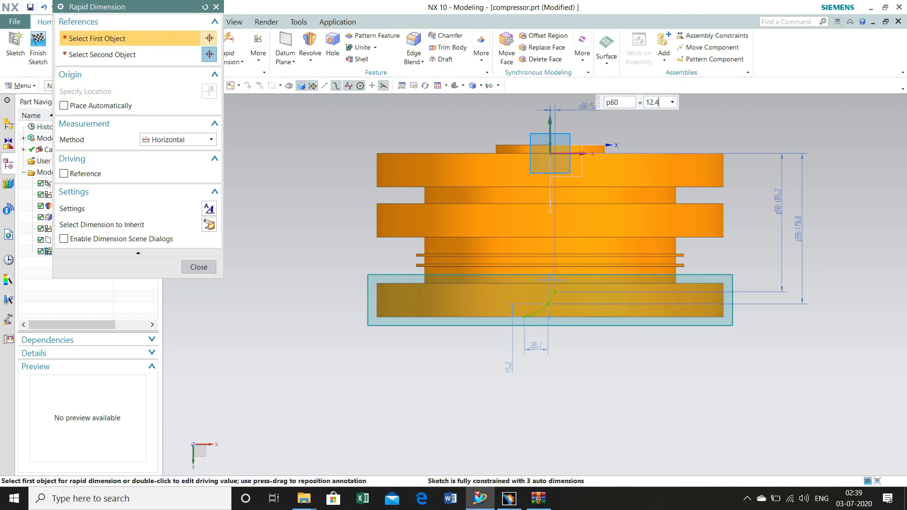
{"action": "key", "text": "Return"}
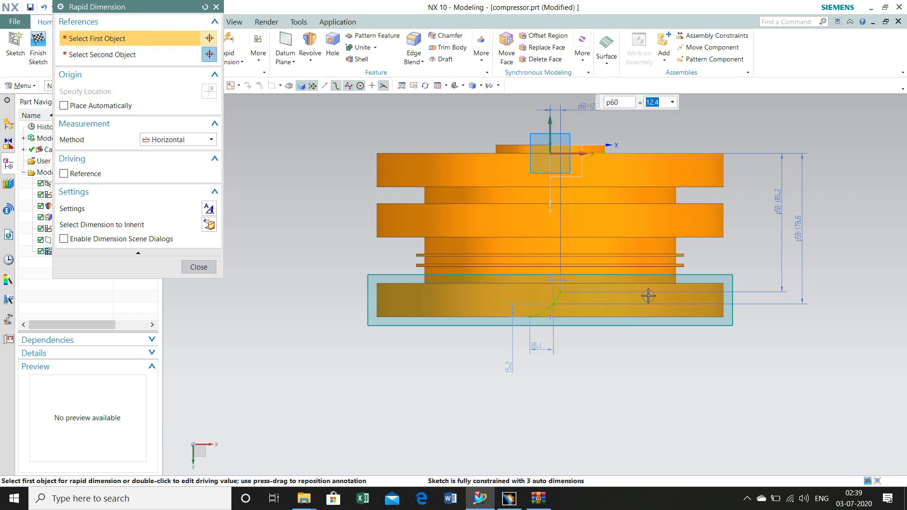
- Add a horizontal dimension of 9 mm between the spline's middle point and the sketch origin, and end dimensioning
{"action": "left_click", "coordinate": [555, 306]}
{"action": "left_click", "coordinate": [549, 154]}
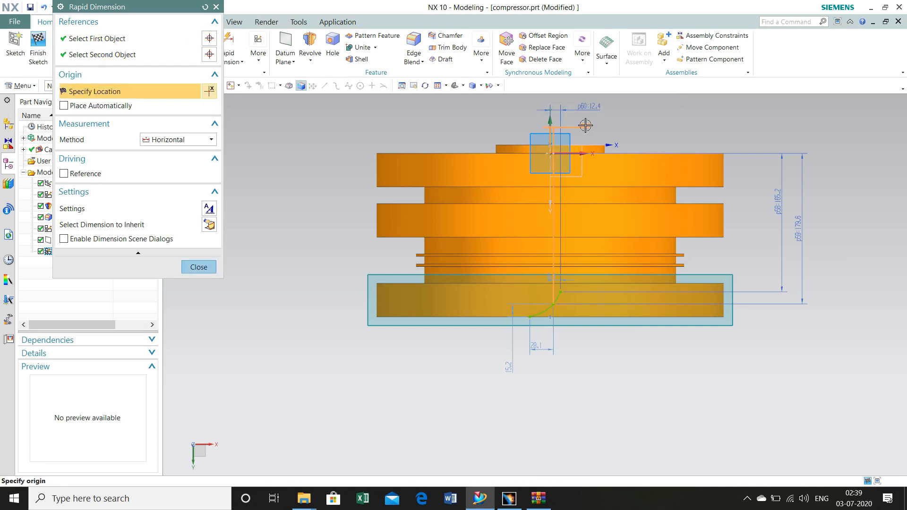
{"action": "left_click", "coordinate": [587, 124]}
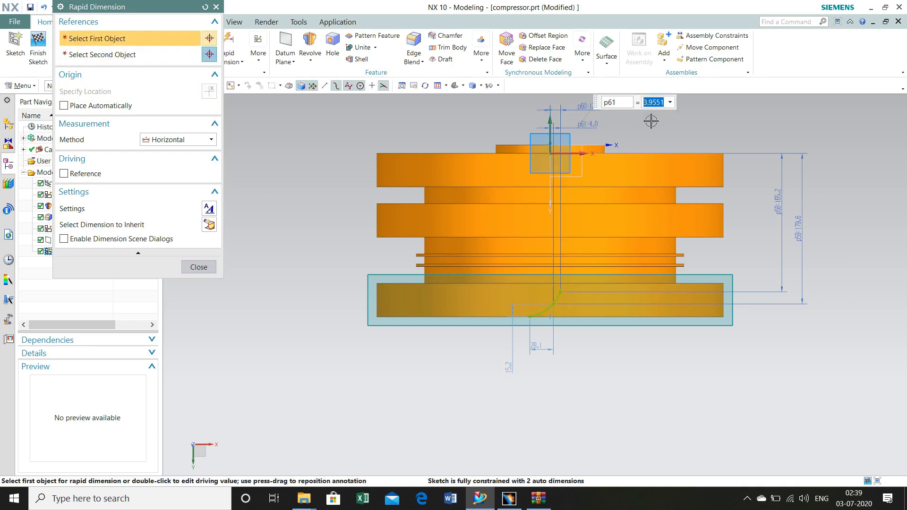
{"action": "type", "text": "9"}
{"action": "key", "text": "Return"}
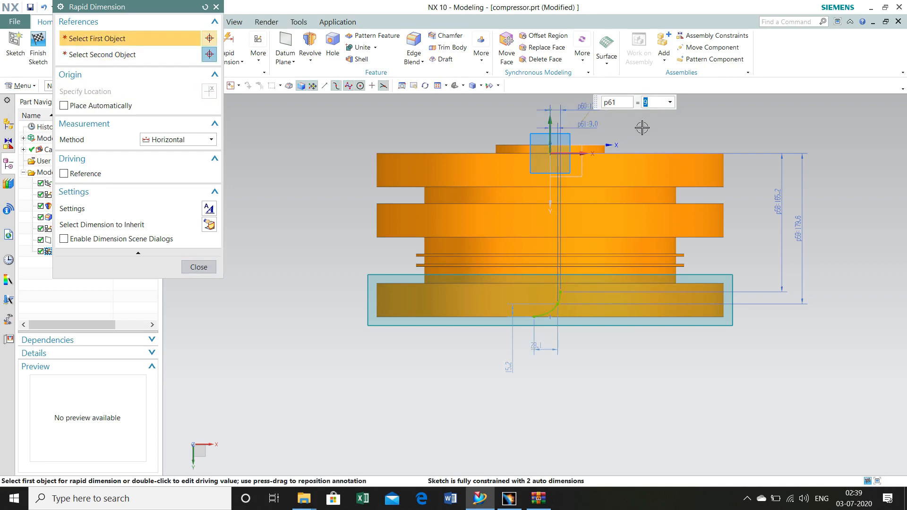
{"action": "left_click", "coordinate": [215, 267]}
- Make the spline's lower endpoint coincident with the centreline point on the end disc's outer edge, and finish the sketch
{"action": "key", "text": "c"}
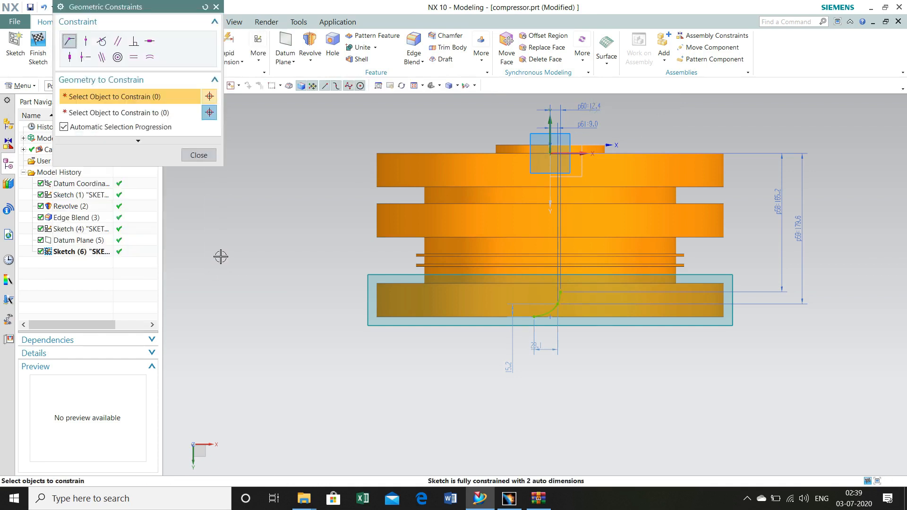
{"action": "scroll", "coordinate": [556, 317], "scroll_direction": "up", "scroll_amount": 4}
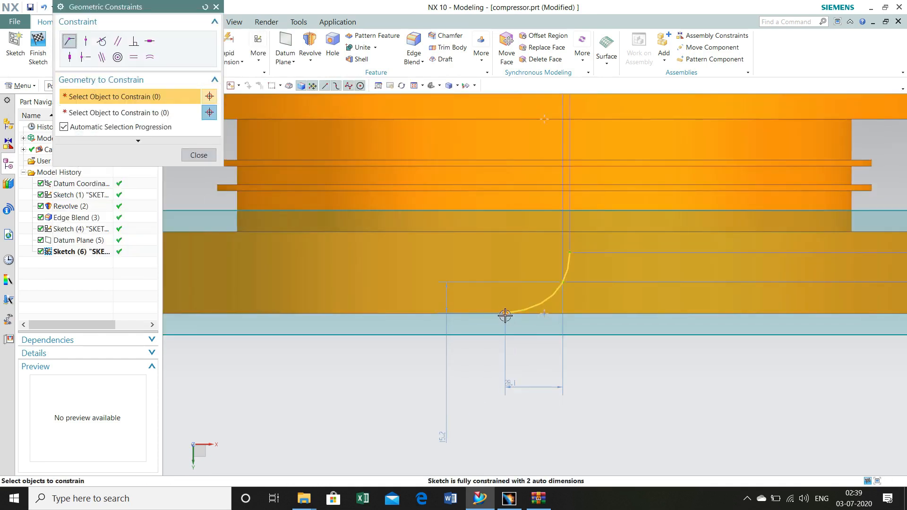
{"action": "left_click", "coordinate": [542, 326]}
{"action": "left_click", "coordinate": [543, 326]}
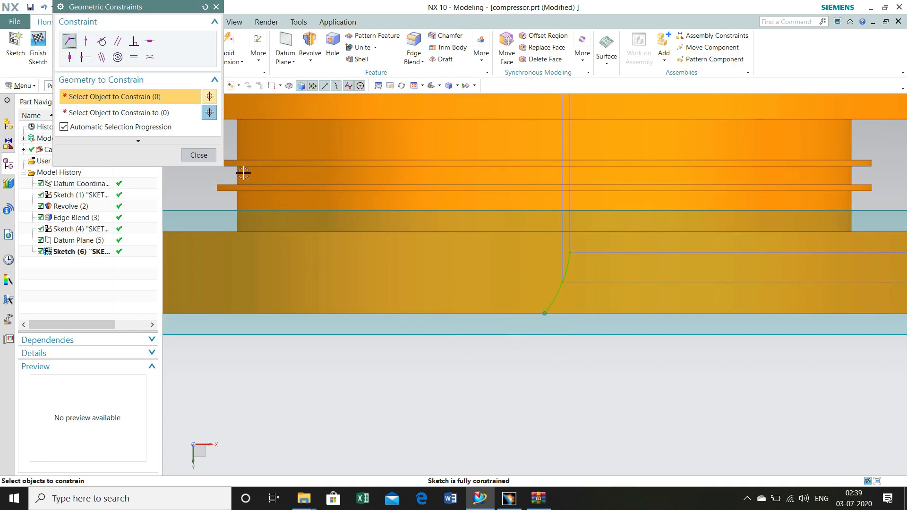
{"action": "left_click", "coordinate": [198, 155]}
{"action": "scroll", "coordinate": [566, 395], "scroll_direction": "down", "scroll_amount": 4}
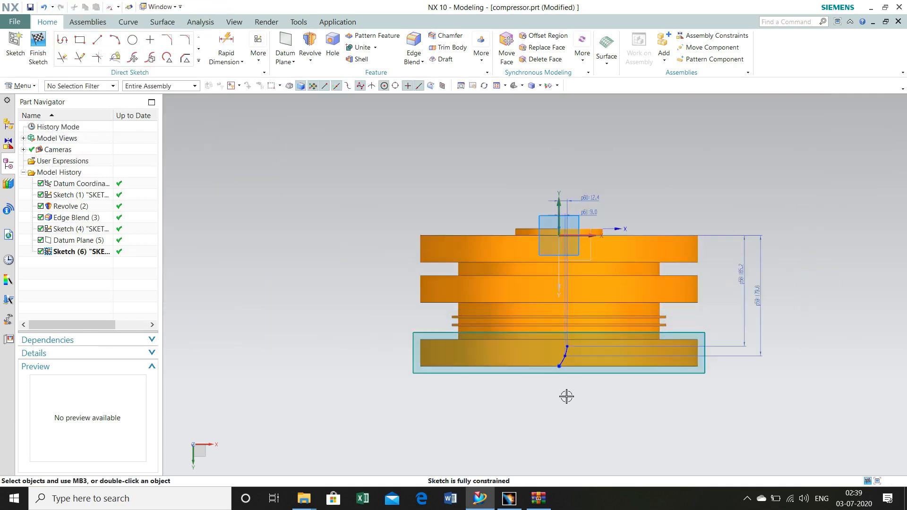
{"action": "middle_click_drag", "start_coordinate": [566, 397], "coordinate": [586, 400]}
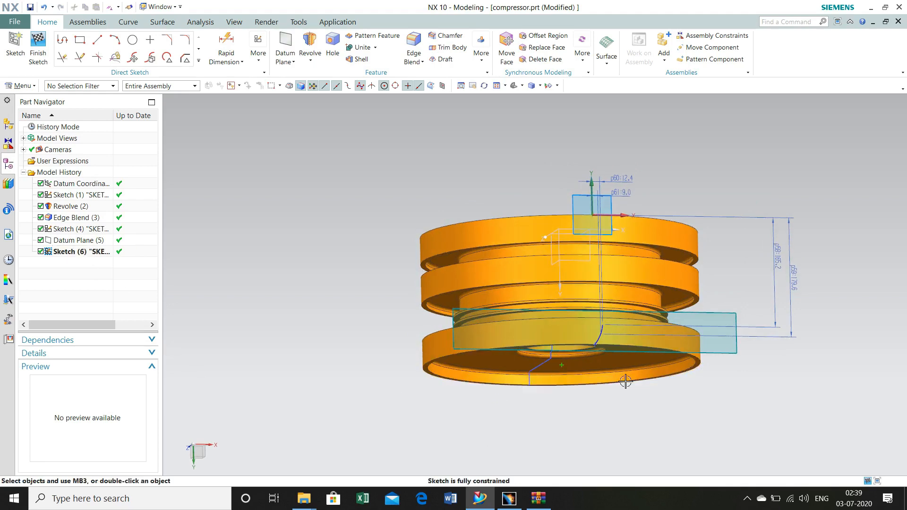
{"action": "middle_click_drag", "start_coordinate": [653, 399], "coordinate": [635, 404]}
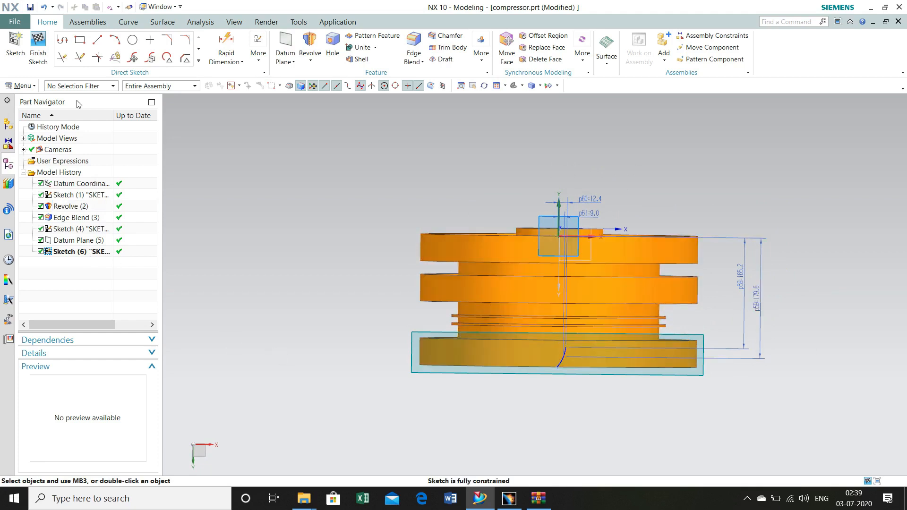
{"action": "left_click", "coordinate": [38, 49]}
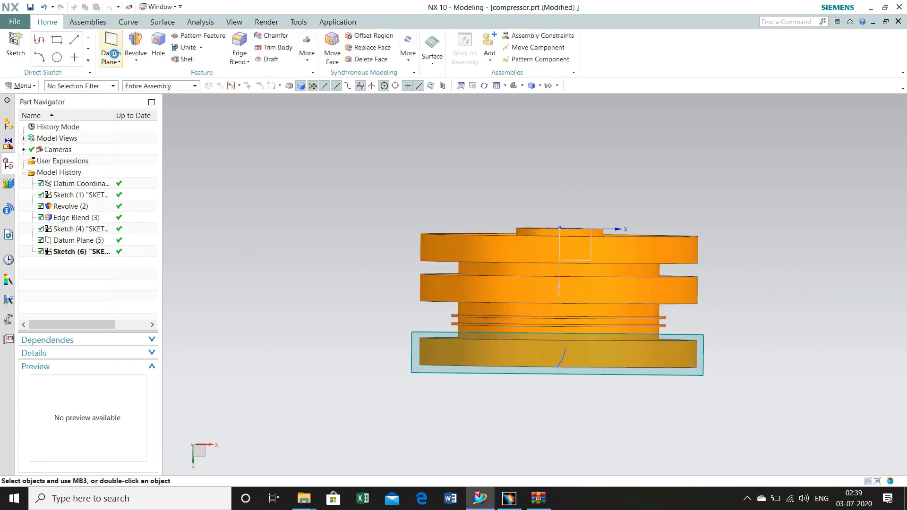
- Create an inferred datum plane offset 83 mm from the tangent datum plane
{"action": "left_click", "coordinate": [111, 47]}
{"action": "left_click", "coordinate": [411, 371]}
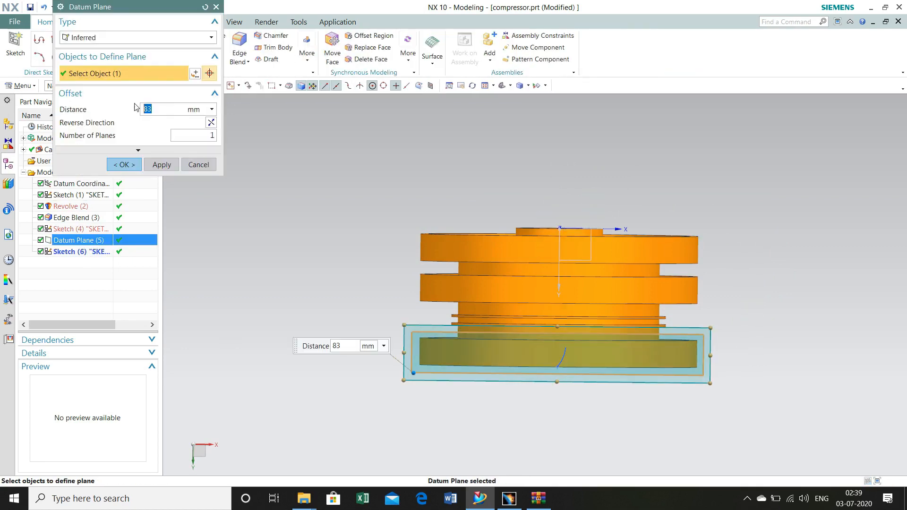
{"action": "left_click", "coordinate": [124, 165]}
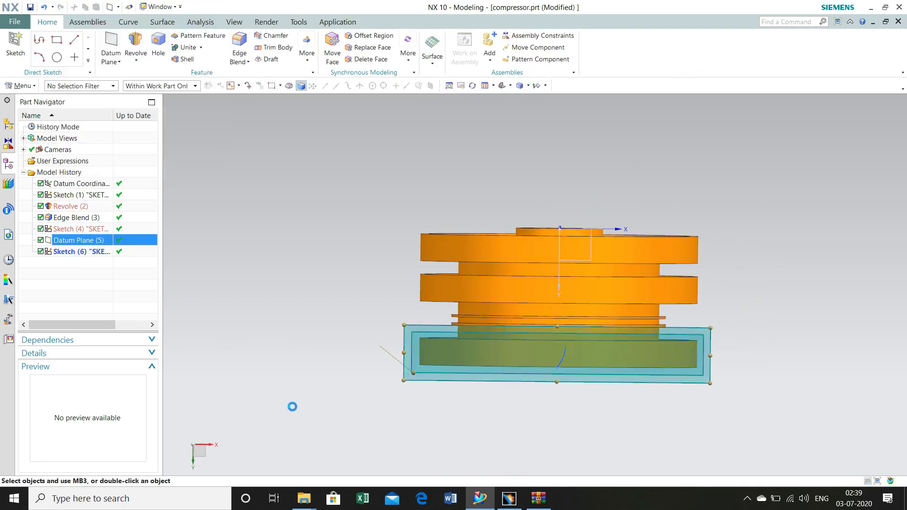
- Start a sketch on the offset datum plane with its origin at the arc center of the opposite end disc's outer edge
{"action": "key", "text": "s"}
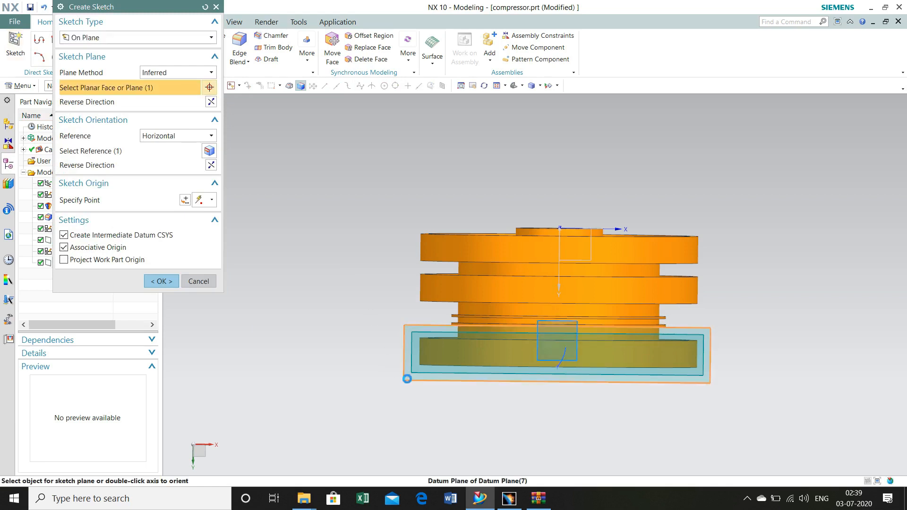
{"action": "left_click", "coordinate": [407, 360]}
{"action": "left_click", "coordinate": [564, 339]}
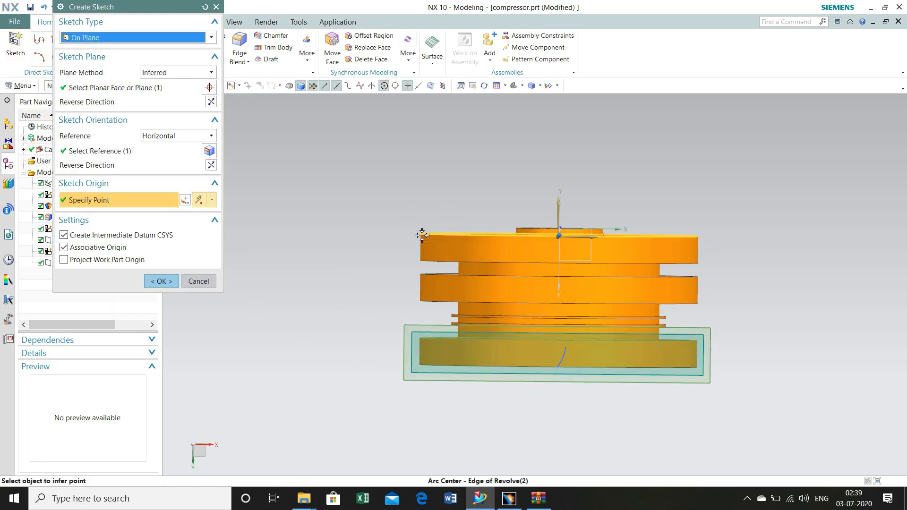
{"action": "left_click", "coordinate": [159, 282]}
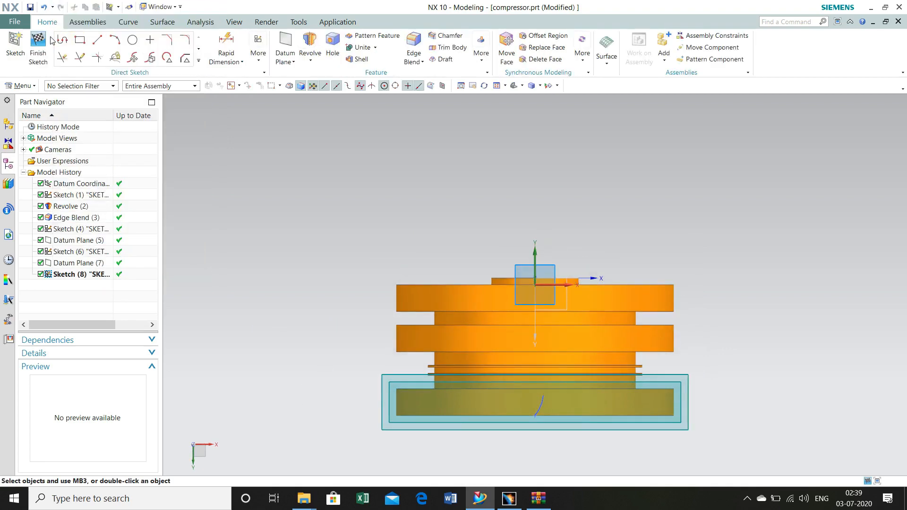
- Draw a degree 2 studio spline through three points, curving down just outside the offset plane near the rotor's centreline
{"action": "left_click", "coordinate": [198, 60]}
{"action": "left_click", "coordinate": [81, 133]}
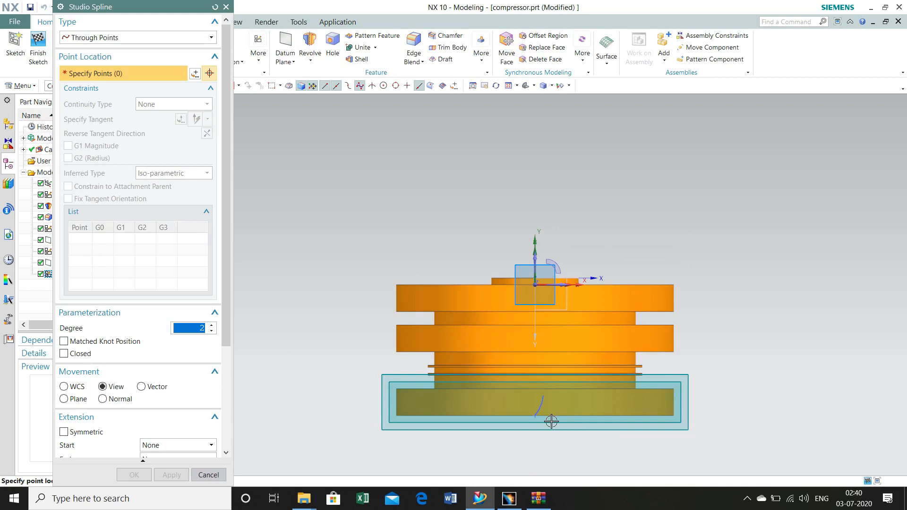
{"action": "left_click", "coordinate": [550, 422]}
{"action": "left_click", "coordinate": [546, 439]}
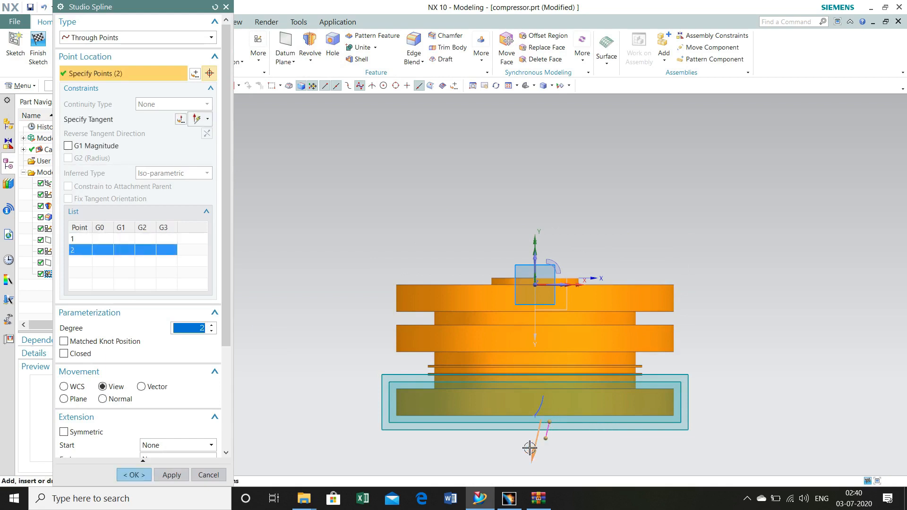
{"action": "left_click", "coordinate": [527, 449]}
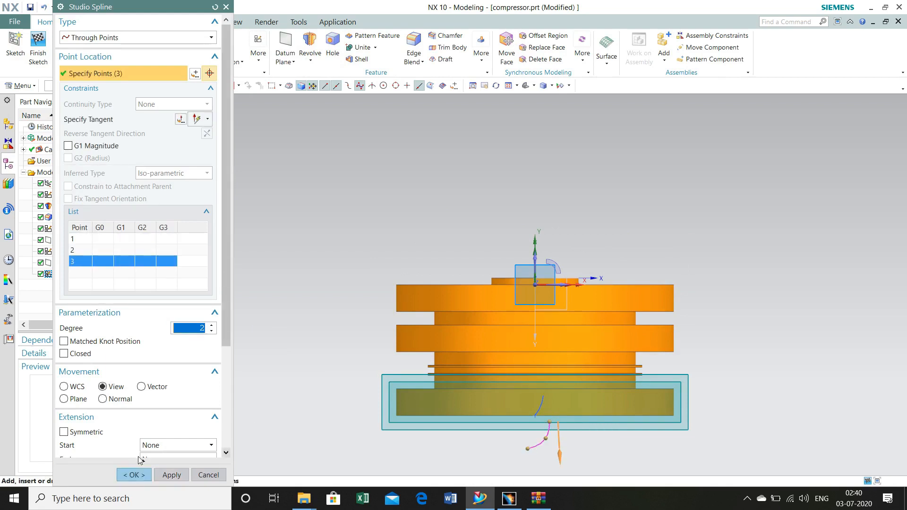
{"action": "left_click", "coordinate": [134, 474]}
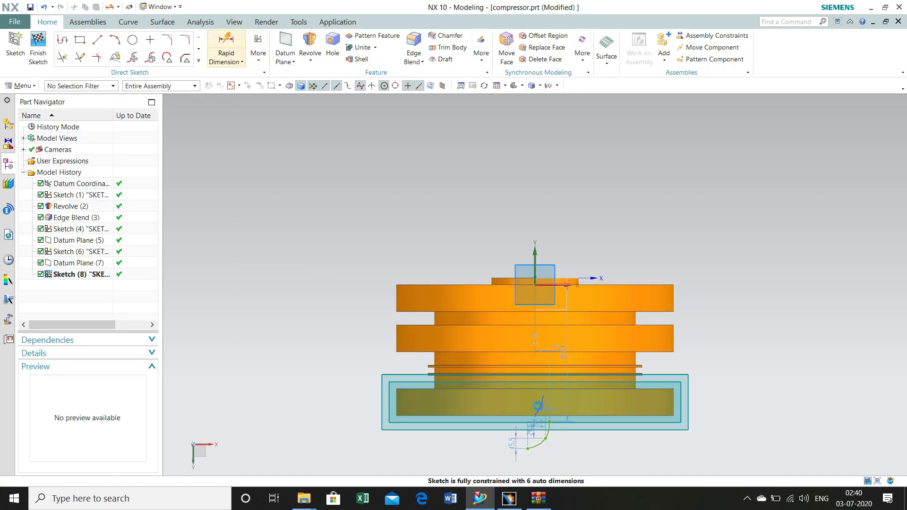
- Add a vertical dimension of 165.2 mm between the second spline's upper endpoint and the sketch origin
{"action": "left_click", "coordinate": [226, 42]}
{"action": "left_click", "coordinate": [190, 142]}
{"action": "left_click", "coordinate": [174, 173]}
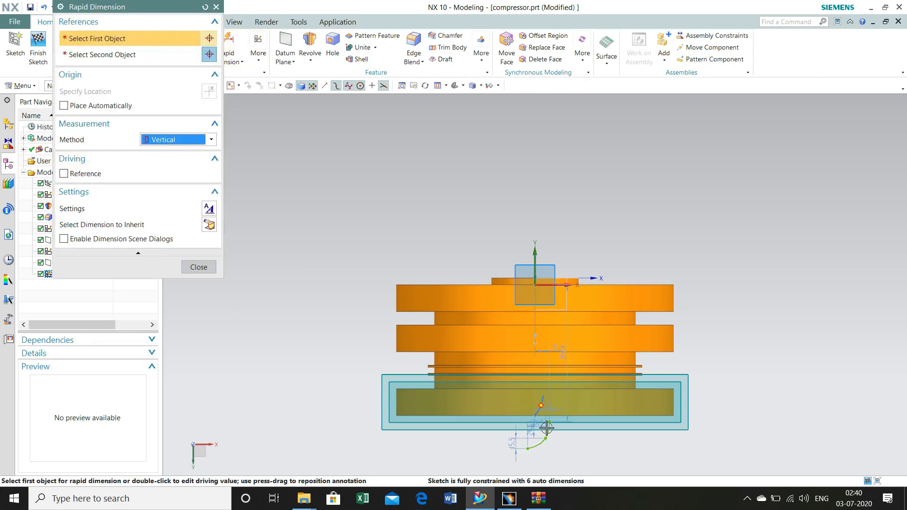
{"action": "left_click", "coordinate": [548, 425]}
{"action": "left_click", "coordinate": [535, 285]}
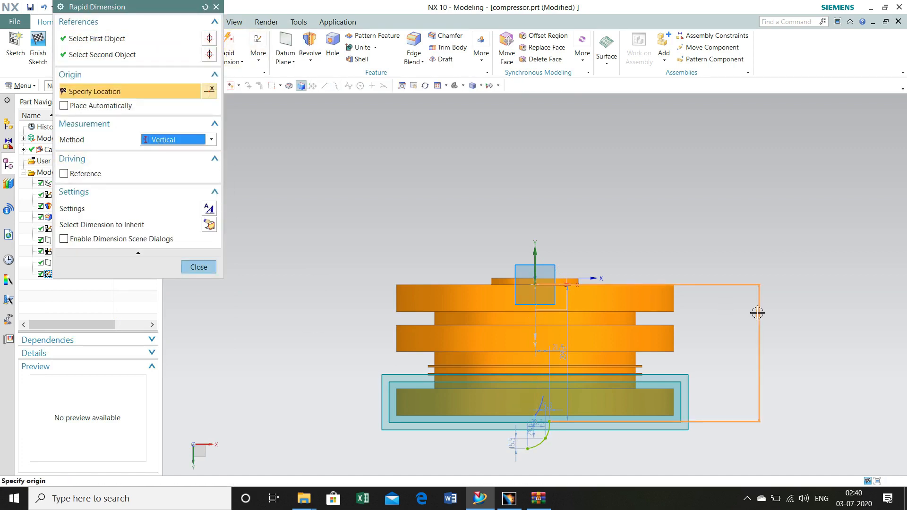
{"action": "left_click", "coordinate": [790, 330]}
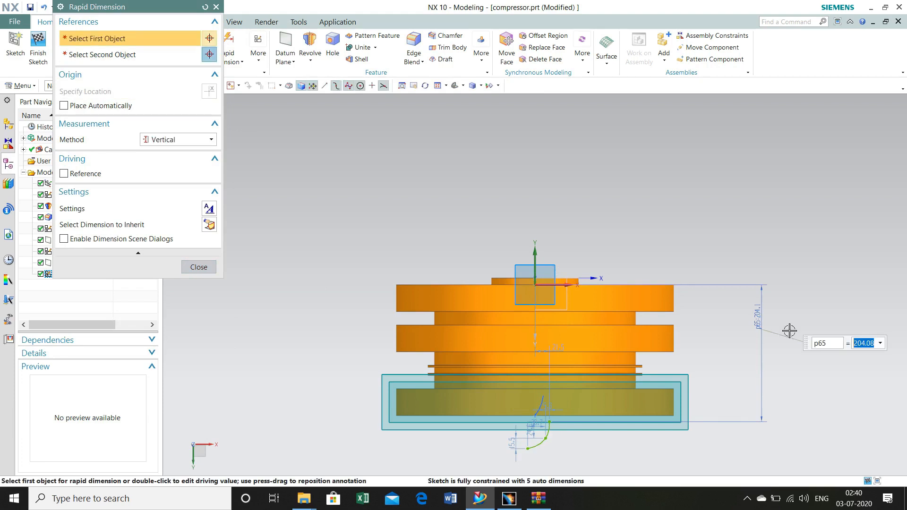
{"action": "type", "text": "165.2"}
{"action": "key", "text": "Return"}
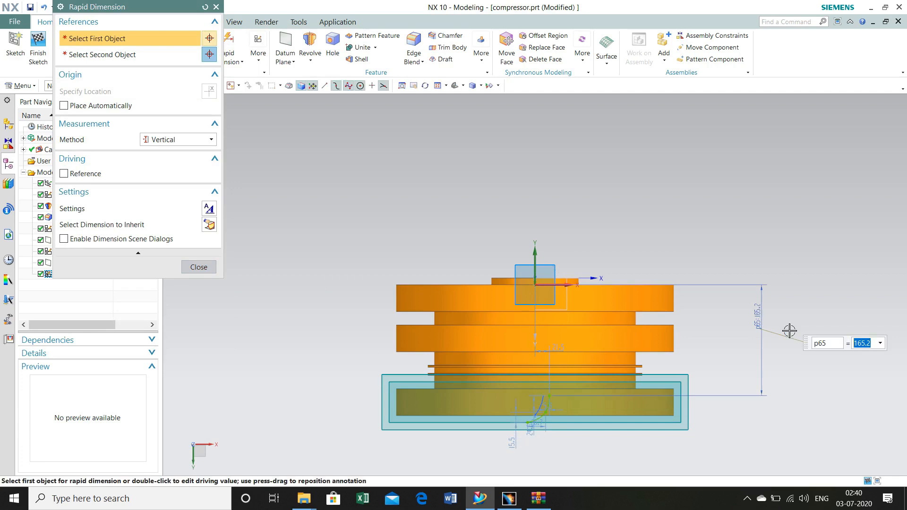
- Add a vertical dimension of 181.2 mm between the second spline's middle point and the sketch origin
{"action": "left_click", "coordinate": [546, 415]}
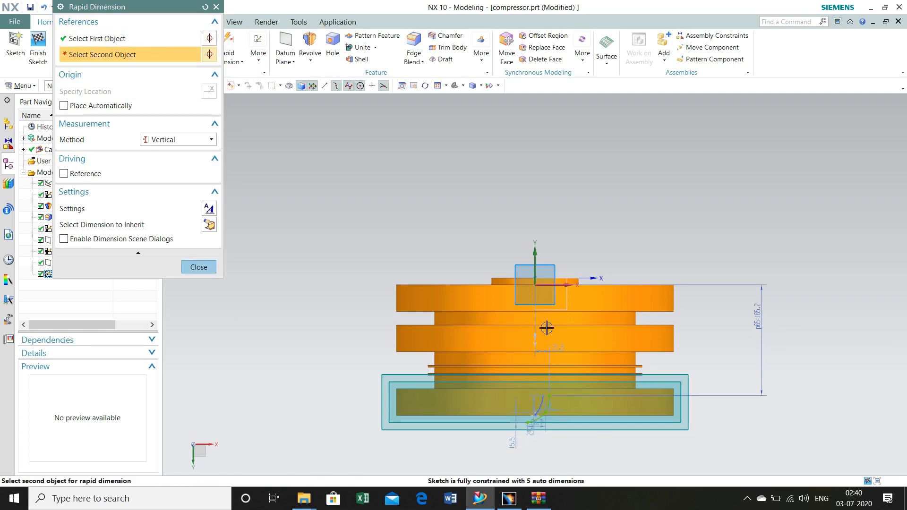
{"action": "left_click", "coordinate": [533, 288]}
{"action": "left_click", "coordinate": [804, 367]}
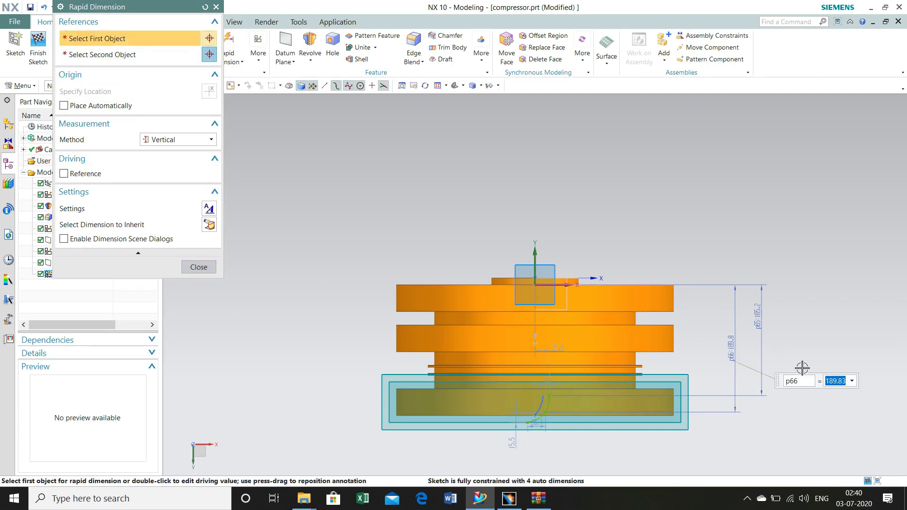
{"action": "type", "text": "181.2"}
{"action": "key", "text": "Return"}
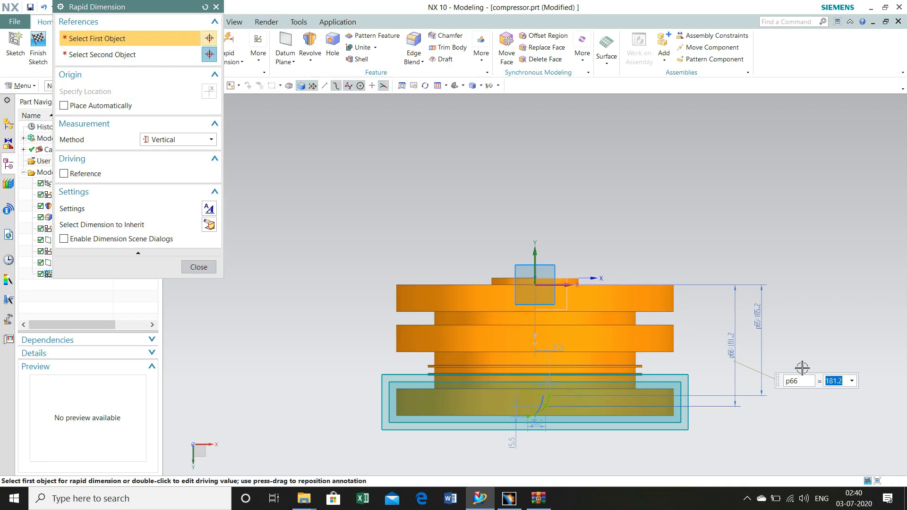
- Add a vertical dimension of 195 mm between the second spline's lower endpoint and the sketch origin
{"action": "left_click", "coordinate": [528, 425]}
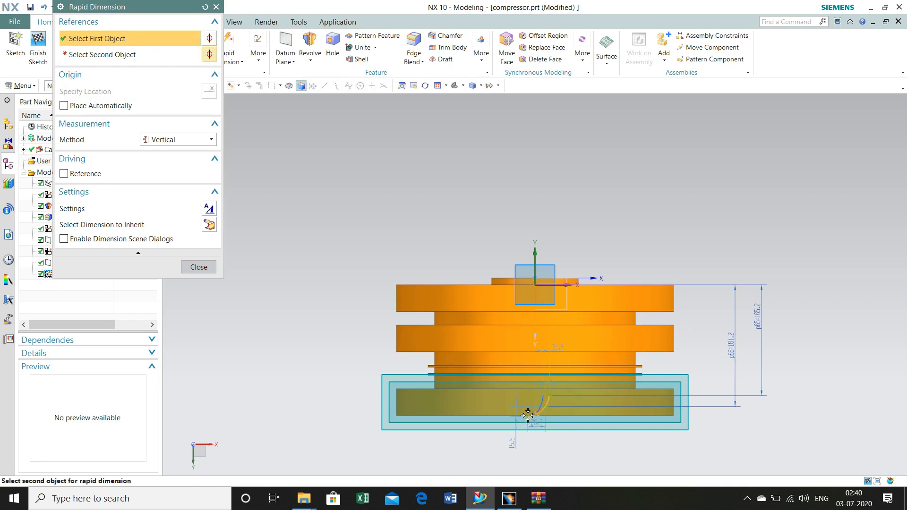
{"action": "left_click", "coordinate": [532, 286]}
{"action": "left_click", "coordinate": [809, 371]}
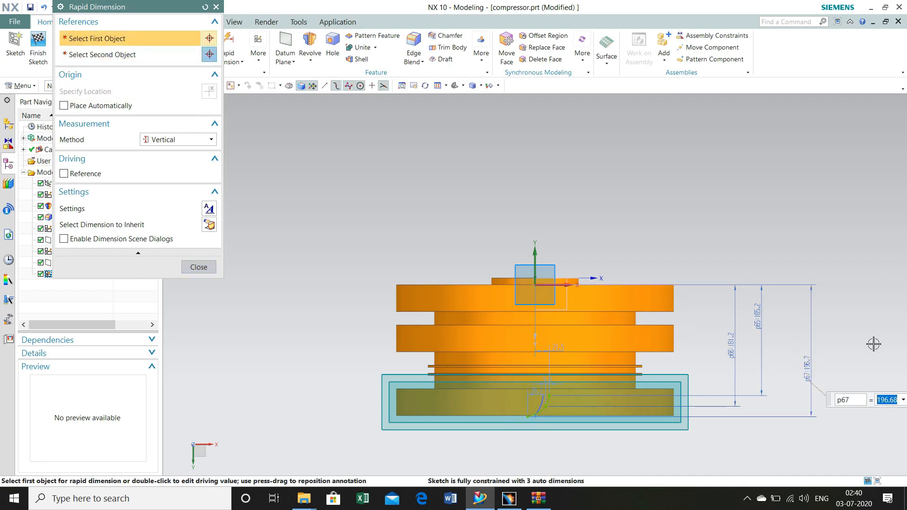
{"action": "type", "text": "195"}
{"action": "key", "text": "Return"}
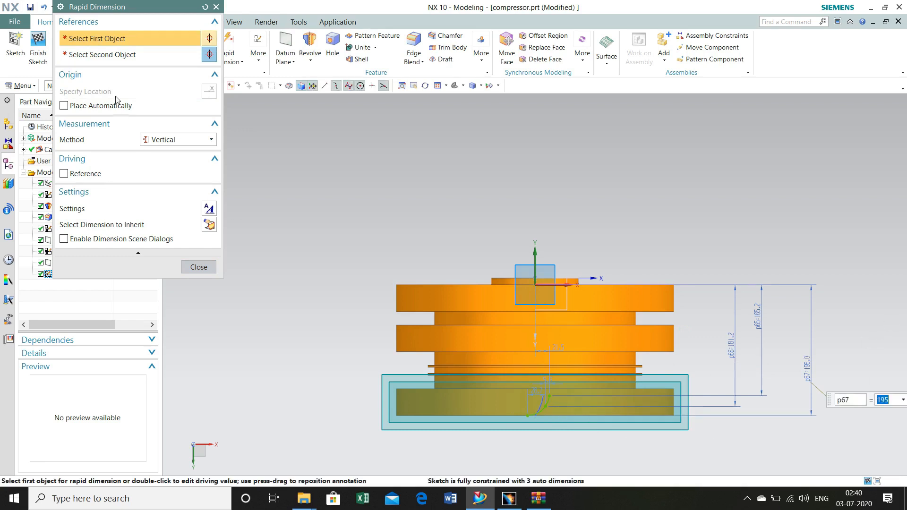
- Add a horizontal dimension of 17.3 mm between the second spline's upper endpoint and the sketch's vertical axis
{"action": "left_click", "coordinate": [199, 138]}
{"action": "left_click", "coordinate": [170, 160]}
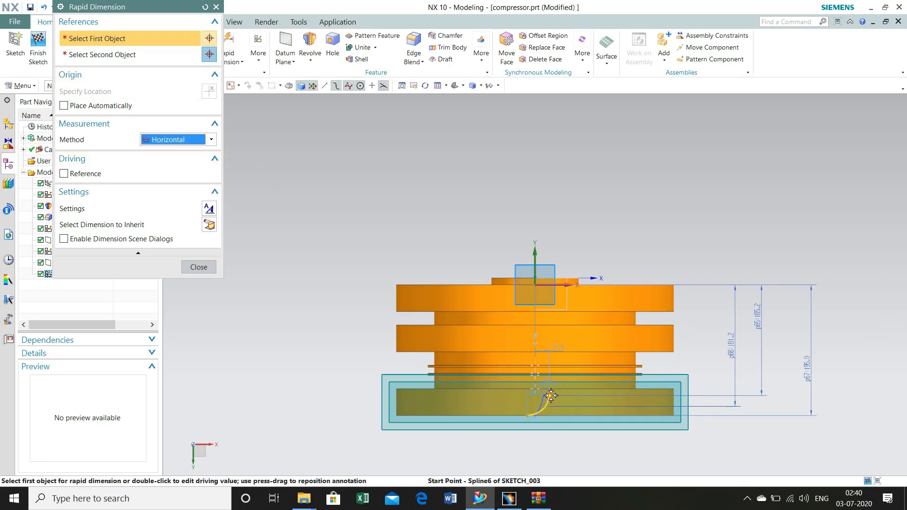
{"action": "left_click", "coordinate": [548, 396]}
{"action": "left_click", "coordinate": [535, 248]}
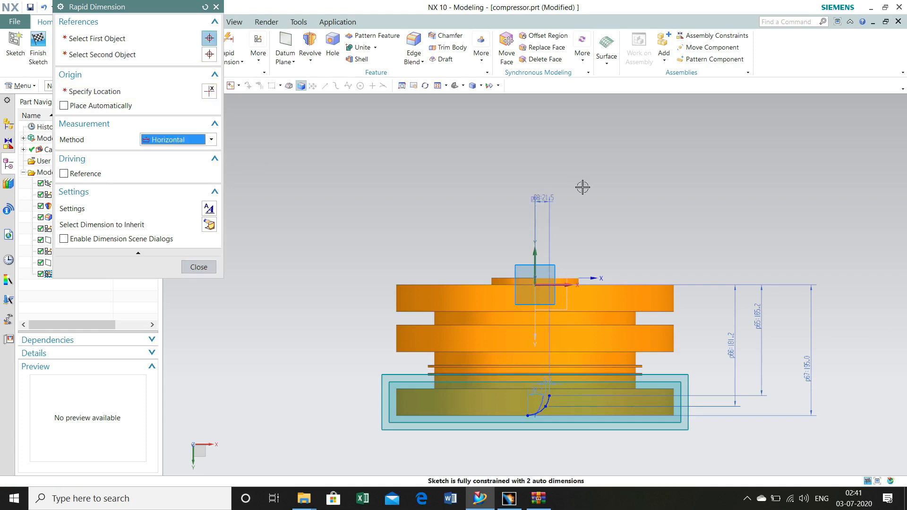
{"action": "left_click", "coordinate": [543, 197]}
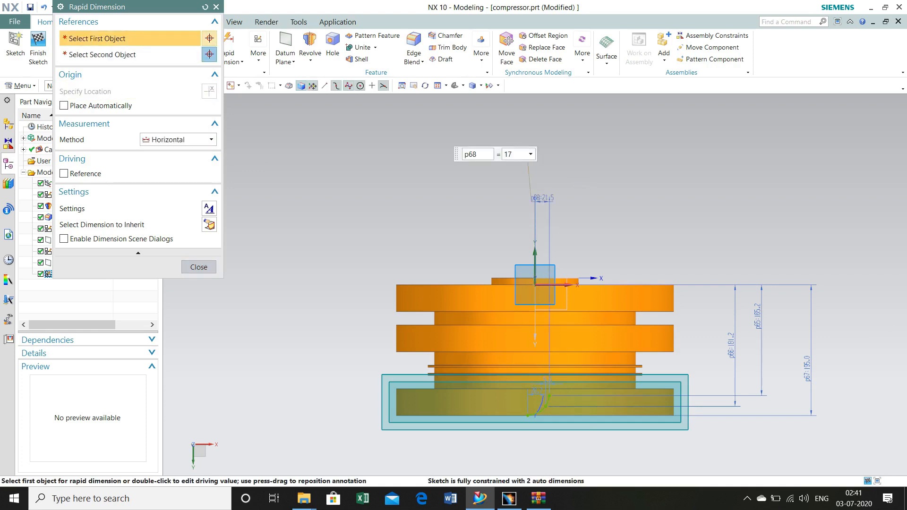
{"action": "key", "text": "Return"}
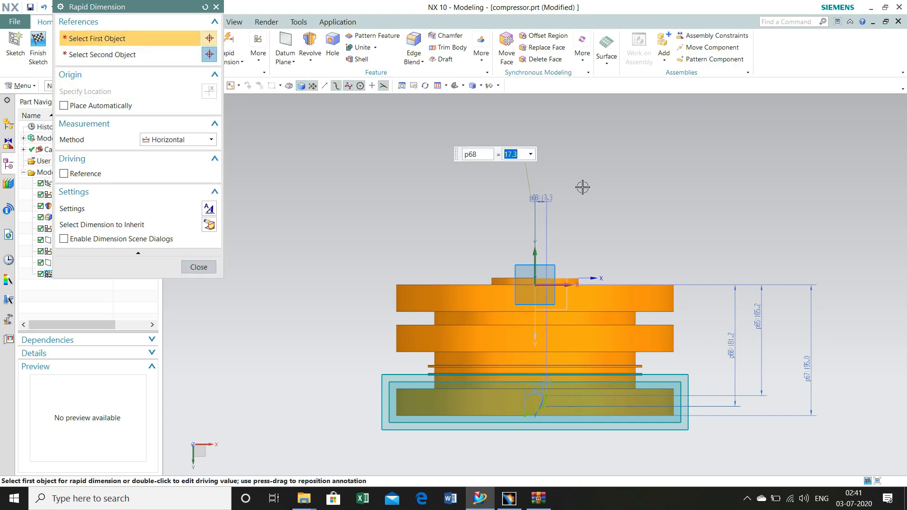
- Add a horizontal dimension of 8.2 mm between the second spline's middle point and the sketch's vertical axis
{"action": "left_click", "coordinate": [543, 398]}
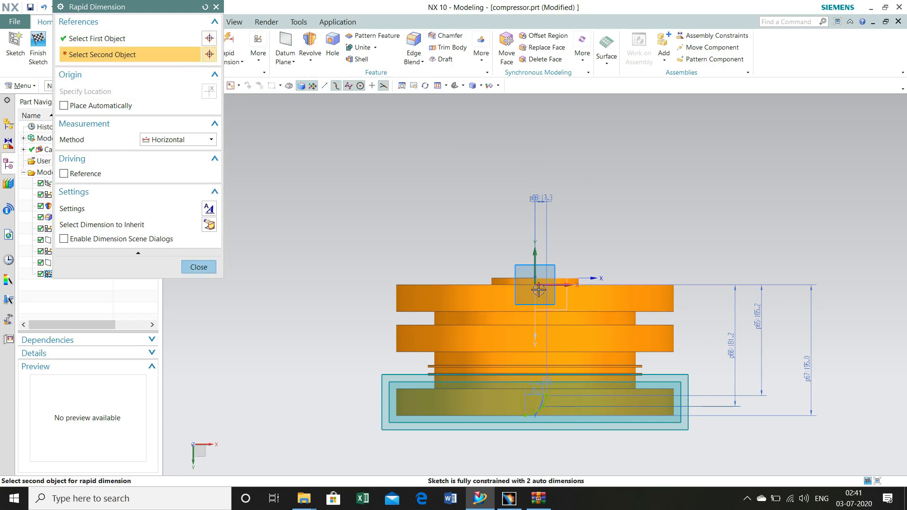
{"action": "left_click", "coordinate": [543, 273]}
{"action": "left_click", "coordinate": [572, 217]}
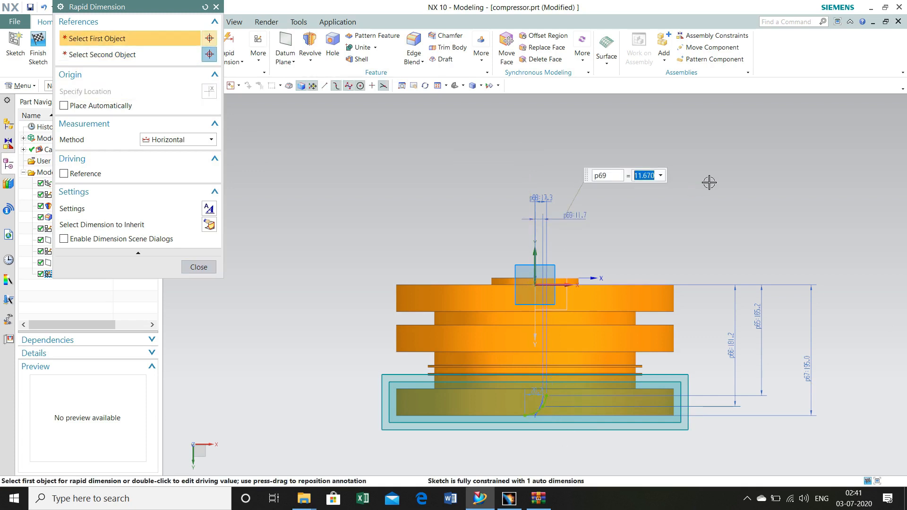
{"action": "key", "text": "Return"}
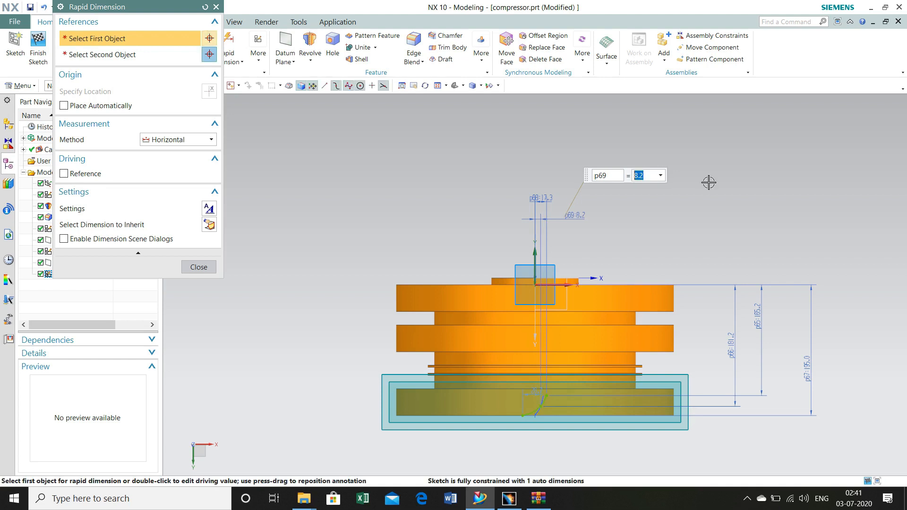
{"action": "left_click", "coordinate": [520, 415]}
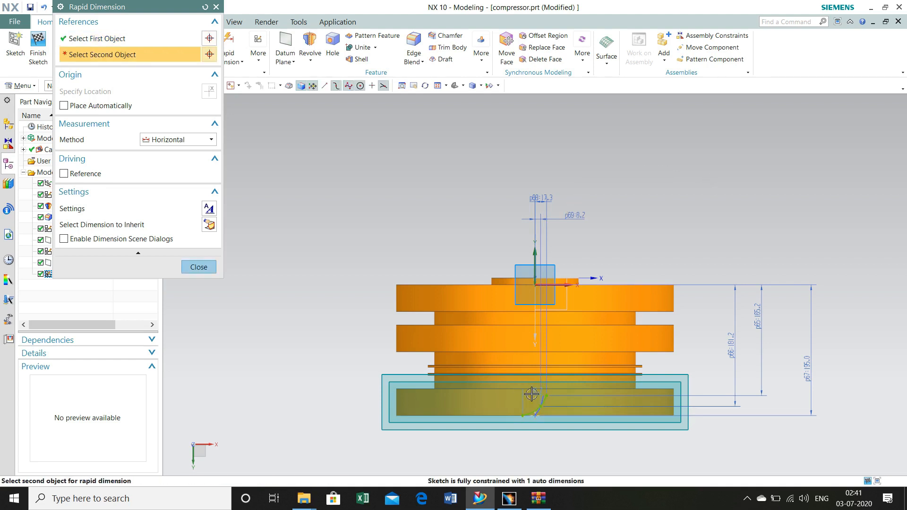
{"action": "left_click", "coordinate": [523, 417]}
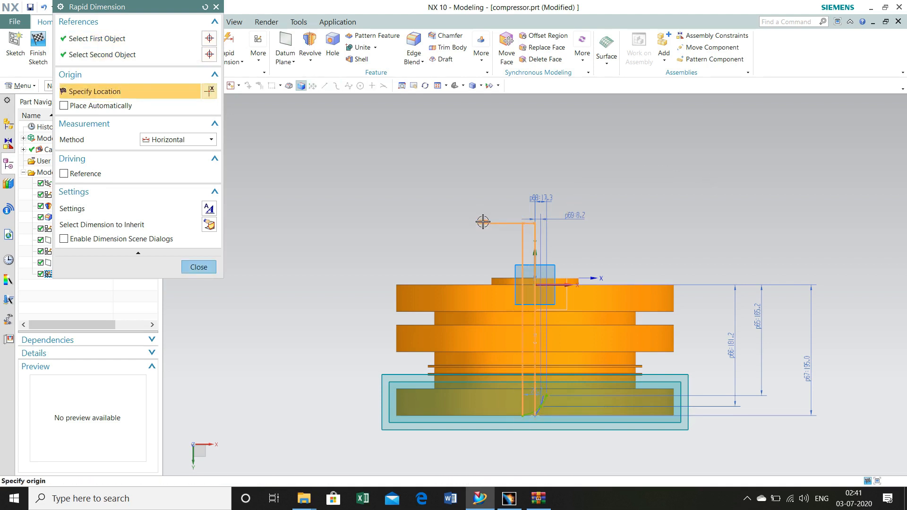
{"action": "key", "text": "Escape"}
- Add a horizontal dimension of 10.4 mm between the second spline's lower endpoint and the sketch origin, and finish the sketch
{"action": "key", "text": "d"}
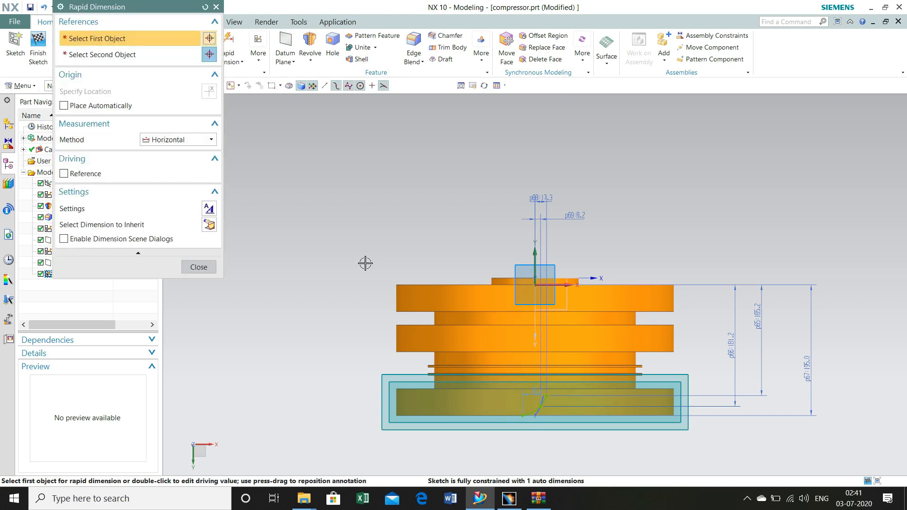
{"action": "left_click", "coordinate": [533, 411]}
{"action": "left_click", "coordinate": [534, 286]}
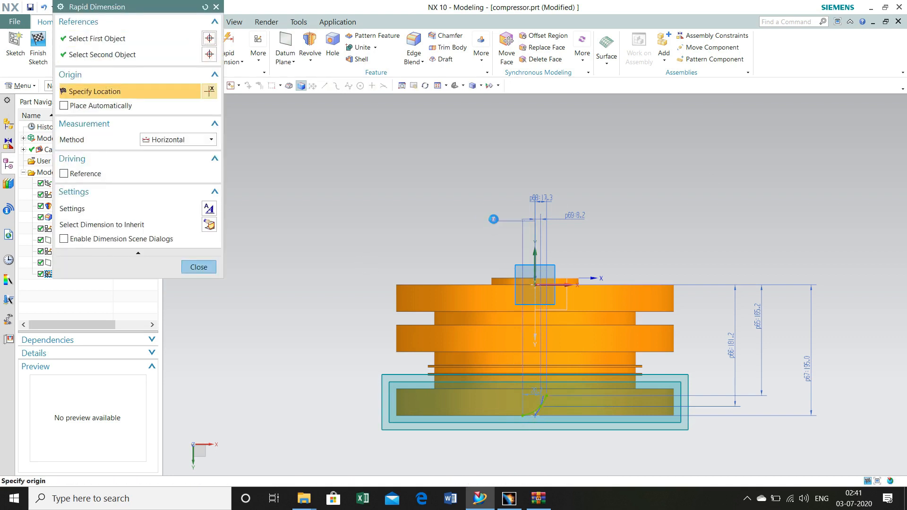
{"action": "left_click", "coordinate": [486, 218]}
{"action": "type", "text": "10."}
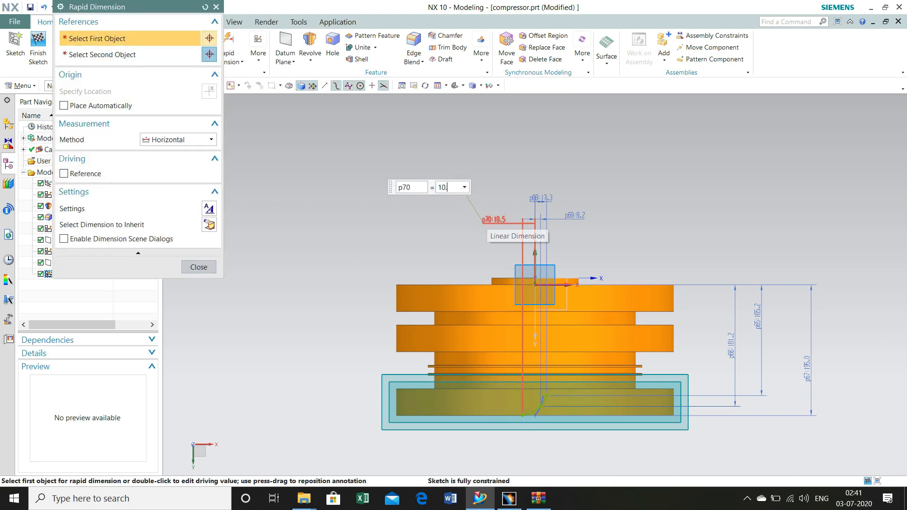
{"action": "type", "text": "4"}
{"action": "key", "text": "Return"}
{"action": "left_click", "coordinate": [198, 267]}
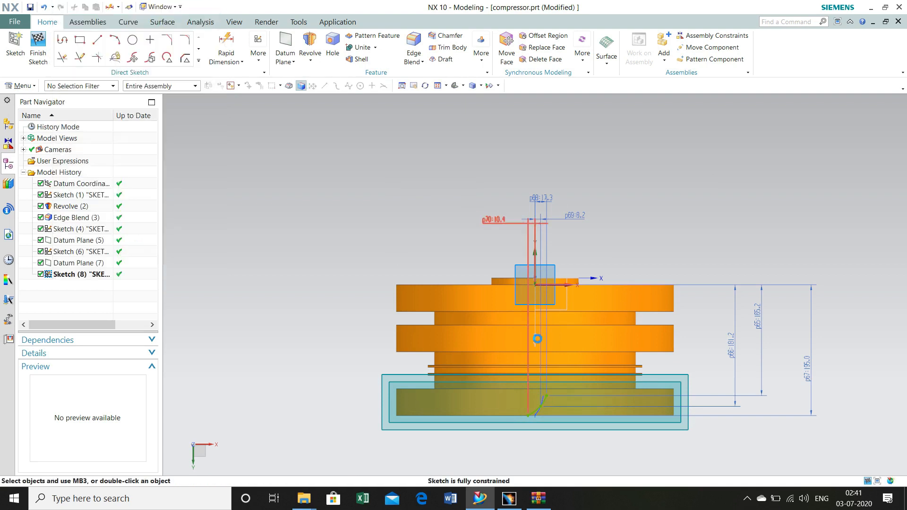
{"action": "left_click", "coordinate": [38, 47]}
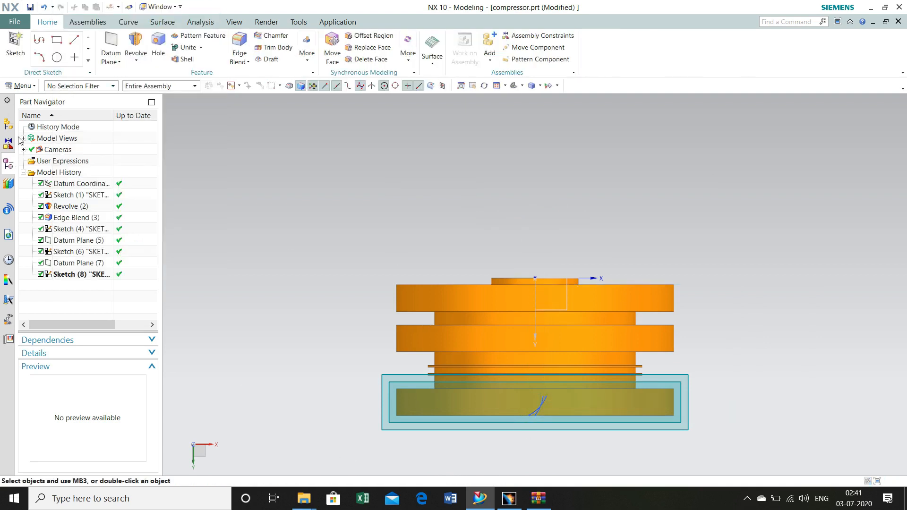
- Create a Through Curves surface between the rim spline and the offset-plane spline, reversing the second section's direction to untwist it
{"action": "left_click", "coordinate": [430, 61]}
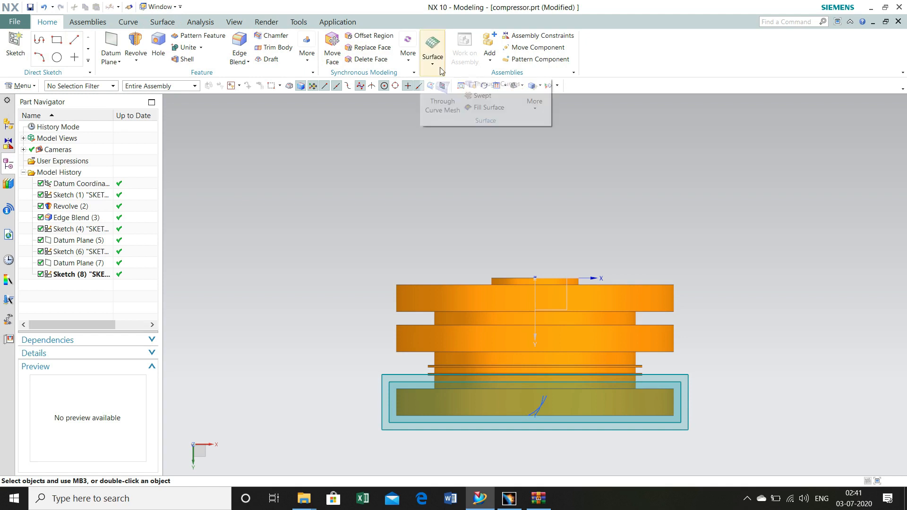
{"action": "left_click", "coordinate": [486, 85]}
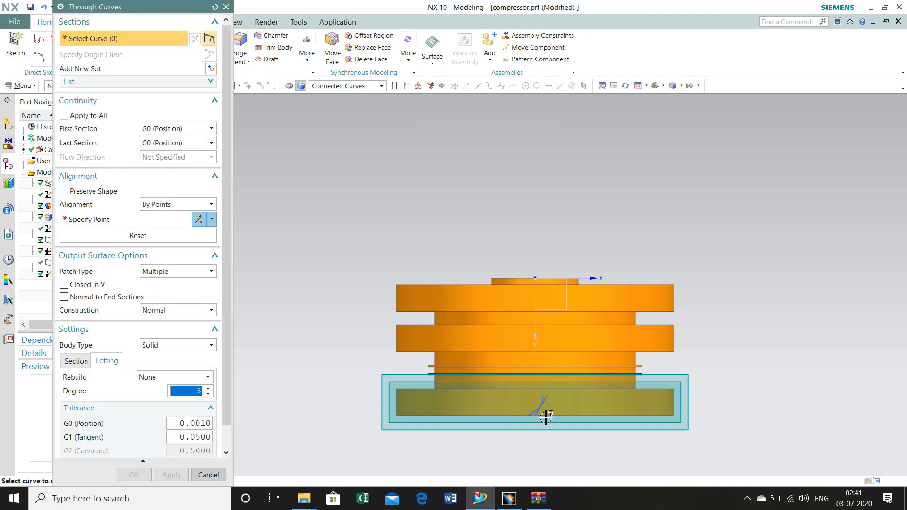
{"action": "middle_click_drag", "start_coordinate": [546, 418], "coordinate": [556, 339]}
{"action": "left_click", "coordinate": [540, 306]}
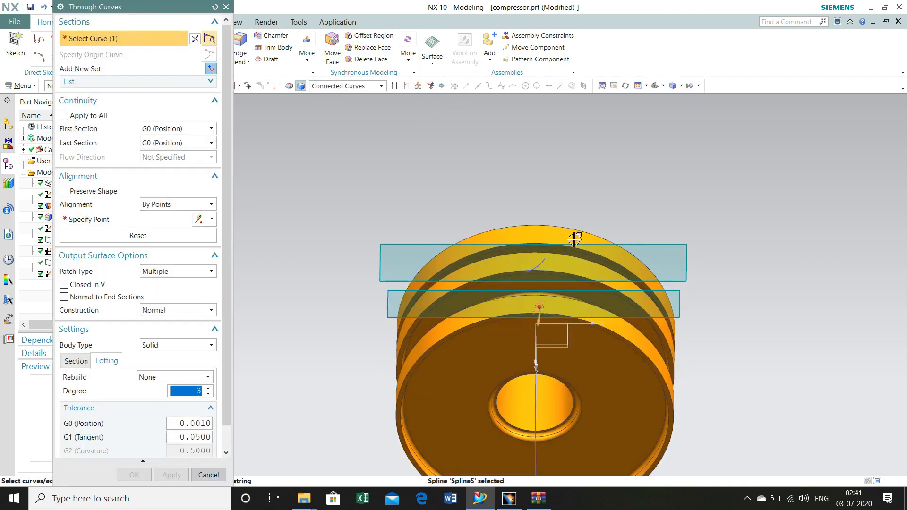
{"action": "left_click", "coordinate": [210, 68]}
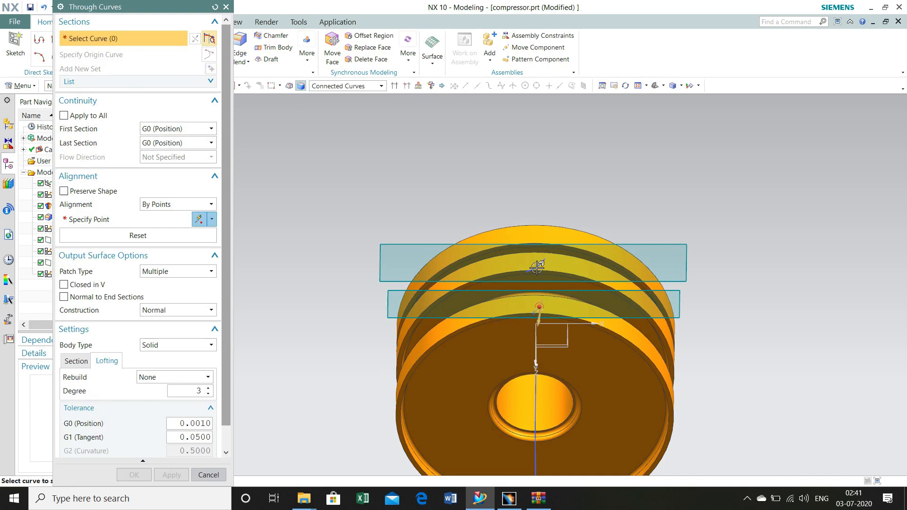
{"action": "left_click", "coordinate": [622, 267]}
{"action": "middle_click_drag", "start_coordinate": [468, 197], "coordinate": [669, 312]}
{"action": "scroll", "coordinate": [669, 312], "scroll_direction": "up", "scroll_amount": 3}
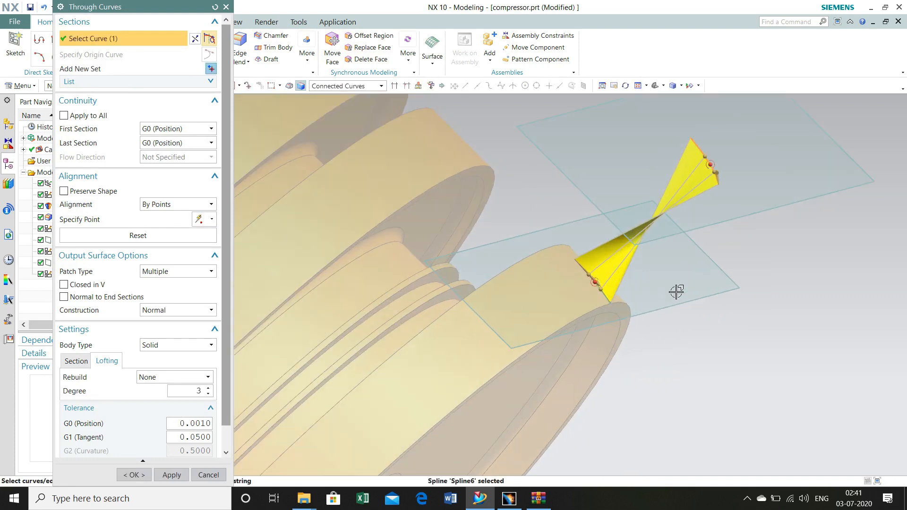
{"action": "double_click", "coordinate": [719, 179]}
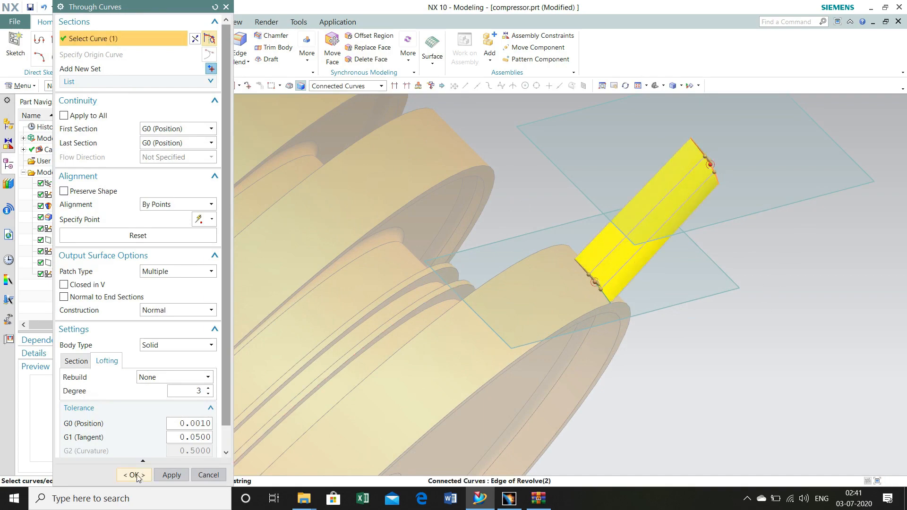
{"action": "left_click", "coordinate": [134, 475]}
- Edit the Through Curves blade surface and set its body type to Solid
{"action": "middle_click_drag", "start_coordinate": [753, 375], "coordinate": [694, 345]}
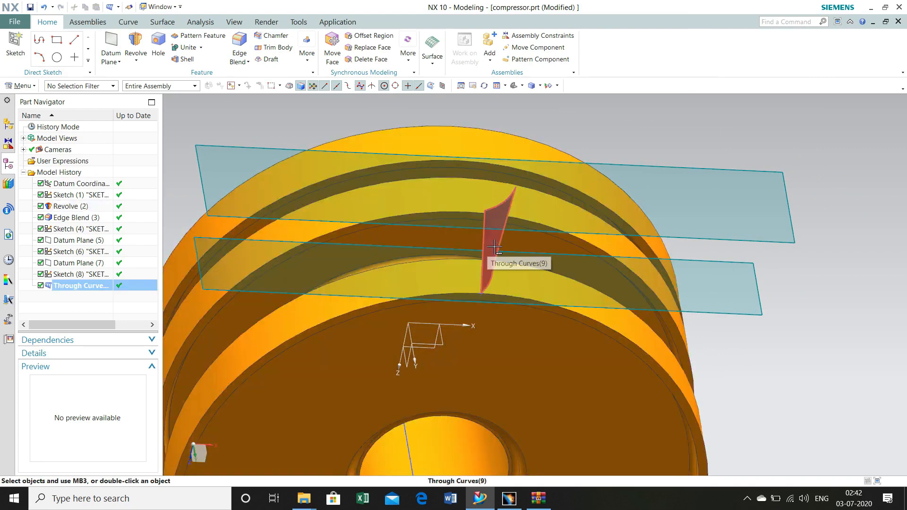
{"action": "double_click", "coordinate": [493, 246]}
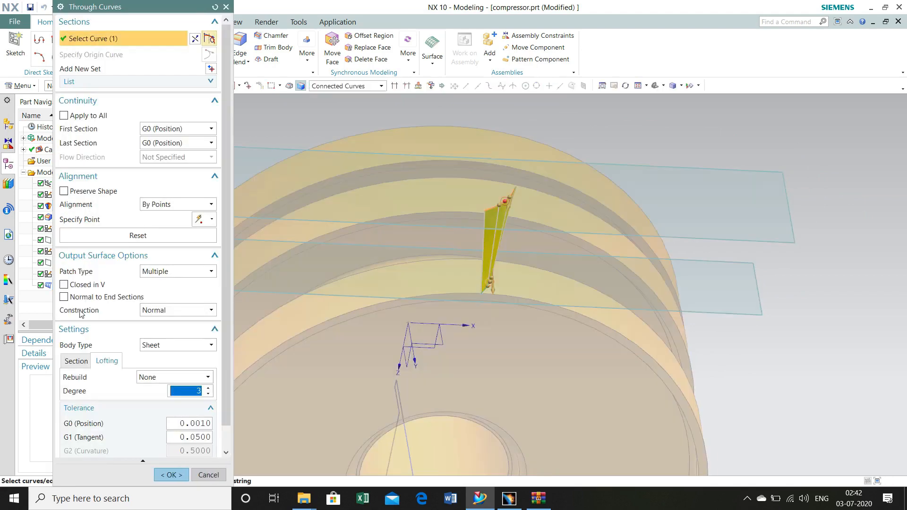
{"action": "left_click", "coordinate": [174, 346]}
{"action": "left_click", "coordinate": [171, 357]}
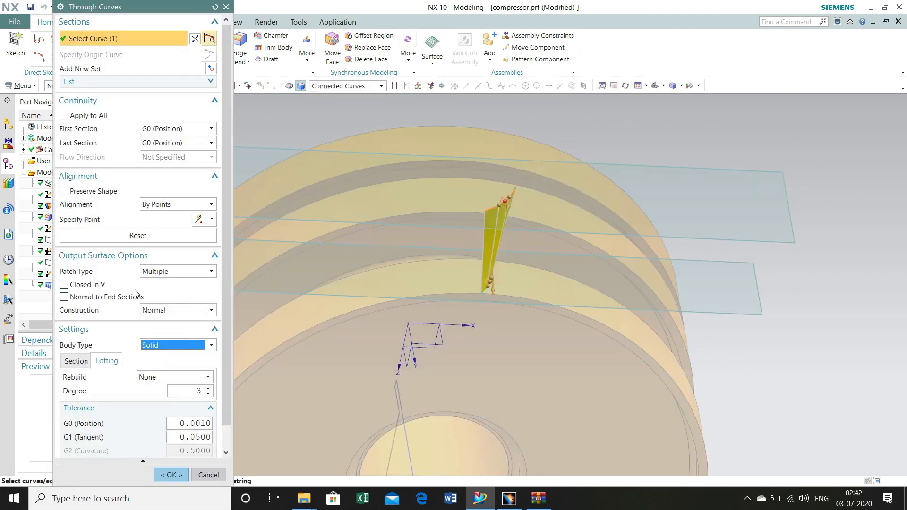
{"action": "scroll", "coordinate": [136, 293], "scroll_direction": "down", "scroll_amount": 1}
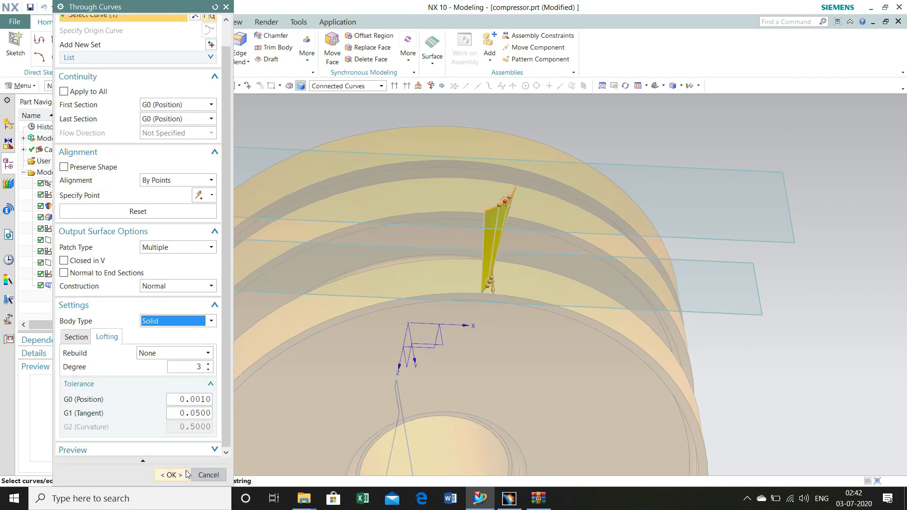
{"action": "left_click", "coordinate": [172, 475]}
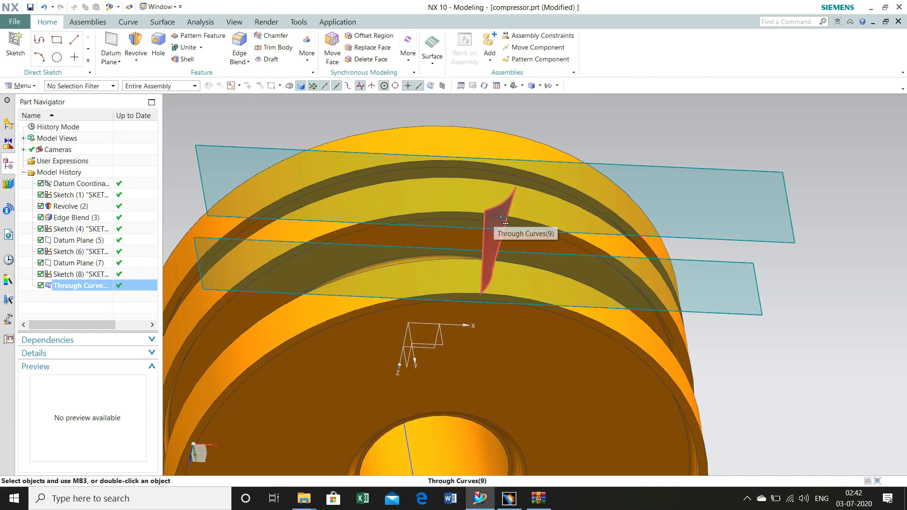
- Thicken the blade surface with offsets of 1 mm and -1 mm, uniting it with the rotor body
{"action": "left_click", "coordinate": [433, 63]}
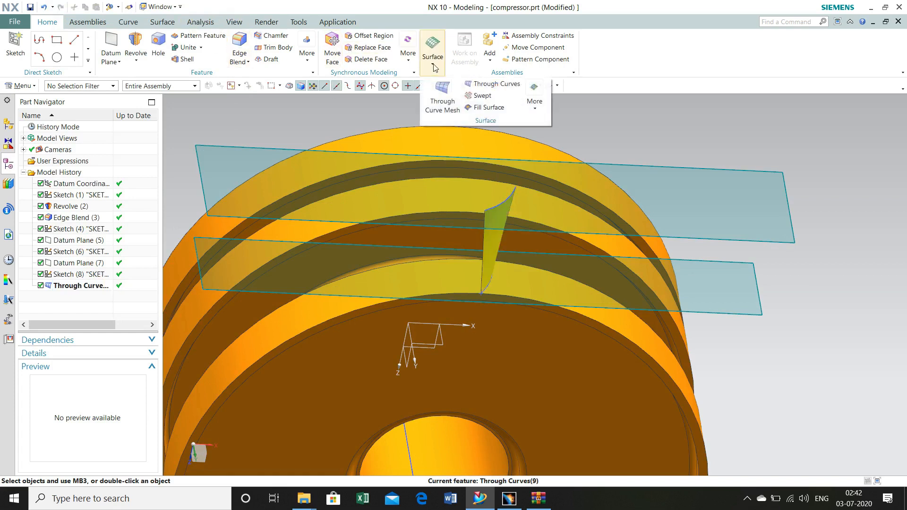
{"action": "left_click", "coordinate": [159, 22]}
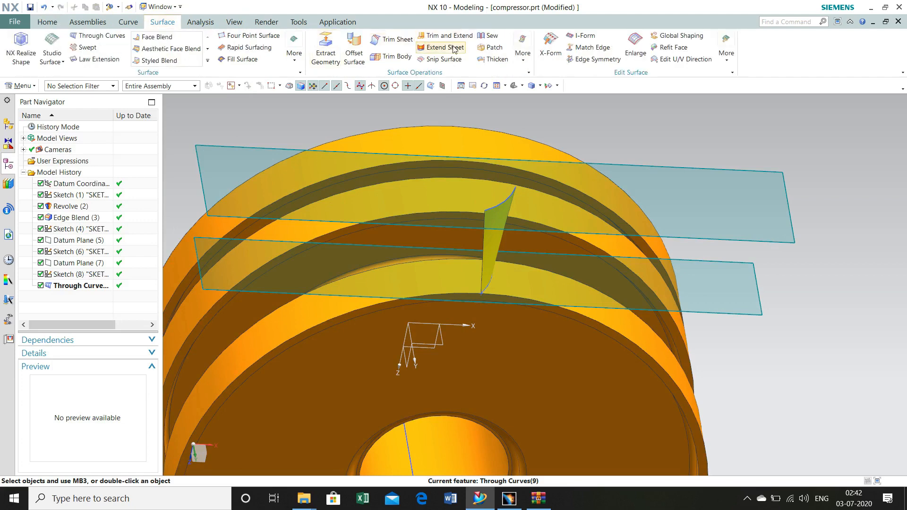
{"action": "left_click", "coordinate": [493, 59]}
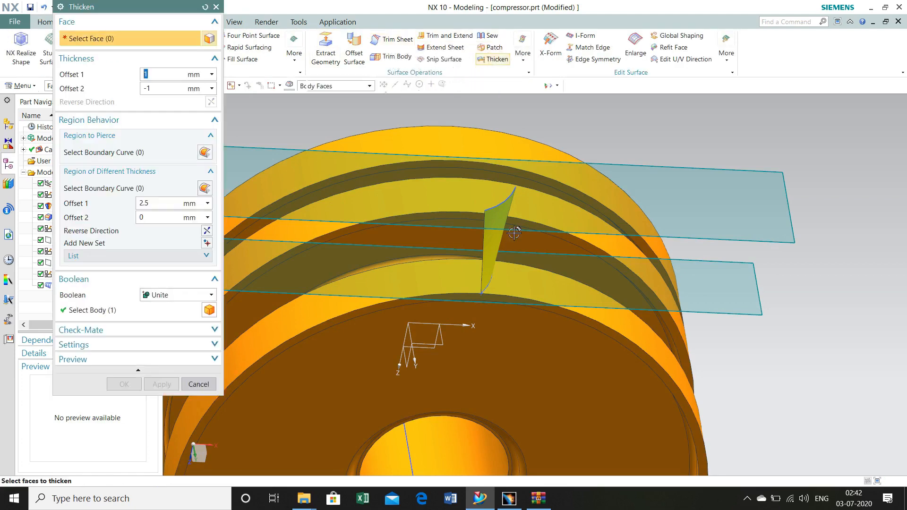
{"action": "left_click", "coordinate": [493, 238]}
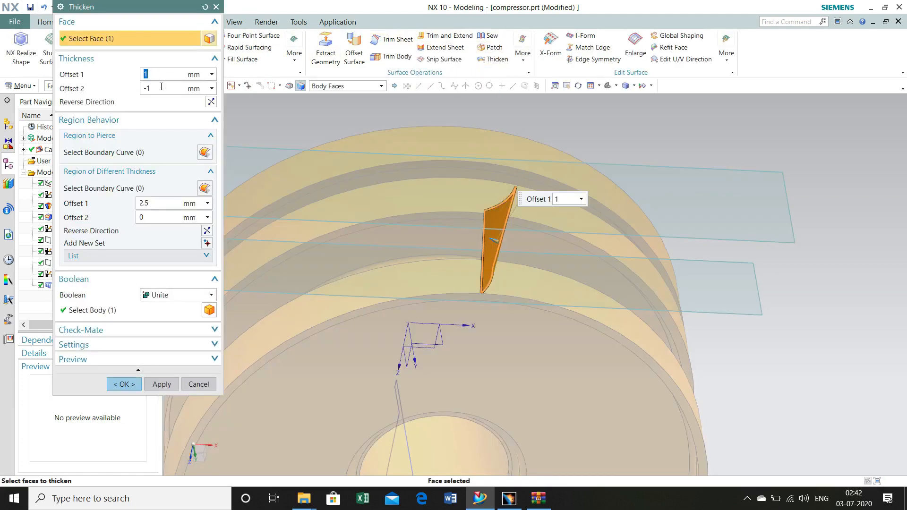
{"action": "left_click", "coordinate": [144, 88]}
{"action": "left_click", "coordinate": [139, 74]}
{"action": "left_click", "coordinate": [170, 295]}
{"action": "left_click", "coordinate": [166, 320]}
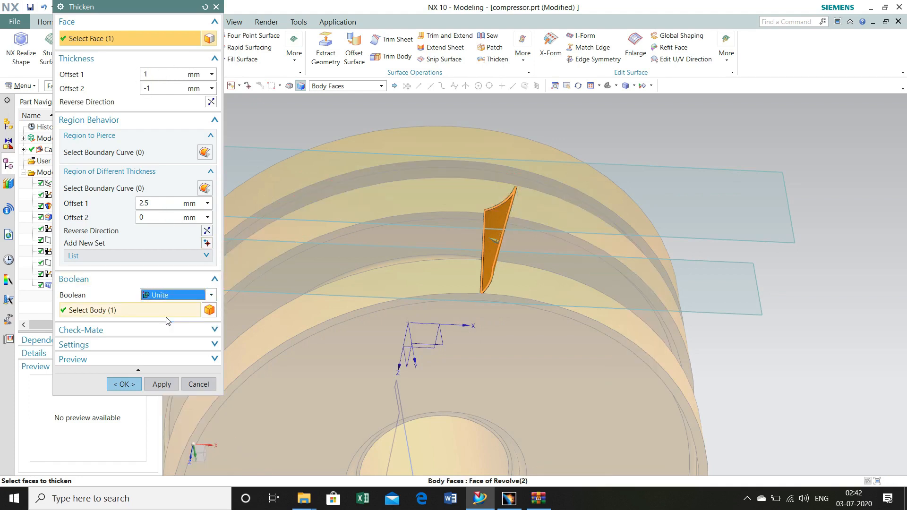
{"action": "left_click", "coordinate": [124, 384]}
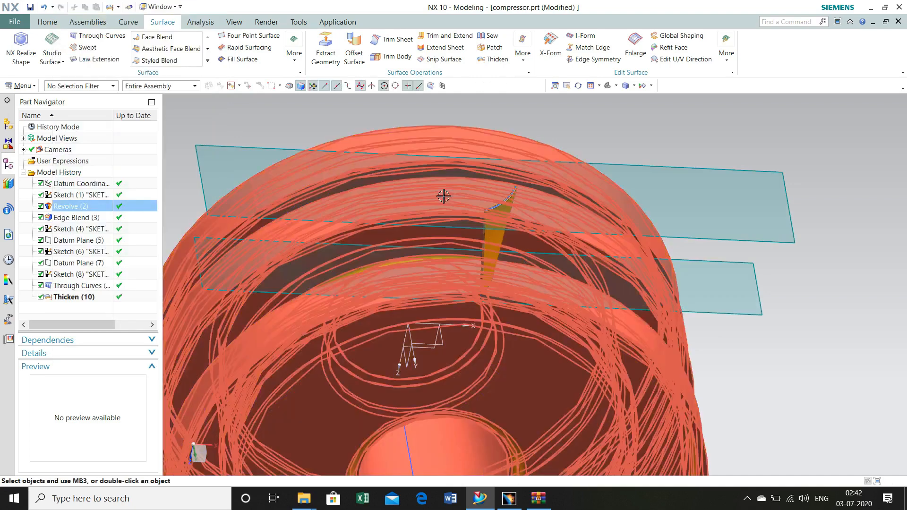
- Pattern the thickened blade in a circular layout about the YC axis through the bore edge's centre, with count 50 and span 360°
{"action": "left_click", "coordinate": [83, 299]}
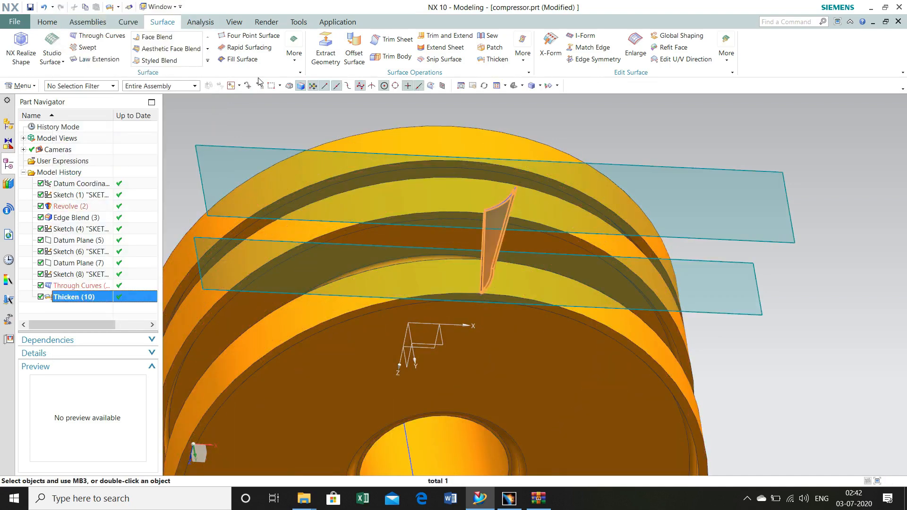
{"action": "left_click", "coordinate": [47, 22]}
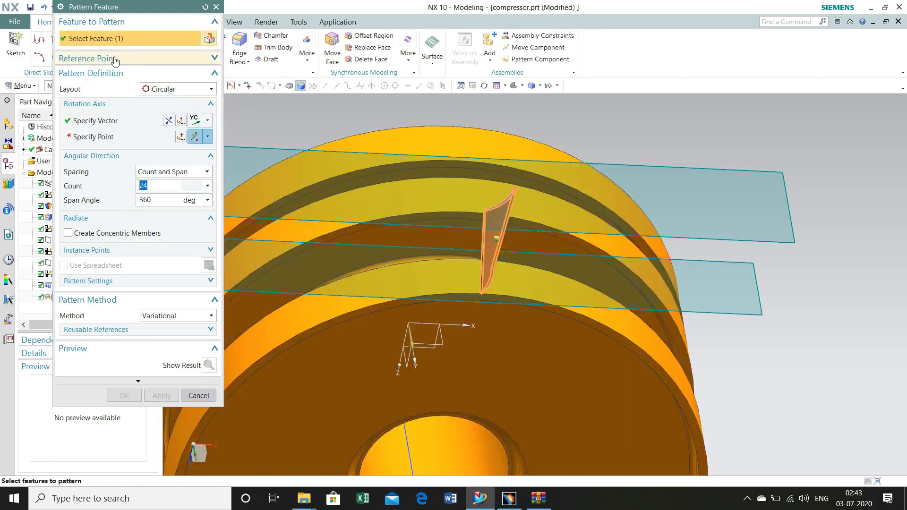
{"action": "left_click", "coordinate": [108, 121]}
{"action": "scroll", "coordinate": [303, 151], "scroll_direction": "up", "scroll_amount": 4}
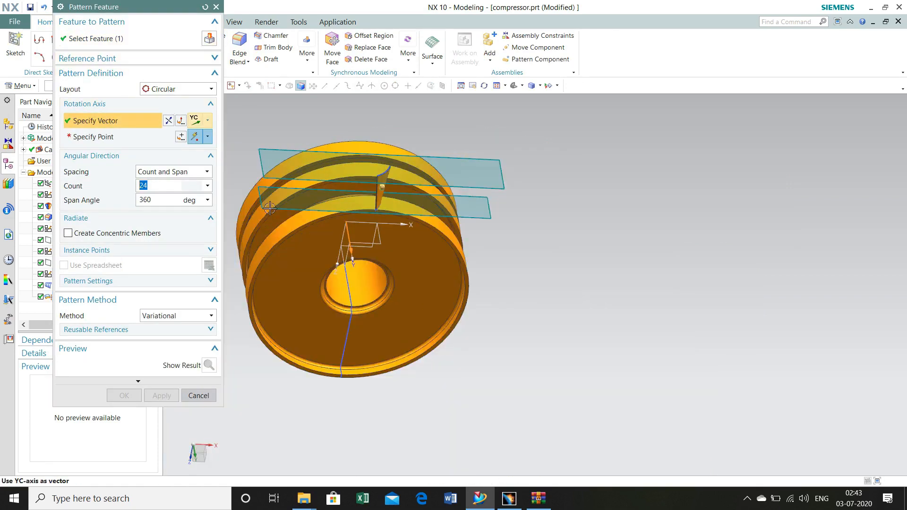
{"action": "left_click", "coordinate": [110, 137]}
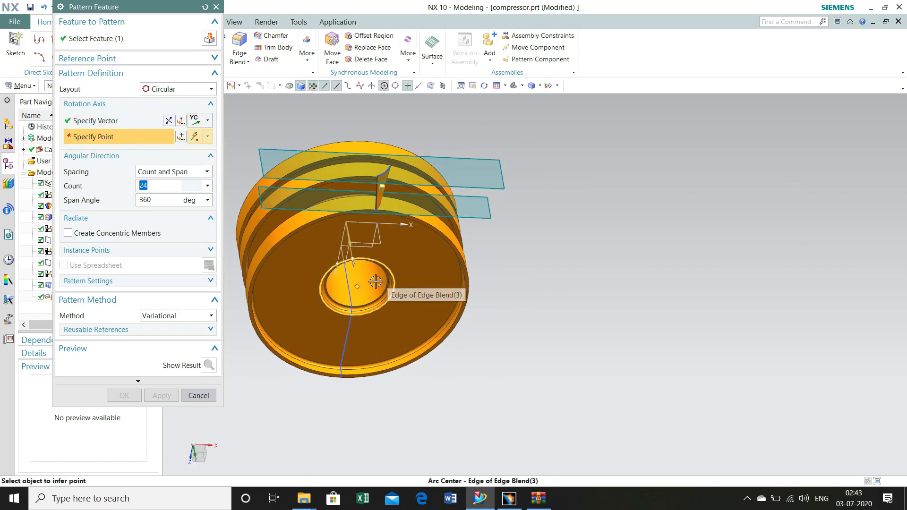
{"action": "left_click", "coordinate": [354, 286]}
{"action": "type", "text": "5"}
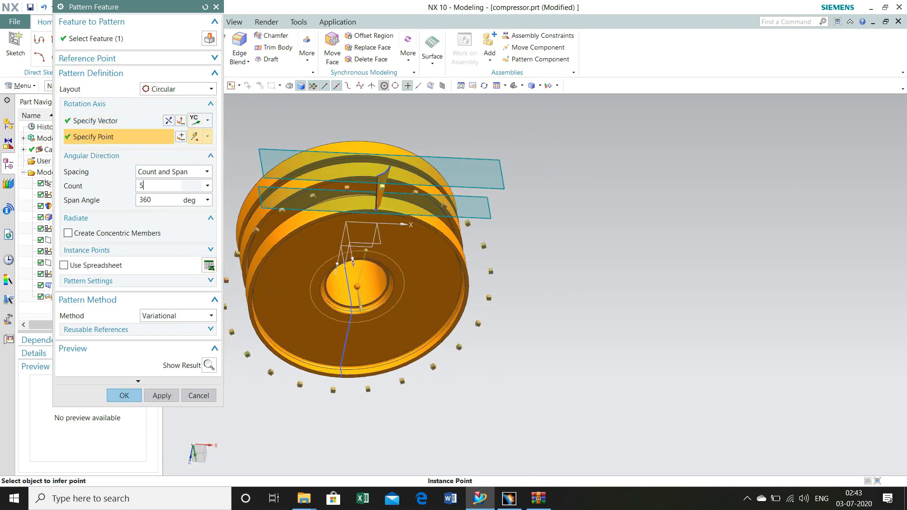
{"action": "type", "text": "0"}
{"action": "key", "text": "Return"}
{"action": "left_click", "coordinate": [125, 399]}
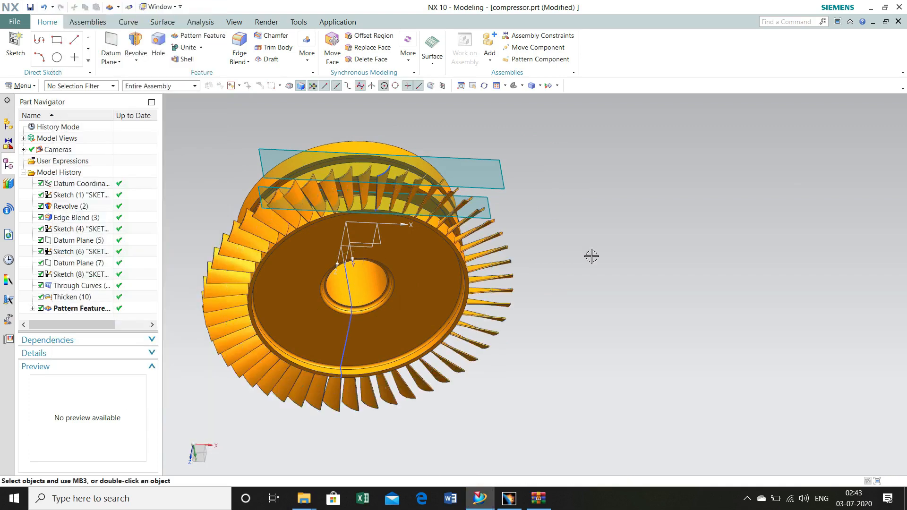
- Hide the two construction planes used for the blade profiles, Datum Plane (7) and Datum Plane (5)
{"action": "middle_click_drag", "start_coordinate": [592, 286], "coordinate": [570, 313]}
{"action": "right_click", "coordinate": [68, 266]}
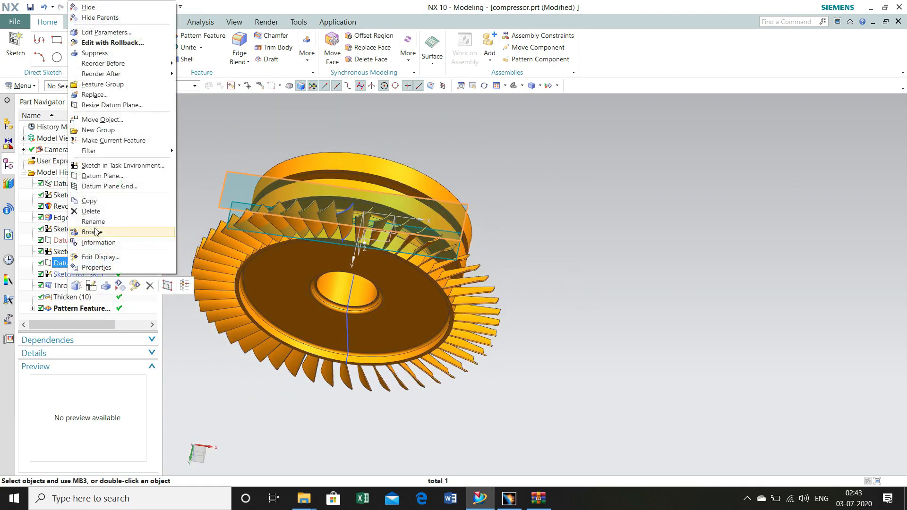
{"action": "left_click", "coordinate": [90, 10]}
{"action": "right_click", "coordinate": [64, 241]}
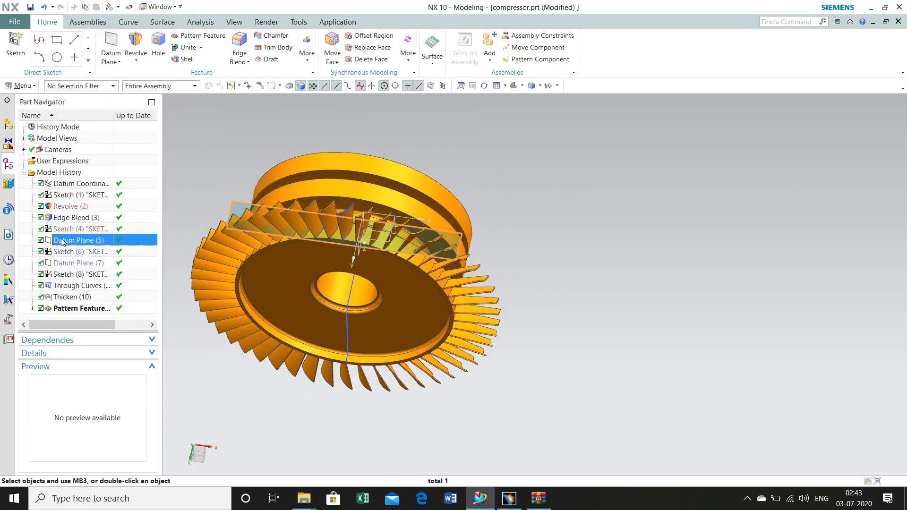
- Create a sketch on the flat underside of the middle ring of the revolved body
{"action": "left_click", "coordinate": [100, 218]}
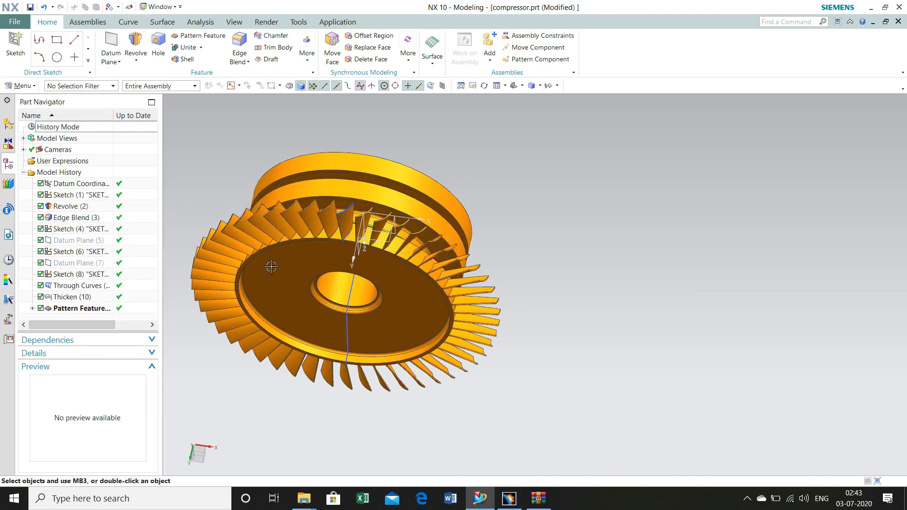
{"action": "middle_click_drag", "start_coordinate": [378, 446], "coordinate": [394, 436]}
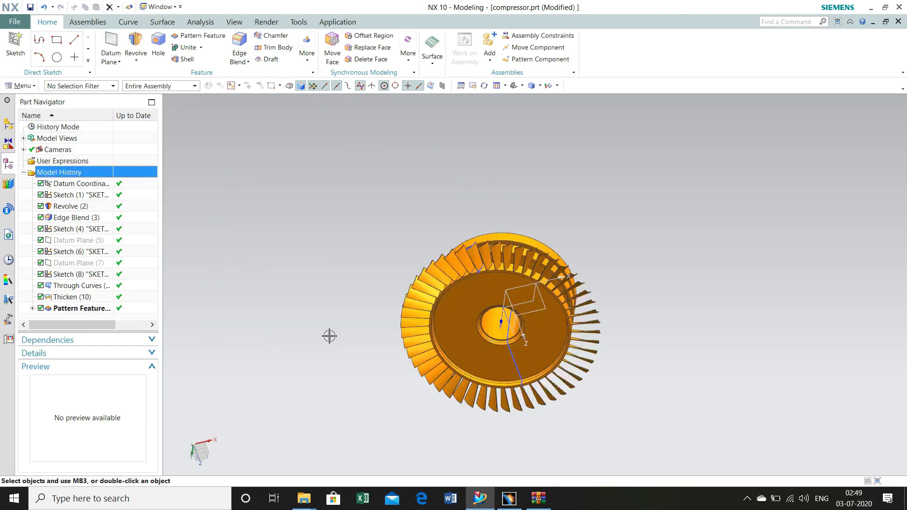
{"action": "middle_click_drag", "start_coordinate": [374, 291], "coordinate": [375, 328]}
{"action": "key", "text": "s"}
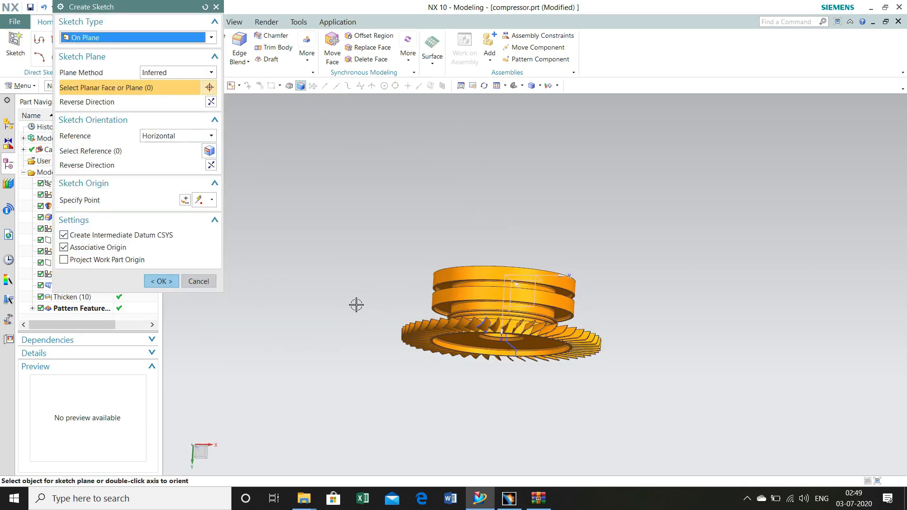
{"action": "scroll", "coordinate": [454, 302], "scroll_direction": "up", "scroll_amount": 5}
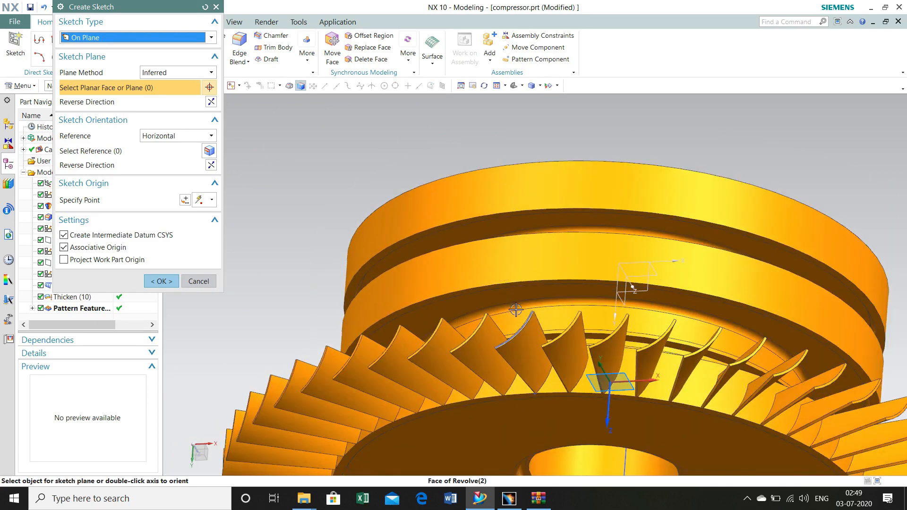
{"action": "left_click", "coordinate": [514, 284]}
{"action": "scroll", "coordinate": [335, 206], "scroll_direction": "down", "scroll_amount": 5}
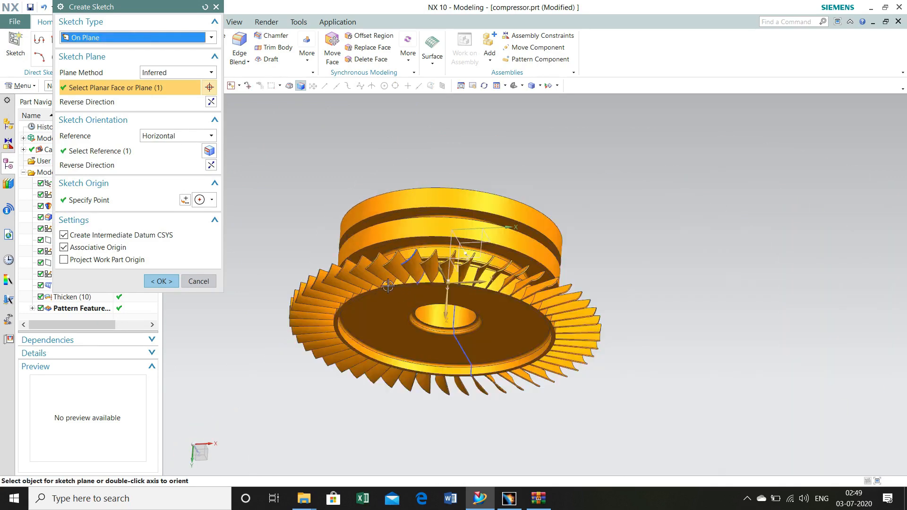
{"action": "left_click", "coordinate": [163, 282]}
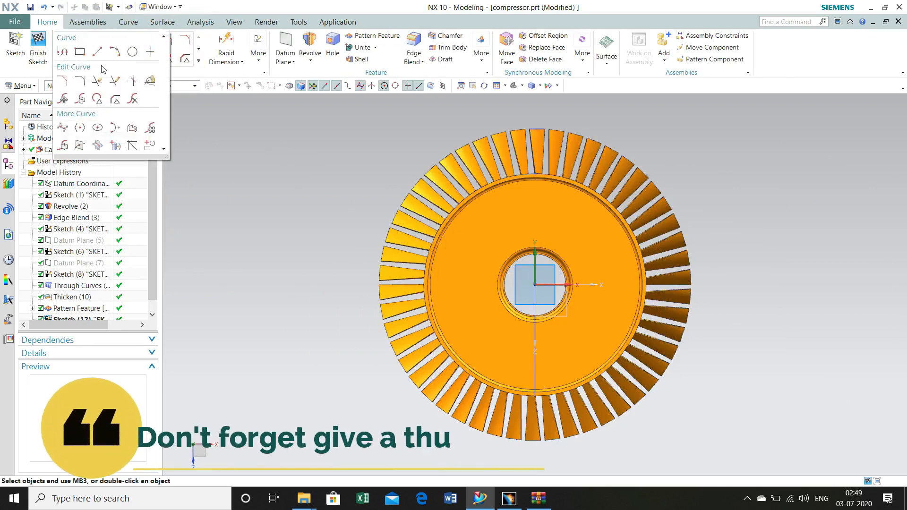
- Place a sketch point on the outer circular edge of the middle ring's underside
{"action": "left_click", "coordinate": [150, 40]}
{"action": "middle_click_drag", "start_coordinate": [436, 146], "coordinate": [428, 194]}
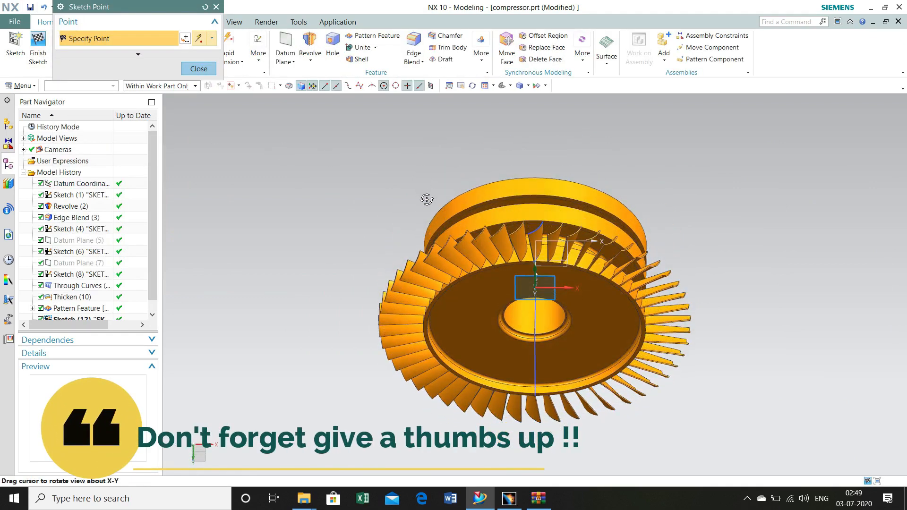
{"action": "scroll", "coordinate": [570, 218], "scroll_direction": "up", "scroll_amount": 5}
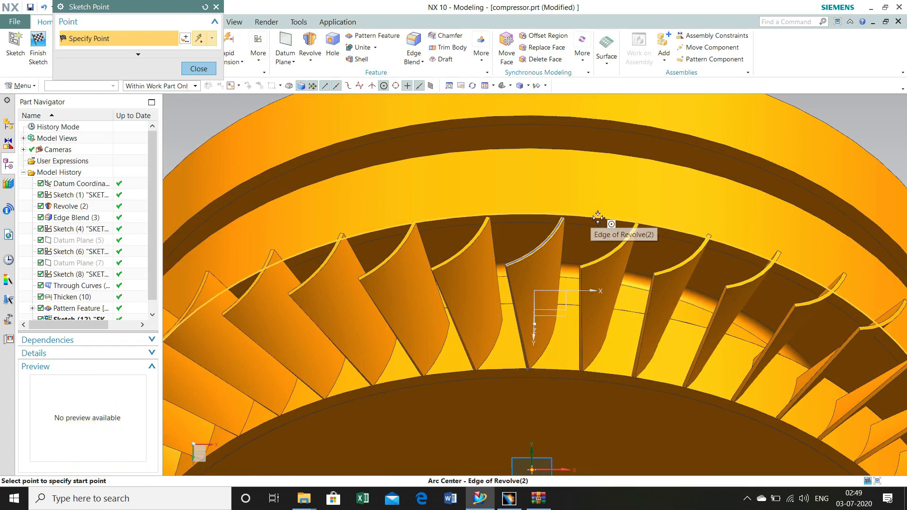
{"action": "left_click", "coordinate": [597, 217]}
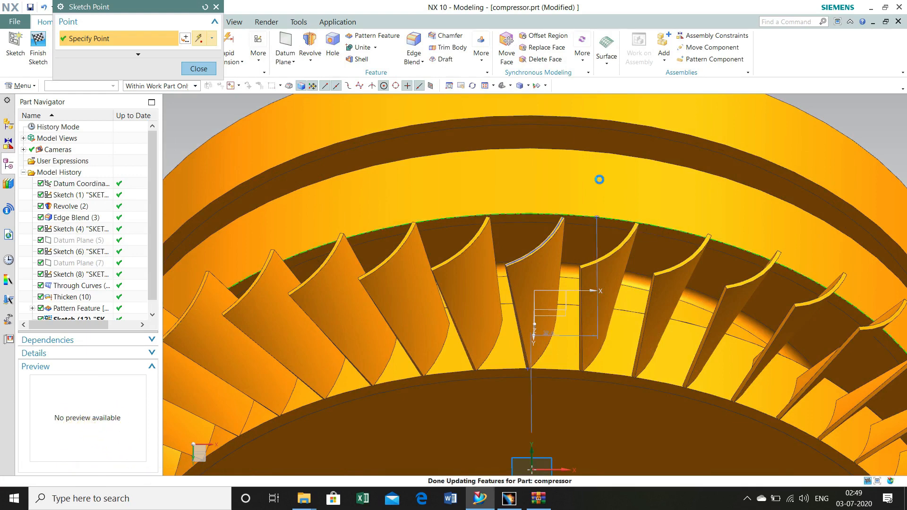
{"action": "left_click", "coordinate": [199, 68]}
- Constrain the sketch point to lie on the sketch's vertical axis and finish the sketch
{"action": "key", "text": "c"}
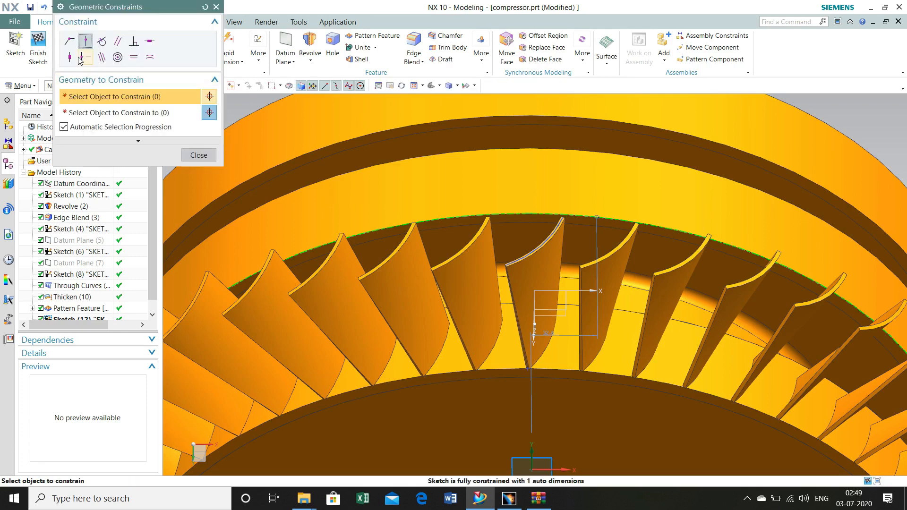
{"action": "left_click", "coordinate": [598, 217]}
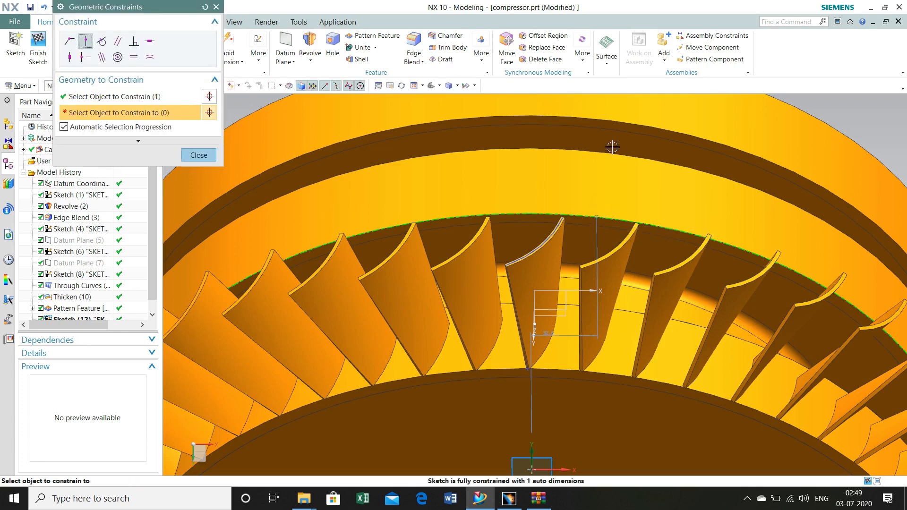
{"action": "left_click", "coordinate": [535, 455]}
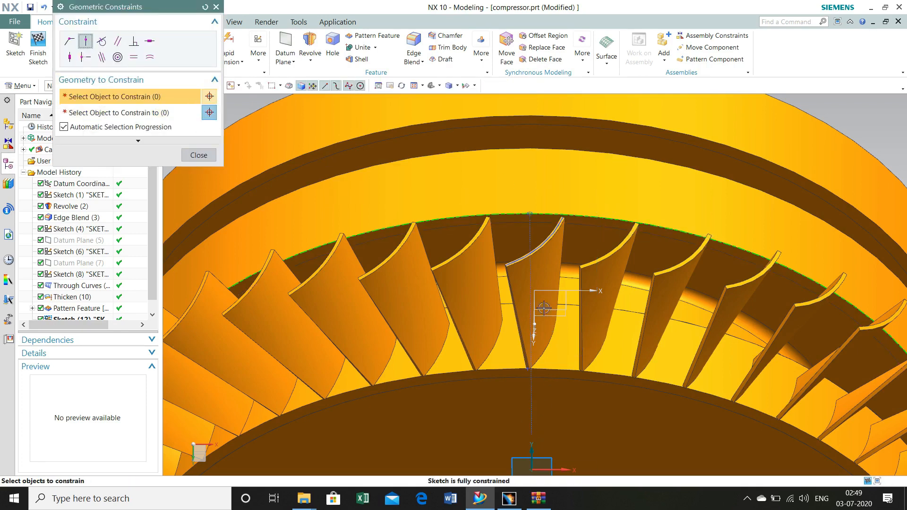
{"action": "left_click", "coordinate": [186, 155]}
{"action": "scroll", "coordinate": [314, 237], "scroll_direction": "down", "scroll_amount": 6}
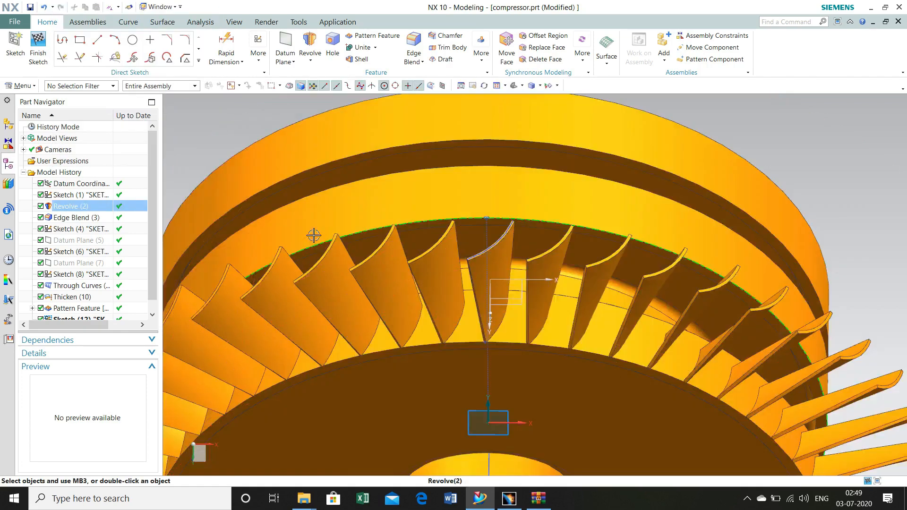
{"action": "middle_click_drag", "start_coordinate": [457, 174], "coordinate": [458, 205]}
{"action": "left_click", "coordinate": [43, 41]}
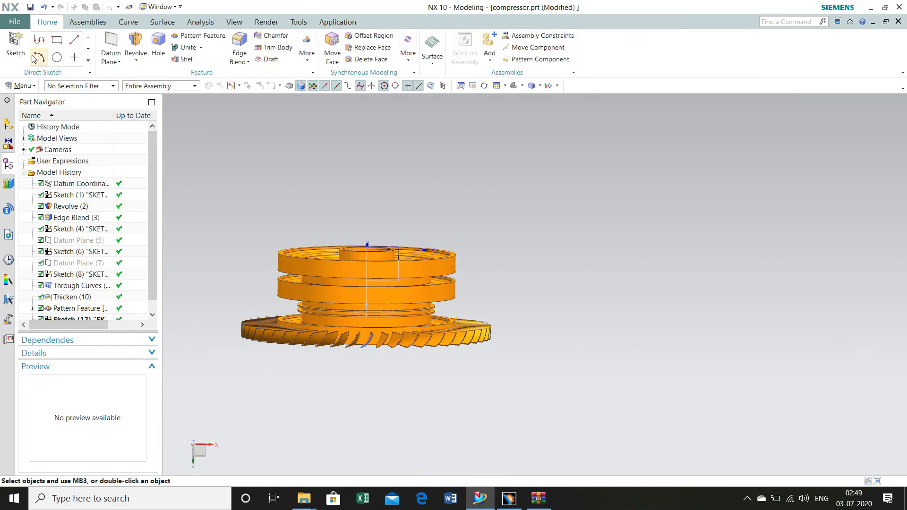
- Create a datum plane tangent to the middle ring's outer cylindrical face and passing through the sketched point
{"action": "left_click", "coordinate": [111, 44]}
{"action": "left_click", "coordinate": [349, 298]}
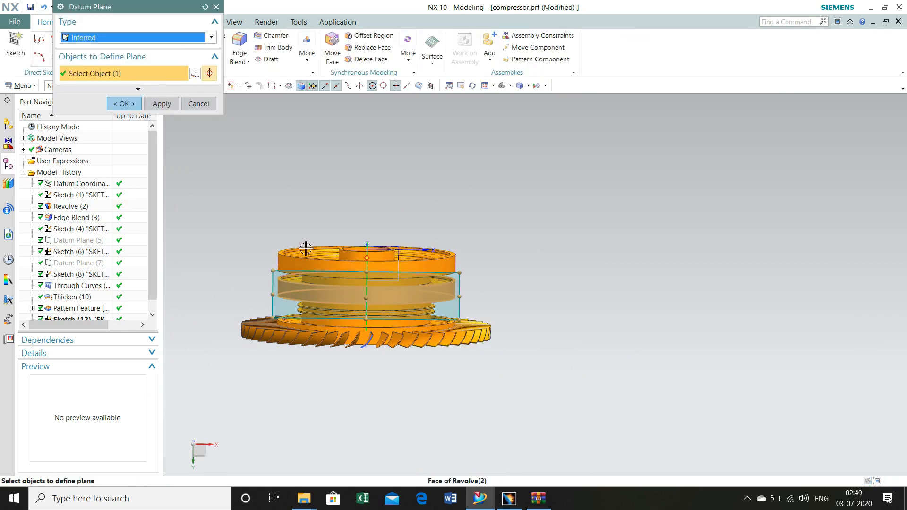
{"action": "scroll", "coordinate": [380, 316], "scroll_direction": "up", "scroll_amount": 5}
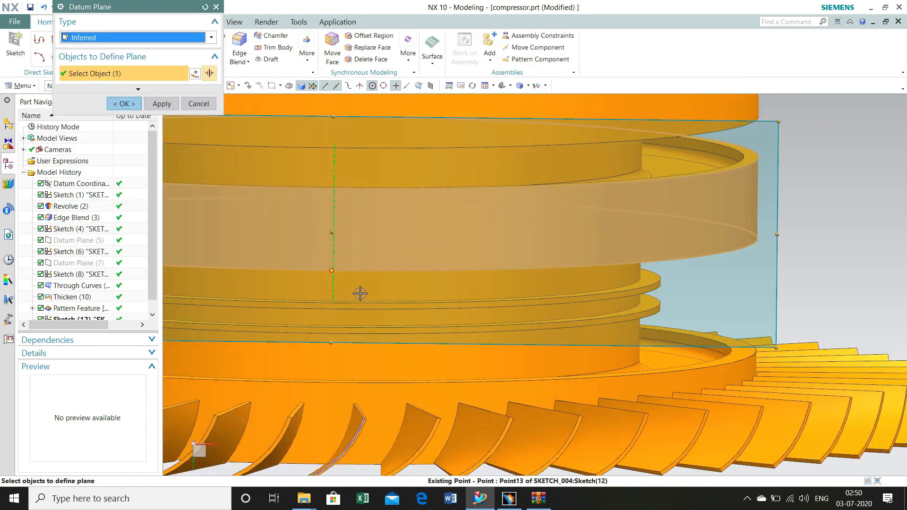
{"action": "middle_click_drag", "start_coordinate": [360, 296], "coordinate": [376, 286]}
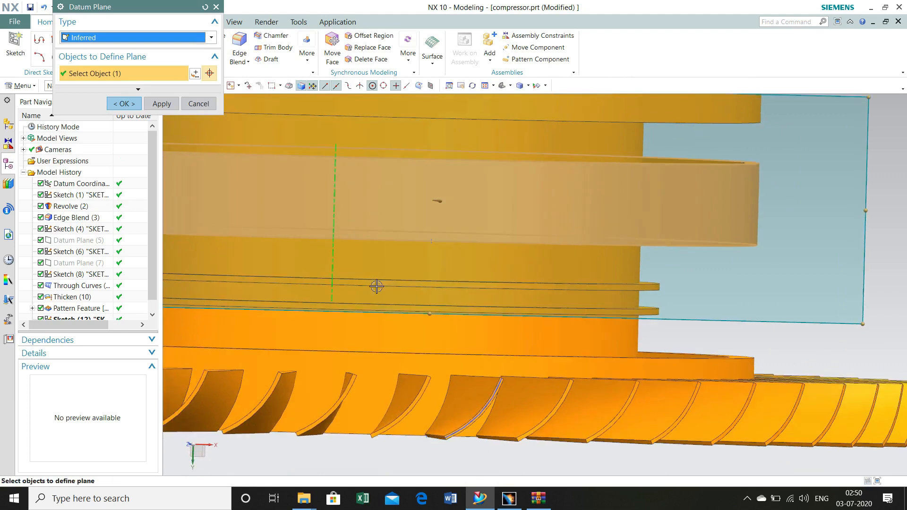
{"action": "left_click", "coordinate": [431, 241]}
{"action": "middle_click", "coordinate": [512, 231]}
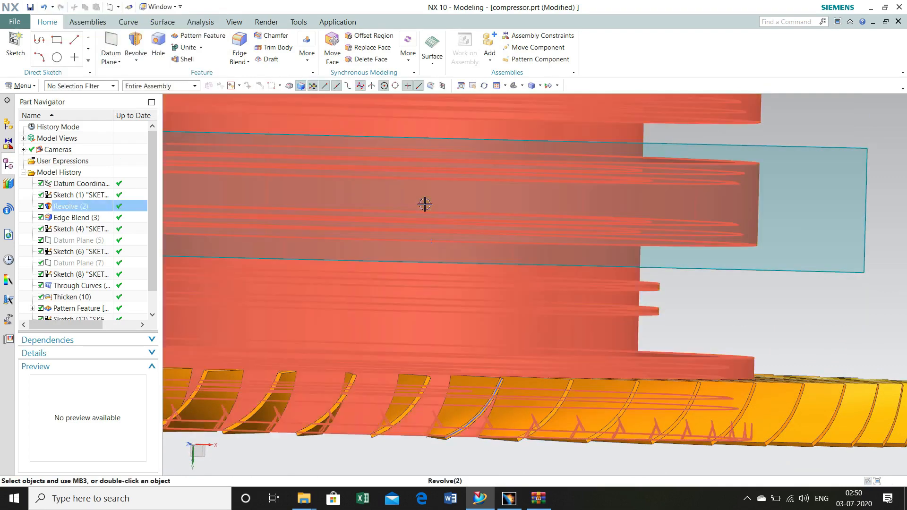
- Start a sketch on the new tangent datum plane with its origin at the centre of the top ring's upper edge
{"action": "scroll", "coordinate": [425, 202], "scroll_direction": "down", "scroll_amount": 4}
{"action": "left_click", "coordinate": [15, 45]}
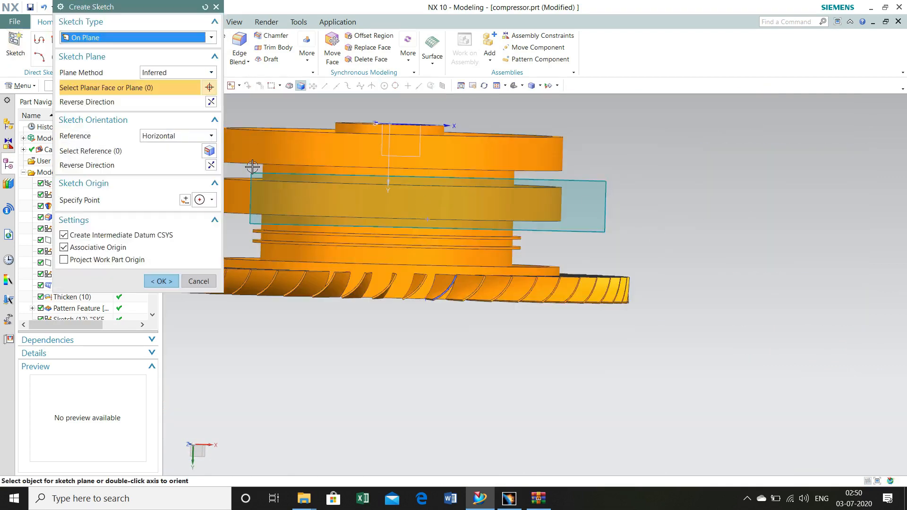
{"action": "left_click", "coordinate": [369, 193]}
{"action": "left_click", "coordinate": [429, 186]}
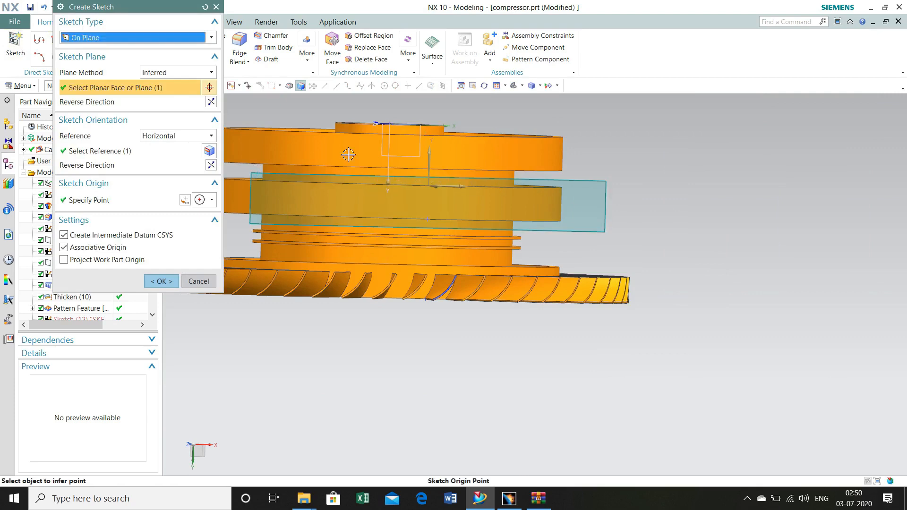
{"action": "left_click", "coordinate": [314, 134]}
{"action": "left_click", "coordinate": [161, 281]}
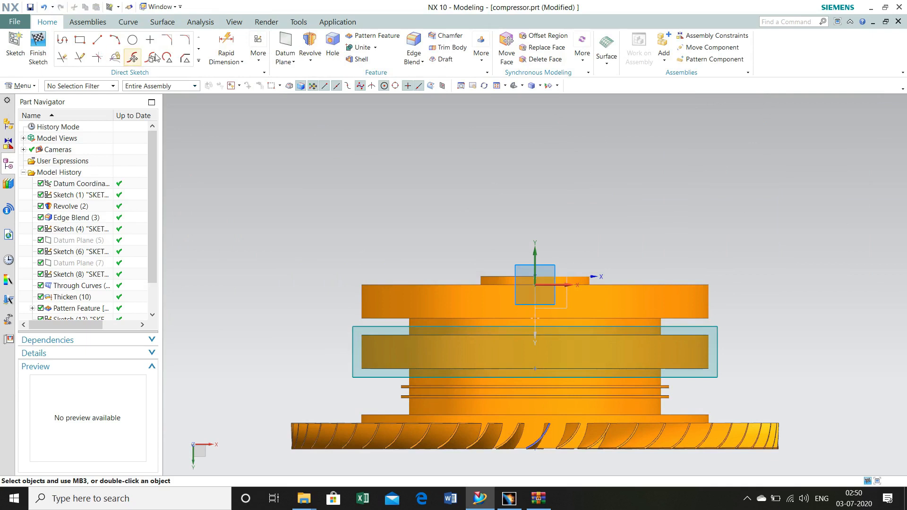
- Draw a degree 2 studio spline through three points across the middle ring as the curved blade profile
{"action": "left_click", "coordinate": [156, 58]}
{"action": "left_click", "coordinate": [63, 131]}
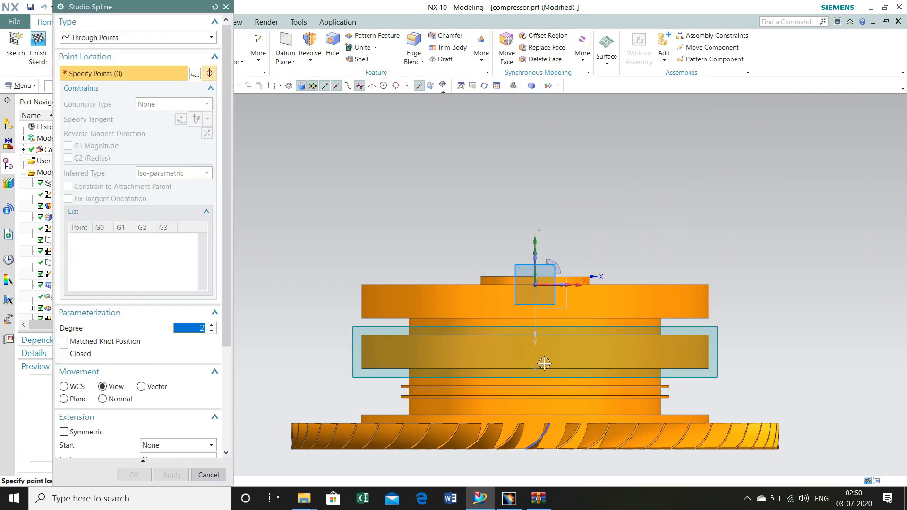
{"action": "scroll", "coordinate": [544, 363], "scroll_direction": "up", "scroll_amount": 3}
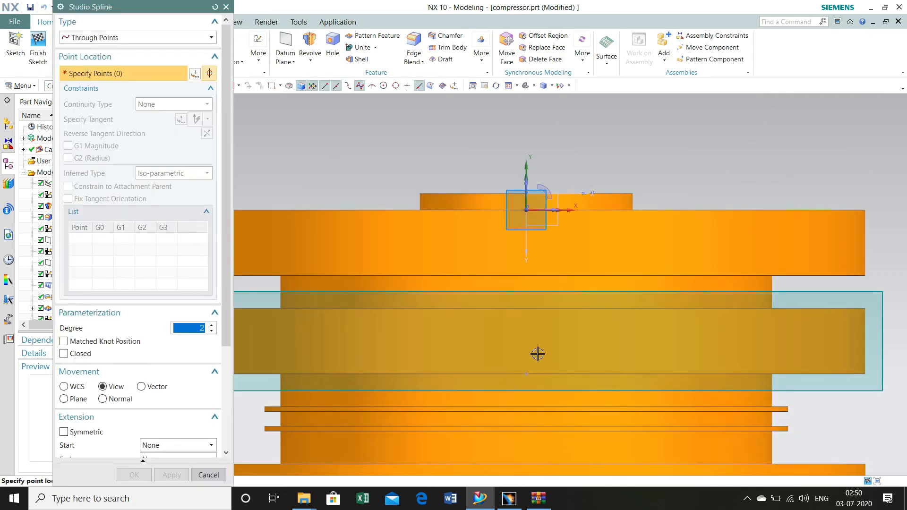
{"action": "left_click", "coordinate": [568, 320]}
{"action": "left_click", "coordinate": [556, 345]}
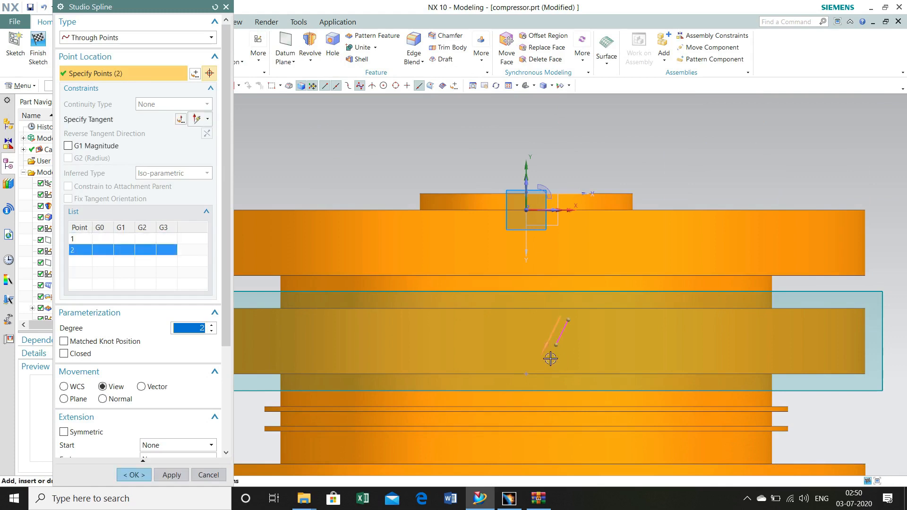
{"action": "left_click", "coordinate": [134, 475]}
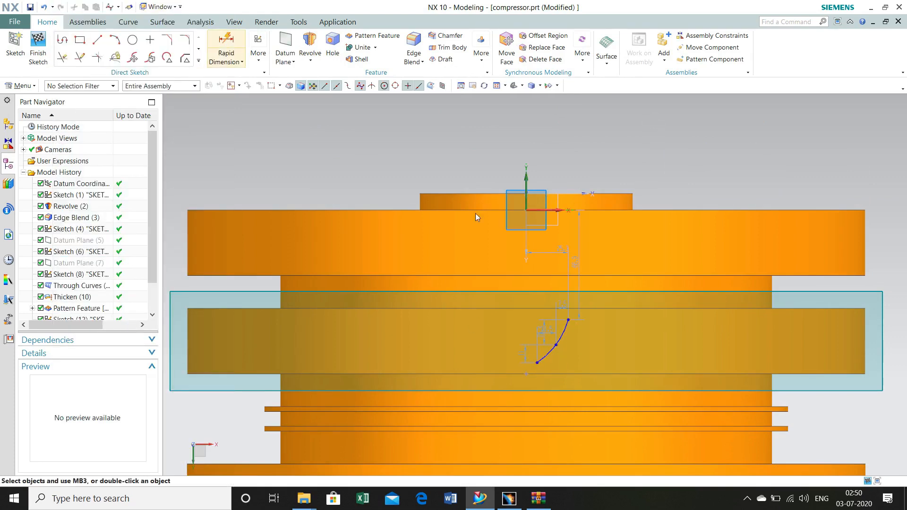
- Dimension the spline's upper end point horizontally from the sketch origin at 17.28 mm
{"action": "key", "text": "d"}
{"action": "left_click", "coordinate": [566, 326]}
{"action": "left_click", "coordinate": [526, 209]}
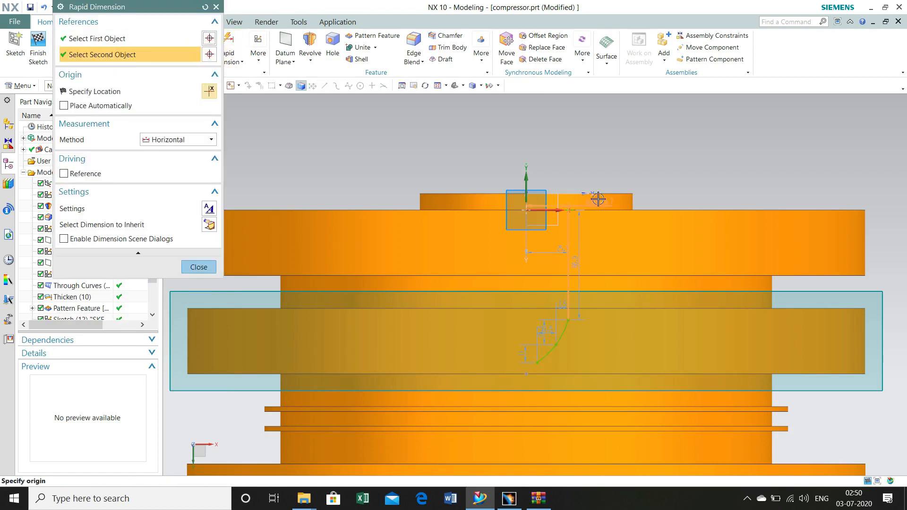
{"action": "left_click", "coordinate": [571, 150]}
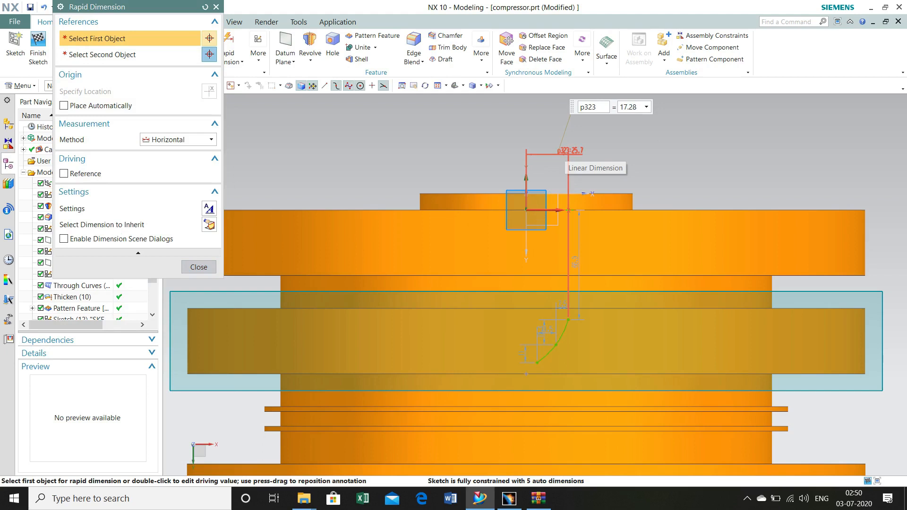
{"action": "type", "text": "17.28"}
{"action": "key", "text": "Return"}
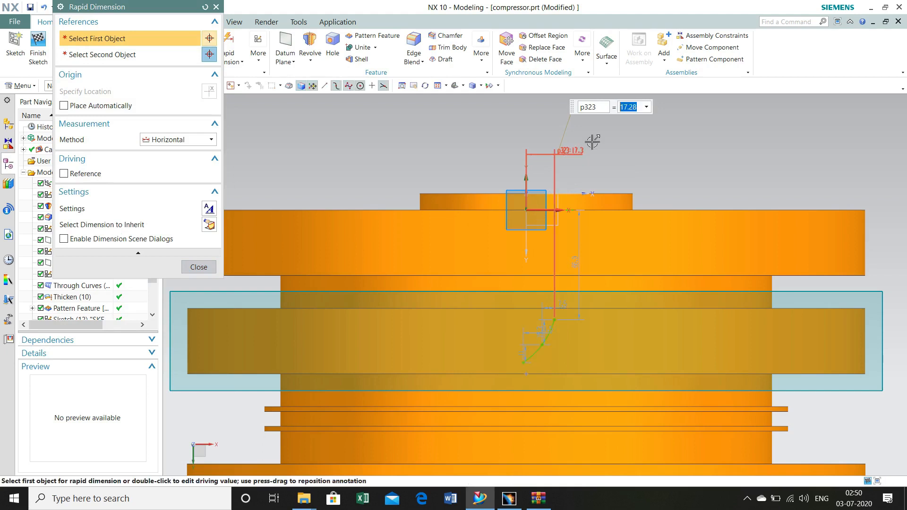
- Dimension the spline's middle point horizontally from the sketch origin at 12.4 mm
{"action": "left_click", "coordinate": [543, 343]}
{"action": "left_click", "coordinate": [526, 209]}
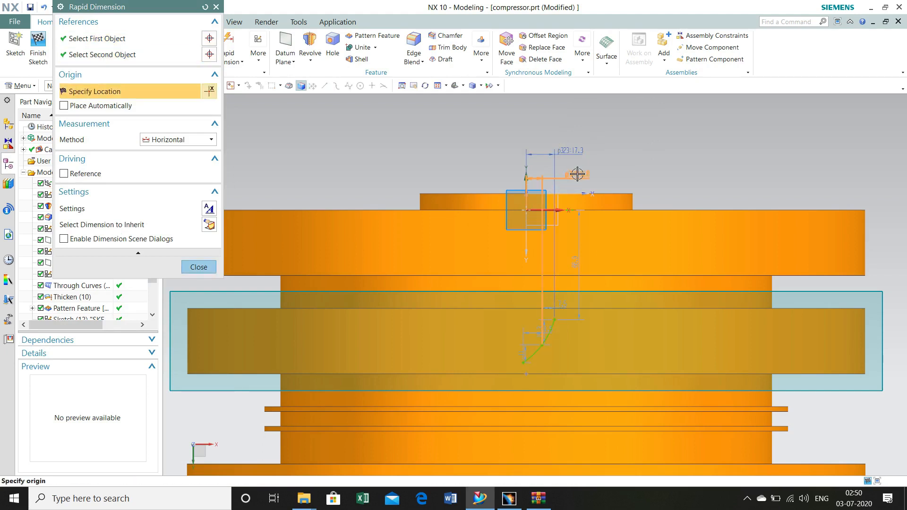
{"action": "left_click", "coordinate": [577, 174]}
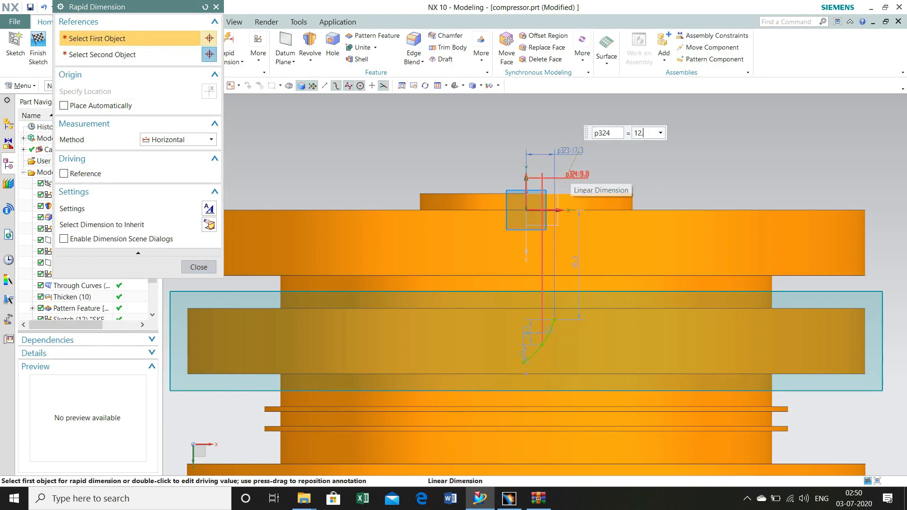
{"action": "type", "text": "12.4"}
{"action": "key", "text": "Return"}
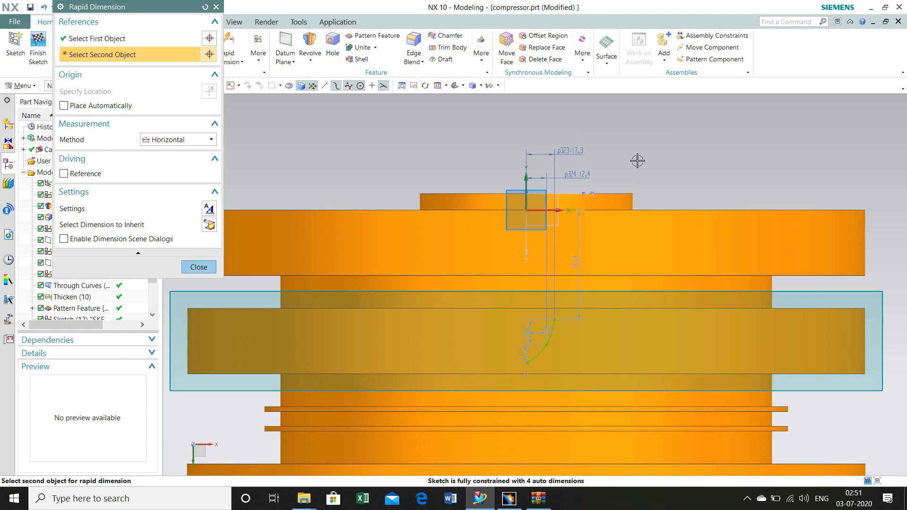
- Set the horizontal dimension of the spline's upper end point to 17.9 mm
{"action": "left_click", "coordinate": [564, 151]}
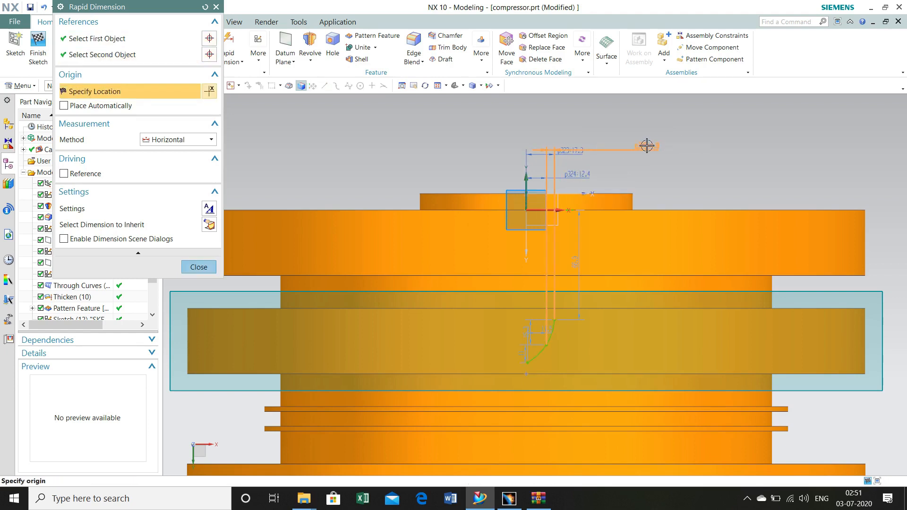
{"action": "key", "text": "Escape"}
{"action": "double_click", "coordinate": [577, 152]}
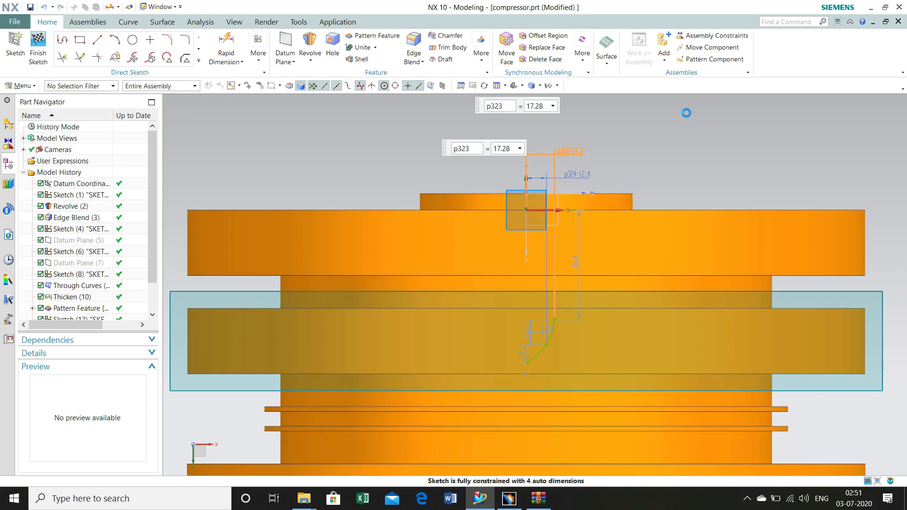
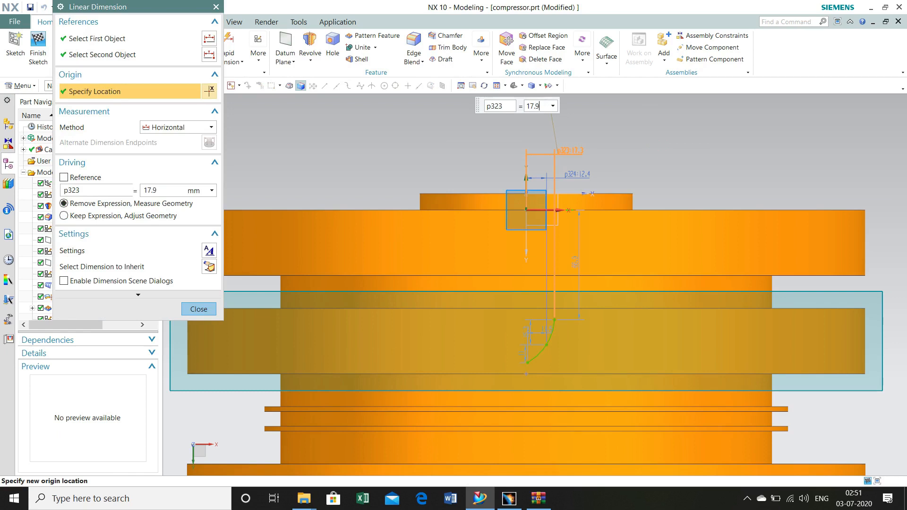
{"action": "left_click", "coordinate": [198, 310]}
- Dimension the spline's upper end point vertically from the sketch origin at 59.6 mm
{"action": "key", "text": "d"}
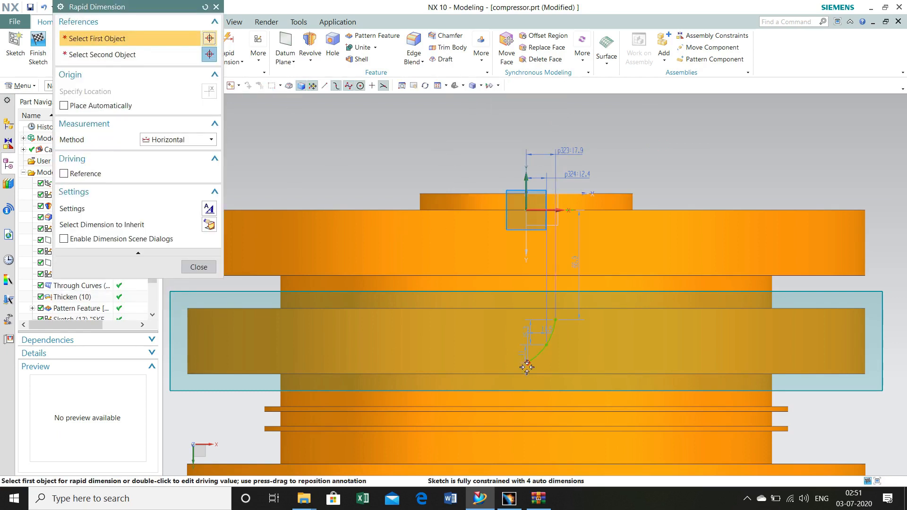
{"action": "left_click", "coordinate": [165, 140]}
{"action": "left_click", "coordinate": [166, 177]}
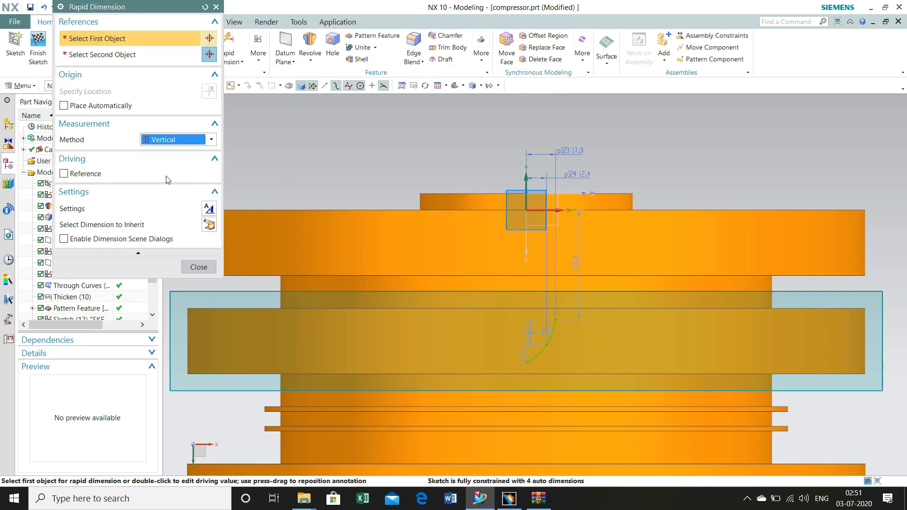
{"action": "left_click", "coordinate": [556, 319]}
{"action": "left_click", "coordinate": [525, 209]}
{"action": "left_click", "coordinate": [449, 196]}
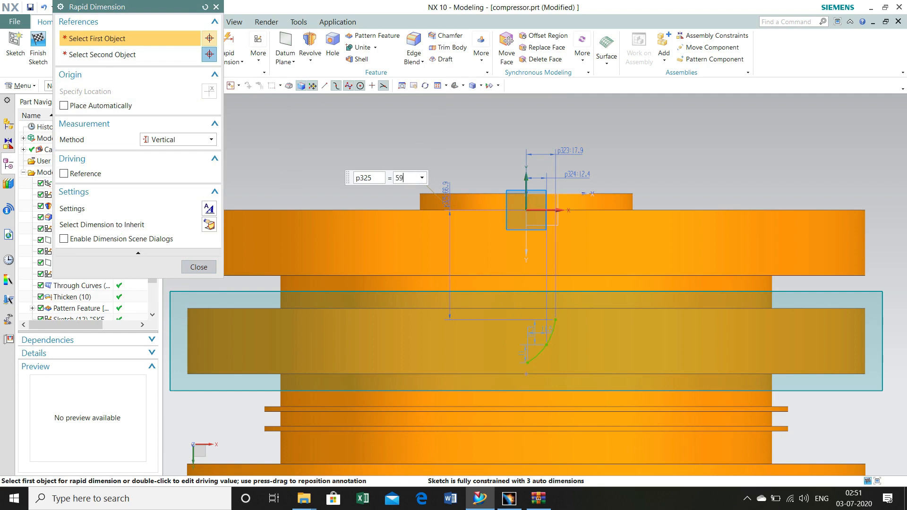
{"action": "key", "text": "Return"}
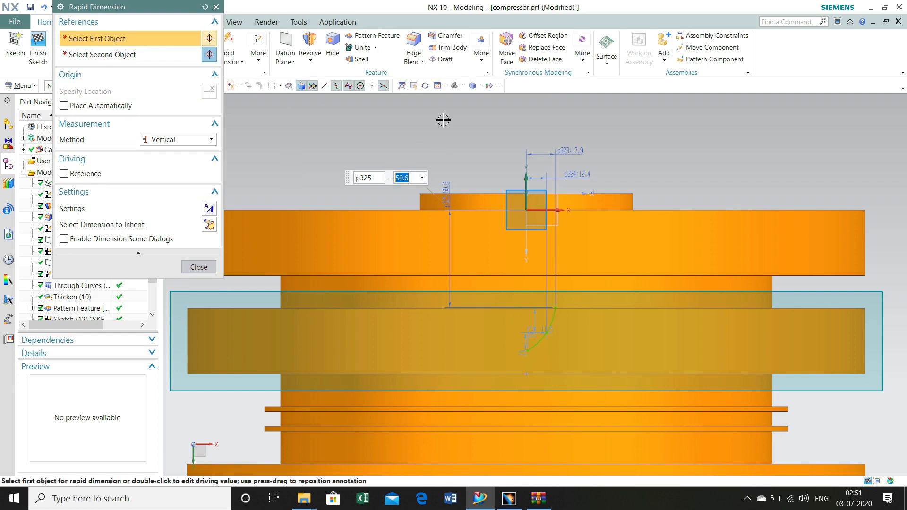
- Dimension the spline's middle point vertically from the sketch origin at 80.5 mm
{"action": "left_click", "coordinate": [525, 214]}
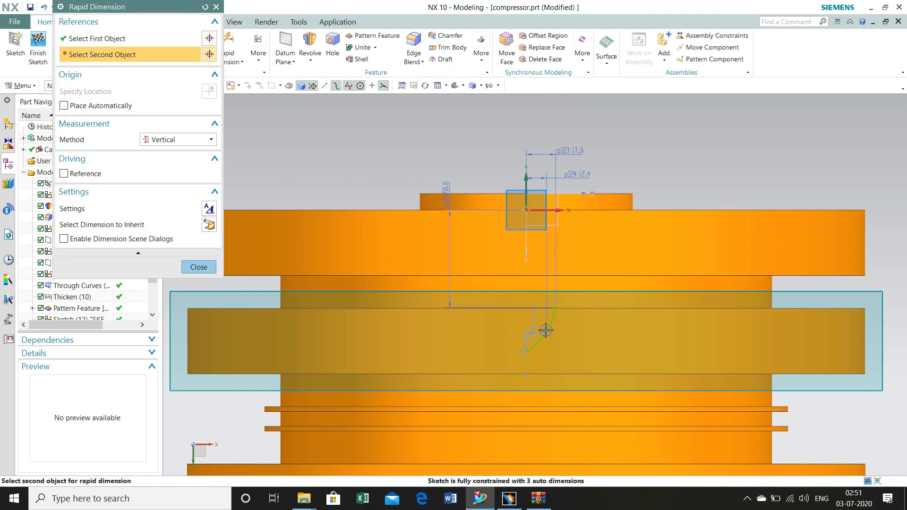
{"action": "left_click", "coordinate": [548, 333]}
{"action": "left_click", "coordinate": [408, 274]}
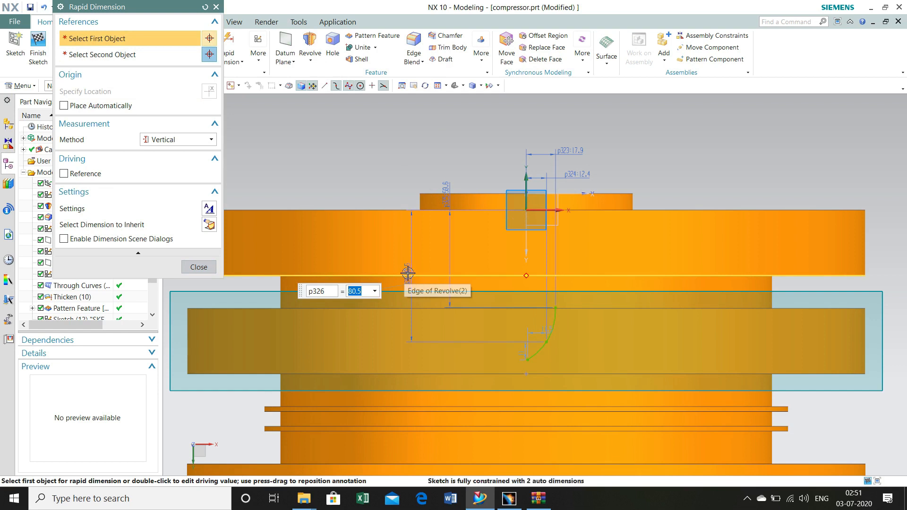
{"action": "left_click", "coordinate": [406, 272]}
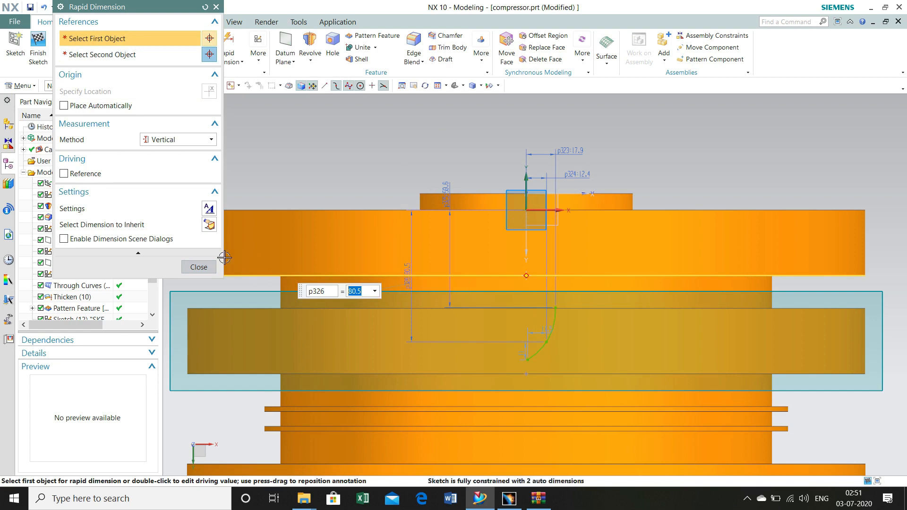
{"action": "key", "text": "Escape"}
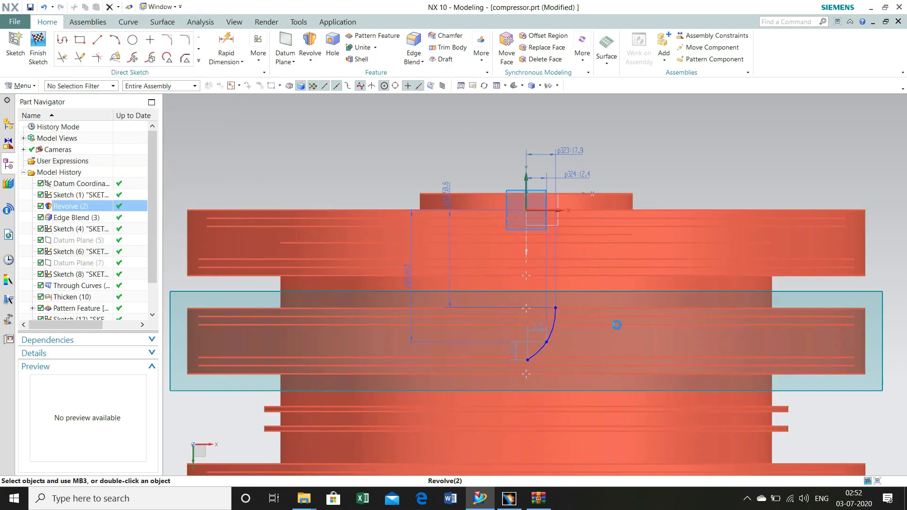
- Constrain the spline's lower end point coincident with the reference point on the middle ring's lower edge
{"action": "key", "text": "c"}
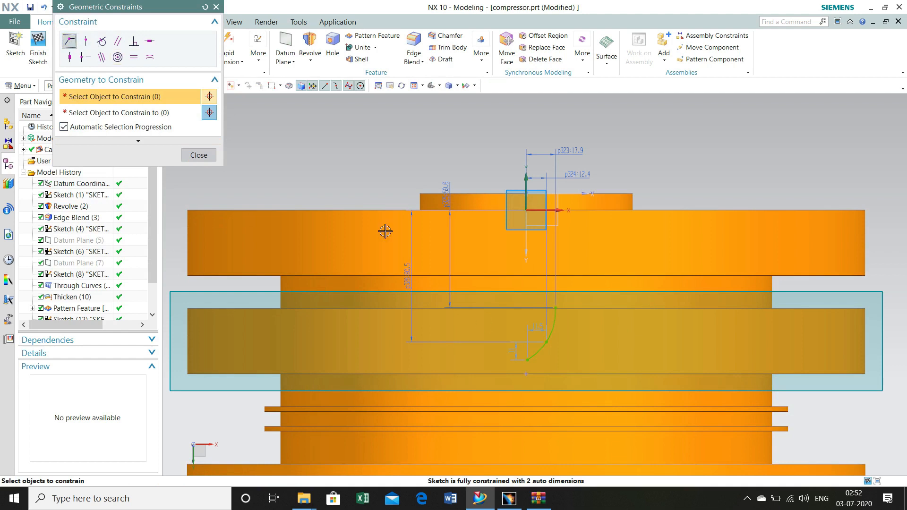
{"action": "left_click", "coordinate": [528, 361]}
{"action": "left_click", "coordinate": [526, 375]}
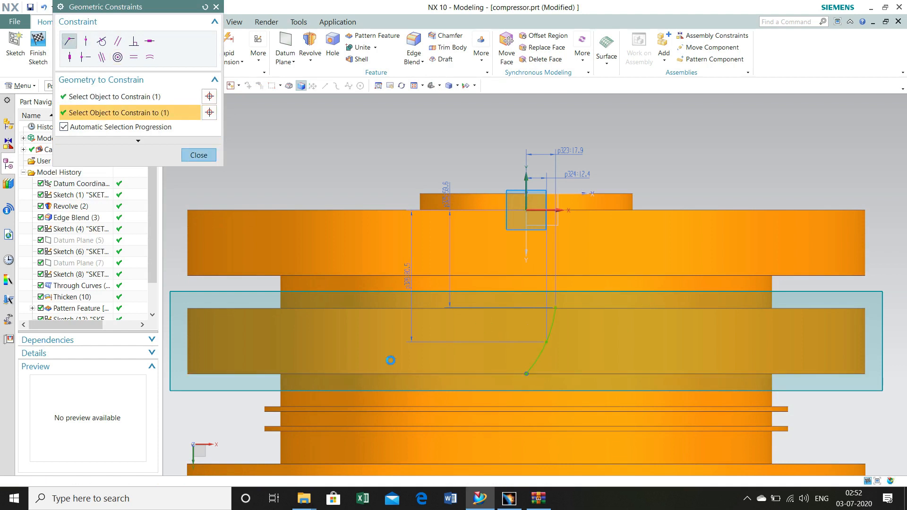
{"action": "left_click", "coordinate": [199, 155]}
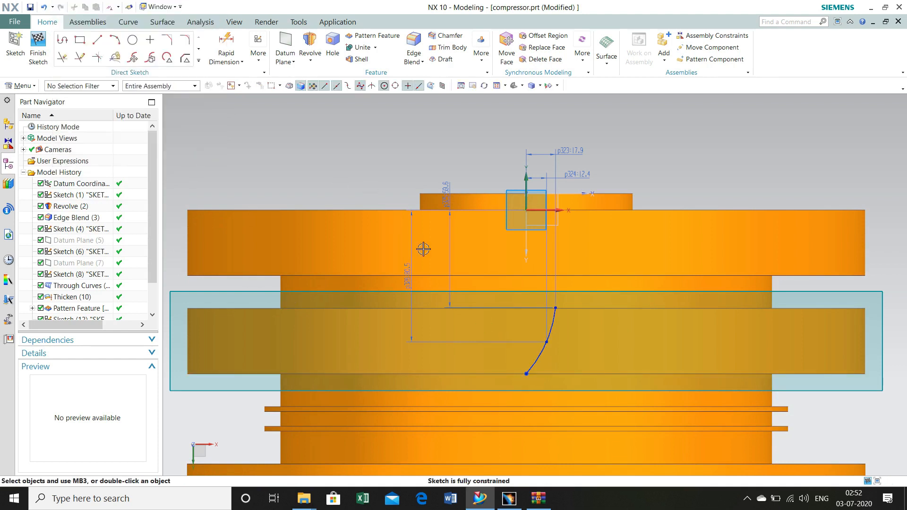
- Set the vertical dimension of the spline's upper end point to 59.62 mm
{"action": "scroll", "coordinate": [568, 297], "scroll_direction": "down", "scroll_amount": 3}
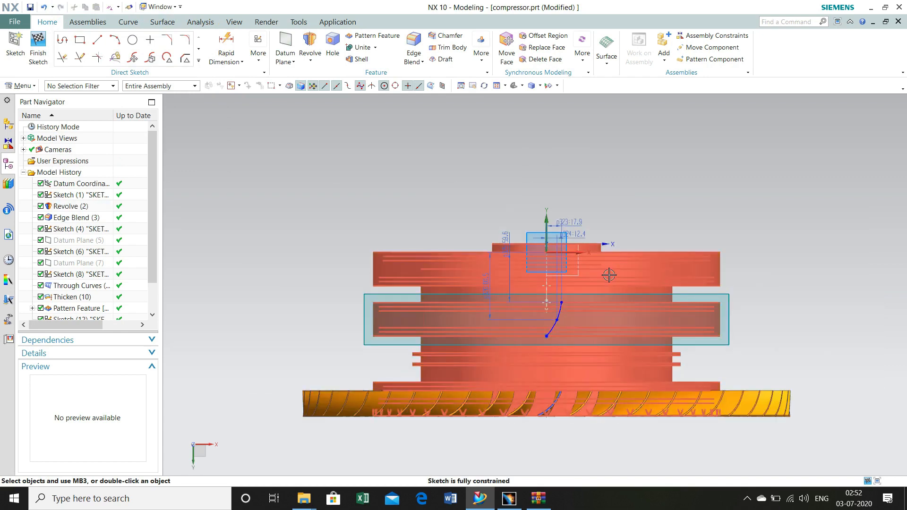
{"action": "scroll", "coordinate": [586, 257], "scroll_direction": "up", "scroll_amount": 3}
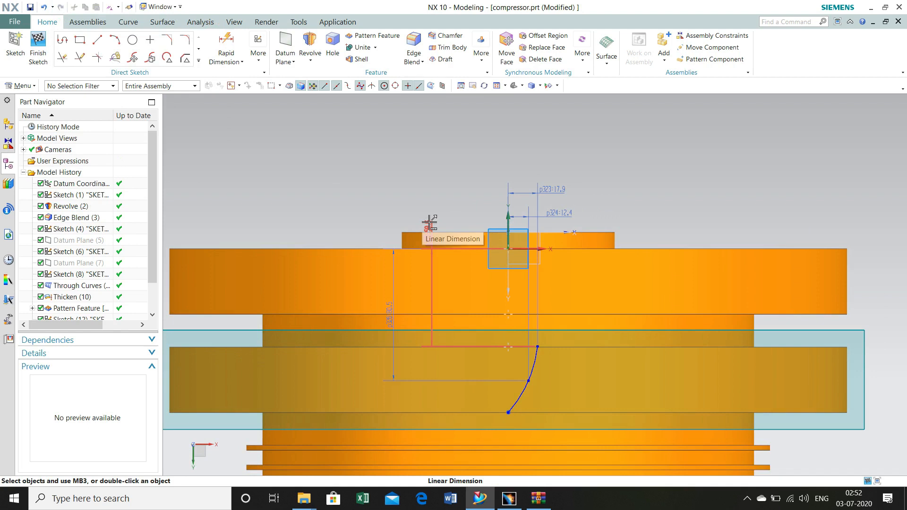
{"action": "left_click", "coordinate": [430, 222]}
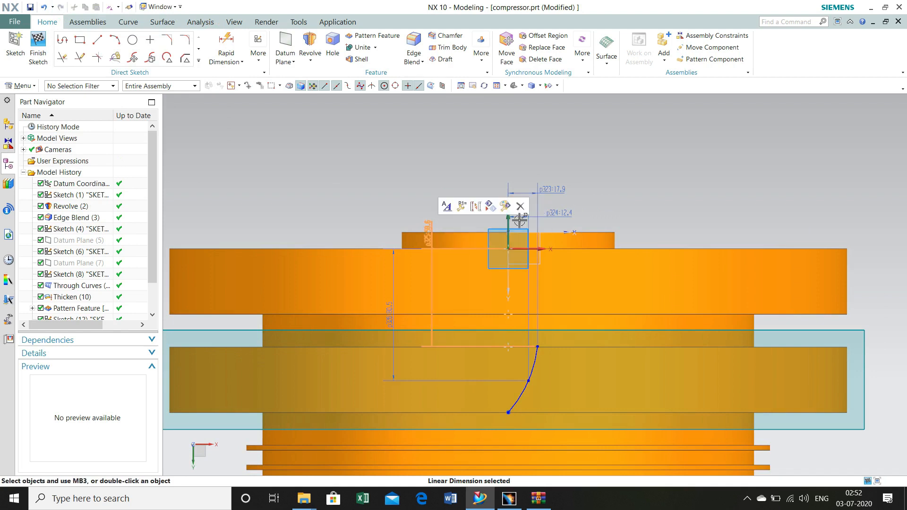
{"action": "double_click", "coordinate": [429, 223]}
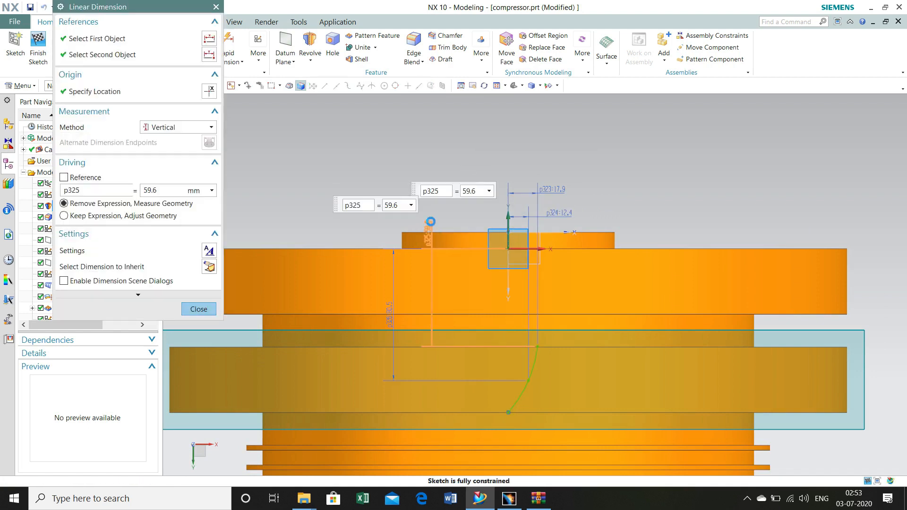
{"action": "left_click", "coordinate": [404, 206]}
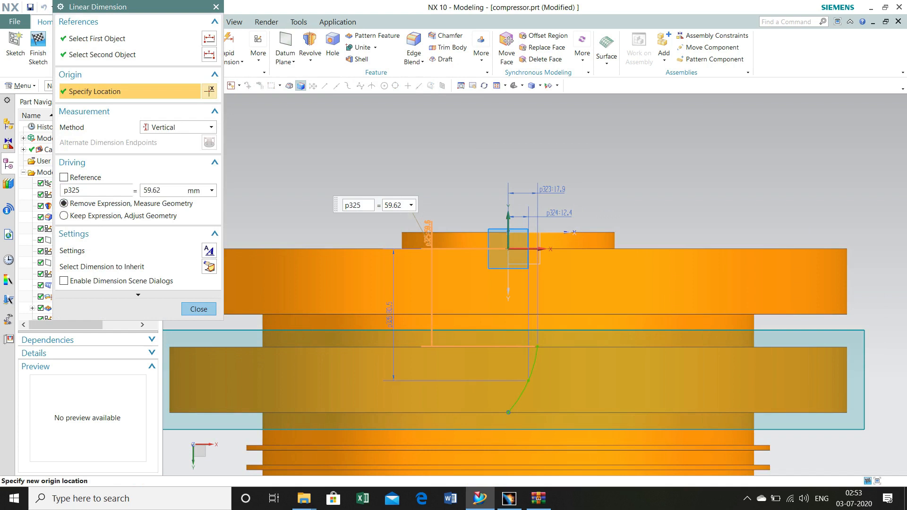
{"action": "left_click", "coordinate": [198, 309]}
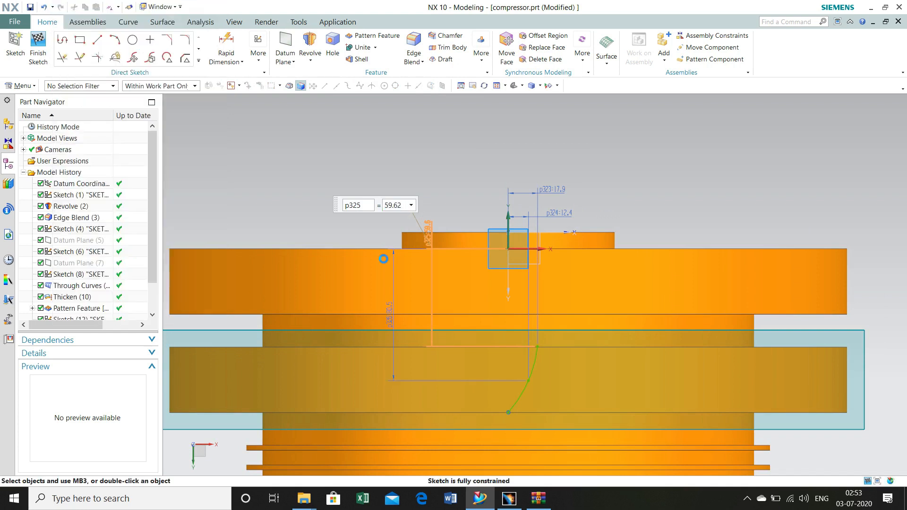
- Finish the blade profile sketch and create a datum plane offset 83 mm from the tangent plane at the middle ring
{"action": "scroll", "coordinate": [518, 340], "scroll_direction": "up", "scroll_amount": 3}
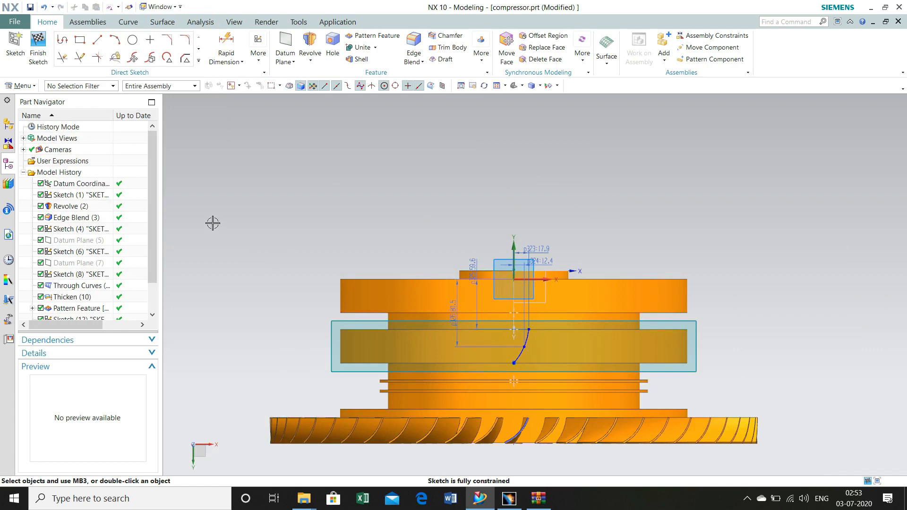
{"action": "left_click", "coordinate": [38, 52]}
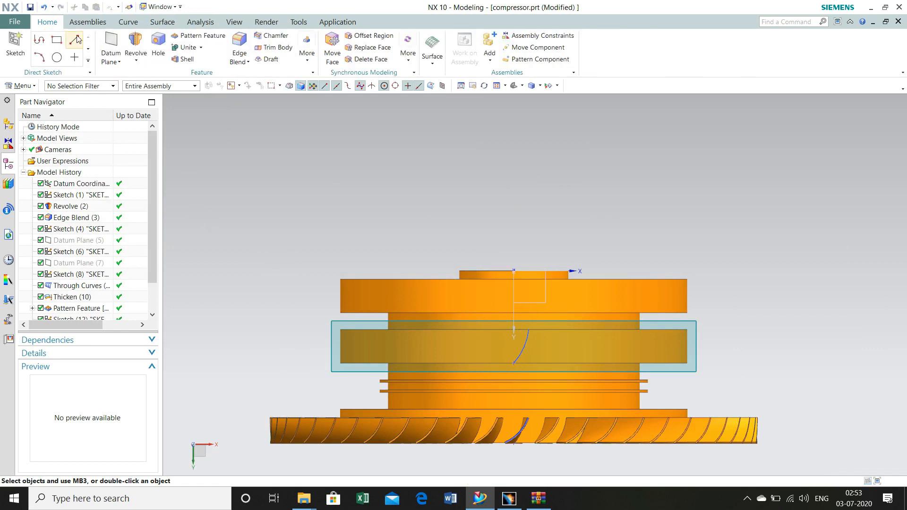
{"action": "left_click", "coordinate": [112, 45]}
{"action": "left_click", "coordinate": [332, 323]}
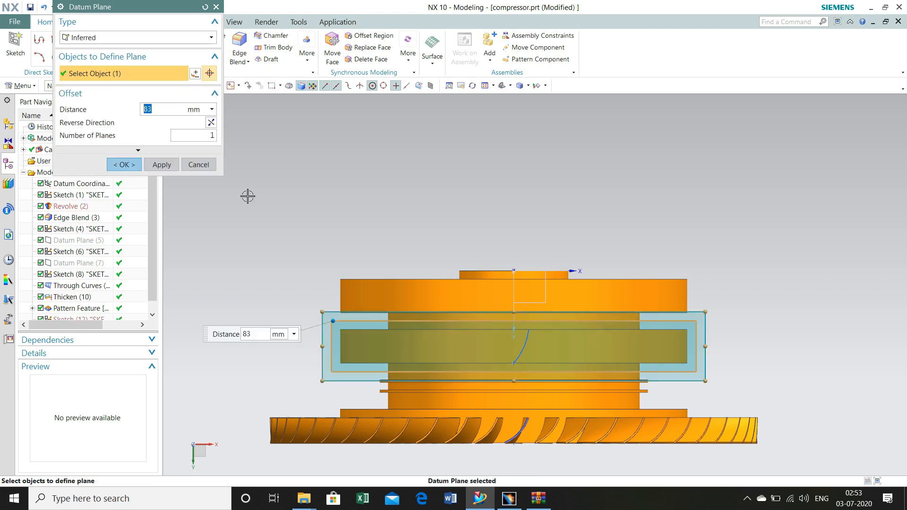
{"action": "left_click", "coordinate": [124, 165]}
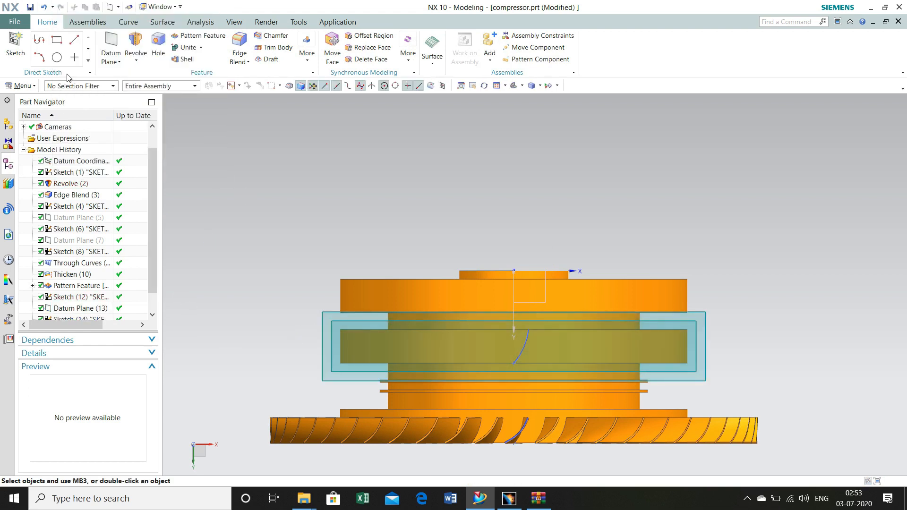
- Start a new sketch on the offset datum plane with the inferred horizontal reference and origin
{"action": "left_click", "coordinate": [15, 45]}
{"action": "left_click", "coordinate": [321, 314]}
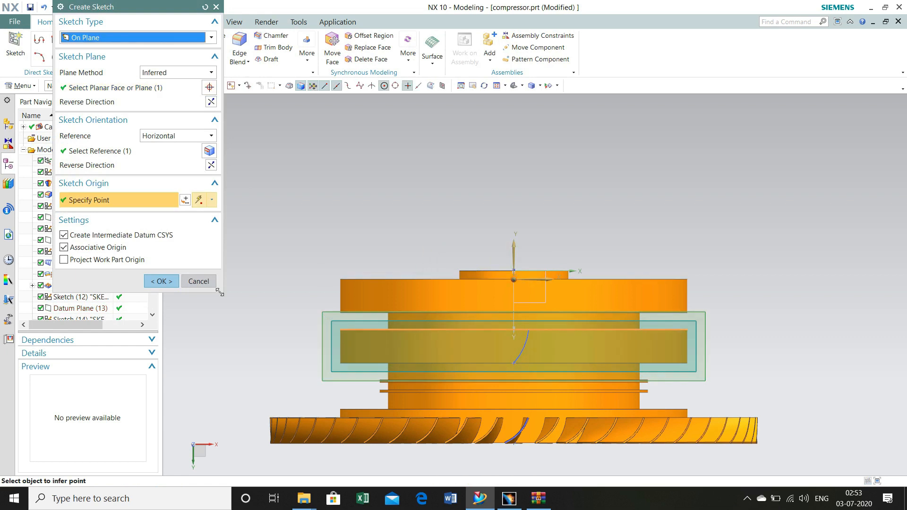
{"action": "left_click", "coordinate": [169, 285]}
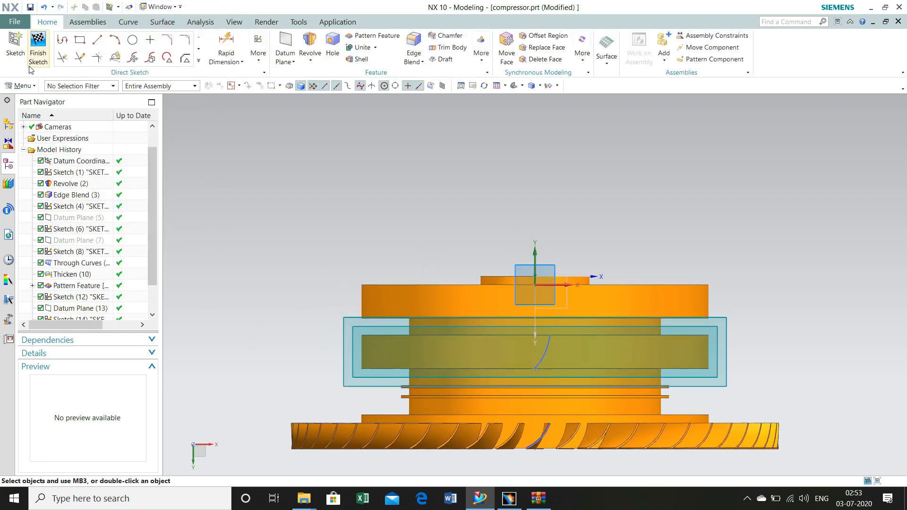
- Draw a degree 2 studio spline through three points across the middle ring, more strongly slanted than the first blade profile
{"action": "left_click", "coordinate": [198, 60]}
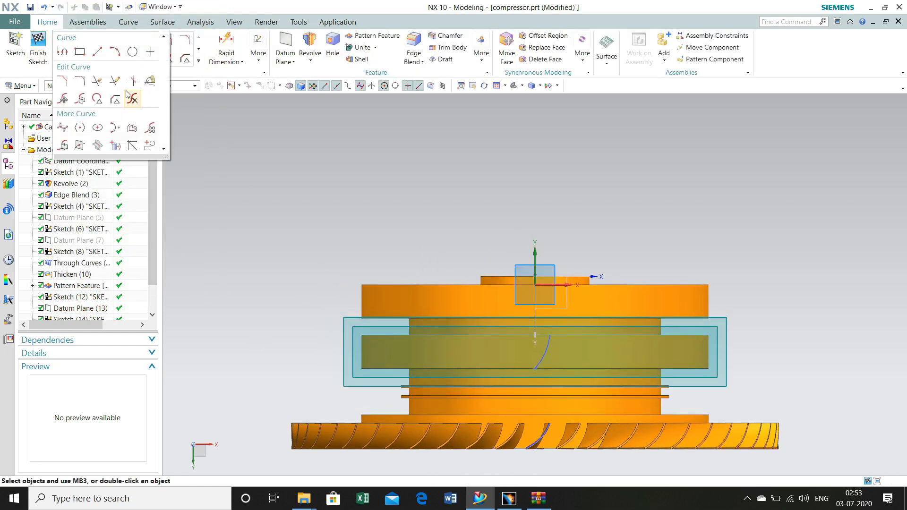
{"action": "left_click", "coordinate": [62, 127]}
{"action": "left_click", "coordinate": [562, 335]}
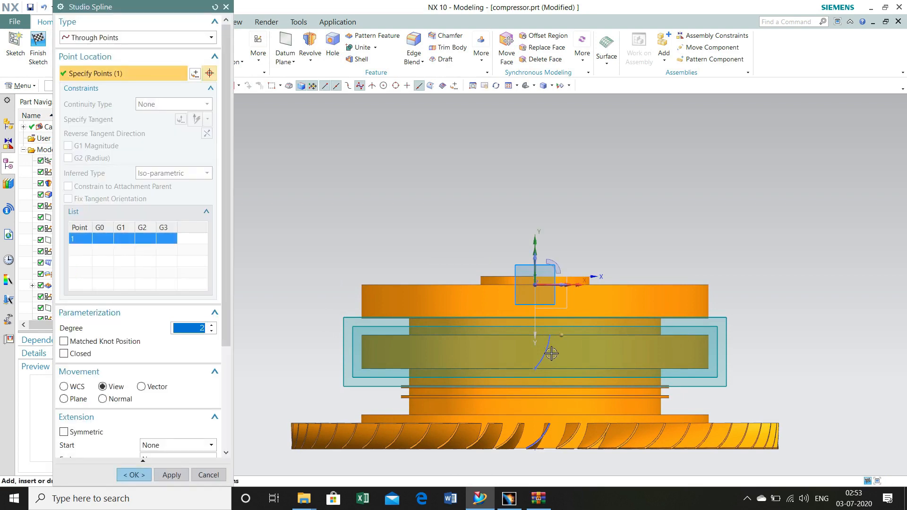
{"action": "left_click", "coordinate": [551, 354]}
{"action": "left_click", "coordinate": [524, 368]}
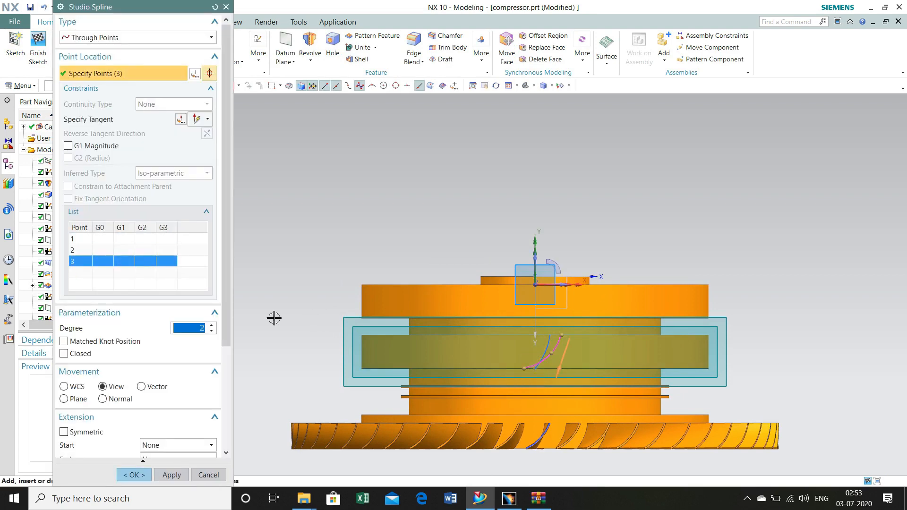
{"action": "left_click", "coordinate": [132, 475]}
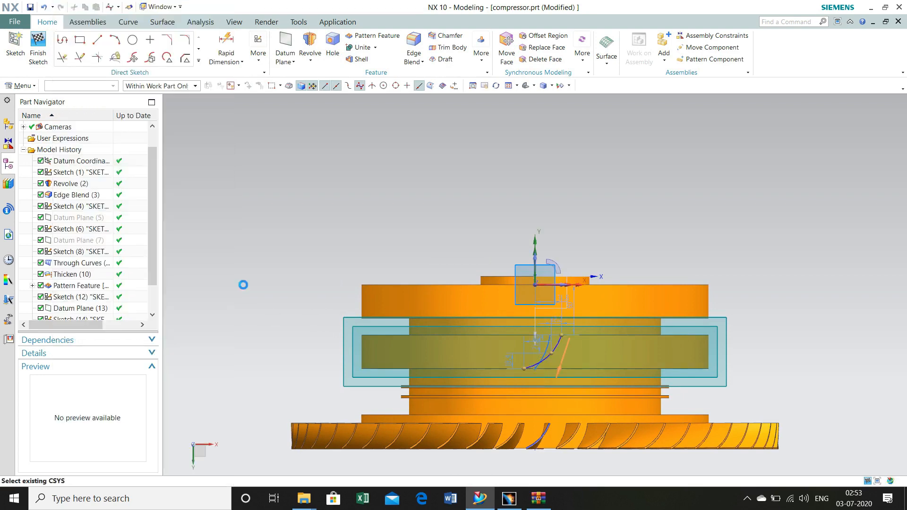
{"action": "left_click", "coordinate": [220, 49]}
{"action": "left_click", "coordinate": [562, 335]}
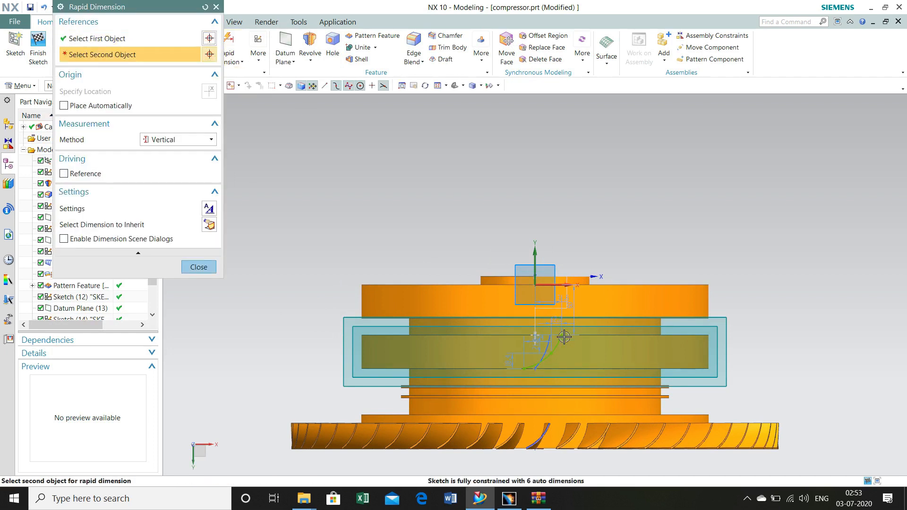
{"action": "left_click", "coordinate": [569, 340]}
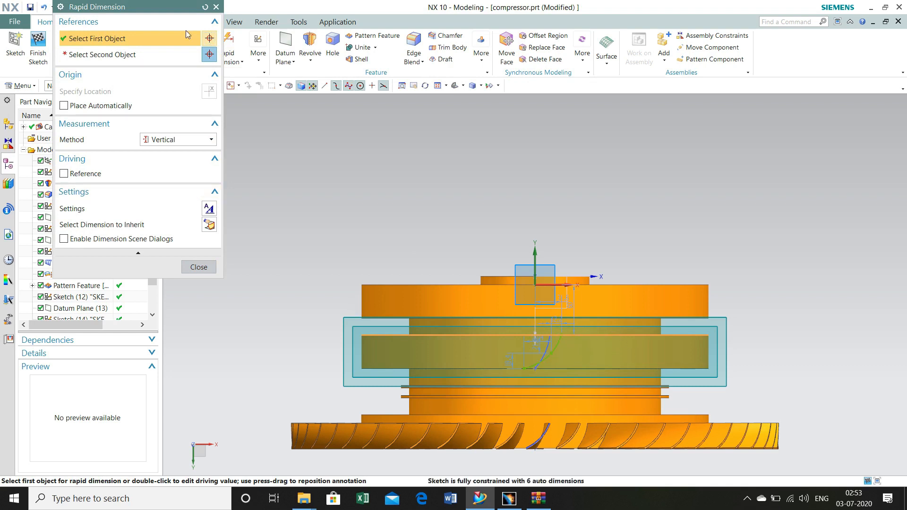
{"action": "left_click", "coordinate": [215, 7]}
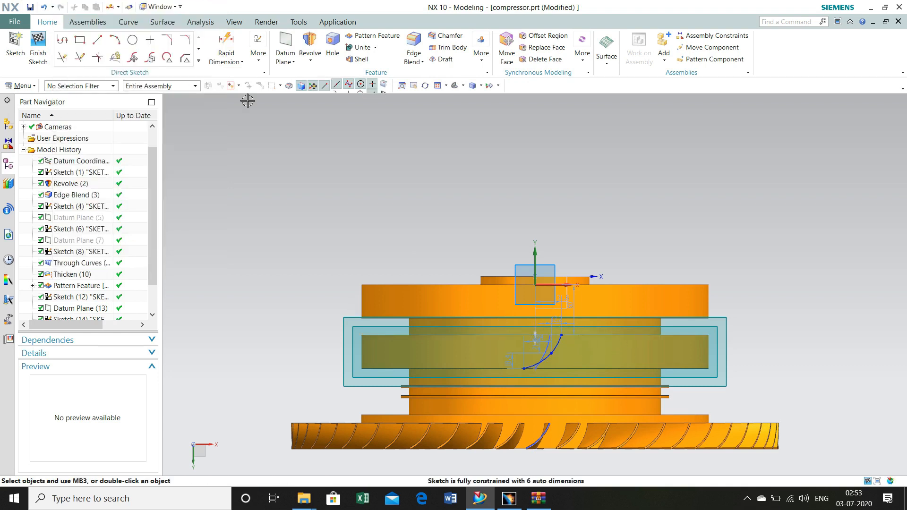
- Dimension the second spline's upper end point vertically from the sketch origin at 60.5 mm
{"action": "left_click", "coordinate": [562, 335]}
{"action": "left_click", "coordinate": [535, 285]}
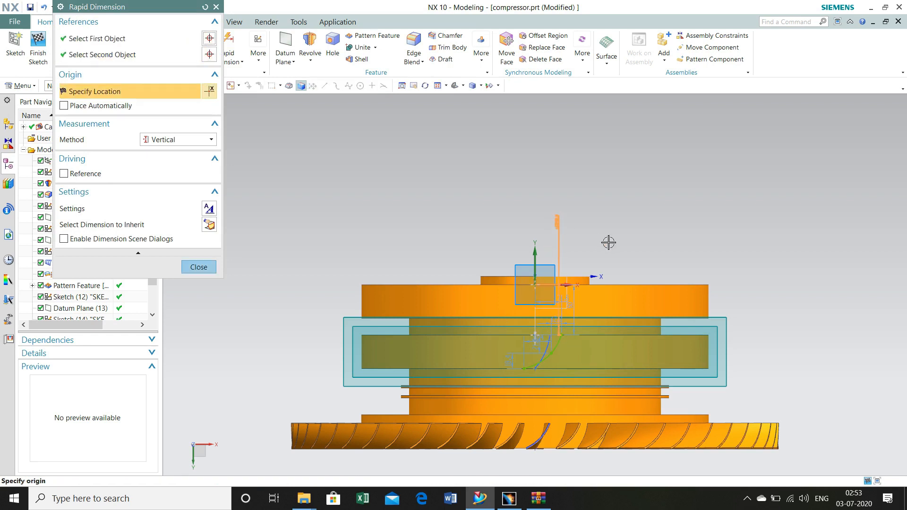
{"action": "left_click", "coordinate": [743, 271]}
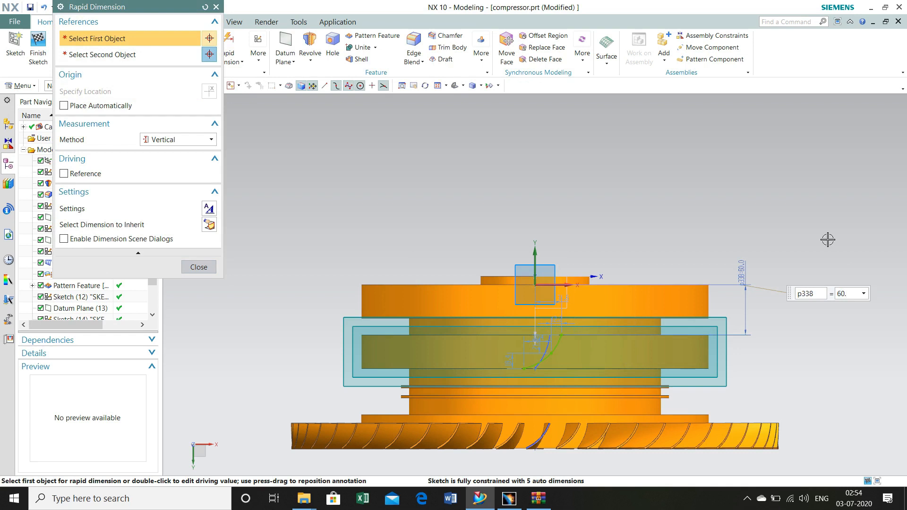
{"action": "type", "text": ".5"}
{"action": "key", "text": "Return"}
- Dimension the second spline's middle point vertically from the sketch origin at 81.3 mm
{"action": "left_click", "coordinate": [552, 354]}
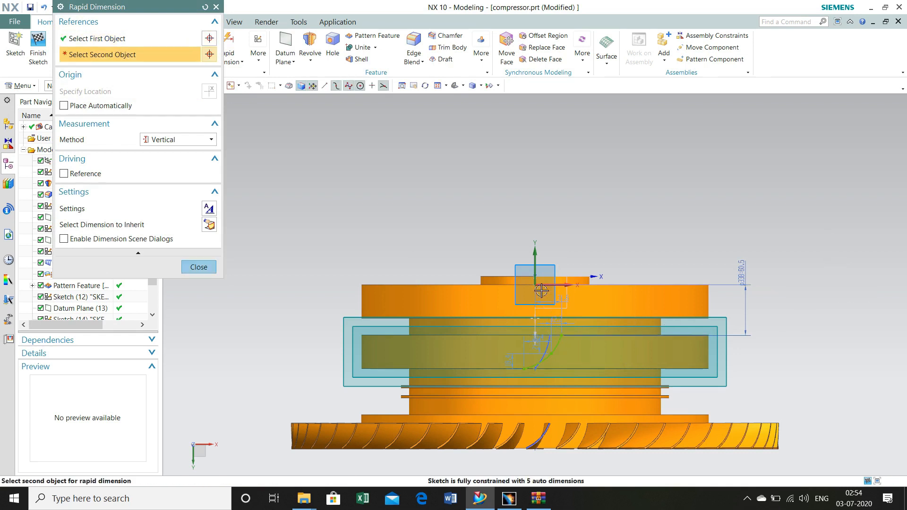
{"action": "left_click", "coordinate": [535, 285]}
{"action": "left_click", "coordinate": [789, 326]}
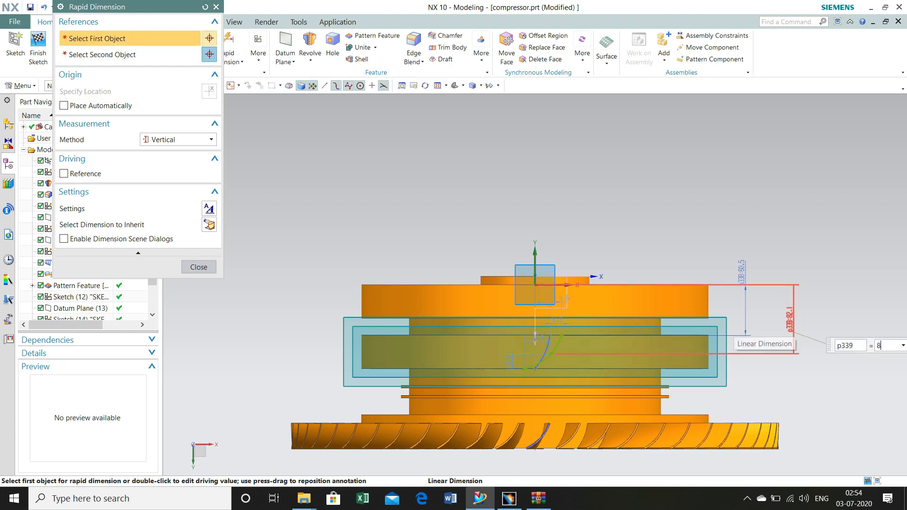
{"action": "type", "text": "81.3"}
{"action": "key", "text": "Return"}
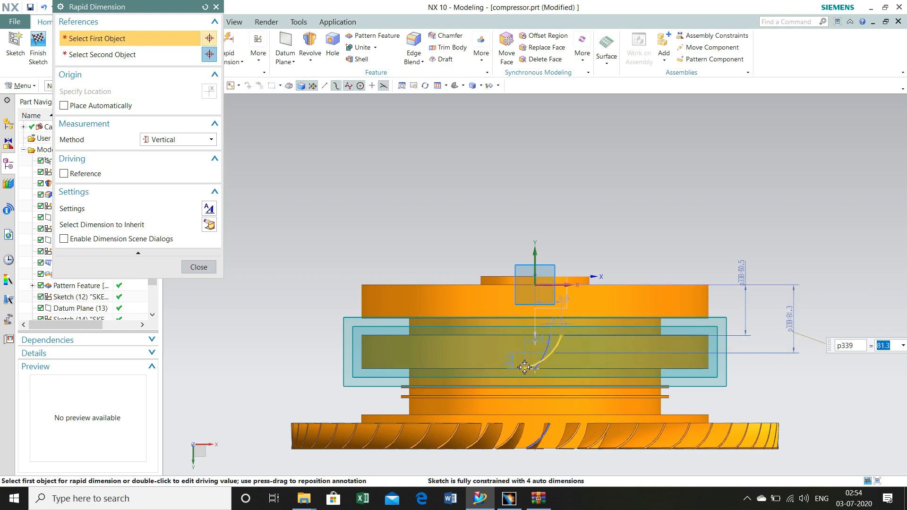
- Dimension the second spline's lower end point vertically from the sketch origin at 100.4 mm
{"action": "left_click", "coordinate": [524, 367]}
{"action": "left_click", "coordinate": [535, 285]}
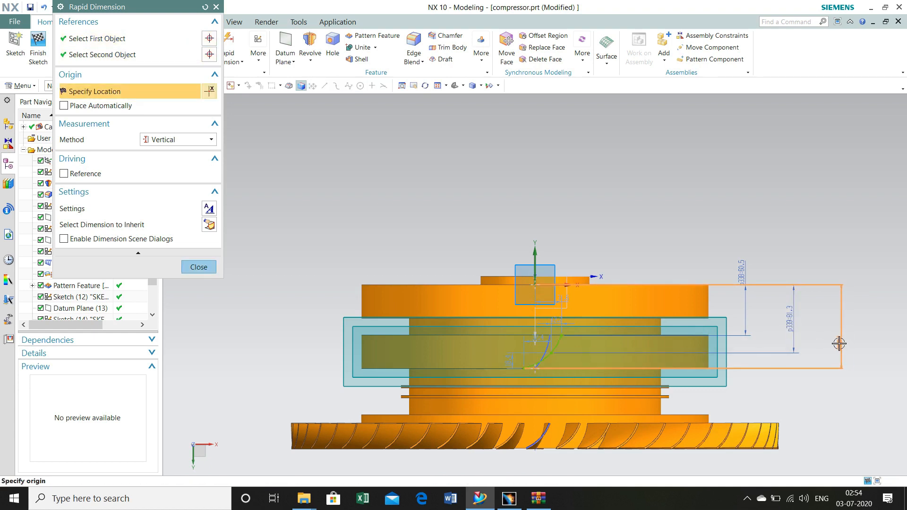
{"action": "left_click", "coordinate": [839, 342]}
{"action": "type", "text": "100"}
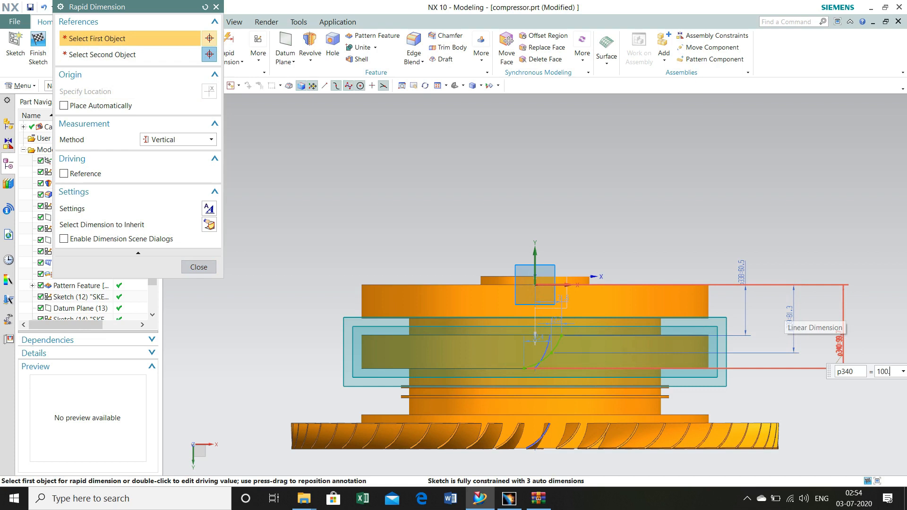
{"action": "type", "text": ".4"}
{"action": "key", "text": "Return"}
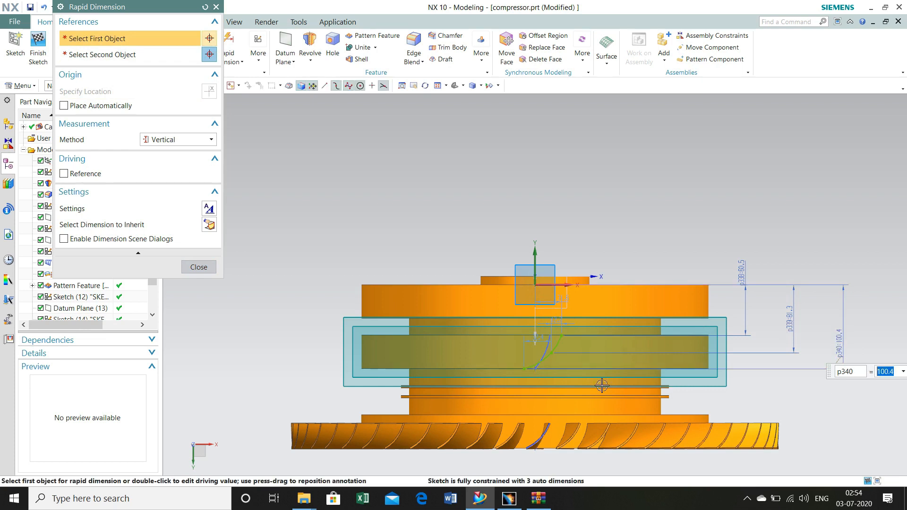
- Dimension the second spline's upper end point horizontally from the sketch origin at 28.2 mm
{"action": "left_click", "coordinate": [178, 139]}
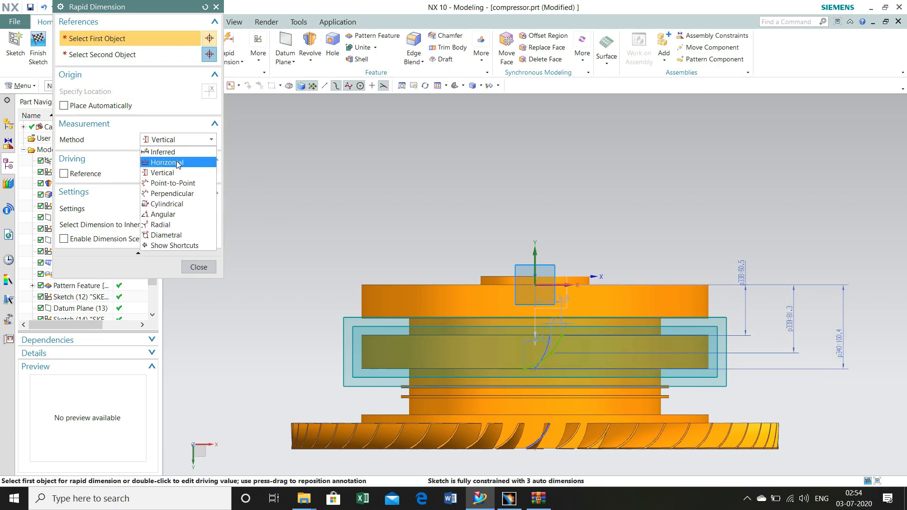
{"action": "left_click", "coordinate": [163, 160]}
{"action": "left_click", "coordinate": [535, 336]}
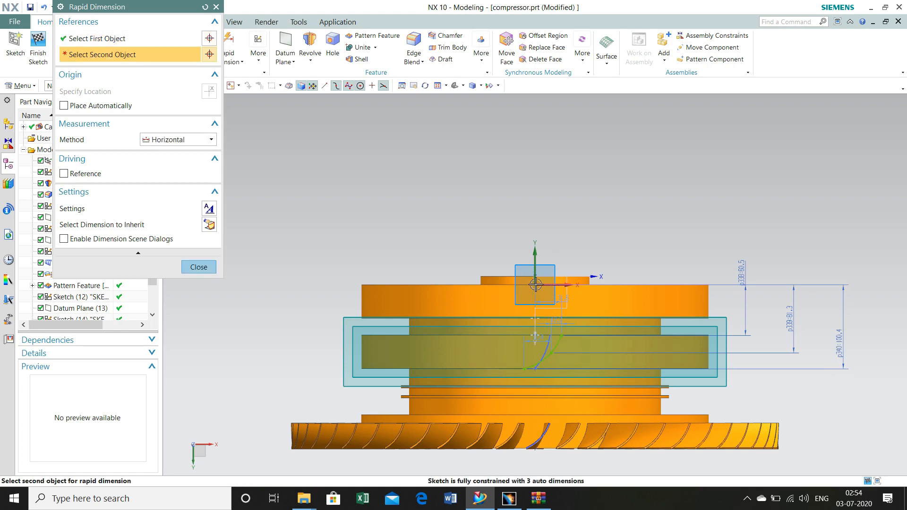
{"action": "left_click", "coordinate": [201, 270]}
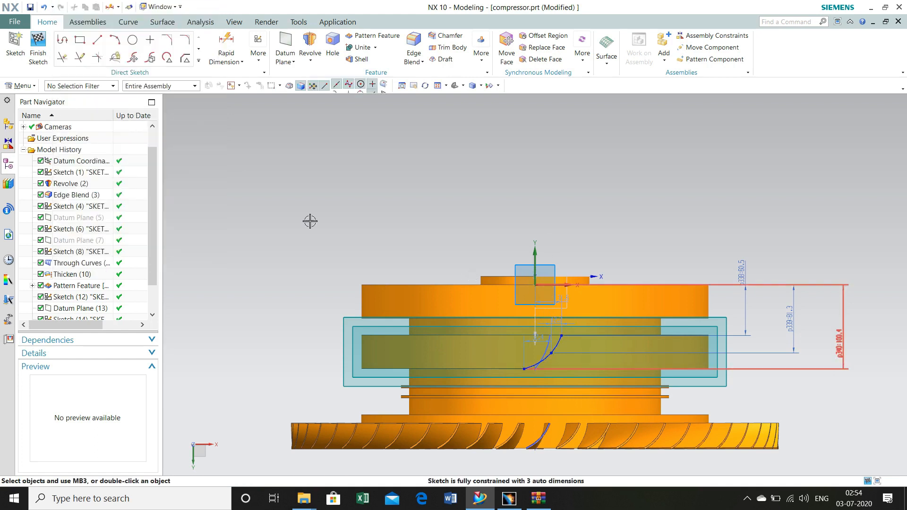
{"action": "key", "text": "d"}
{"action": "left_click", "coordinate": [561, 332]}
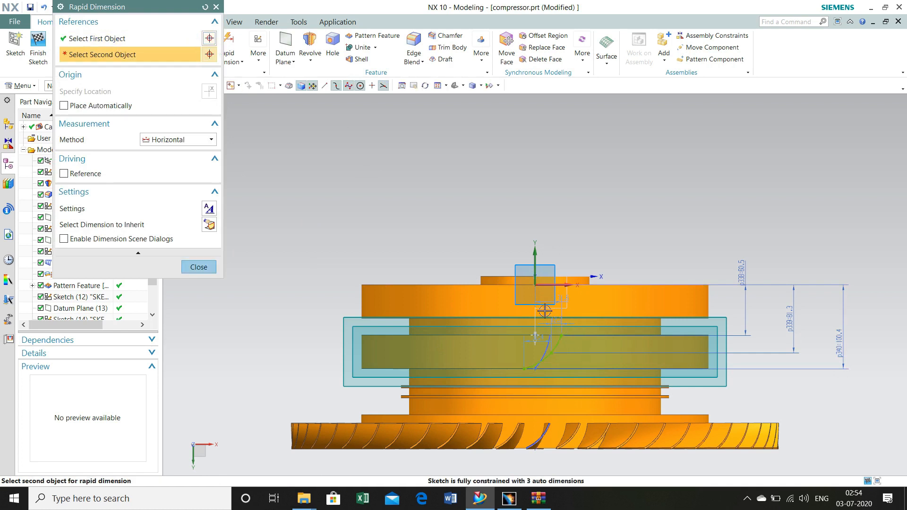
{"action": "left_click", "coordinate": [535, 283]}
{"action": "left_click", "coordinate": [553, 207]}
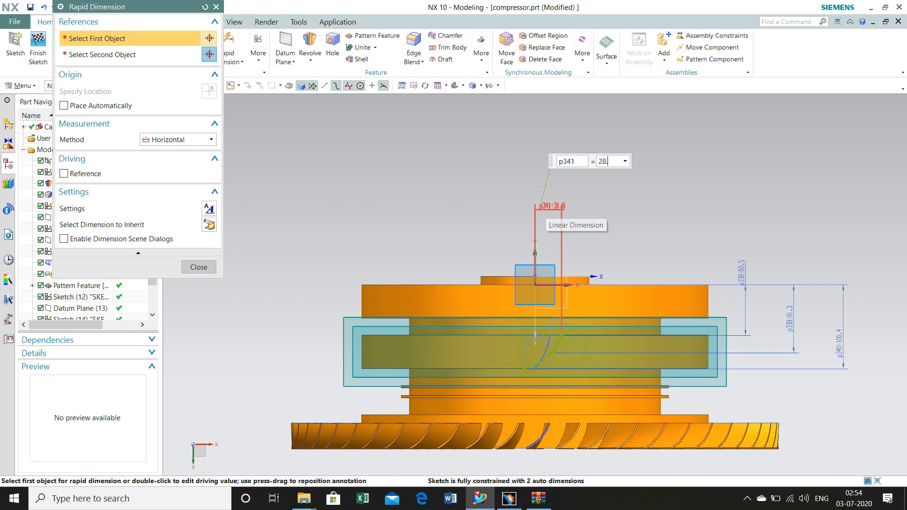
{"action": "key", "text": "Return"}
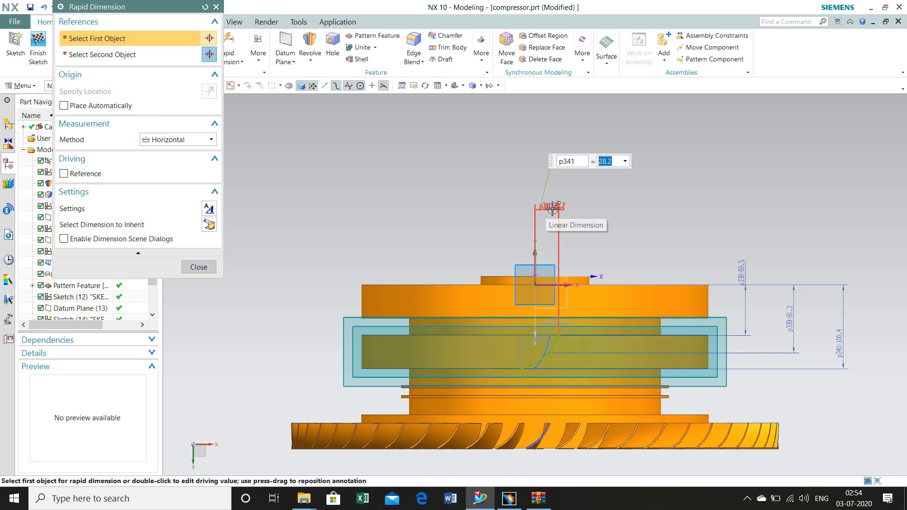
- Dimension the second spline's middle point horizontally from the sketch origin at 10.5 mm
{"action": "left_click", "coordinate": [550, 262]}
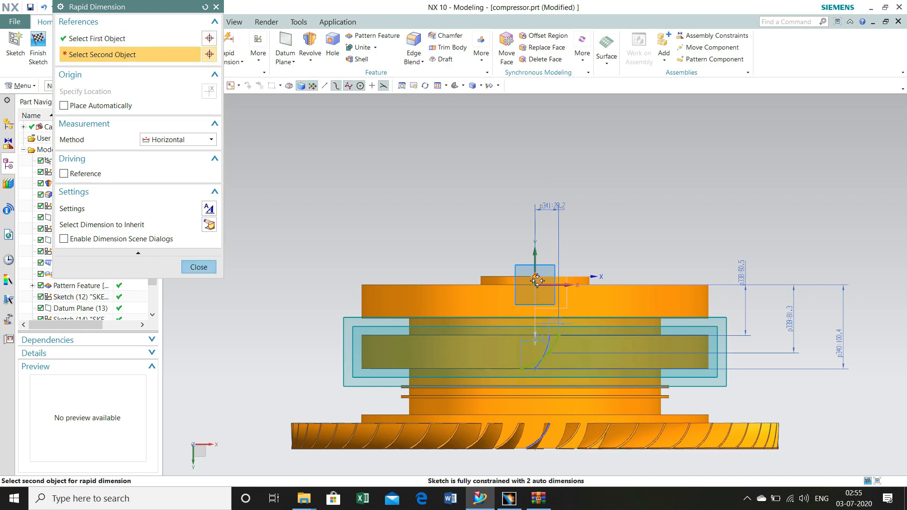
{"action": "left_click", "coordinate": [537, 281]}
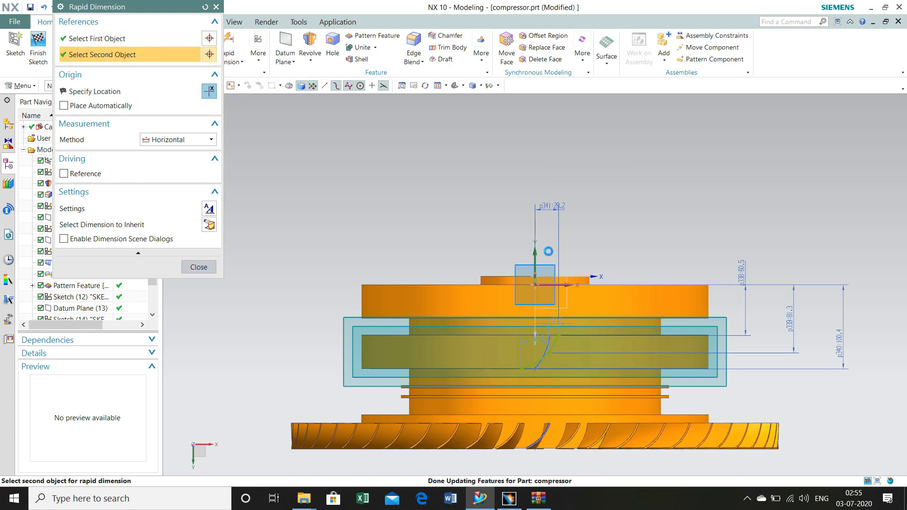
{"action": "left_click", "coordinate": [571, 224]}
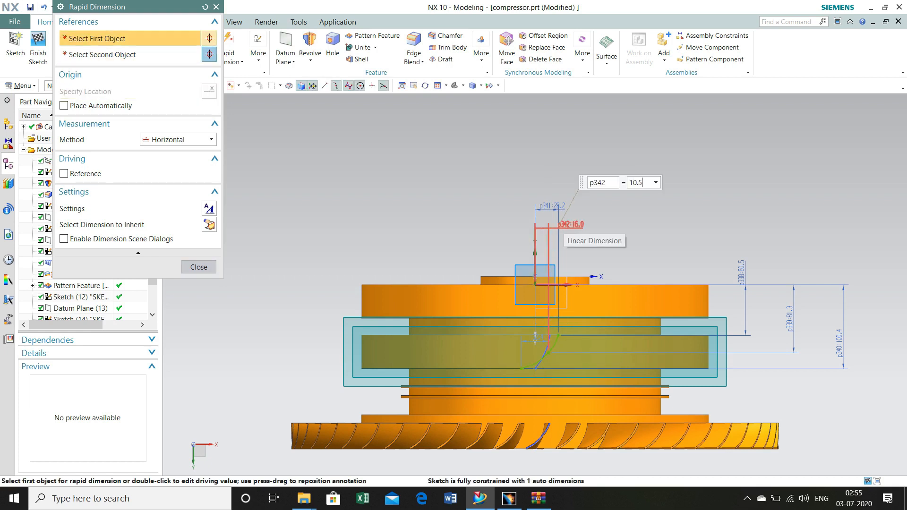
{"action": "type", "text": ".5"}
{"action": "key", "text": "Return"}
- Dimension the second spline's lower end point horizontally from the sketch origin at 14.81 mm and finish the sketch
{"action": "left_click", "coordinate": [536, 281]}
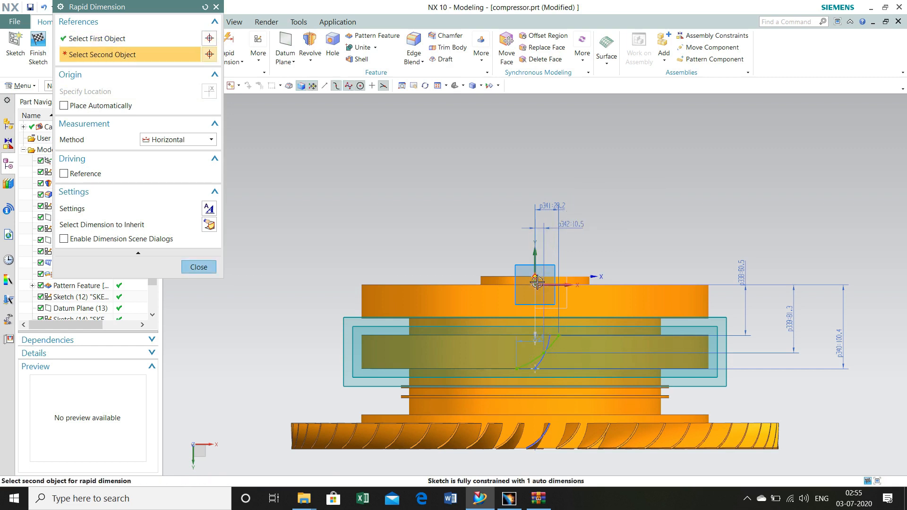
{"action": "left_click", "coordinate": [517, 368]}
{"action": "left_click", "coordinate": [500, 234]}
{"action": "type", "text": "14.8"}
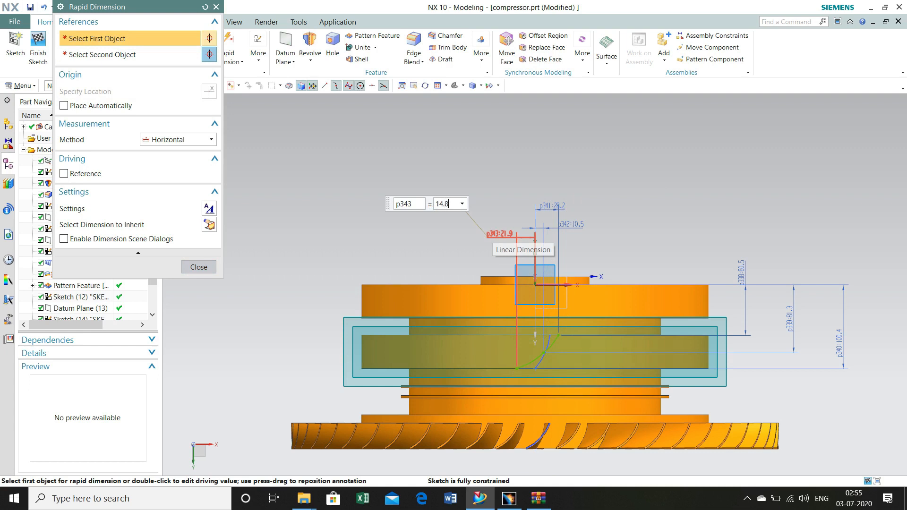
{"action": "type", "text": "1"}
{"action": "key", "text": "Return"}
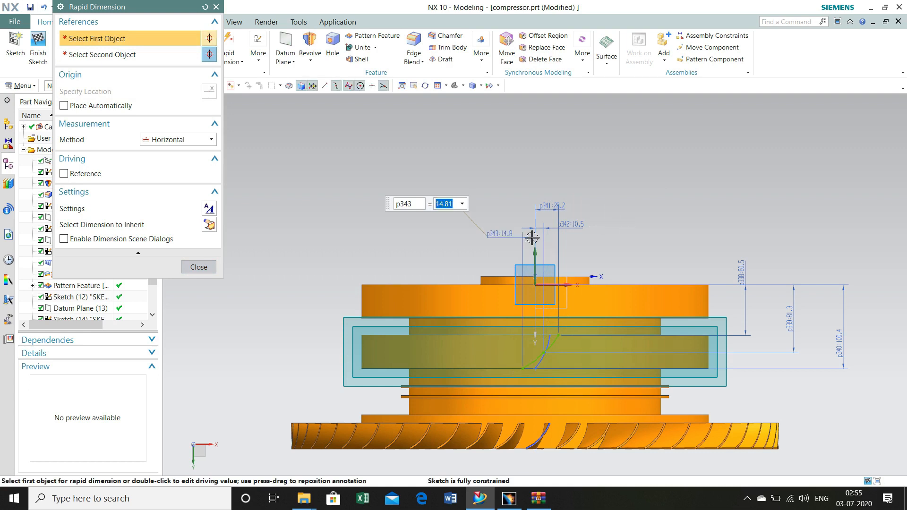
{"action": "left_click", "coordinate": [199, 267]}
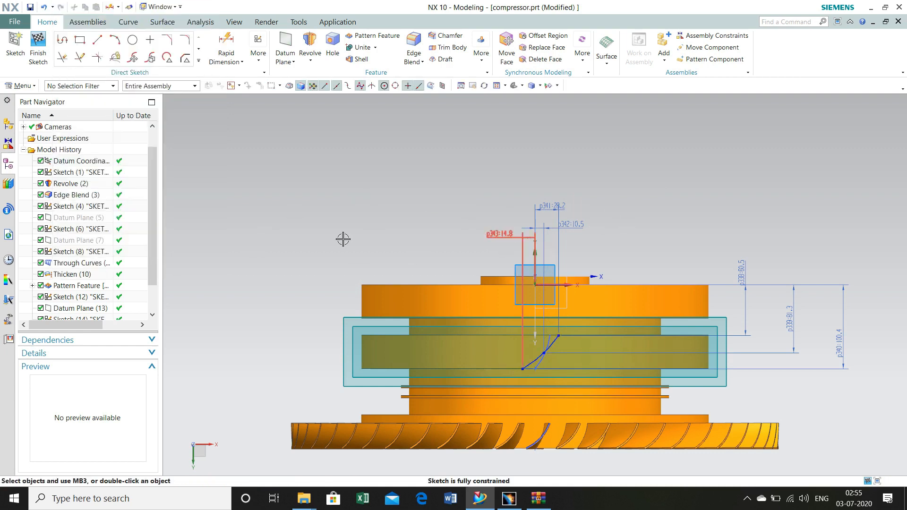
{"action": "left_click", "coordinate": [38, 48]}
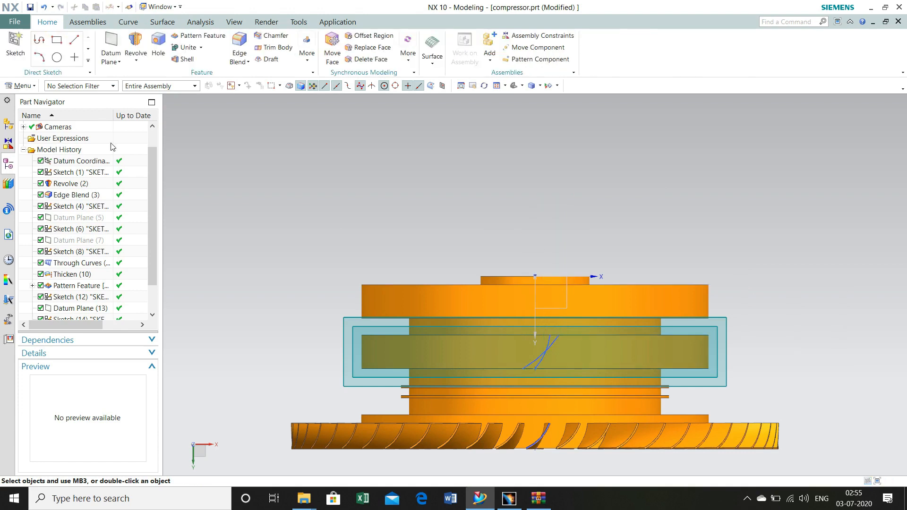
- Create a Through Curves surface between the two spline profiles on the middle ring's datum planes
{"action": "middle_click_drag", "start_coordinate": [245, 251], "coordinate": [241, 231]}
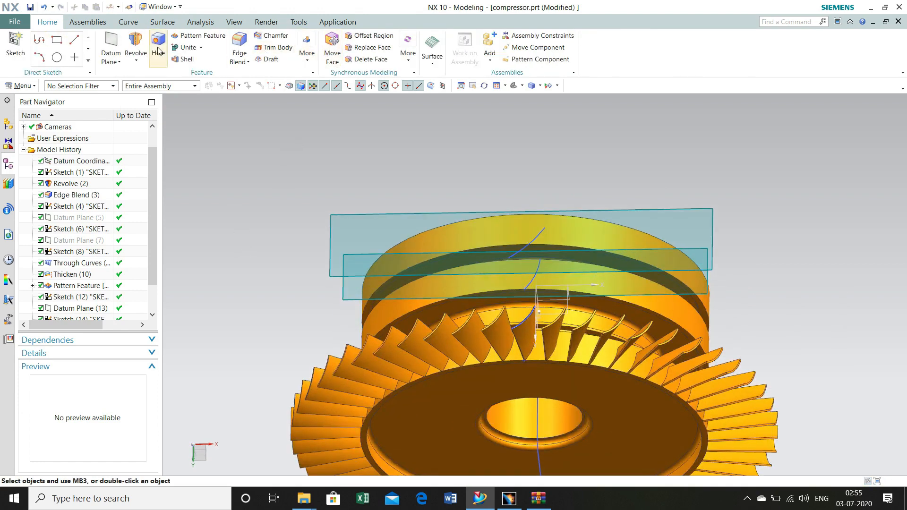
{"action": "left_click", "coordinate": [435, 69]}
{"action": "left_click", "coordinate": [492, 90]}
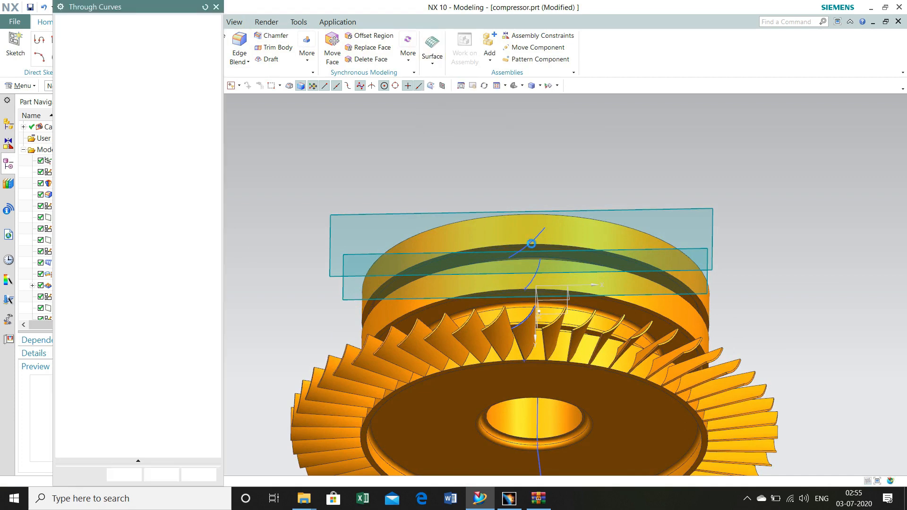
{"action": "left_click", "coordinate": [535, 272]}
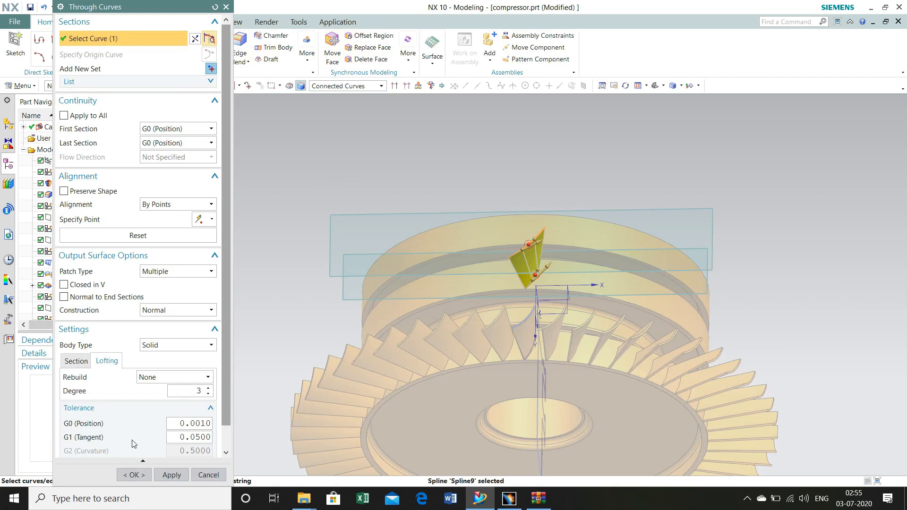
{"action": "left_click", "coordinate": [137, 470]}
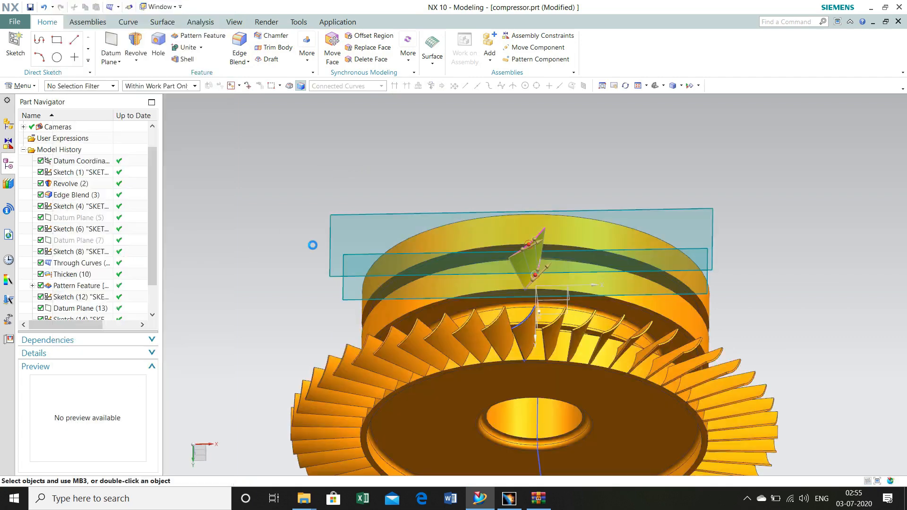
- Thicken the new blade surface with offsets of 1 mm and -1 mm, united with the compressor body
{"action": "middle_click_drag", "start_coordinate": [312, 245], "coordinate": [271, 251]}
{"action": "left_click", "coordinate": [162, 22]}
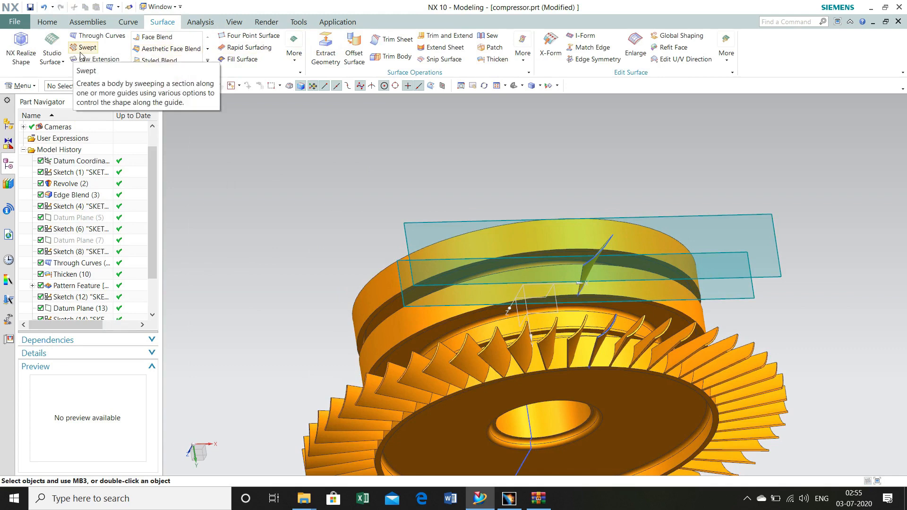
{"action": "left_click", "coordinate": [484, 61]}
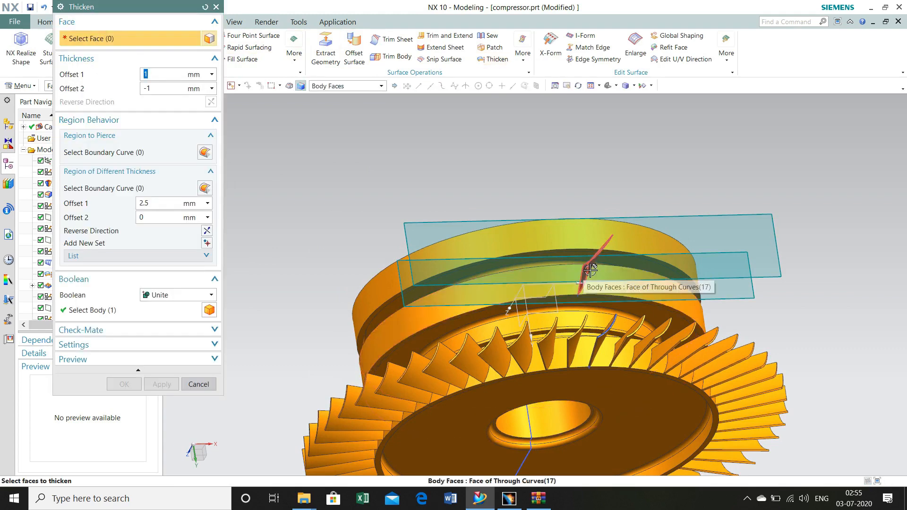
{"action": "left_click", "coordinate": [587, 268]}
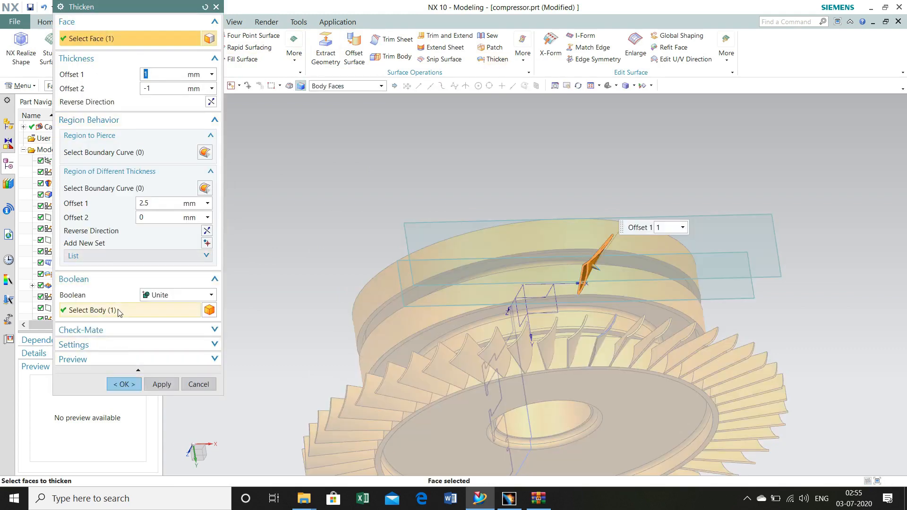
{"action": "left_click", "coordinate": [123, 384]}
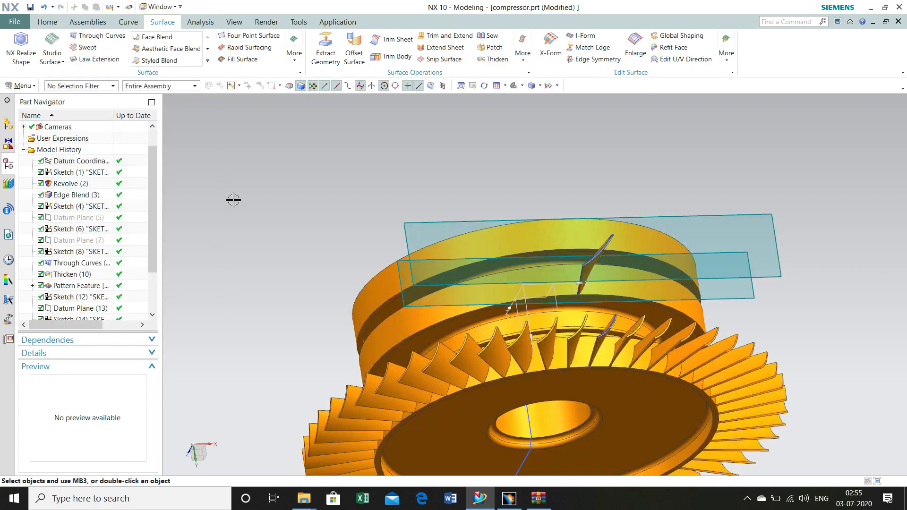
- Pattern the thickened blade circularly about the hub's centre along the YC axis, with count 50 over a 360° span
{"action": "left_click", "coordinate": [47, 22]}
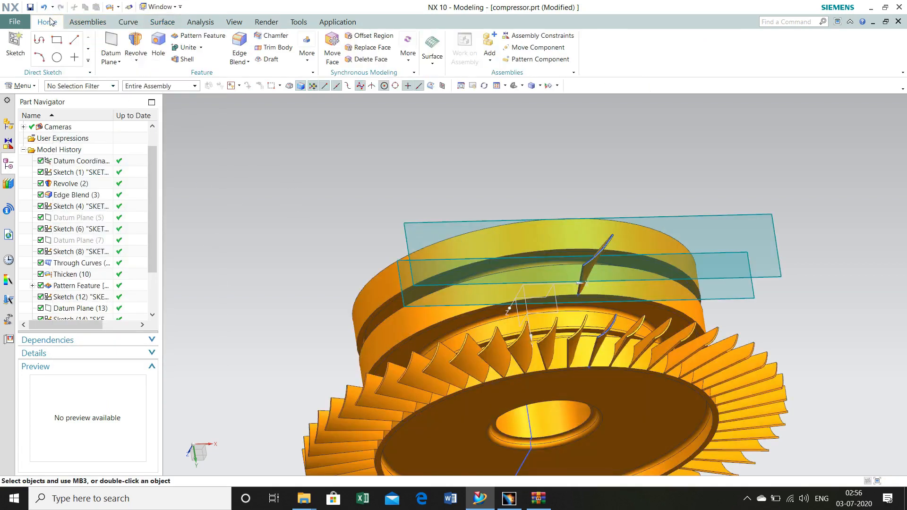
{"action": "left_click", "coordinate": [194, 36]}
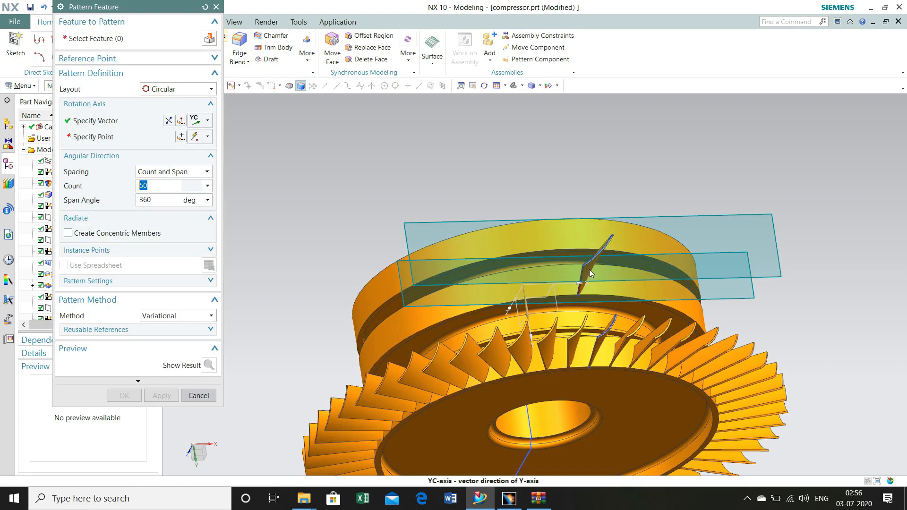
{"action": "left_click", "coordinate": [590, 266]}
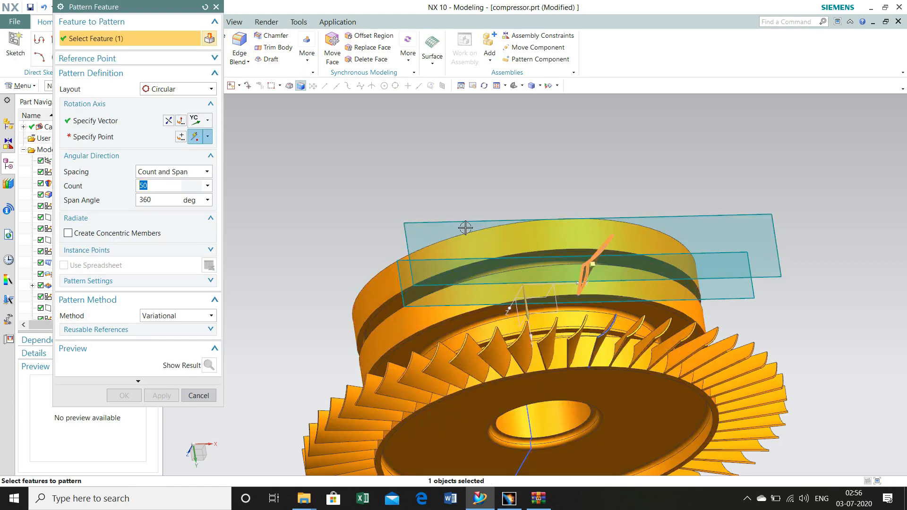
{"action": "left_click", "coordinate": [107, 140]}
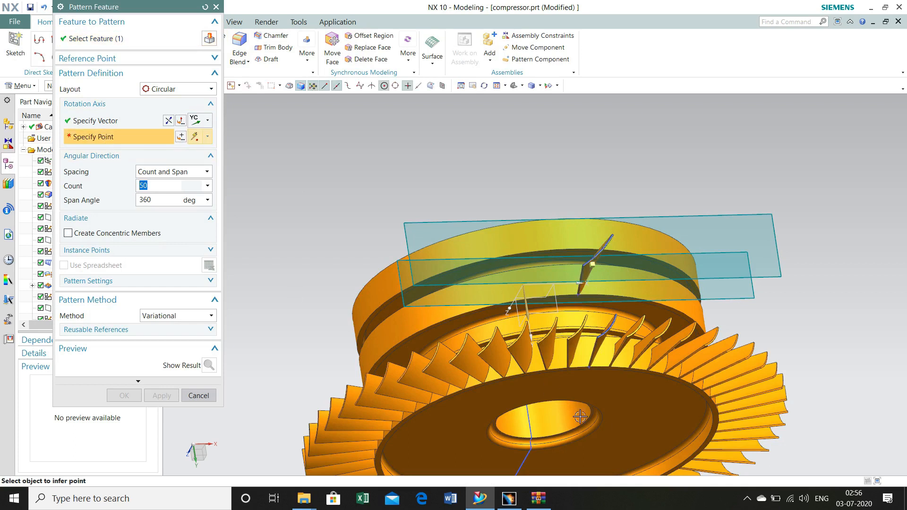
{"action": "left_click", "coordinate": [610, 432]}
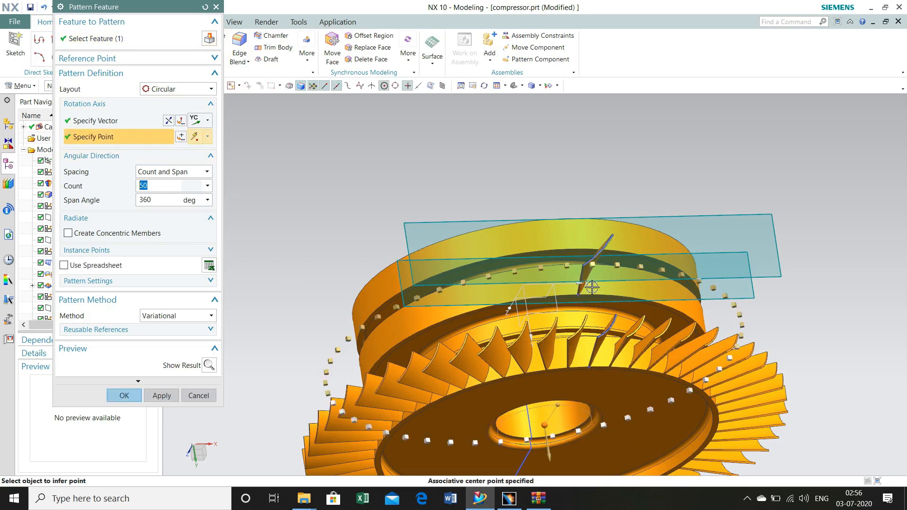
{"action": "left_click", "coordinate": [124, 396]}
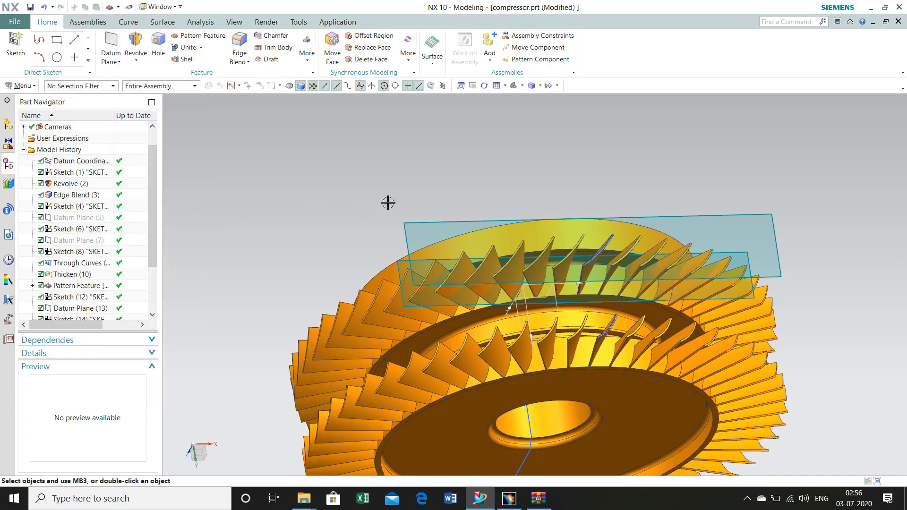
- Hide the offset datum plane, Datum Plane (15), used for the outer blade profile
{"action": "middle_click_drag", "start_coordinate": [411, 169], "coordinate": [397, 188]}
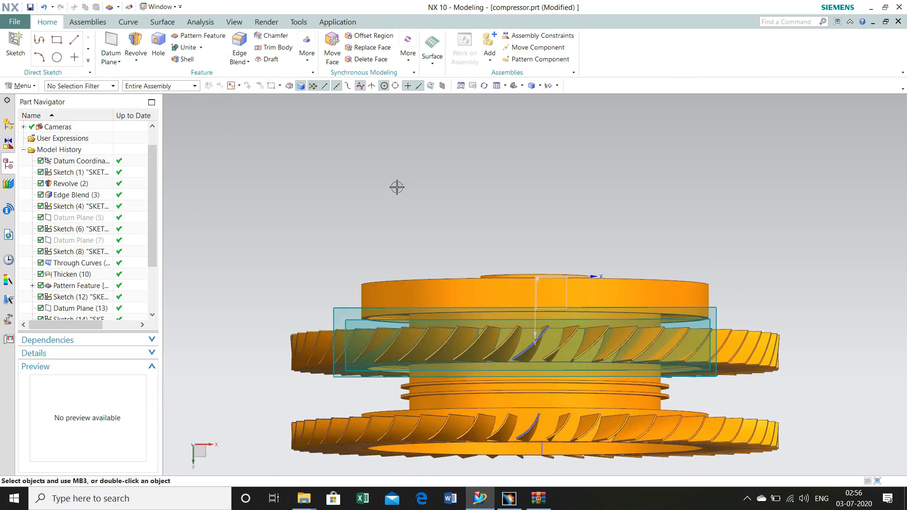
{"action": "scroll", "coordinate": [112, 288], "scroll_direction": "down", "scroll_amount": 2}
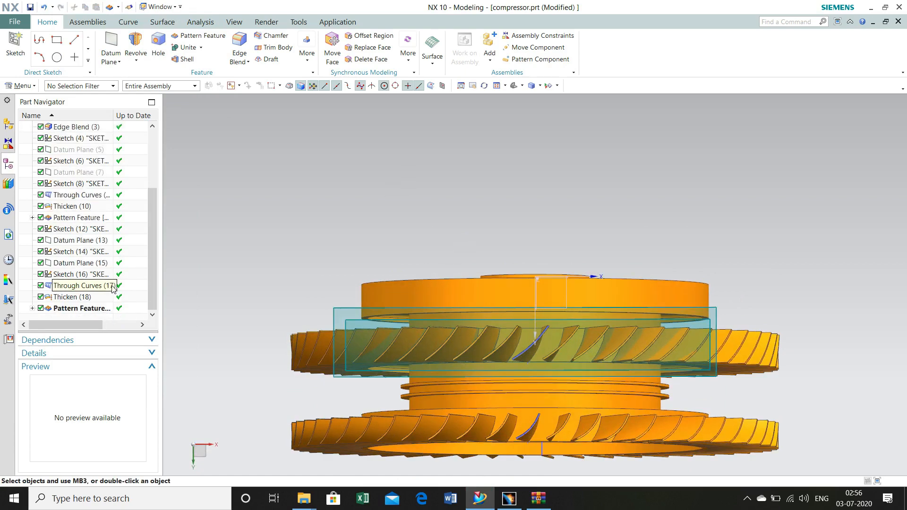
{"action": "left_click", "coordinate": [75, 263]}
{"action": "right_click", "coordinate": [76, 263]}
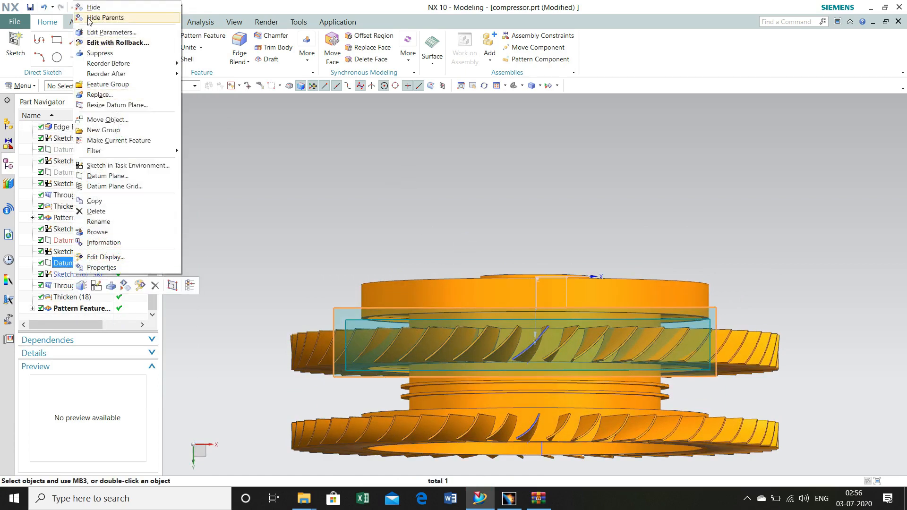
{"action": "left_click", "coordinate": [96, 9]}
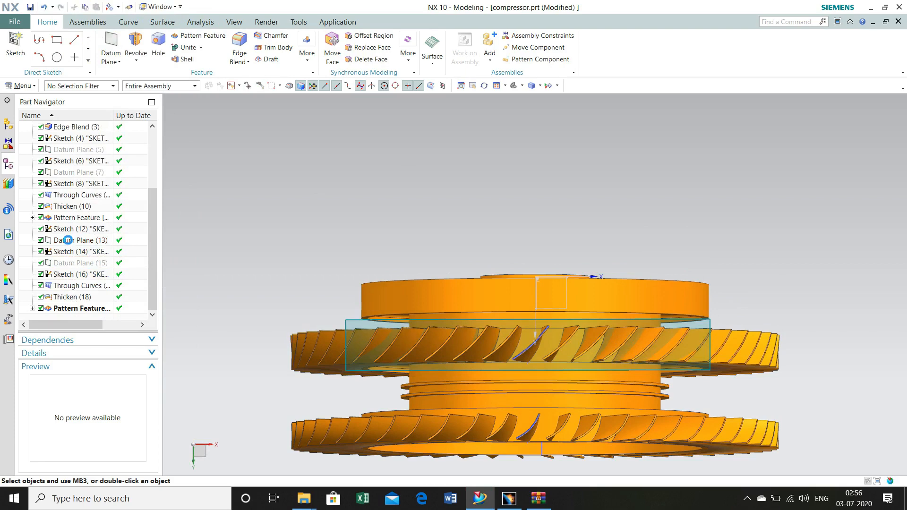
- Hide Datum Plane (13), the datum plane still showing on the middle ring
{"action": "right_click", "coordinate": [68, 240]}
{"action": "left_click", "coordinate": [95, 223]}
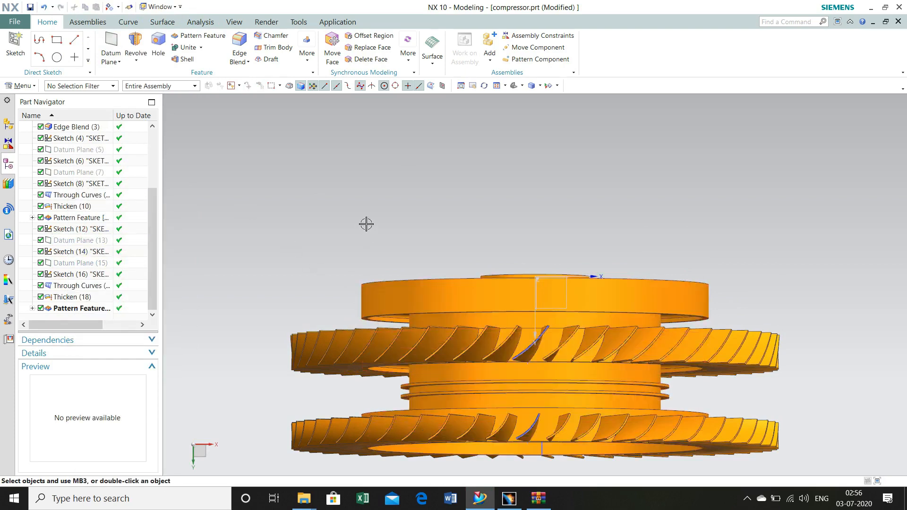
- Create a sketch on the flat underside of the top ring, keeping the inferred orientation and origin
{"action": "scroll", "coordinate": [366, 224], "scroll_direction": "down", "scroll_amount": 2}
{"action": "left_click", "coordinate": [15, 45]}
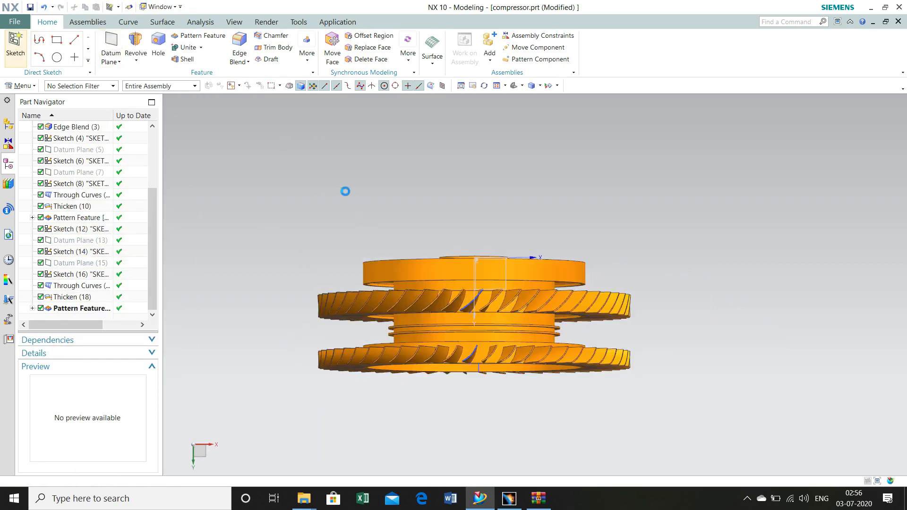
{"action": "middle_click_drag", "start_coordinate": [358, 225], "coordinate": [405, 228]}
{"action": "scroll", "coordinate": [489, 240], "scroll_direction": "up", "scroll_amount": 5}
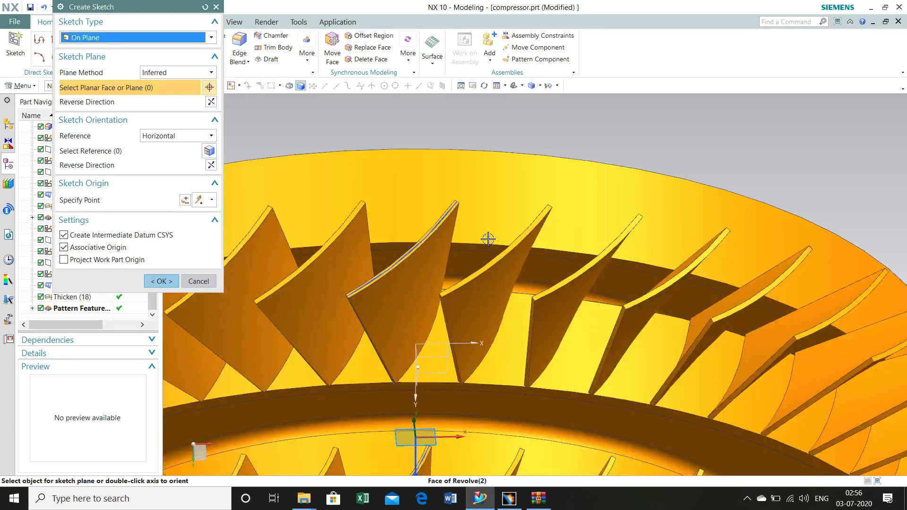
{"action": "scroll", "coordinate": [488, 240], "scroll_direction": "up", "scroll_amount": 3}
{"action": "left_click", "coordinate": [445, 183]}
{"action": "scroll", "coordinate": [337, 203], "scroll_direction": "up", "scroll_amount": 3}
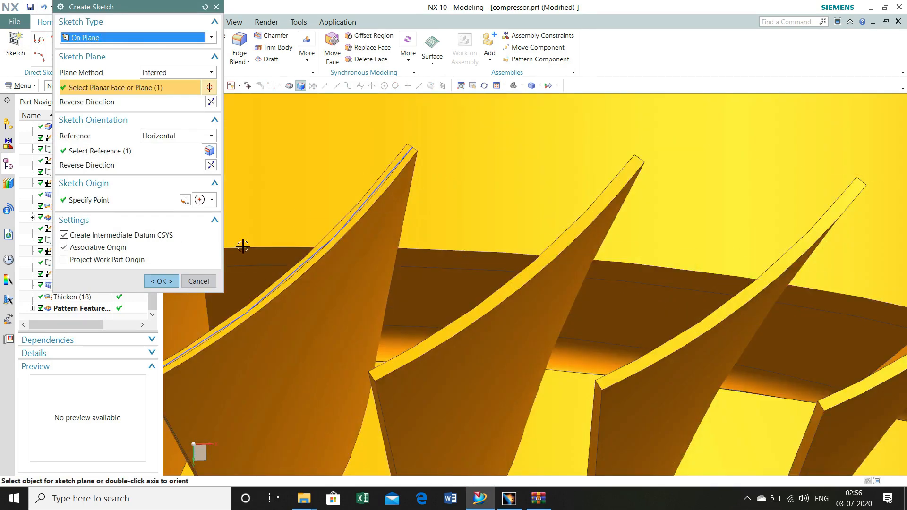
{"action": "middle_click", "coordinate": [336, 203]}
{"action": "scroll", "coordinate": [416, 235], "scroll_direction": "down", "scroll_amount": 6}
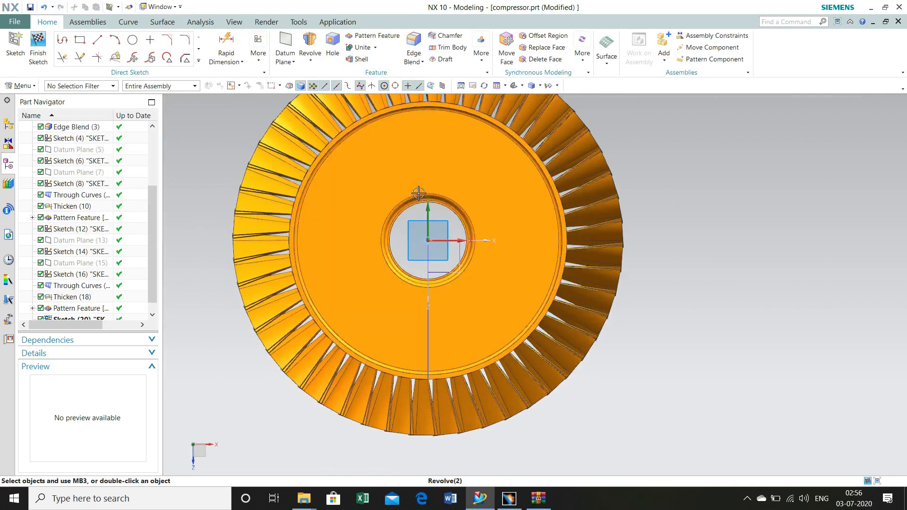
{"action": "middle_click_drag", "start_coordinate": [426, 189], "coordinate": [423, 369]}
- Place a sketch point on the top ring's outer lower edge
{"action": "left_click", "coordinate": [199, 61]}
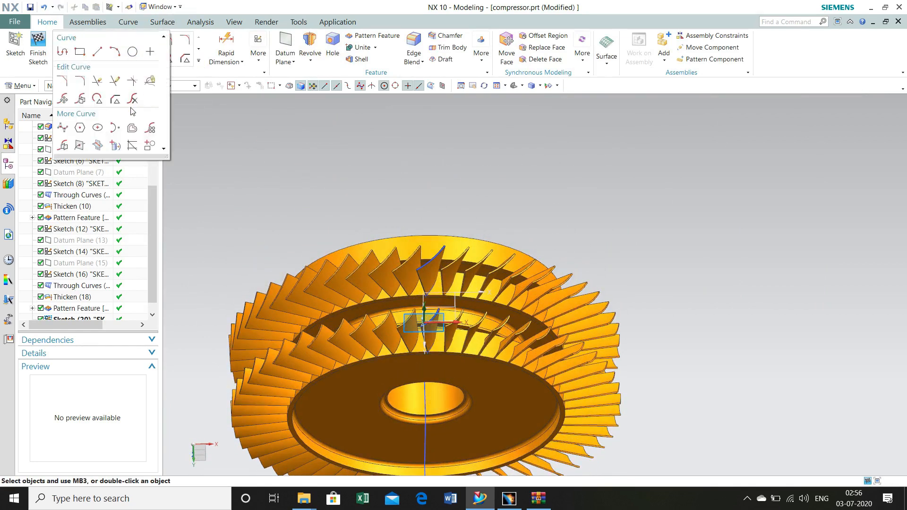
{"action": "left_click", "coordinate": [150, 51]}
{"action": "scroll", "coordinate": [427, 255], "scroll_direction": "up", "scroll_amount": 5}
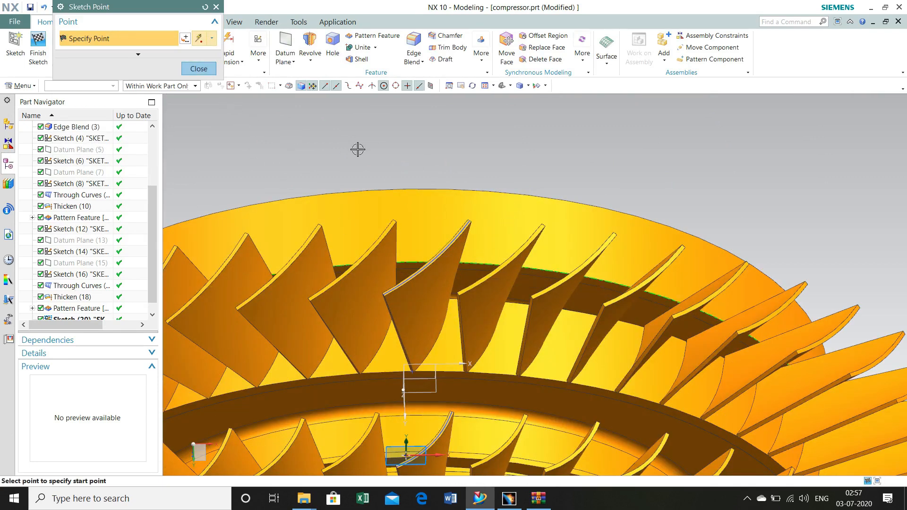
{"action": "left_click", "coordinate": [198, 68]}
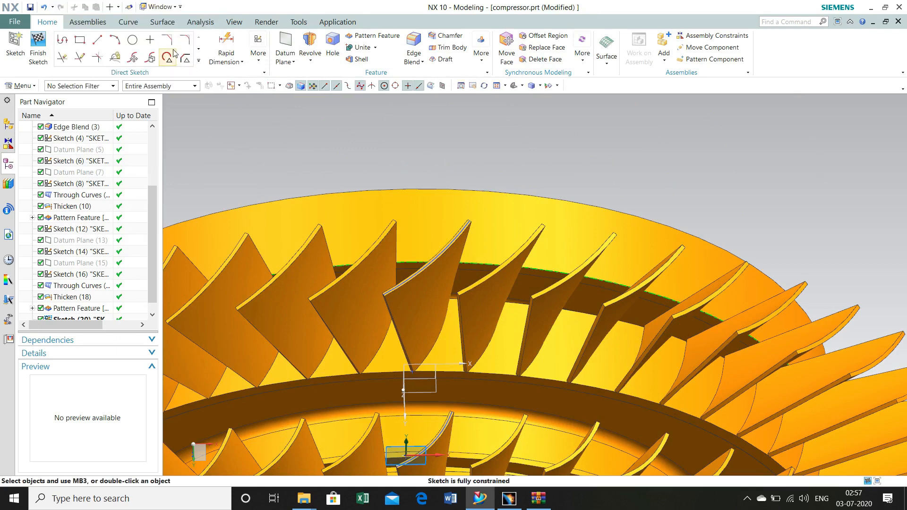
{"action": "left_click", "coordinate": [150, 40]}
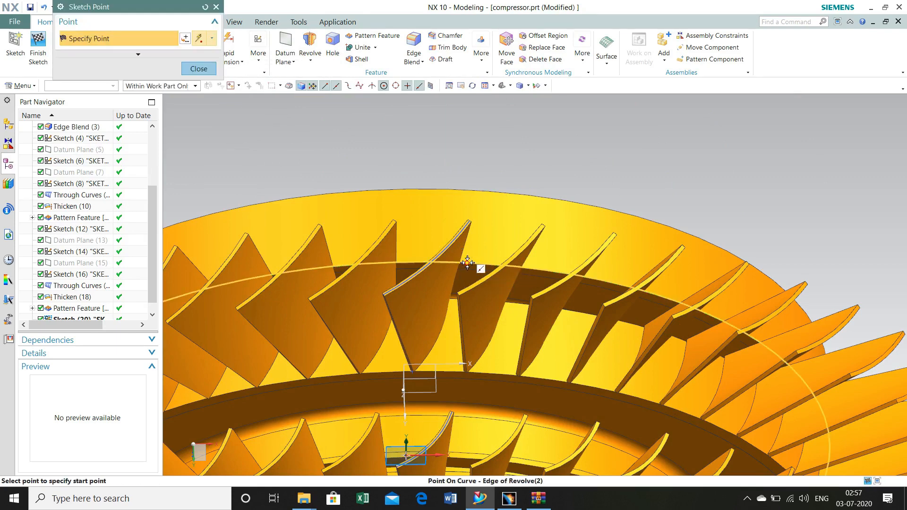
{"action": "left_click", "coordinate": [199, 69]}
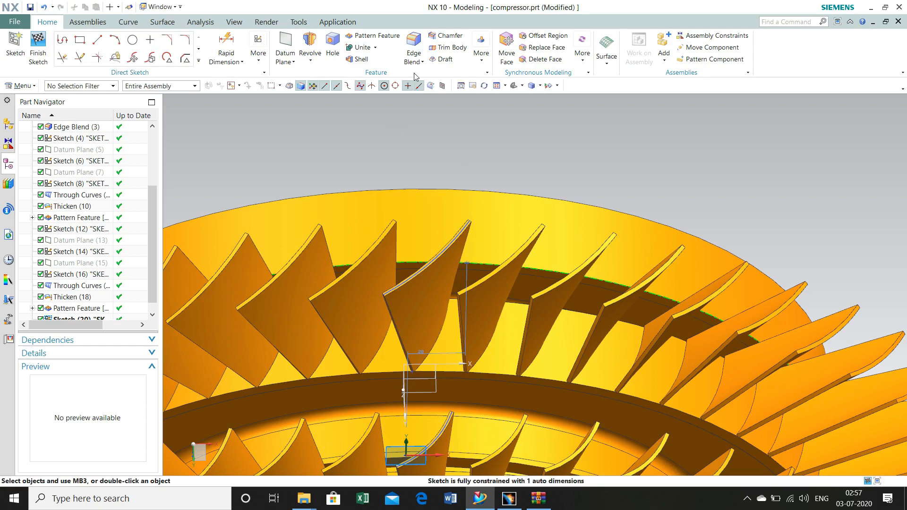
- Constrain the sketch point onto the sketch's vertical axis with Point on Curve and finish the sketch
{"action": "key", "text": "c"}
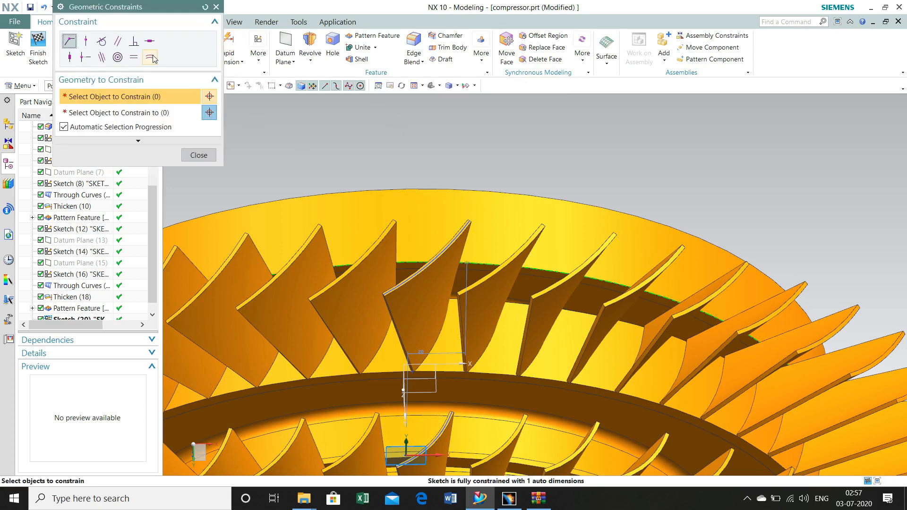
{"action": "left_click", "coordinate": [86, 42]}
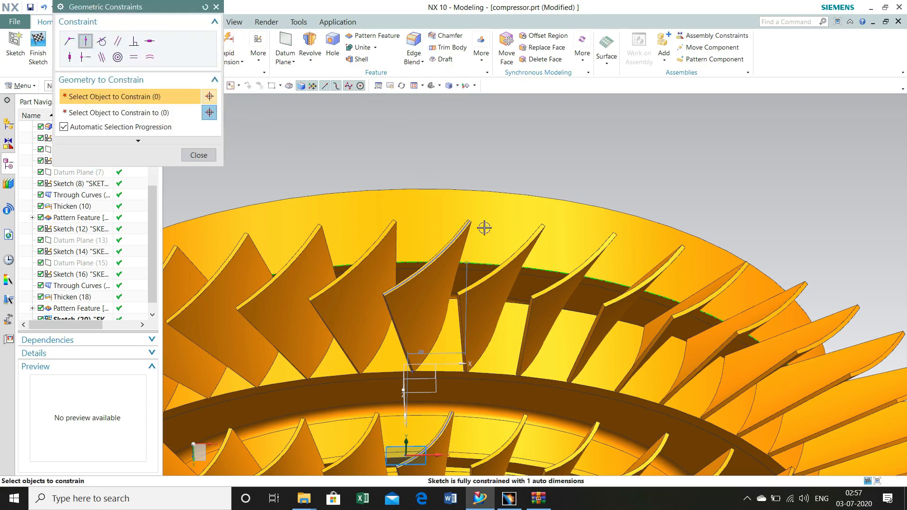
{"action": "left_click", "coordinate": [467, 261]}
{"action": "left_click", "coordinate": [525, 270]}
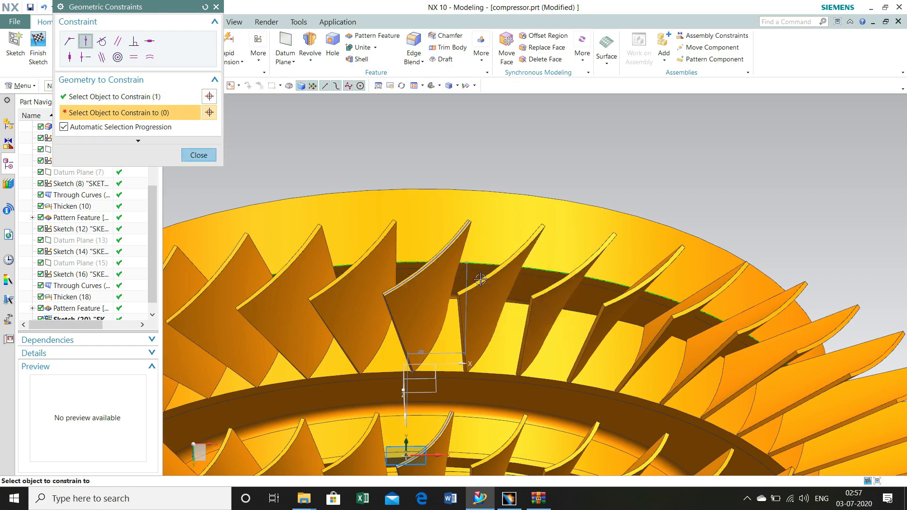
{"action": "left_click", "coordinate": [200, 155]}
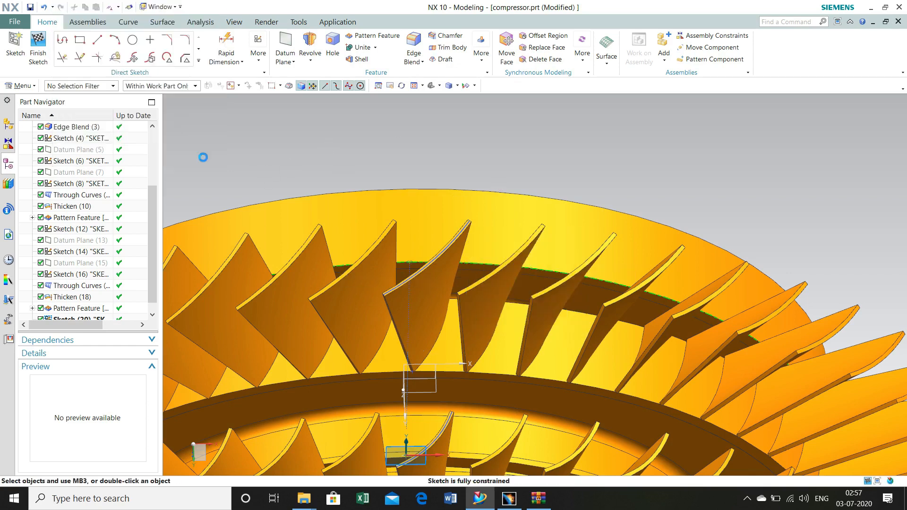
{"action": "left_click", "coordinate": [36, 48]}
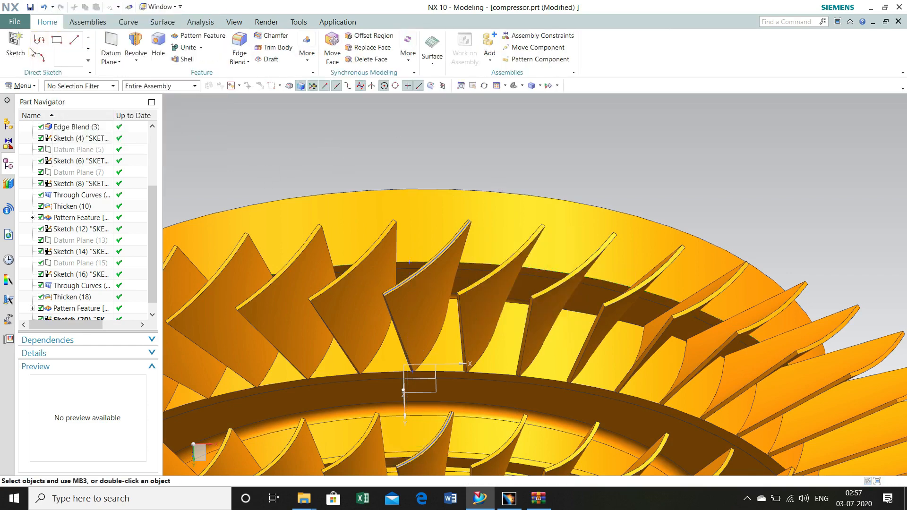
- Create an inferred datum plane tangent to the top ring's outer cylindrical face at the sketch point
{"action": "left_click", "coordinate": [111, 48]}
{"action": "left_click", "coordinate": [403, 208]}
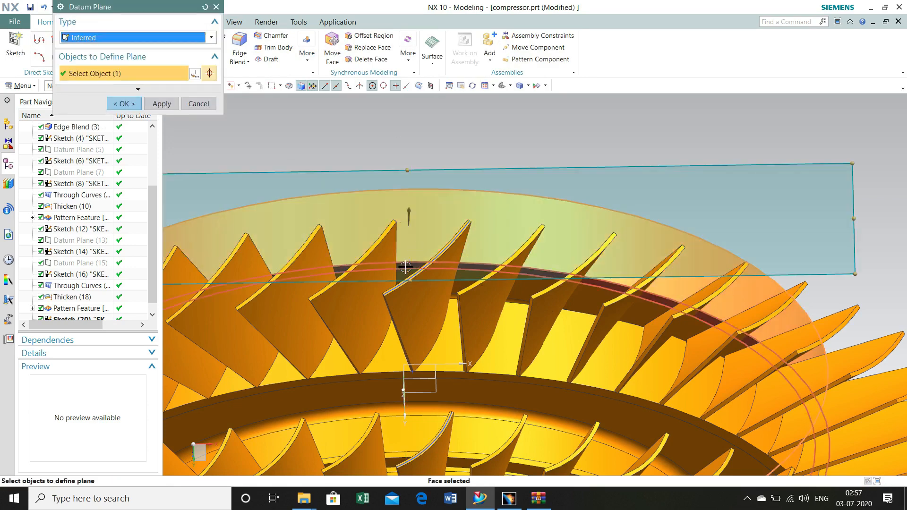
{"action": "left_click", "coordinate": [132, 110]}
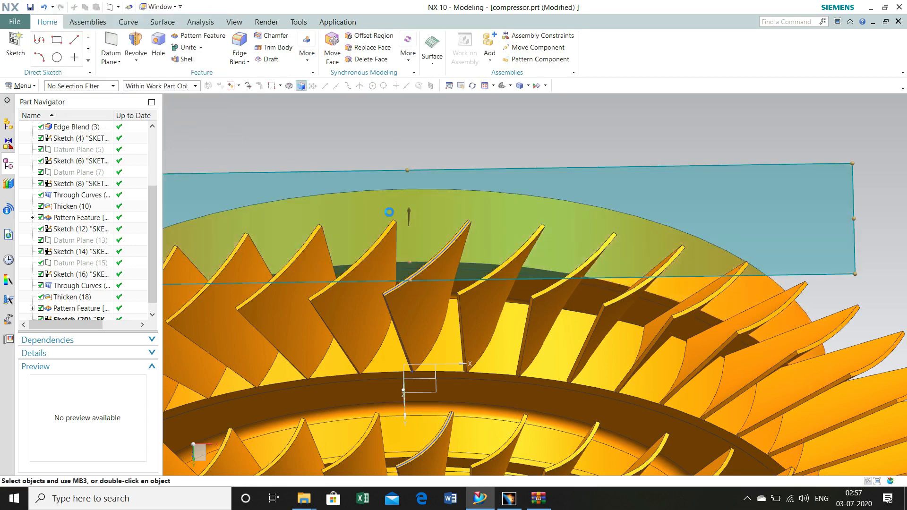
- Create a sketch on the new tangent datum plane, with its origin on the top ring's upper edge
{"action": "scroll", "coordinate": [190, 125], "scroll_direction": "down", "scroll_amount": 6}
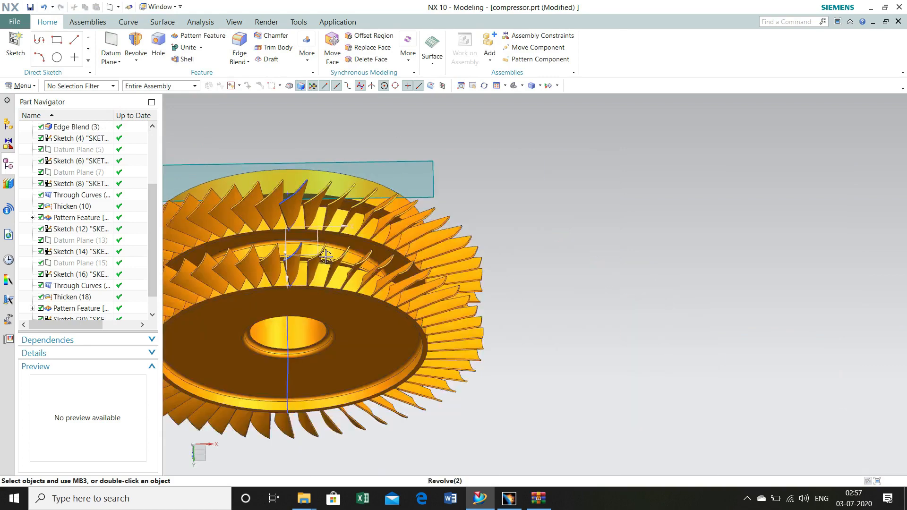
{"action": "middle_click_drag", "start_coordinate": [378, 276], "coordinate": [530, 306], "text": "shift"}
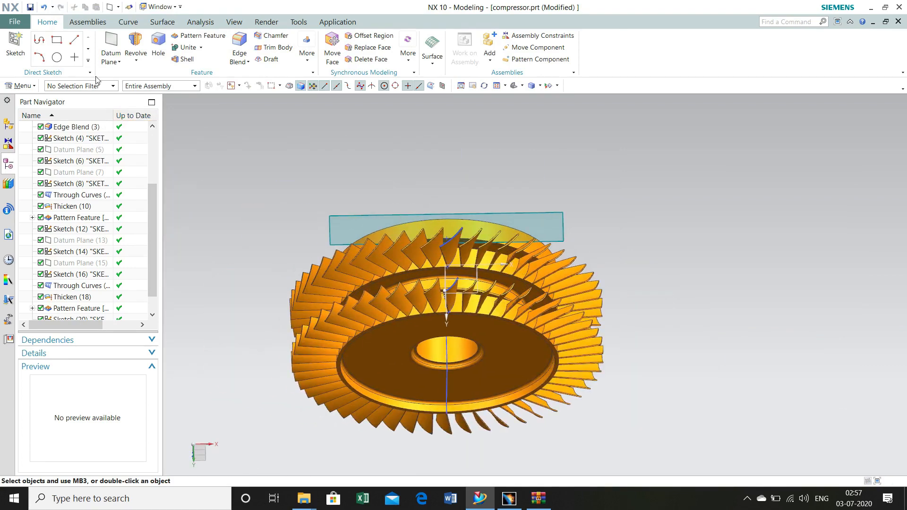
{"action": "left_click", "coordinate": [15, 45]}
{"action": "left_click", "coordinate": [332, 222]}
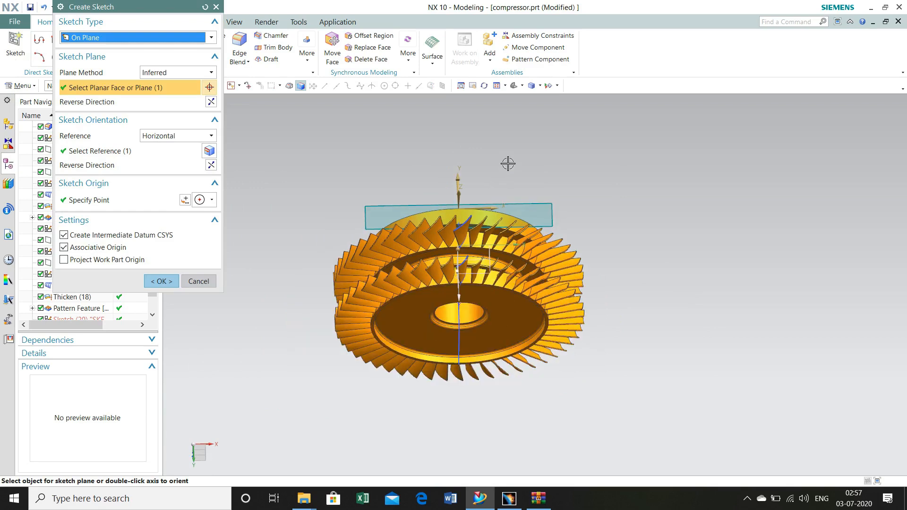
{"action": "middle_click_drag", "start_coordinate": [509, 162], "coordinate": [506, 192]}
{"action": "left_click", "coordinate": [456, 245]}
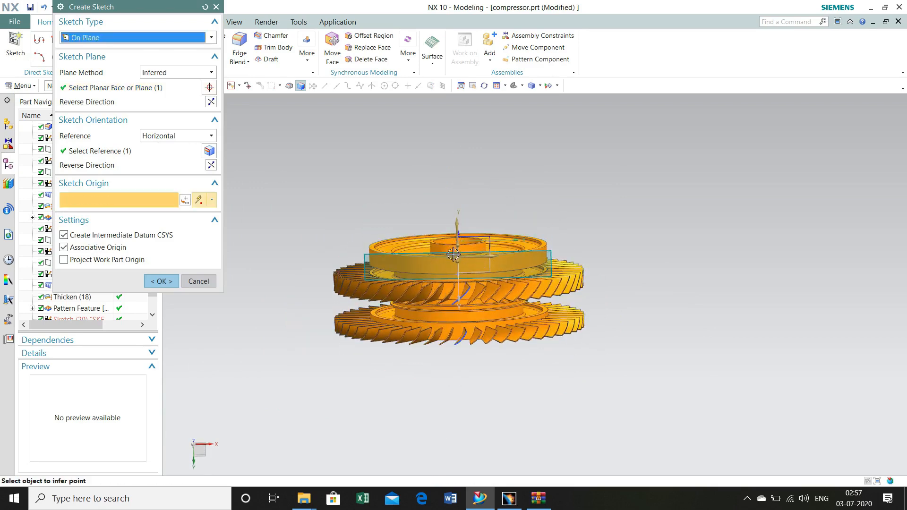
{"action": "left_click", "coordinate": [171, 285]}
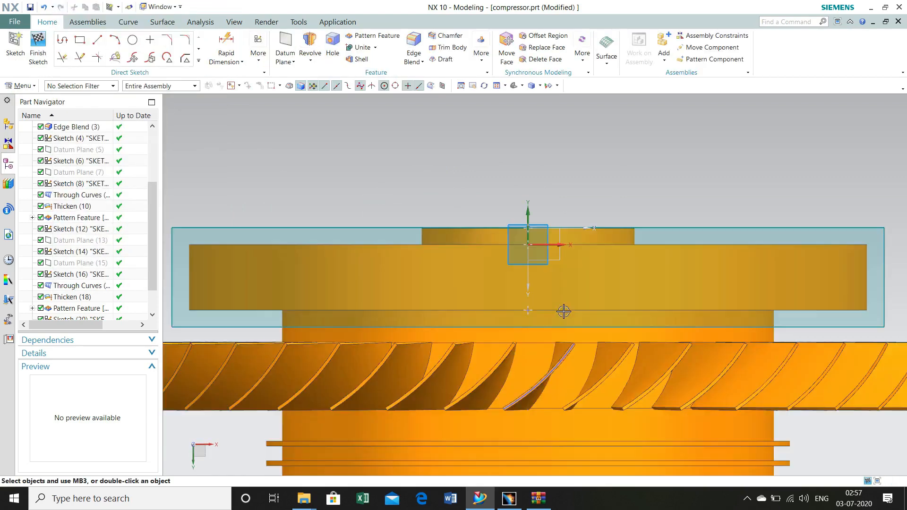
- Sketch a degree-2 studio spline through three points below the origin, starting about 29.8 mm horizontally from it and curving back inward
{"action": "left_click", "coordinate": [199, 60]}
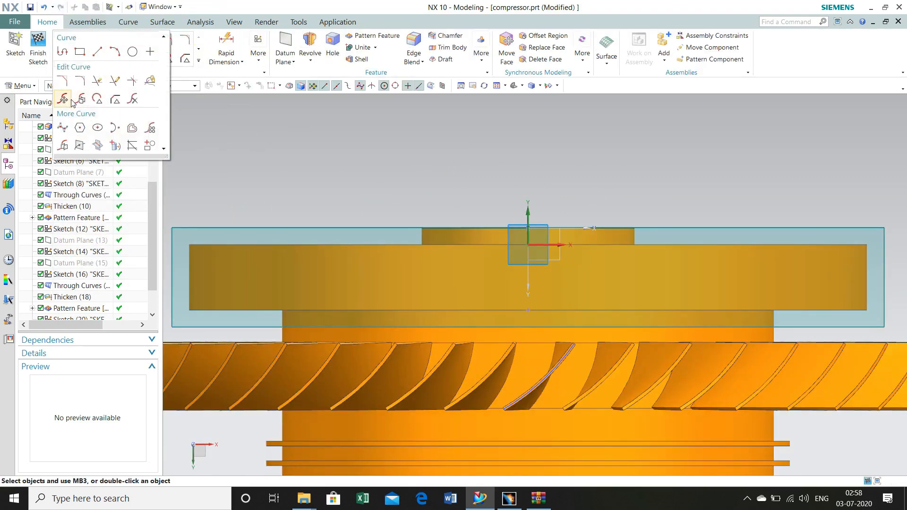
{"action": "left_click", "coordinate": [63, 128]}
{"action": "left_click", "coordinate": [577, 252]}
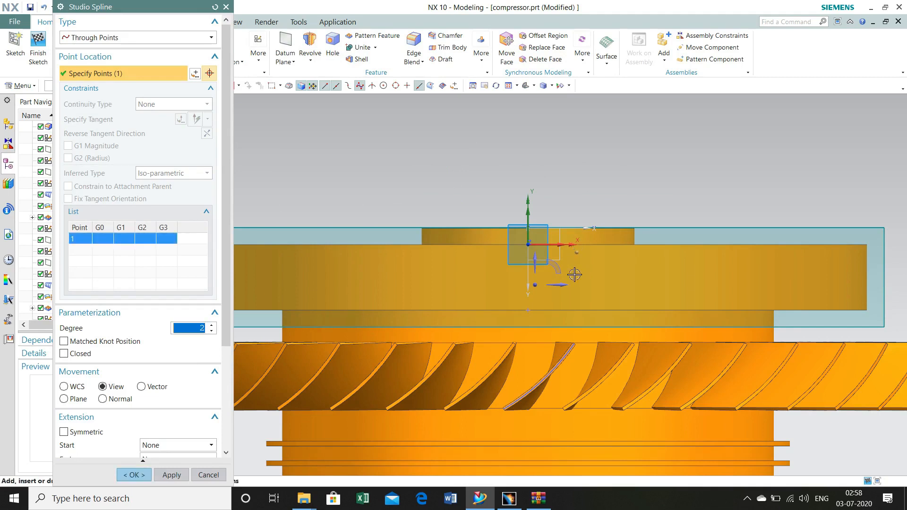
{"action": "left_click", "coordinate": [572, 276]}
{"action": "left_click", "coordinate": [538, 298]}
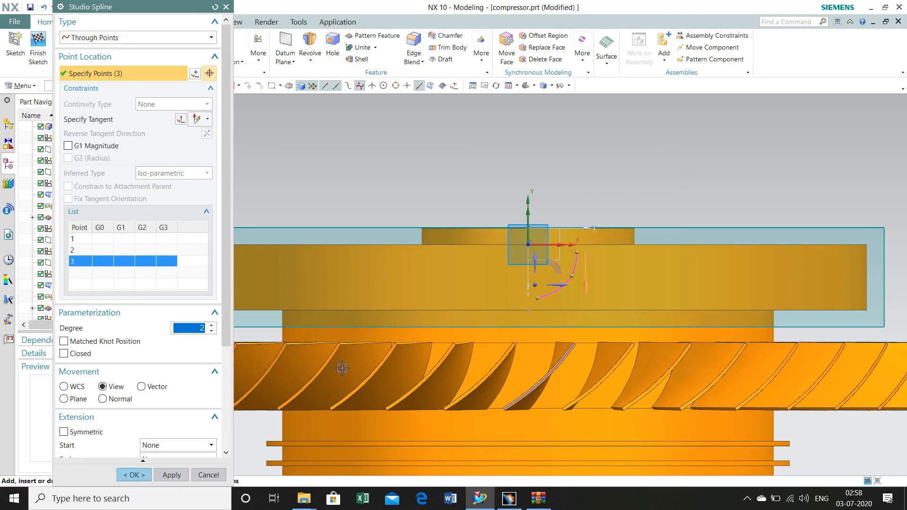
{"action": "left_click", "coordinate": [134, 475]}
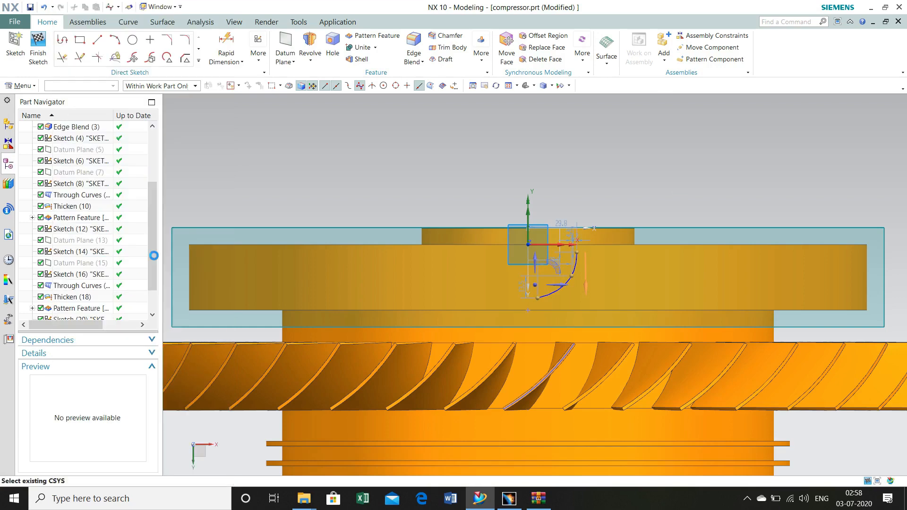
- Dimension the spline's upper endpoint horizontally from the sketch origin at 9.45 mm
{"action": "left_click", "coordinate": [227, 40]}
{"action": "left_click", "coordinate": [577, 253]}
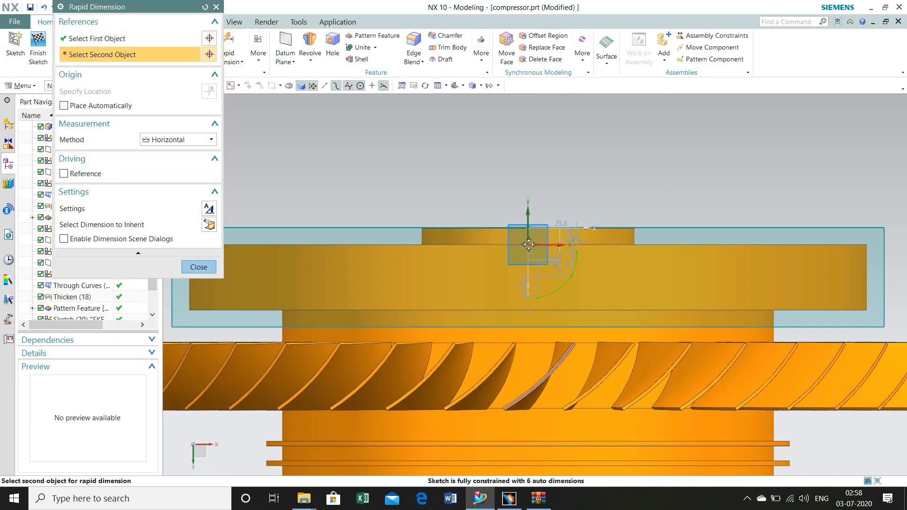
{"action": "left_click", "coordinate": [528, 245]}
{"action": "left_click", "coordinate": [551, 145]}
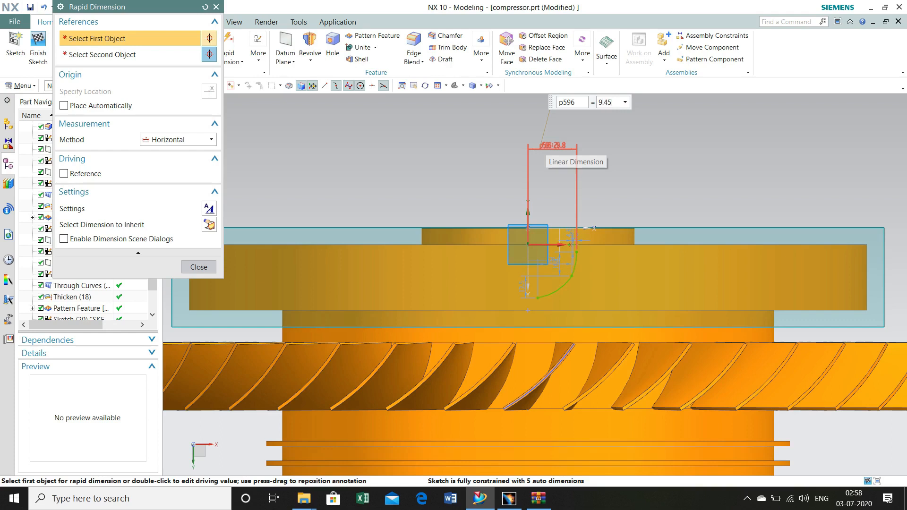
{"action": "key", "text": "Return"}
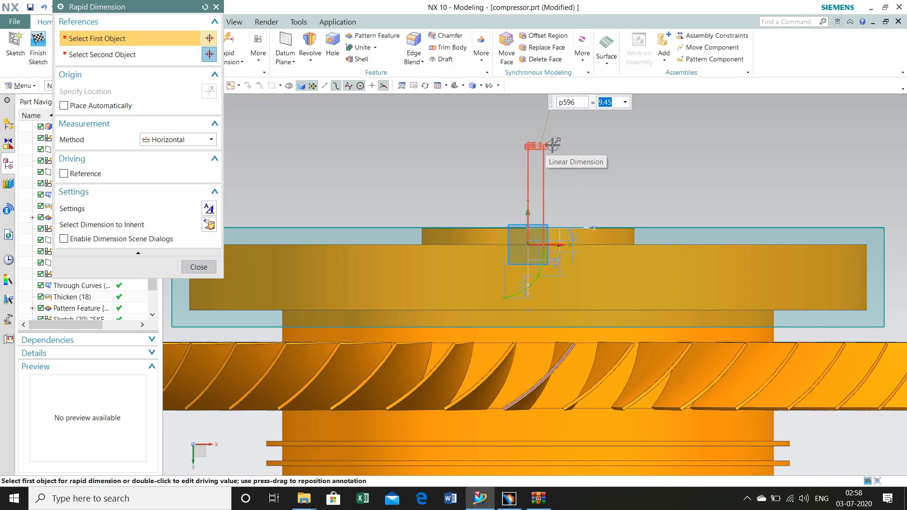
- Dimension the spline's middle point horizontally from the vertical axis at 0 mm
{"action": "left_click", "coordinate": [539, 277]}
{"action": "left_click", "coordinate": [529, 255]}
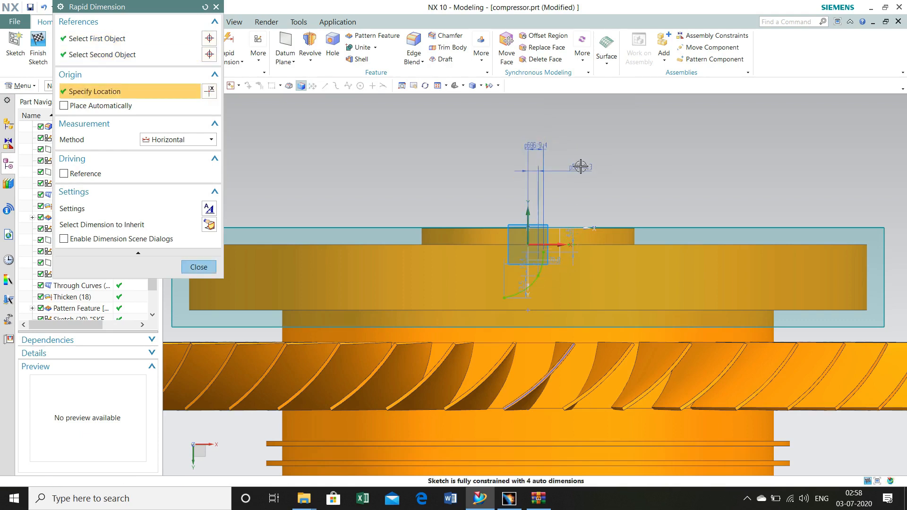
{"action": "left_click", "coordinate": [581, 167]}
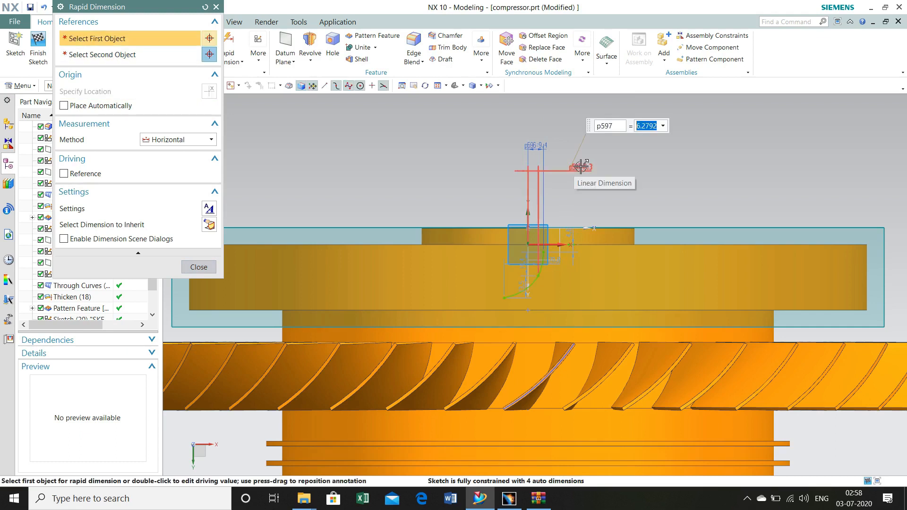
{"action": "type", "text": "0"}
{"action": "key", "text": "Return"}
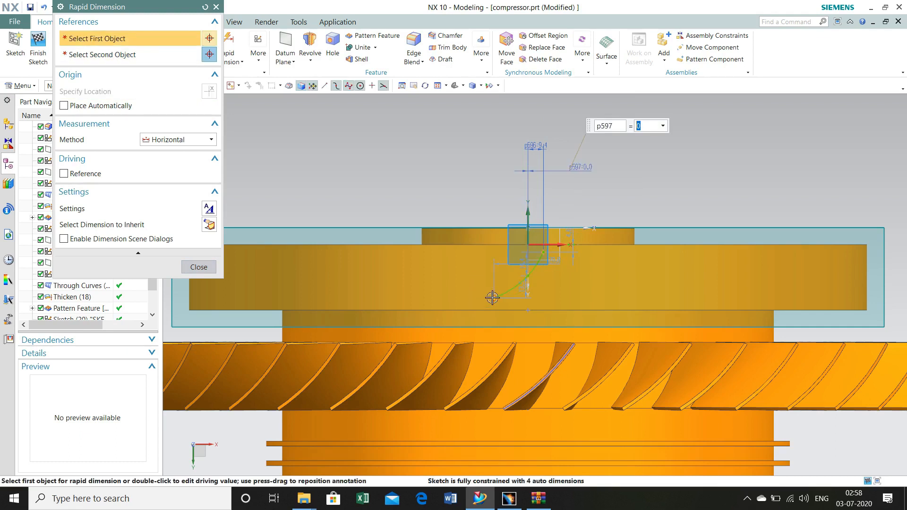
- Dimension the spline's lower endpoint horizontally from the sketch origin at 15.5 mm
{"action": "left_click", "coordinate": [492, 298]}
{"action": "left_click", "coordinate": [528, 245]}
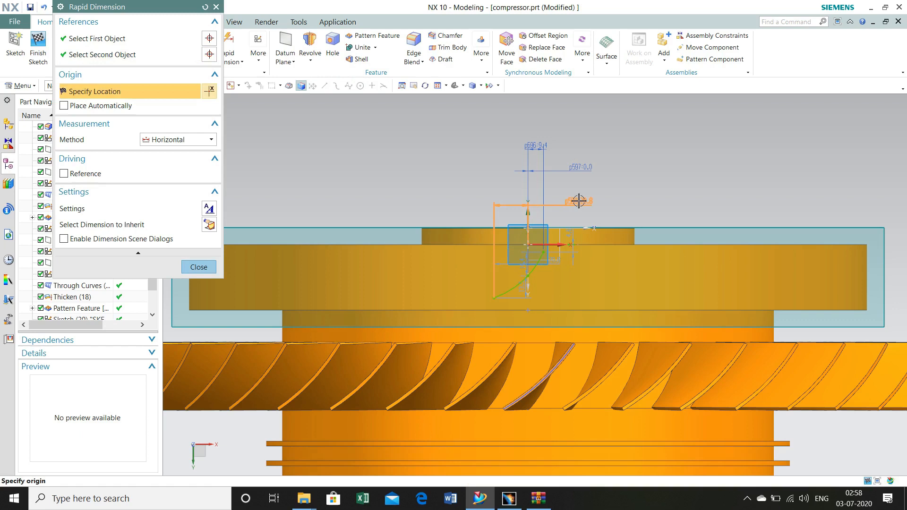
{"action": "left_click", "coordinate": [452, 176]}
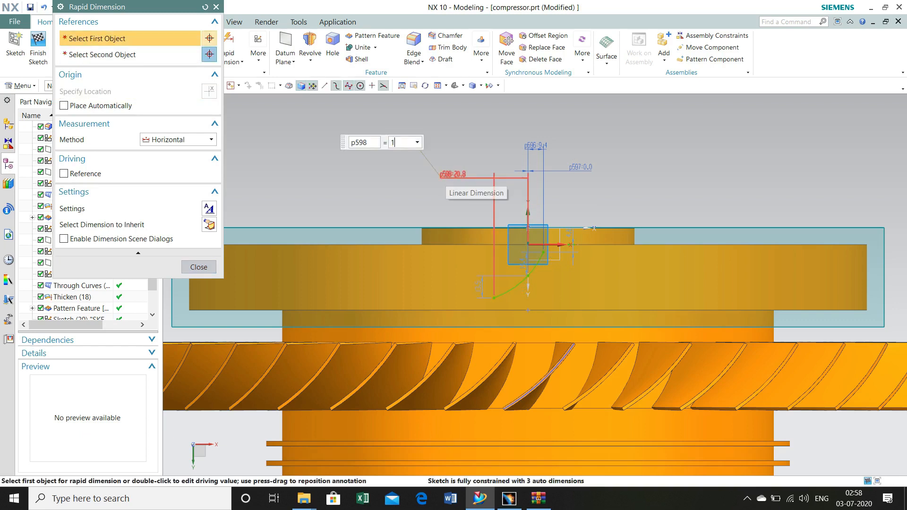
{"action": "type", "text": "15.5"}
{"action": "key", "text": "Return"}
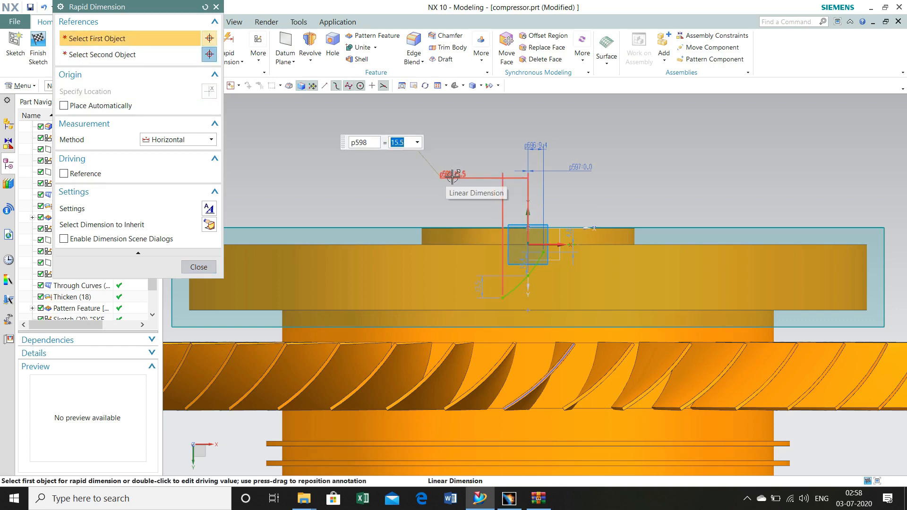
- Dimension the spline's upper endpoint vertically from the sketch origin at 0 mm
{"action": "left_click", "coordinate": [211, 140]}
{"action": "left_click", "coordinate": [163, 173]}
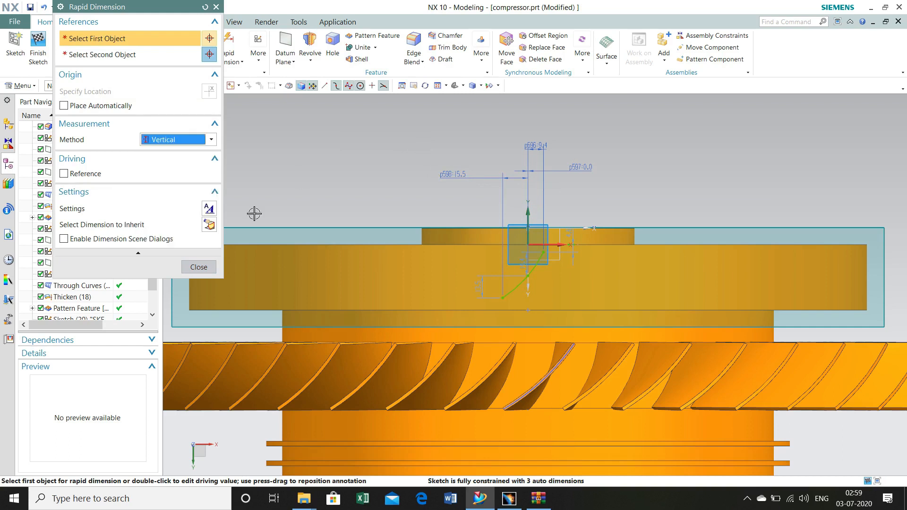
{"action": "left_click", "coordinate": [544, 253]}
{"action": "left_click", "coordinate": [528, 244]}
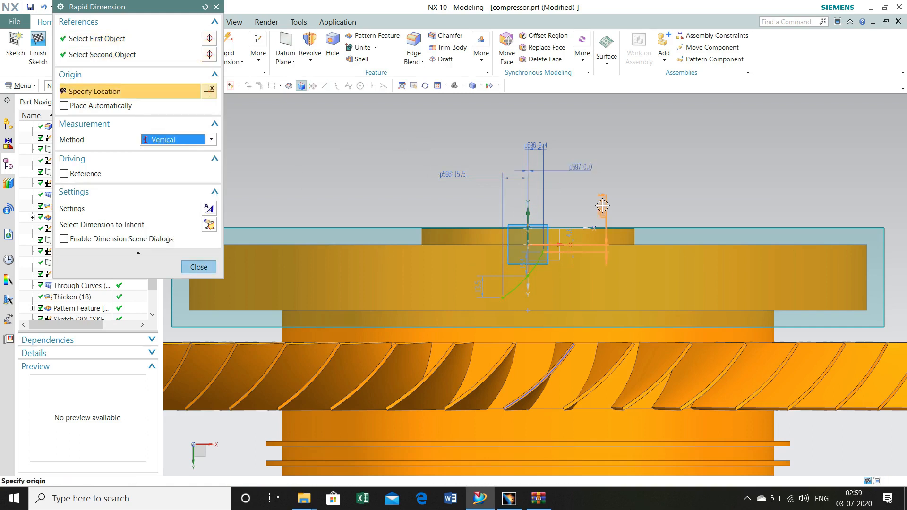
{"action": "left_click", "coordinate": [606, 203]}
{"action": "left_click", "coordinate": [606, 204]}
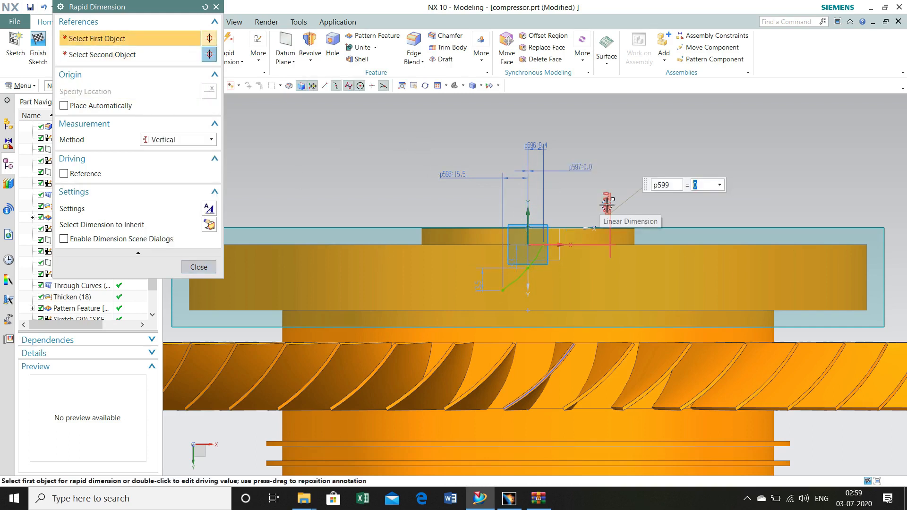
- Dimension the spline's middle point vertically from the sketch origin at 20.73 mm
{"action": "left_click", "coordinate": [530, 260]}
{"action": "left_click", "coordinate": [528, 246]}
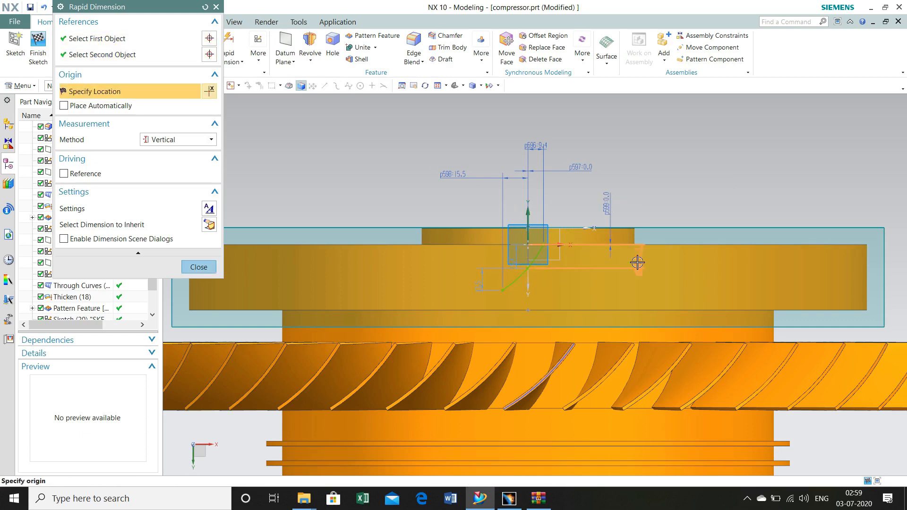
{"action": "left_click", "coordinate": [685, 306]}
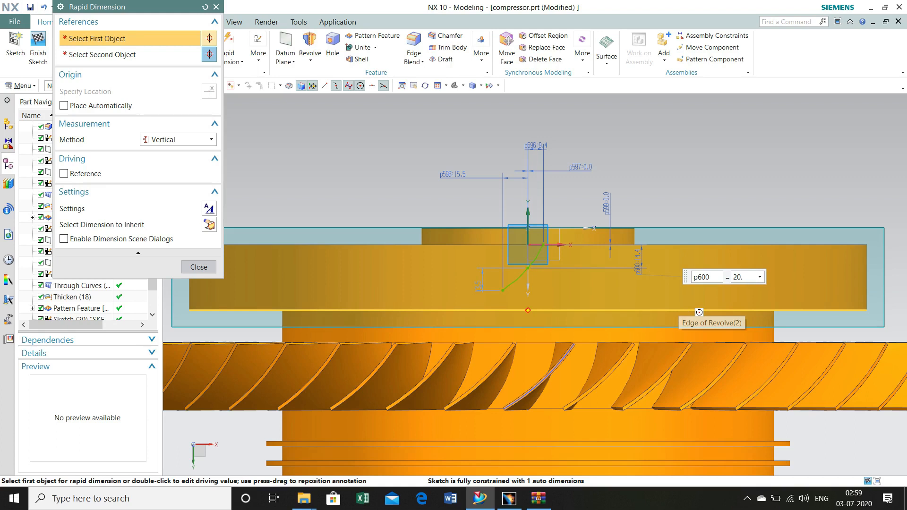
{"action": "type", "text": "20.73"}
{"action": "key", "text": "Return"}
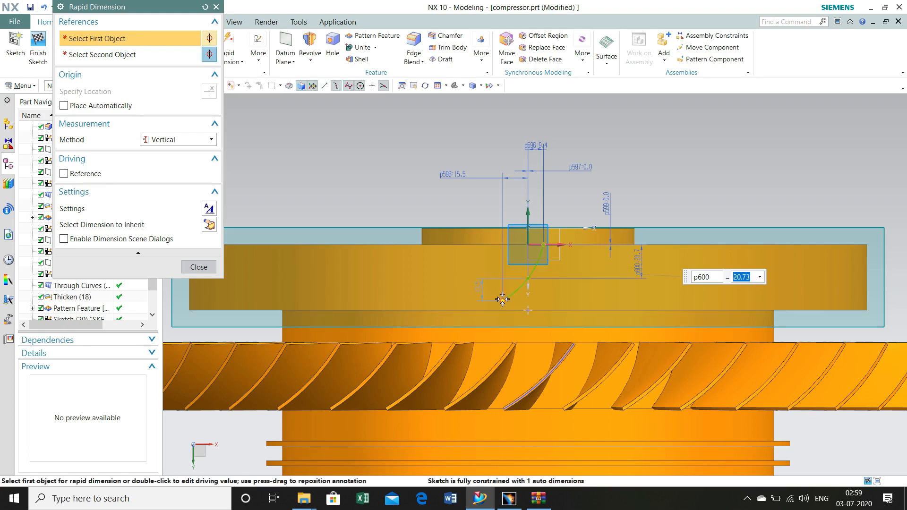
- Dimension the spline's lower endpoint vertically from the sketch origin at 40.1 mm and finish the sketch
{"action": "left_click", "coordinate": [529, 261]}
{"action": "left_click", "coordinate": [528, 246]}
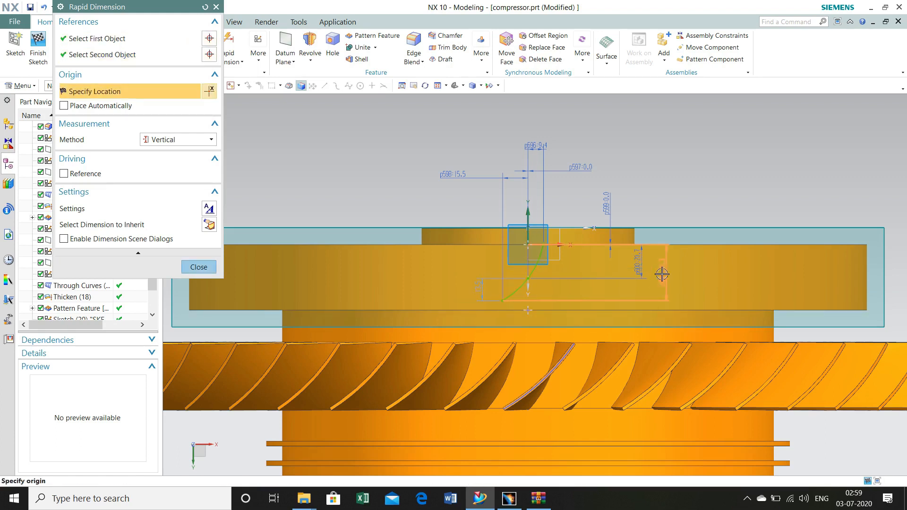
{"action": "left_click", "coordinate": [662, 274]}
{"action": "type", "text": "40.1"}
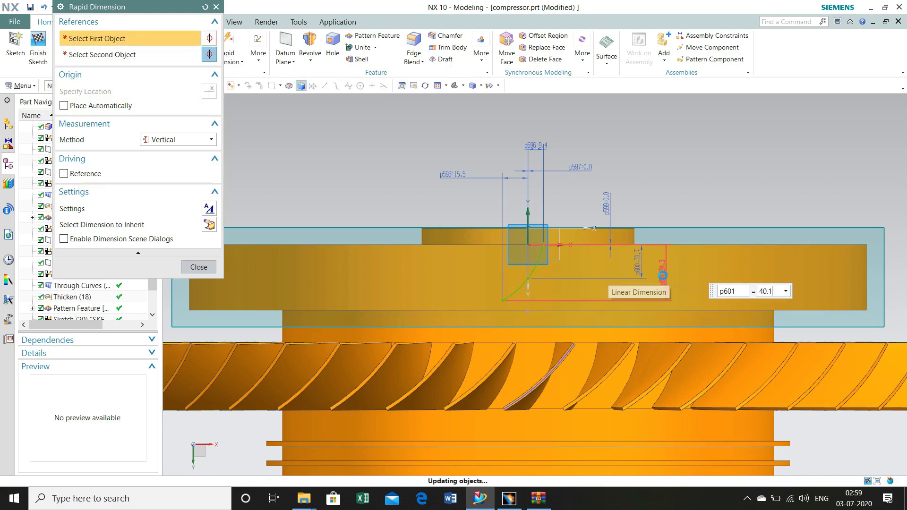
{"action": "key", "text": "Return"}
{"action": "left_click", "coordinate": [212, 266]}
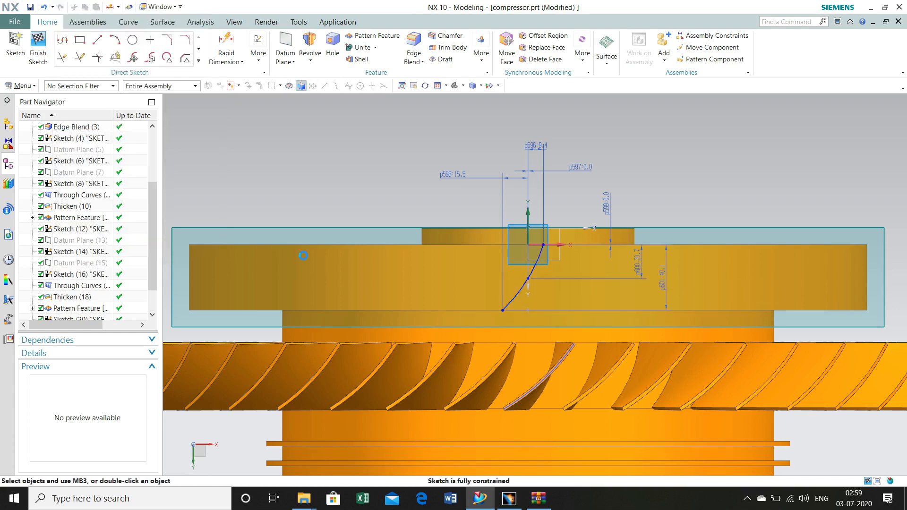
{"action": "left_click", "coordinate": [44, 45]}
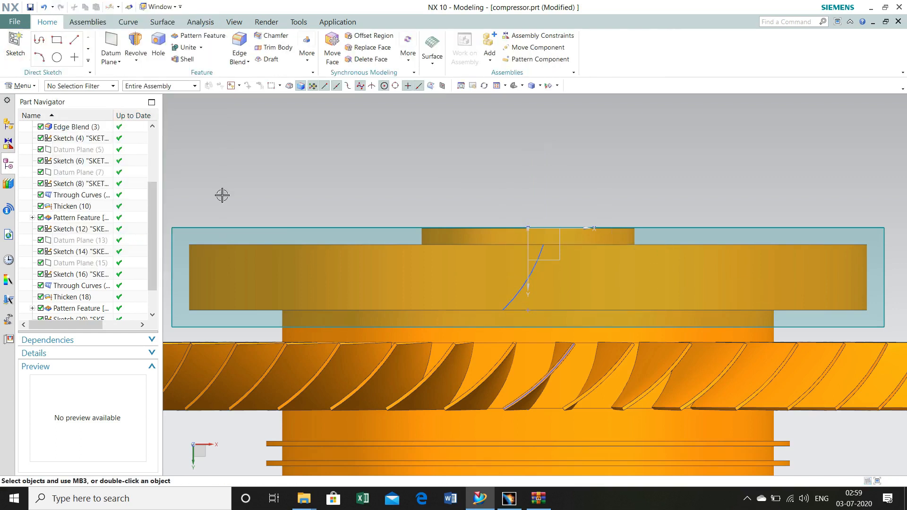
- Create another datum plane parallel to the one carrying the finished spline, for the next blade profile
{"action": "left_click", "coordinate": [111, 46]}
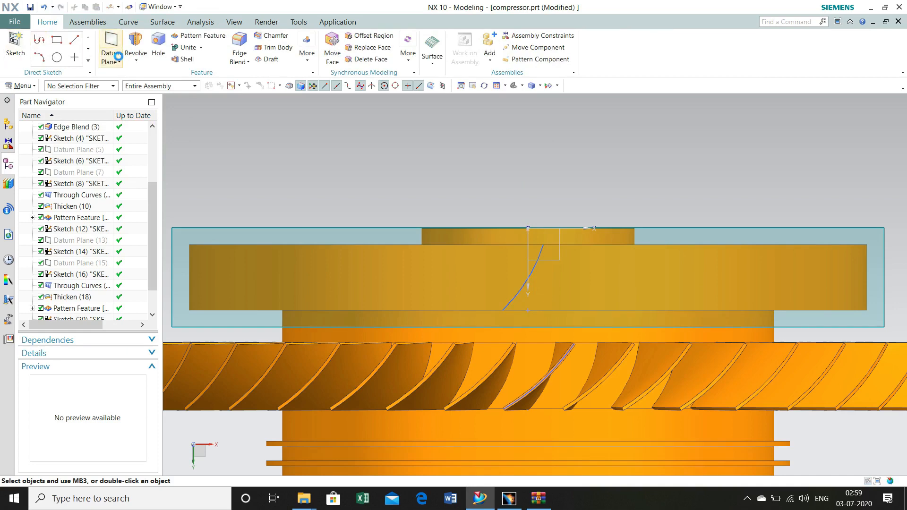
{"action": "left_click", "coordinate": [203, 228]}
{"action": "left_click", "coordinate": [125, 165]}
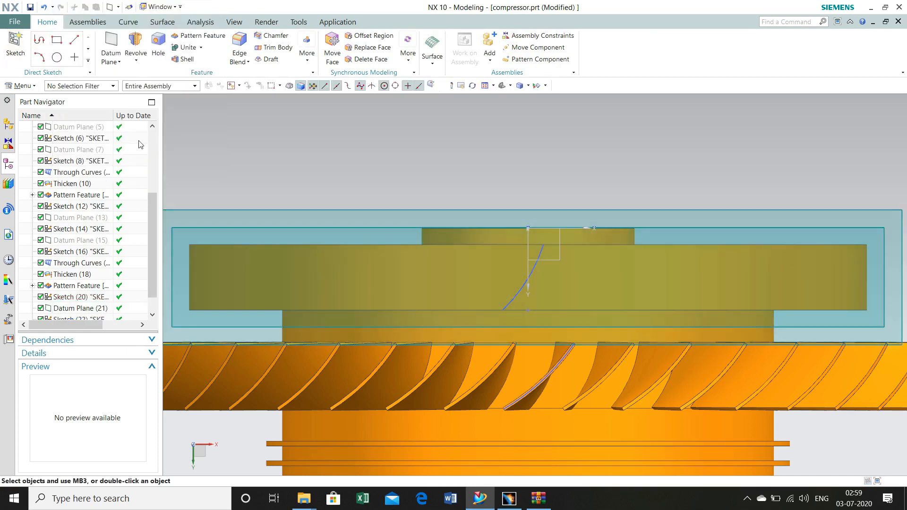
- On the new datum plane, sketch a degree-2 studio spline through three points, starting about 28.1 mm horizontally from the origin and curving down past the vertical axis
{"action": "left_click", "coordinate": [74, 57]}
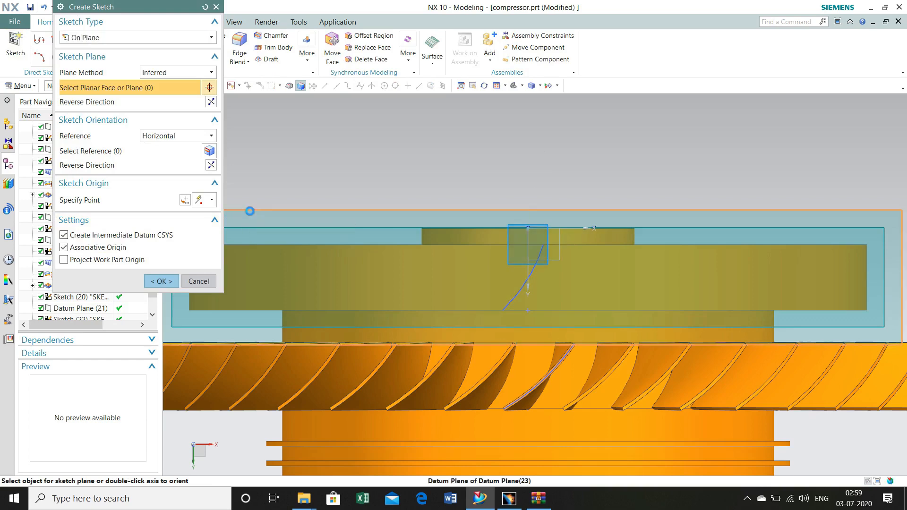
{"action": "left_click", "coordinate": [229, 245]}
{"action": "left_click", "coordinate": [161, 282]}
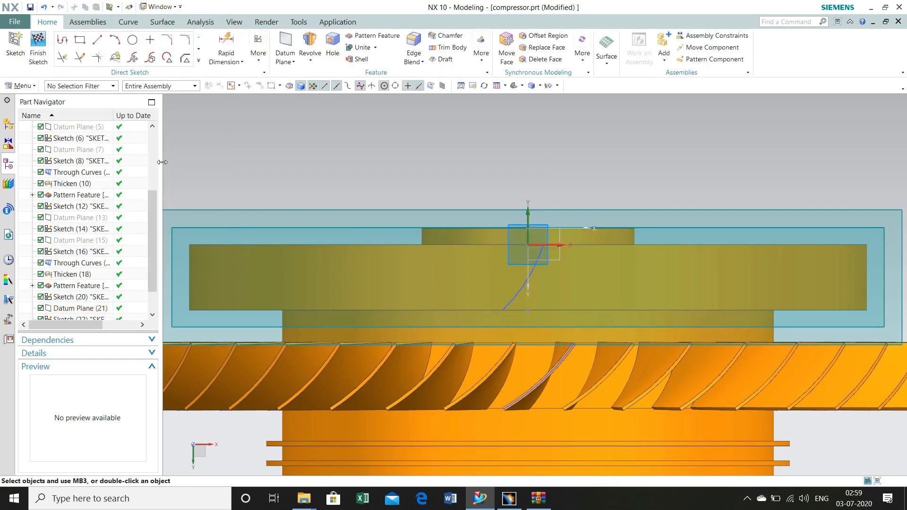
{"action": "left_click", "coordinate": [198, 60]}
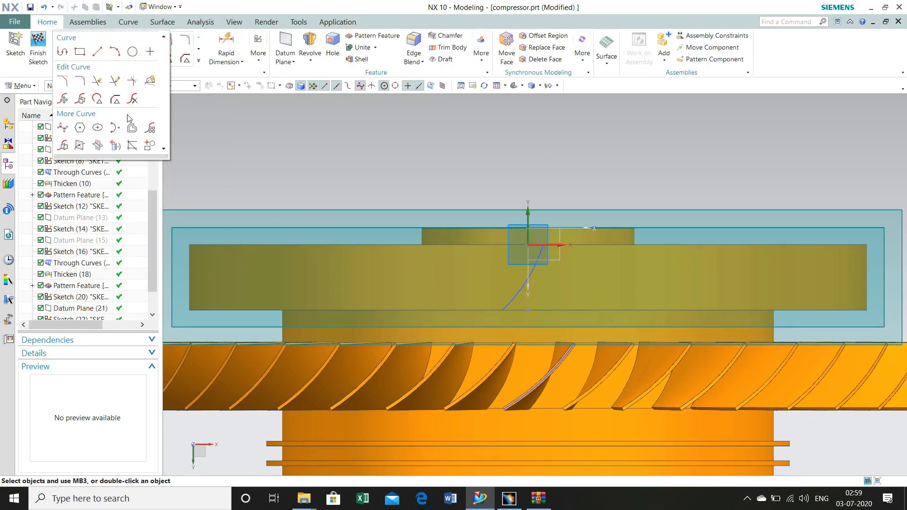
{"action": "left_click", "coordinate": [62, 129]}
{"action": "left_click", "coordinate": [528, 244]}
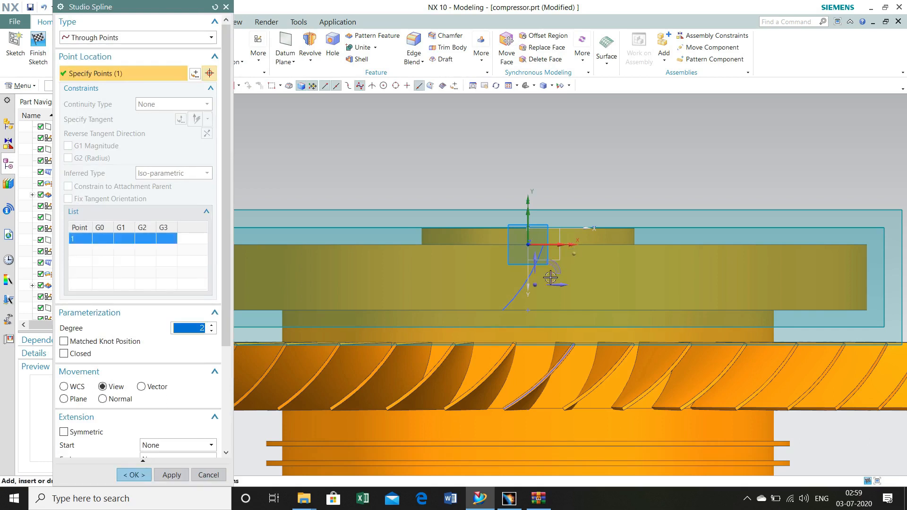
{"action": "left_click", "coordinate": [551, 277]}
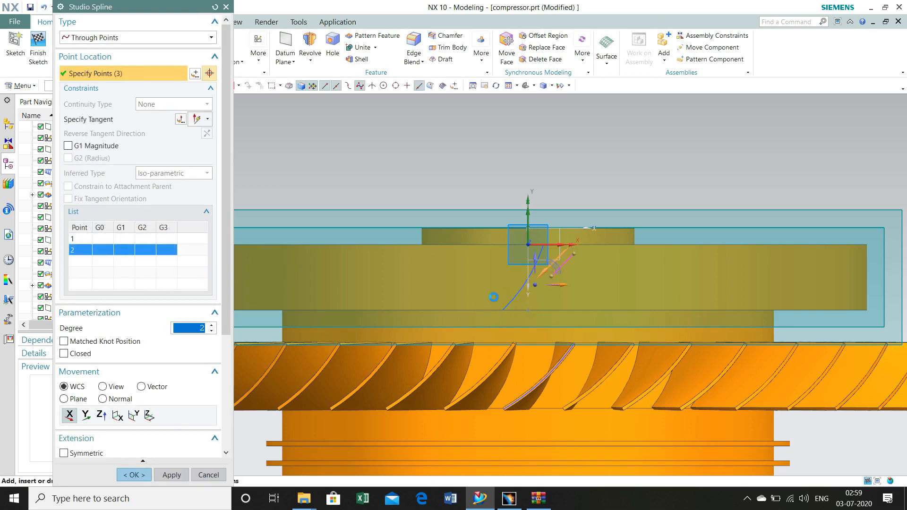
{"action": "left_click", "coordinate": [134, 475]}
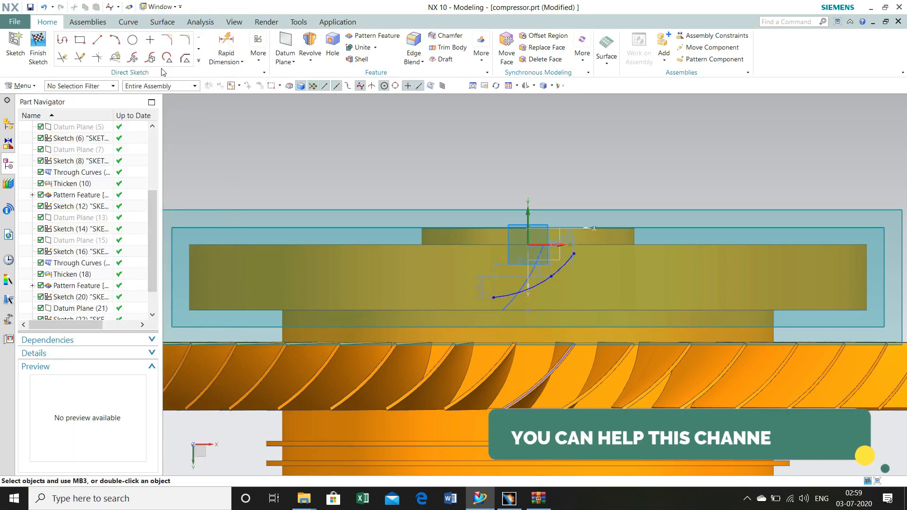
- Dimension the new spline's upper endpoint vertically from the sketch origin at 0 mm
{"action": "left_click", "coordinate": [199, 60]}
{"action": "left_click", "coordinate": [275, 140]}
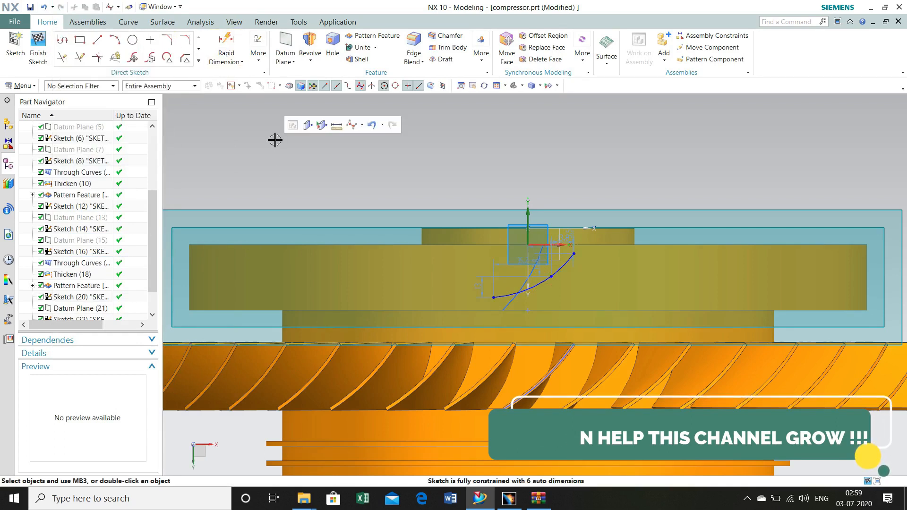
{"action": "key", "text": "d"}
{"action": "left_click", "coordinate": [574, 255]}
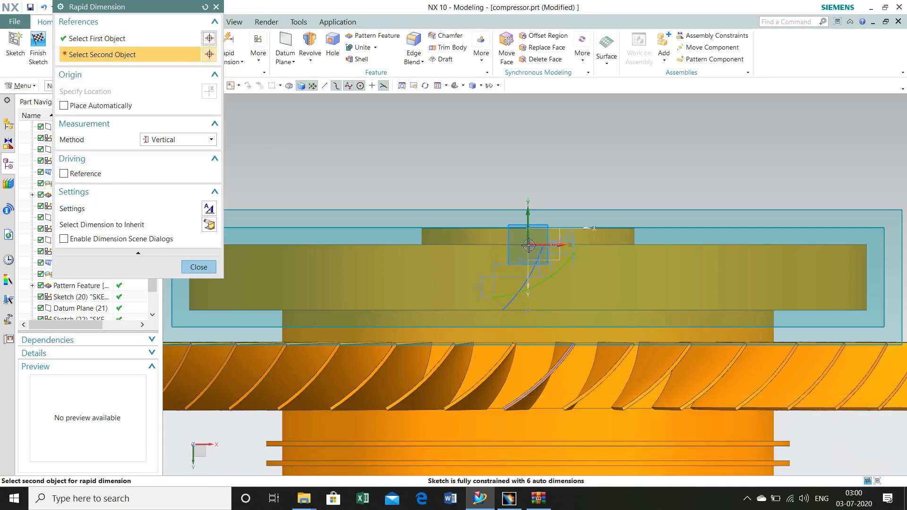
{"action": "left_click", "coordinate": [529, 245]}
{"action": "left_click", "coordinate": [629, 209]}
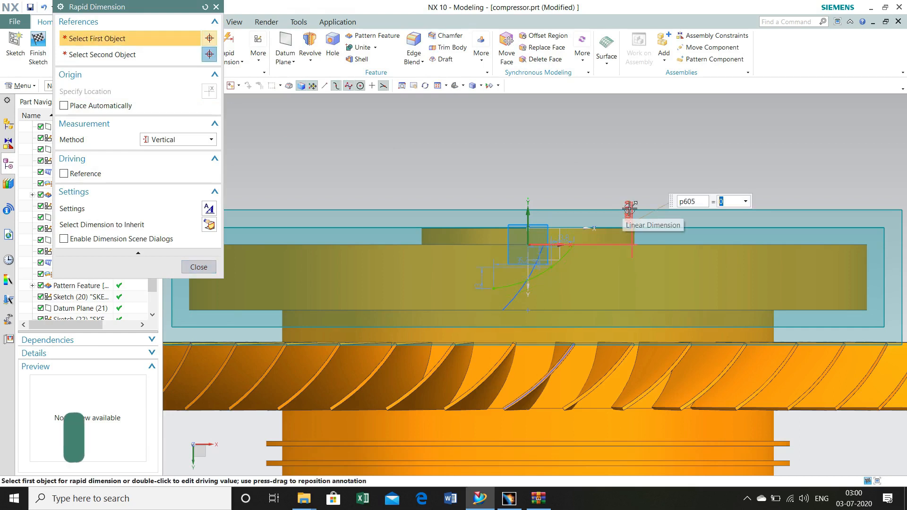
{"action": "key", "text": "Return"}
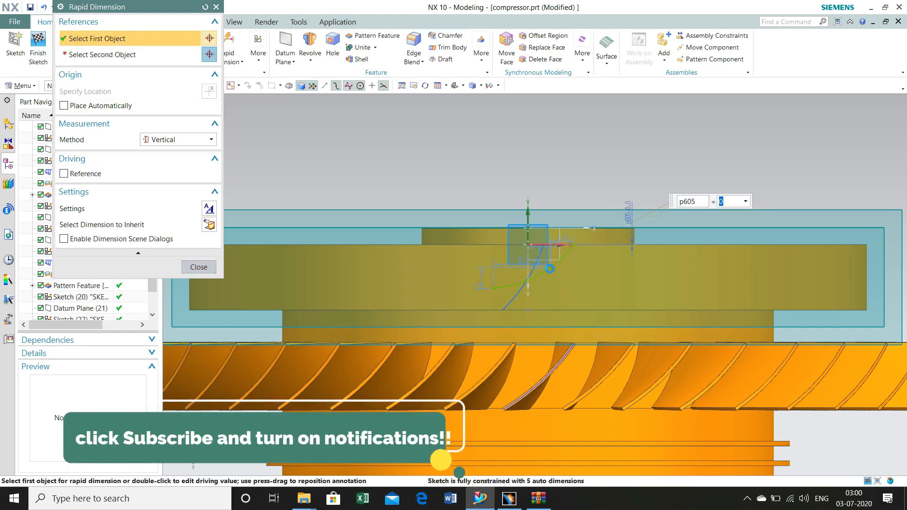
- Dimension the new spline's middle point vertically from the sketch origin at 20.2 mm
{"action": "left_click", "coordinate": [551, 267]}
{"action": "left_click", "coordinate": [529, 245]}
{"action": "left_click", "coordinate": [694, 197]}
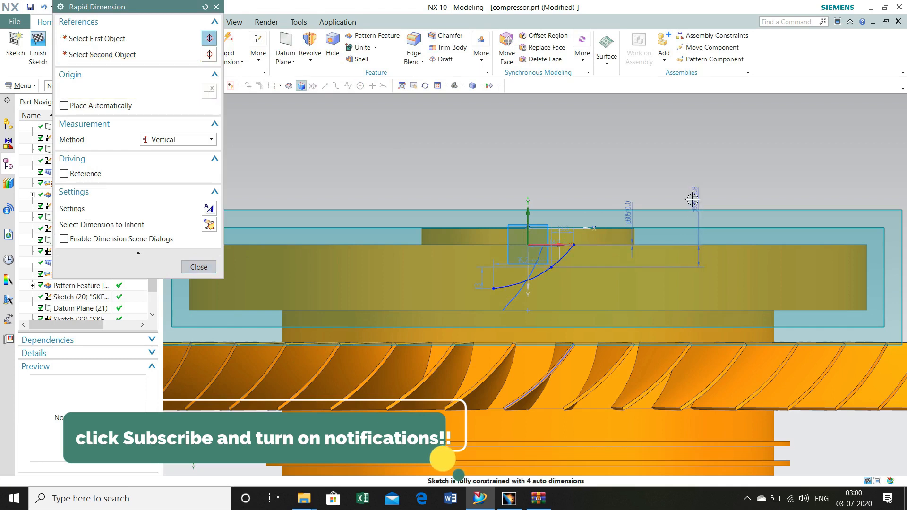
{"action": "type", "text": "20"}
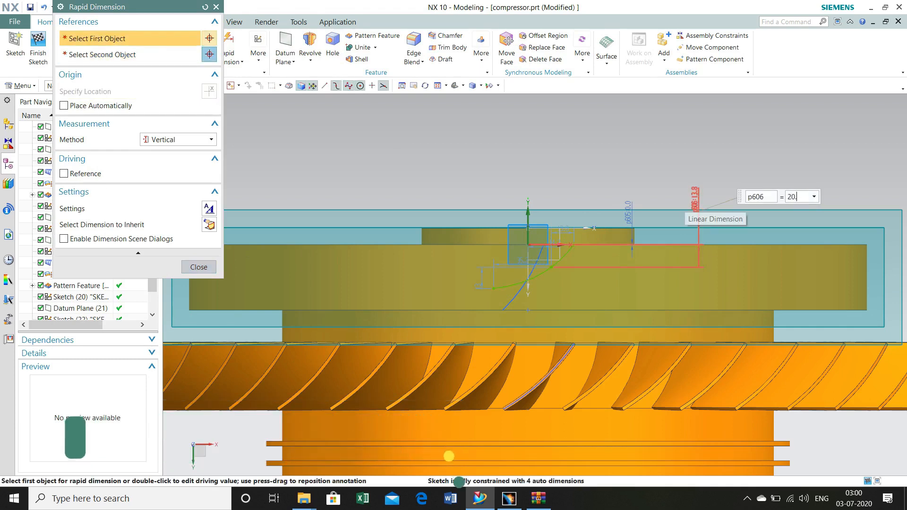
{"action": "type", "text": ".2"}
{"action": "key", "text": "Return"}
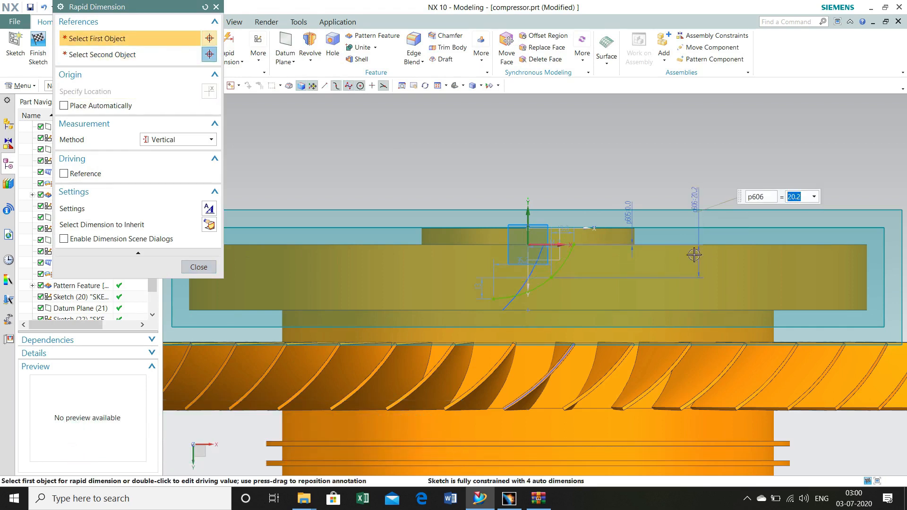
- Dimension the new spline's lower endpoint vertically from the sketch origin at 40.2 mm
{"action": "left_click", "coordinate": [494, 299]}
{"action": "left_click", "coordinate": [530, 246]}
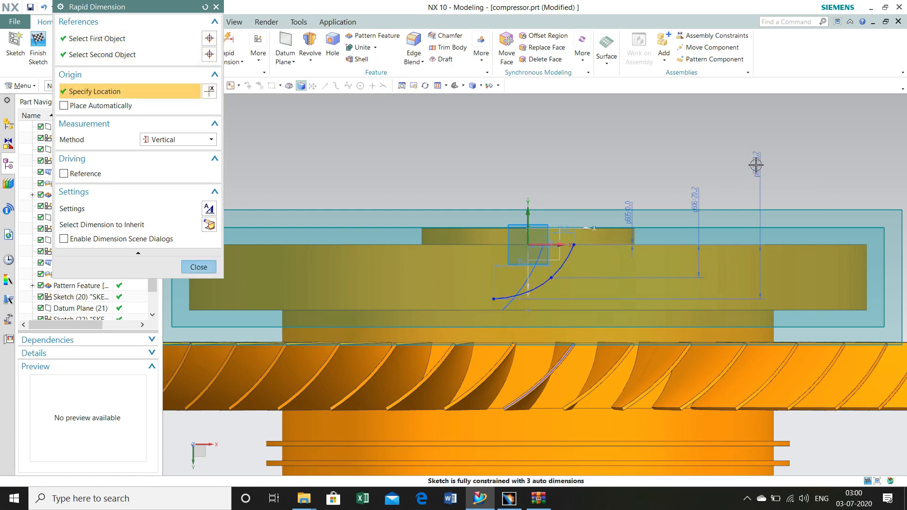
{"action": "left_click", "coordinate": [755, 162]}
{"action": "type", "text": "40"}
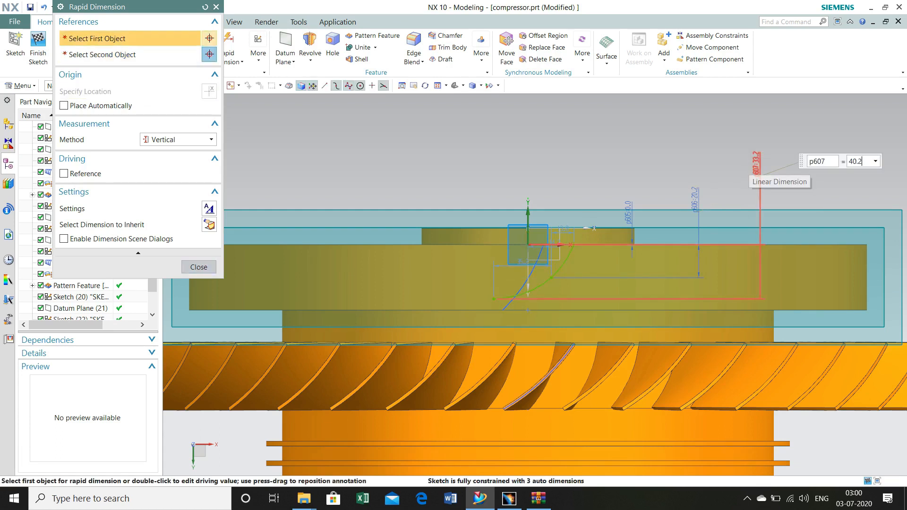
{"action": "type", "text": ".2"}
{"action": "key", "text": "Return"}
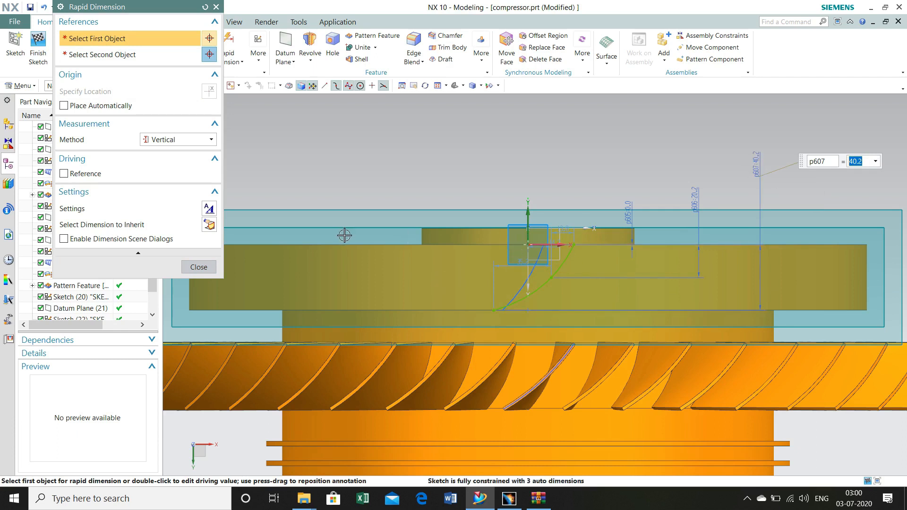
- Dimension the new spline's upper endpoint horizontally from the sketch origin at 19.9 mm
{"action": "left_click", "coordinate": [191, 140]}
{"action": "left_click", "coordinate": [178, 150]}
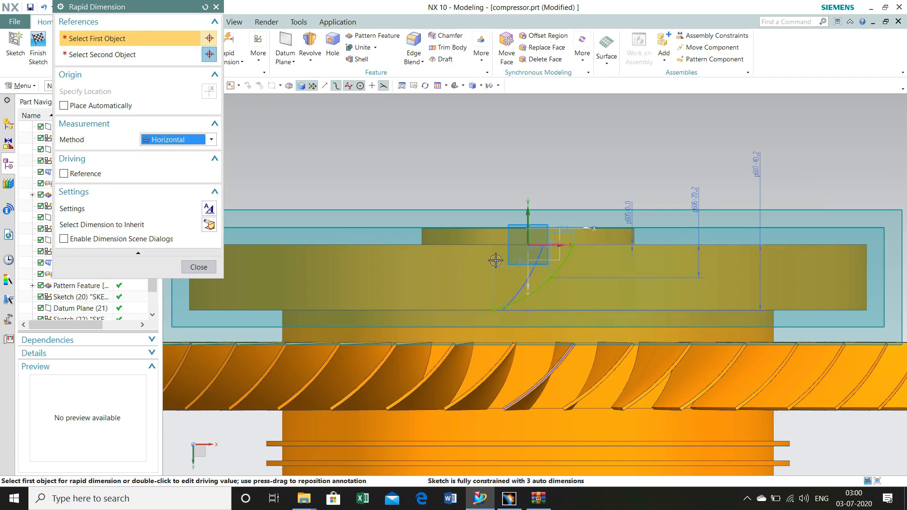
{"action": "left_click", "coordinate": [571, 244]}
{"action": "left_click", "coordinate": [528, 244]}
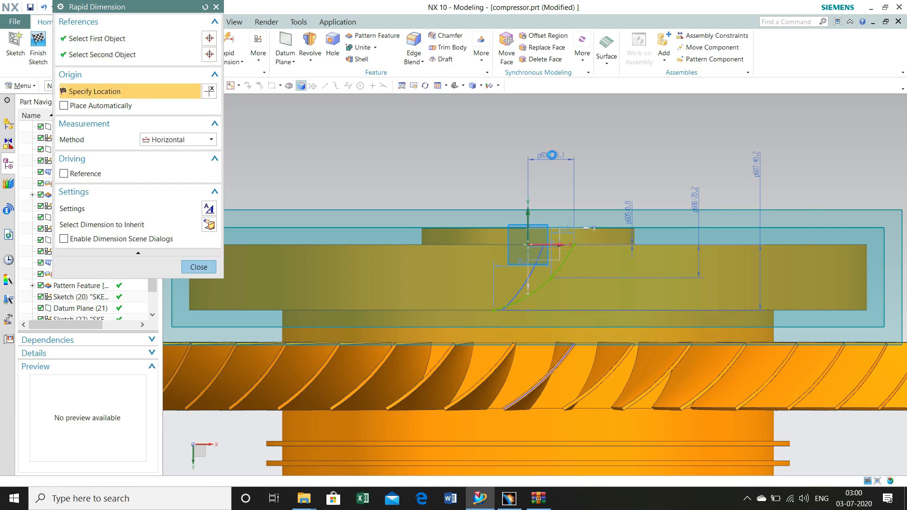
{"action": "left_click", "coordinate": [553, 155]}
{"action": "type", "text": "1"}
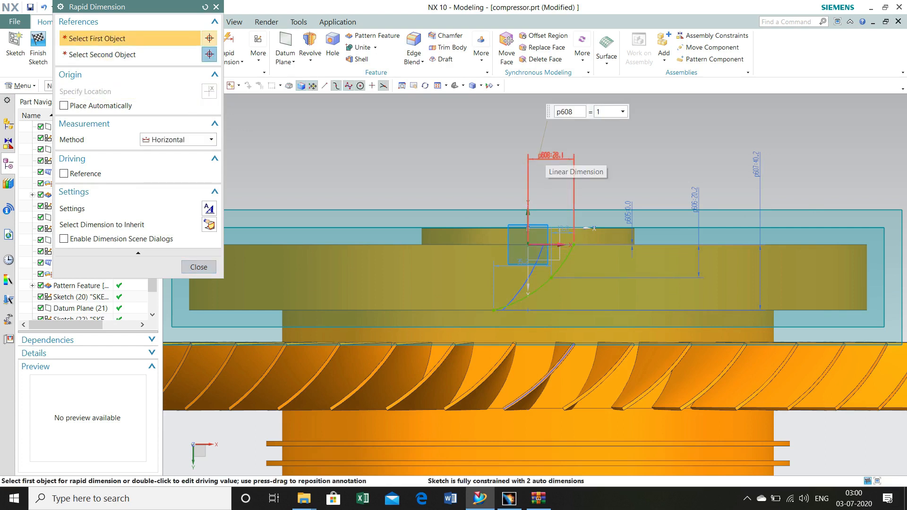
{"action": "type", "text": "9.9"}
{"action": "key", "text": "Return"}
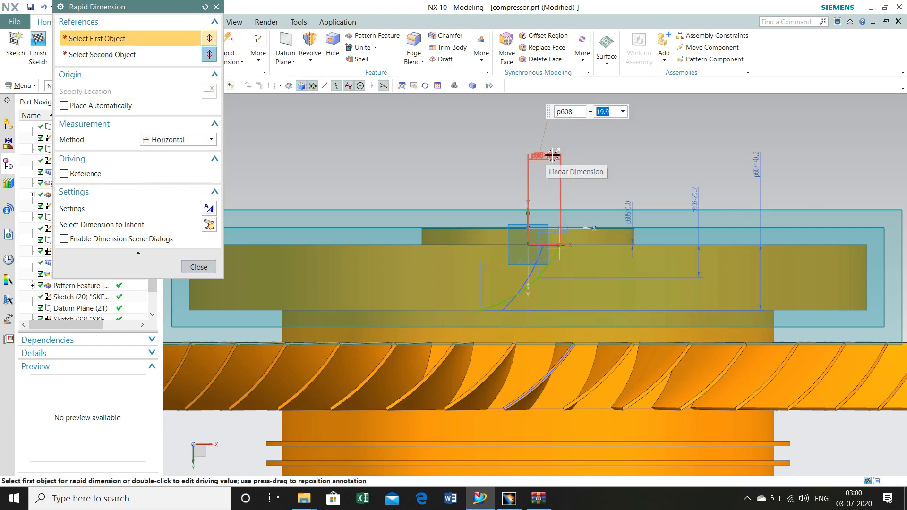
- Dimension the new spline's middle point horizontally from the sketch origin at 2.4 mm
{"action": "left_click", "coordinate": [538, 280]}
{"action": "left_click", "coordinate": [528, 244]}
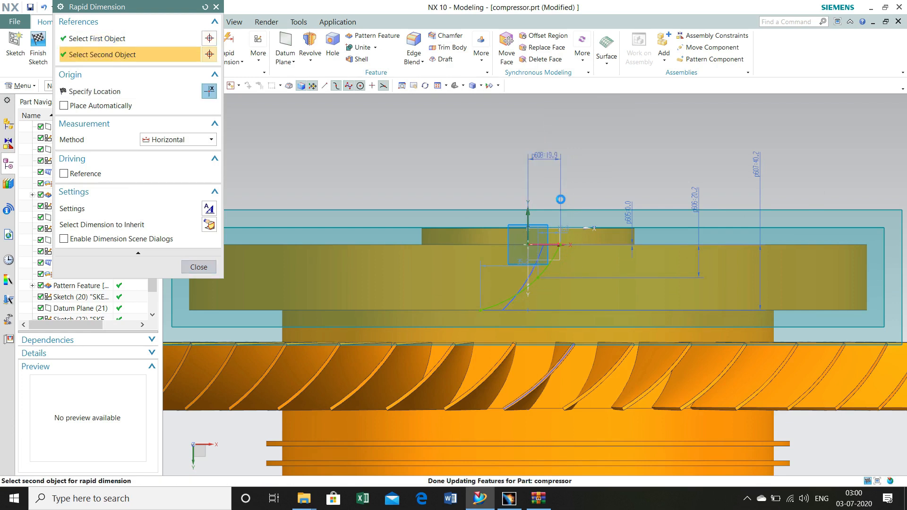
{"action": "left_click", "coordinate": [589, 166]}
{"action": "type", "text": "2.3"}
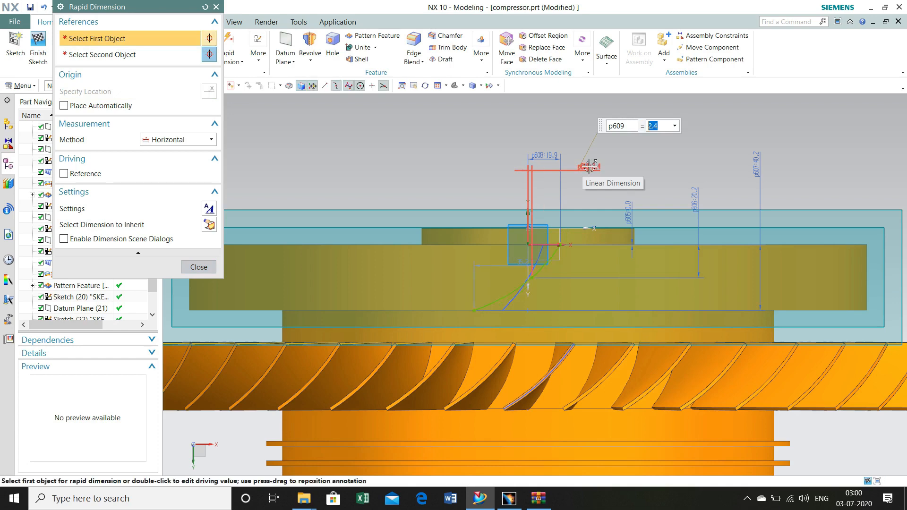
{"action": "key", "text": "Return"}
- Dimension the new spline's lower endpoint horizontally from the sketch origin at 24.9 mm and finish the sketch
{"action": "left_click", "coordinate": [528, 245]}
{"action": "left_click", "coordinate": [474, 310]}
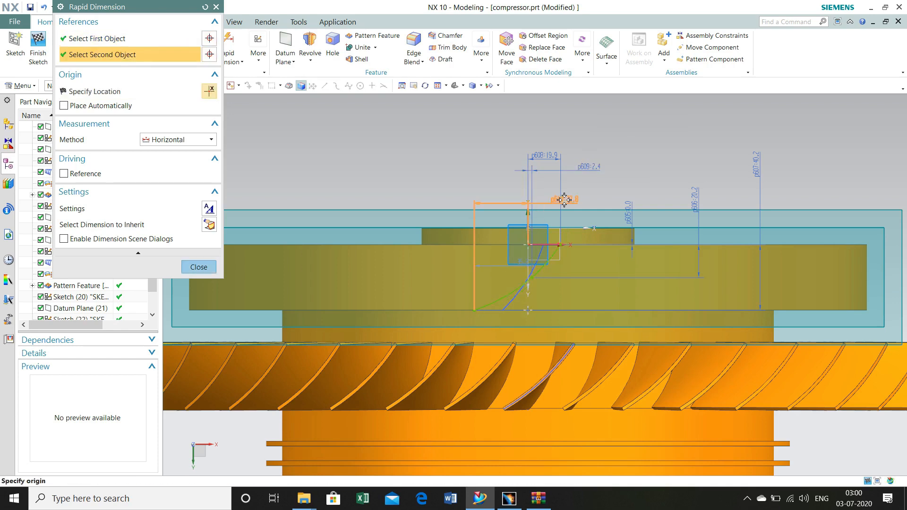
{"action": "left_click", "coordinate": [444, 159]}
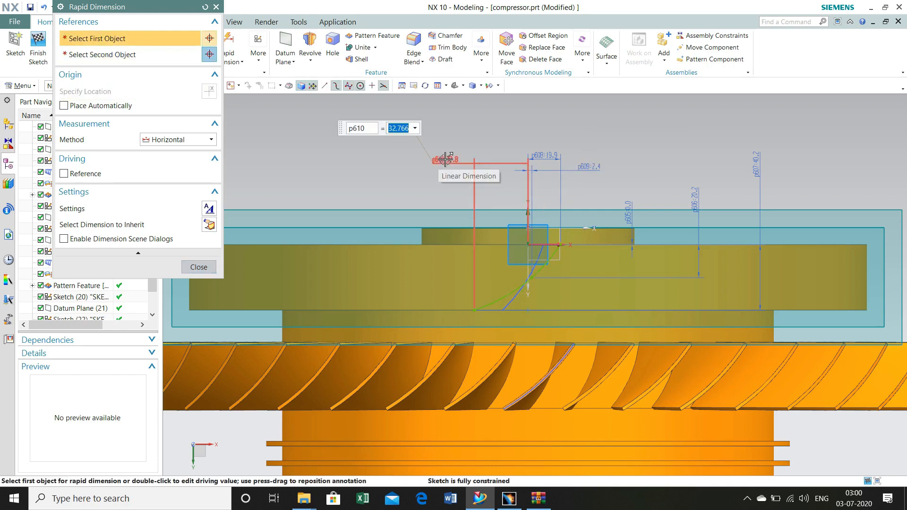
{"action": "type", "text": "24.9"}
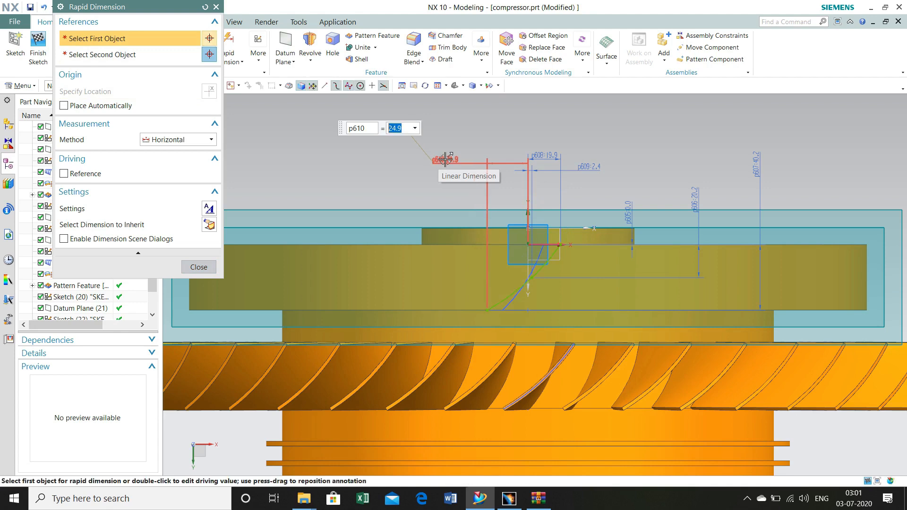
{"action": "key", "text": "Return"}
{"action": "left_click", "coordinate": [198, 267]}
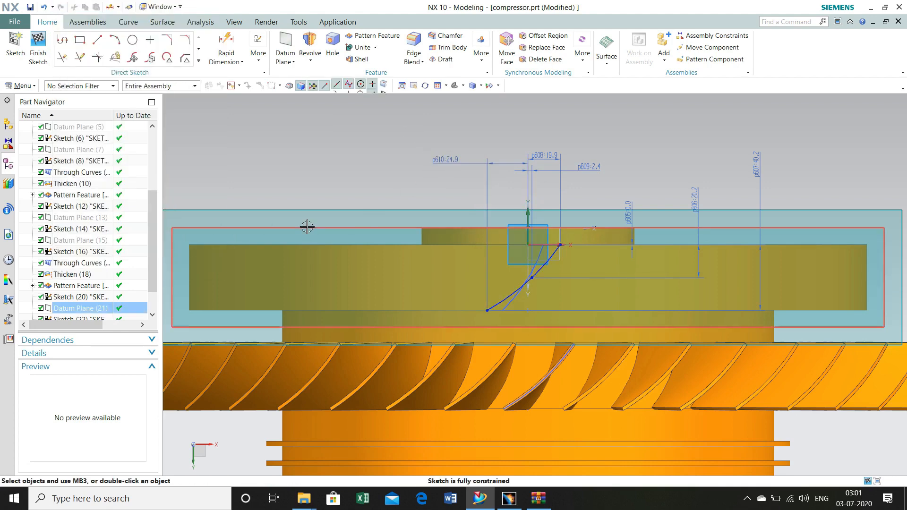
{"action": "scroll", "coordinate": [447, 301], "scroll_direction": "down", "scroll_amount": 3}
{"action": "left_click", "coordinate": [38, 52]}
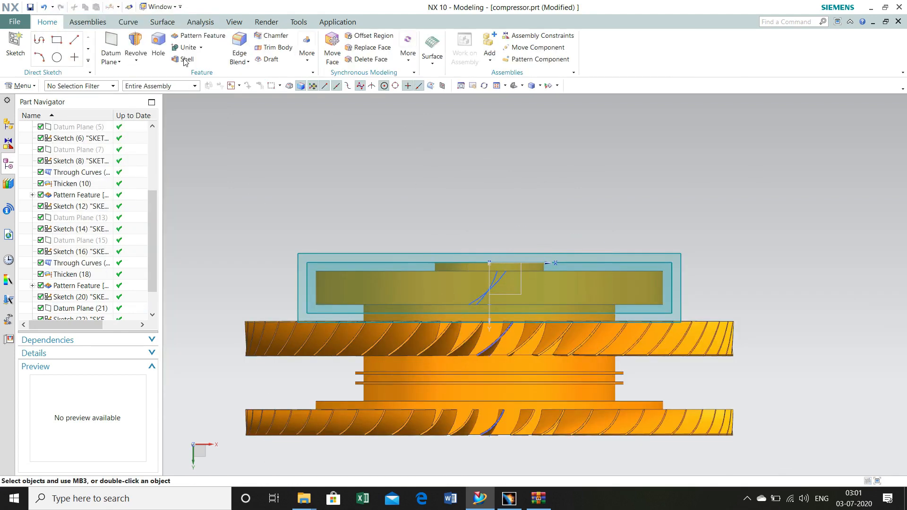
- Create a Through Curves surface between the two blade splines on the top ring's datum planes
{"action": "left_click", "coordinate": [429, 64]}
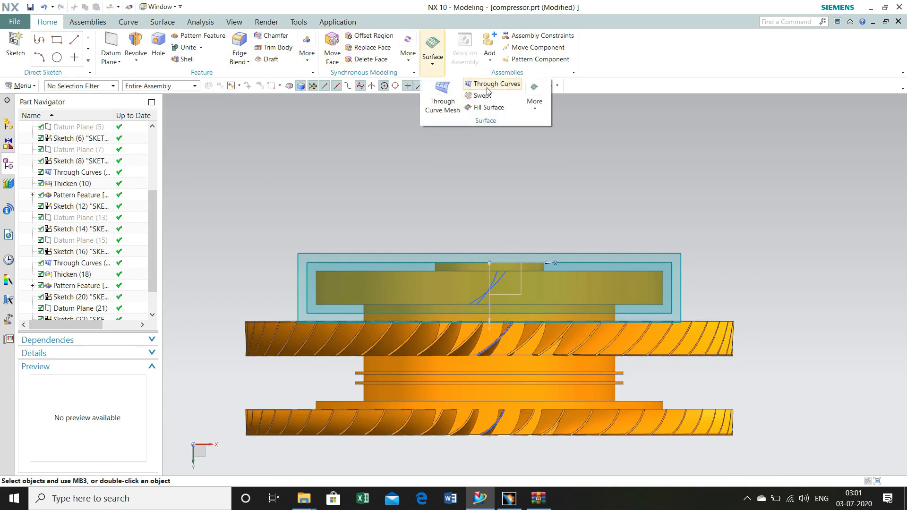
{"action": "left_click", "coordinate": [494, 83]}
{"action": "left_click", "coordinate": [496, 276]}
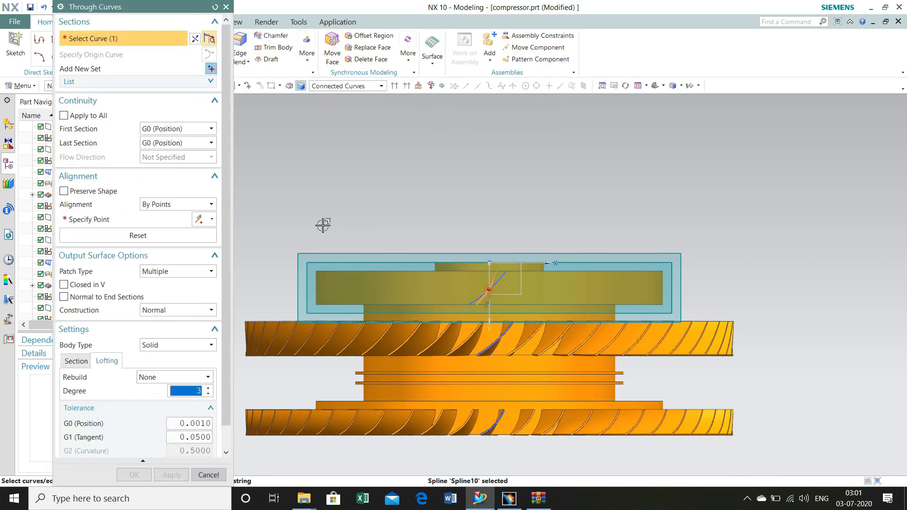
{"action": "left_click", "coordinate": [503, 276]}
{"action": "middle_click_drag", "start_coordinate": [510, 340], "coordinate": [503, 315]}
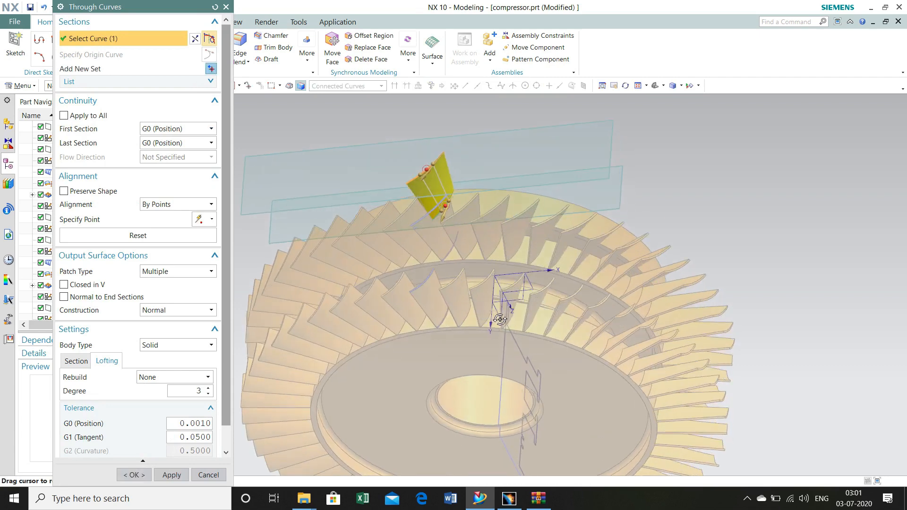
{"action": "left_click", "coordinate": [143, 476]}
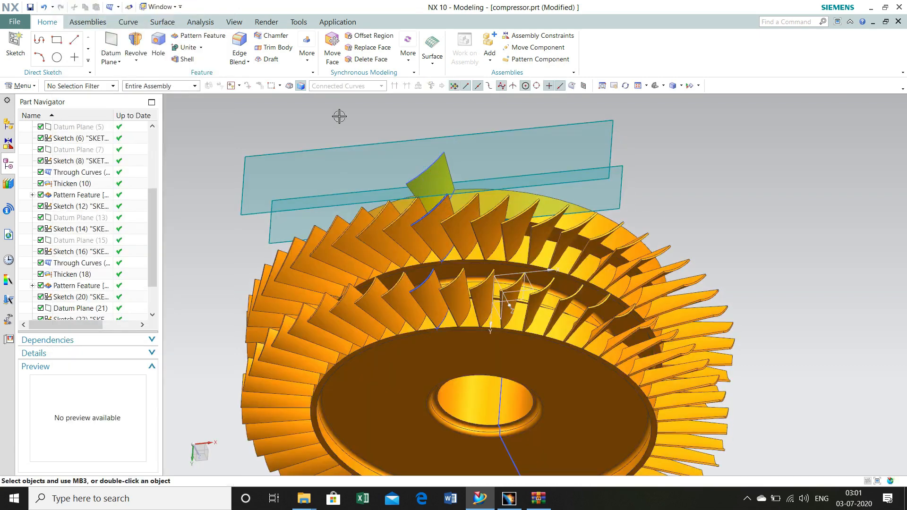
- Thicken the new blade surface with offsets of 1 mm and -1 mm, uniting it with the compressor body
{"action": "left_click", "coordinate": [163, 22]}
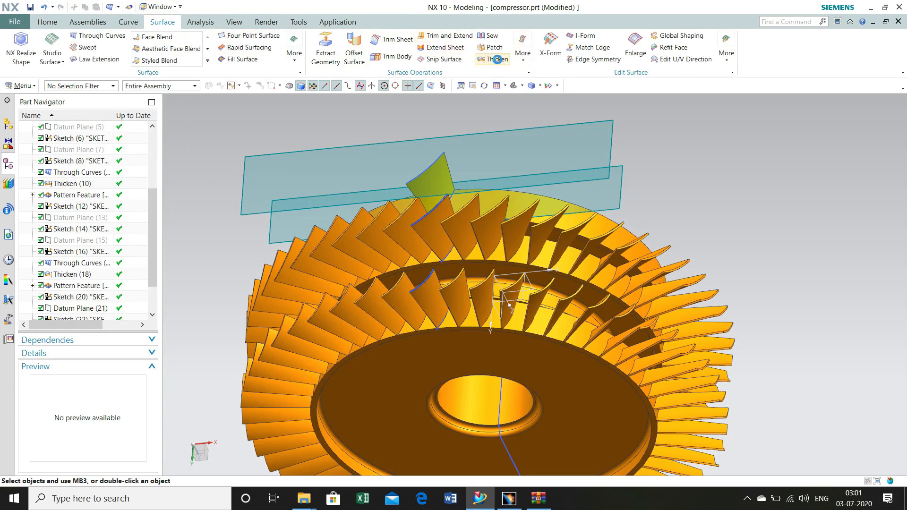
{"action": "left_click", "coordinate": [491, 59]}
{"action": "left_click", "coordinate": [431, 182]}
{"action": "left_click", "coordinate": [118, 385]}
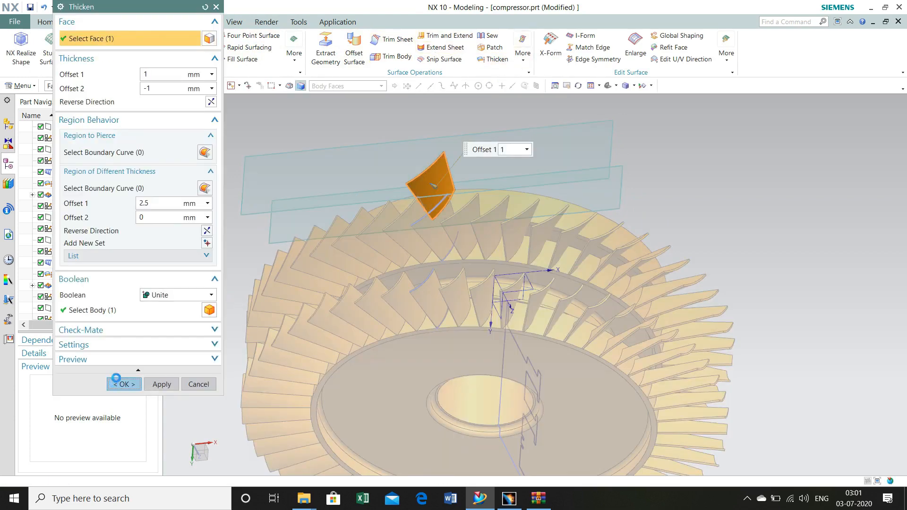
- Pattern the thickened blade circularly about the YC axis through the hub bore's center, with count 50 and span angle 360°
{"action": "left_click", "coordinate": [47, 22]}
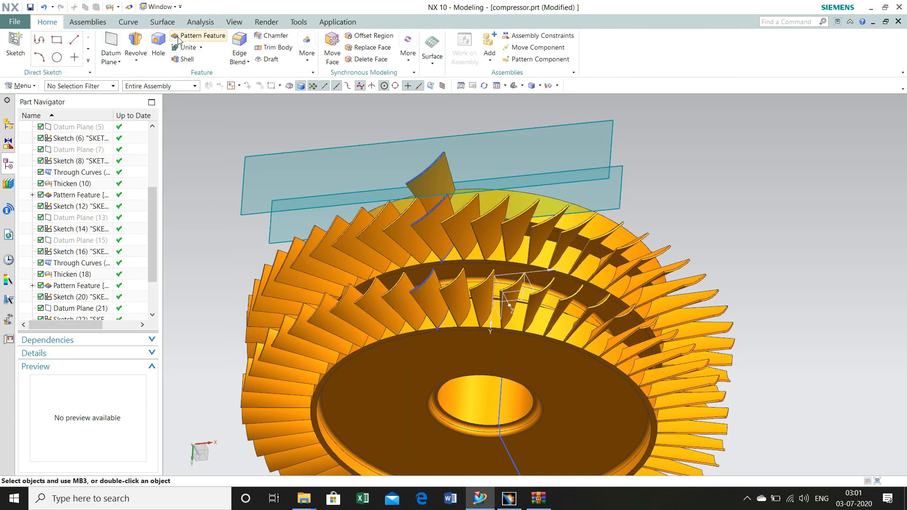
{"action": "left_click", "coordinate": [191, 36]}
{"action": "left_click", "coordinate": [435, 186]}
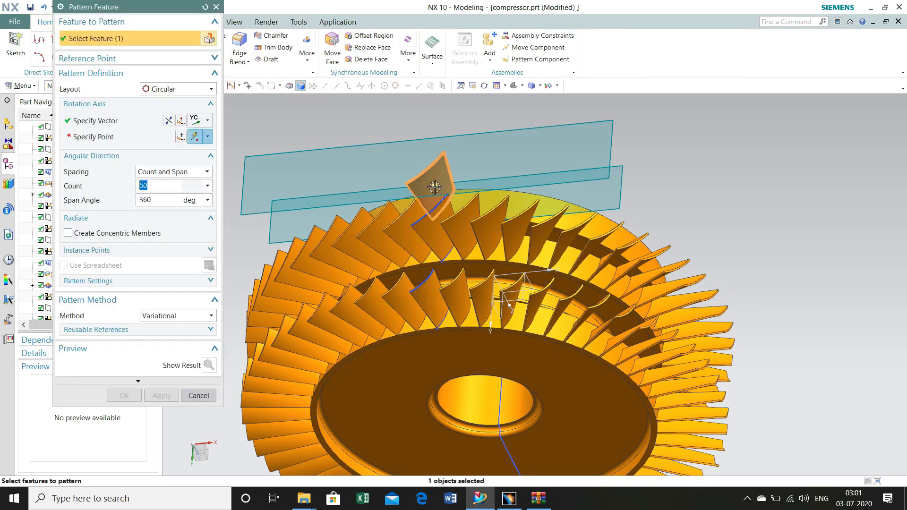
{"action": "left_click", "coordinate": [111, 136]}
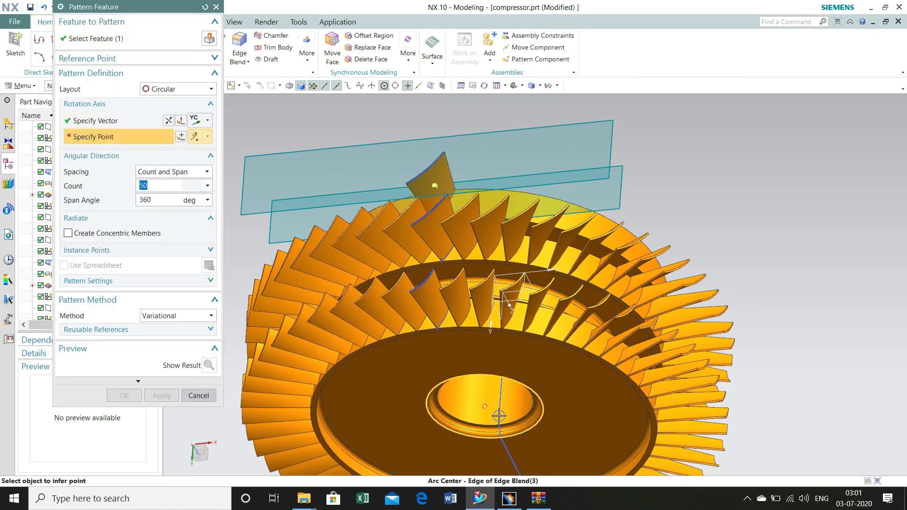
{"action": "left_click", "coordinate": [529, 431]}
{"action": "left_click", "coordinate": [110, 396]}
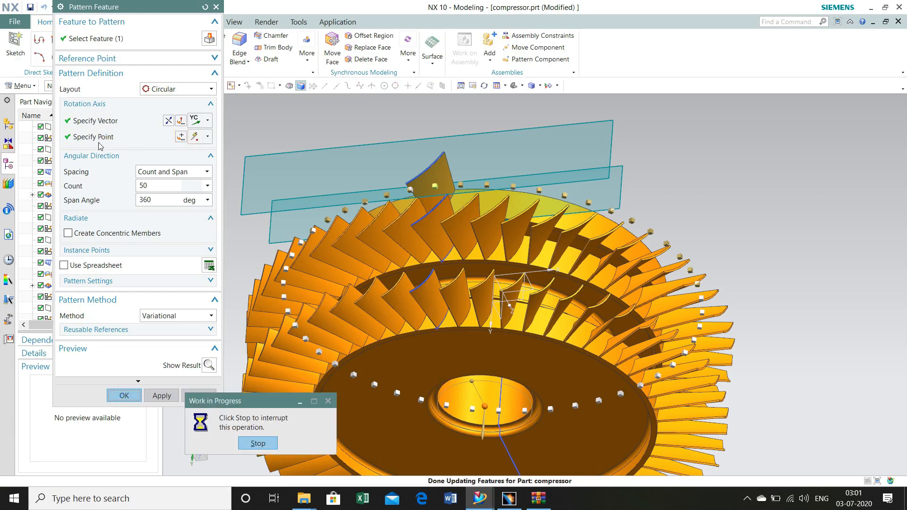
- Hide the outer datum plane used for the third row's last blade sketch
{"action": "scroll", "coordinate": [64, 257], "scroll_direction": "down", "scroll_amount": 2}
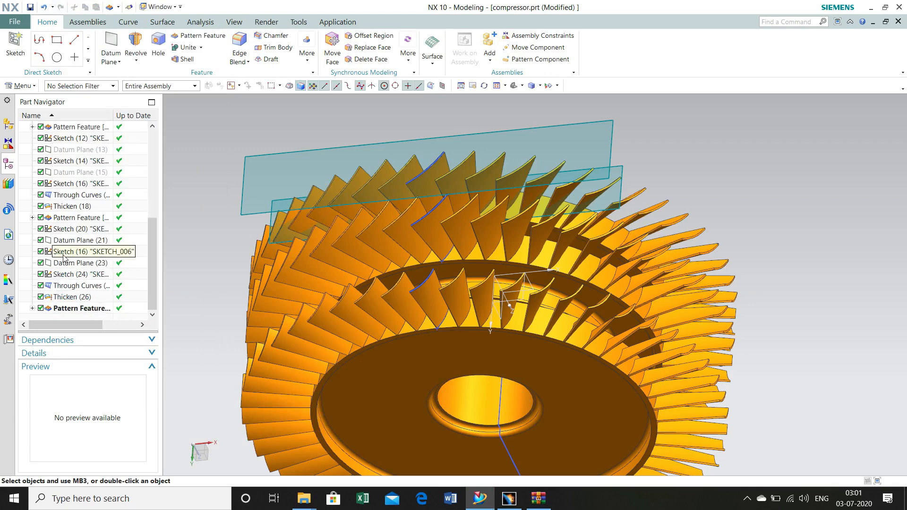
{"action": "left_click", "coordinate": [72, 299]}
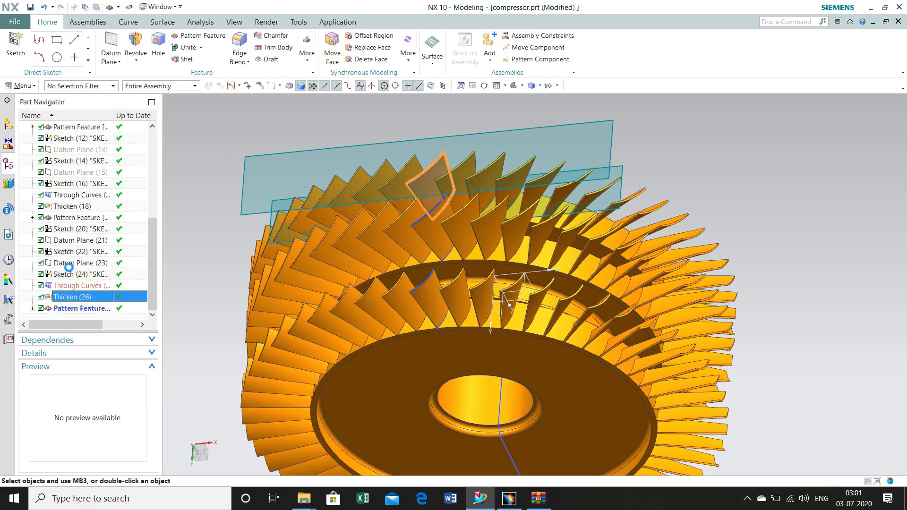
{"action": "right_click", "coordinate": [66, 262]}
{"action": "left_click", "coordinate": [119, 8]}
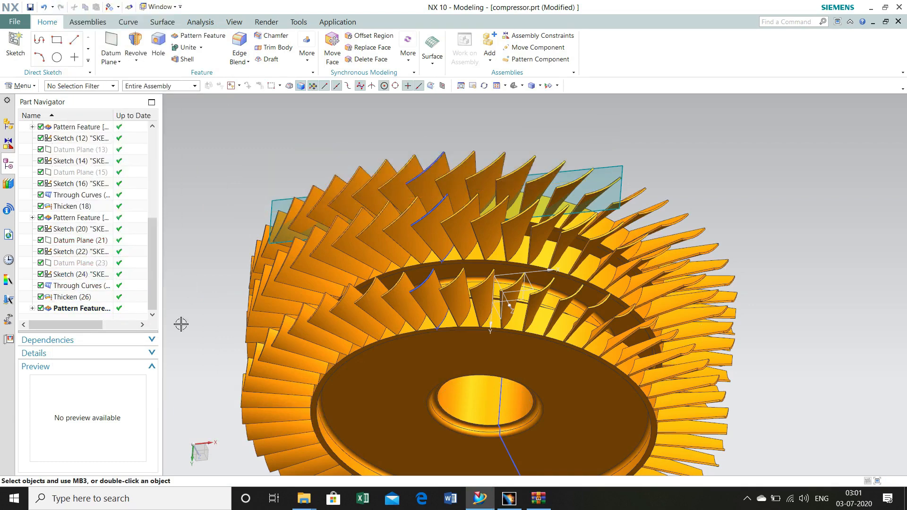
- Hide all coordinate systems, datum planes and sketches in the compressor model
{"action": "left_click", "coordinate": [552, 86]}
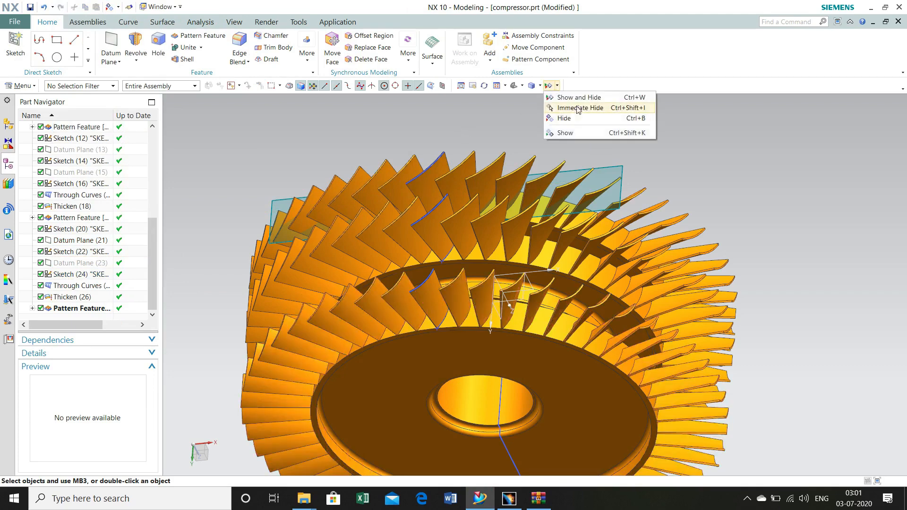
{"action": "left_click", "coordinate": [562, 106]}
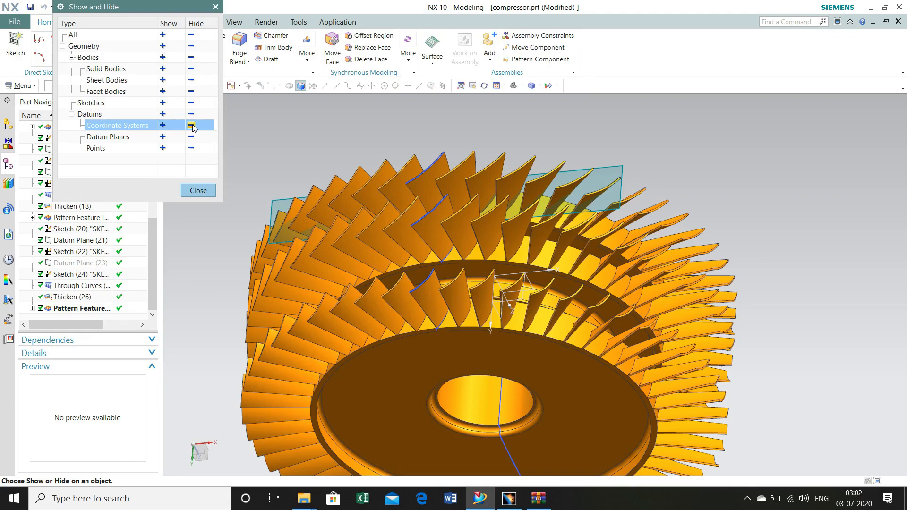
{"action": "left_click", "coordinate": [191, 125]}
{"action": "left_click", "coordinate": [192, 136]}
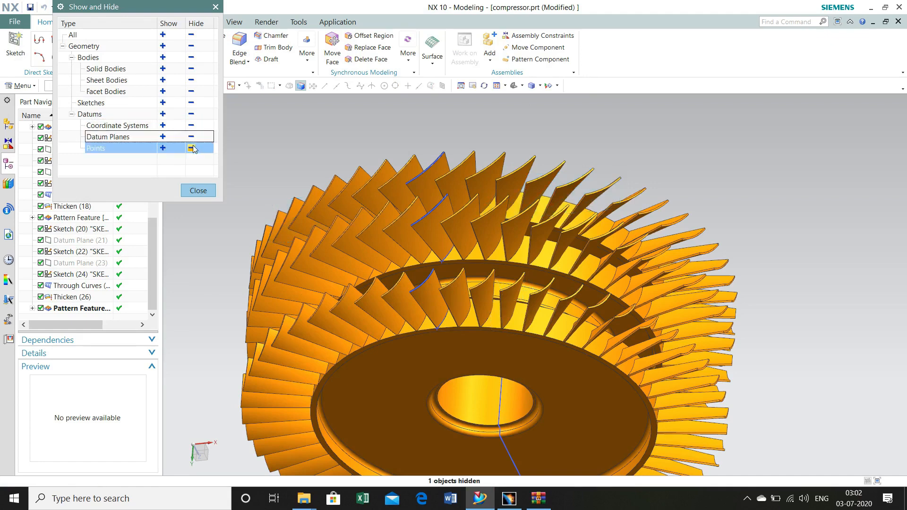
{"action": "left_click", "coordinate": [191, 103]}
{"action": "left_click", "coordinate": [198, 190]}
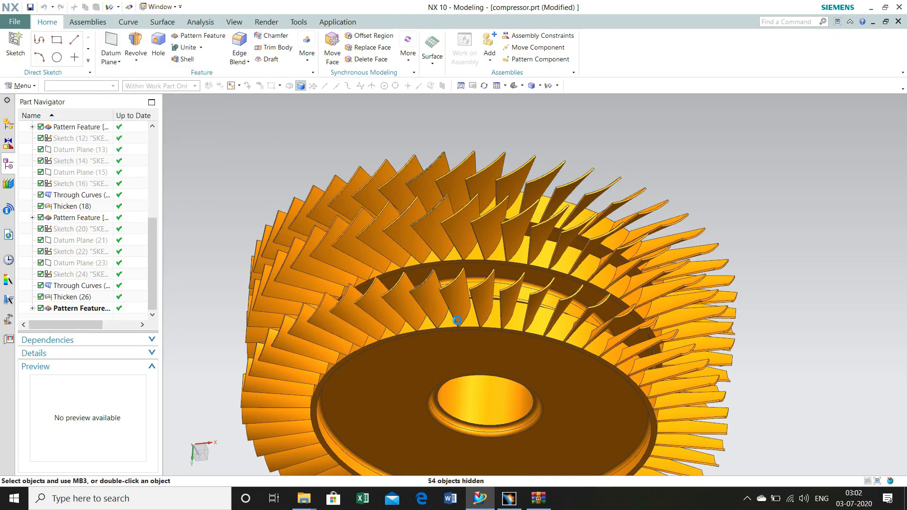
- Change the whole compressor body's display color to a light yellow from the Light palette
{"action": "scroll", "coordinate": [567, 307], "scroll_direction": "down", "scroll_amount": 5}
{"action": "middle_click_drag", "start_coordinate": [654, 374], "coordinate": [733, 265]}
{"action": "scroll", "coordinate": [719, 247], "scroll_direction": "up", "scroll_amount": 5}
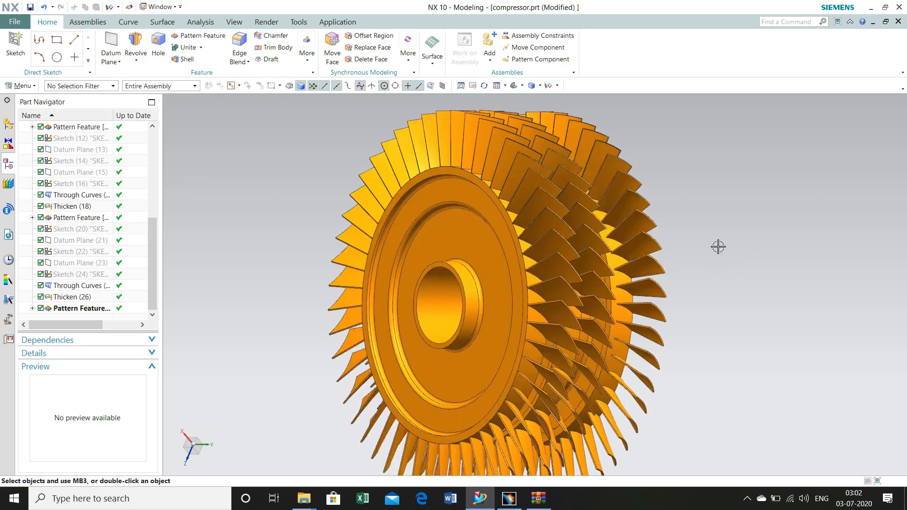
{"action": "scroll", "coordinate": [714, 241], "scroll_direction": "down", "scroll_amount": 3}
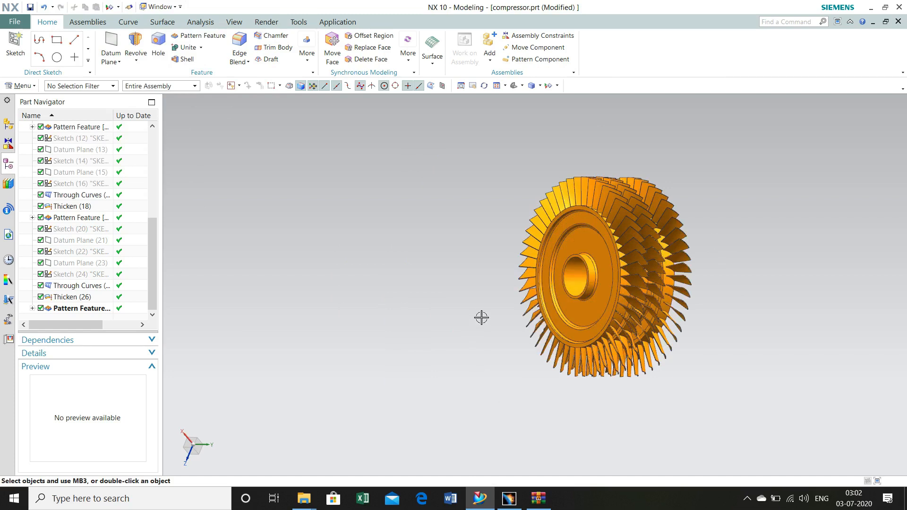
{"action": "left_click", "coordinate": [233, 22]}
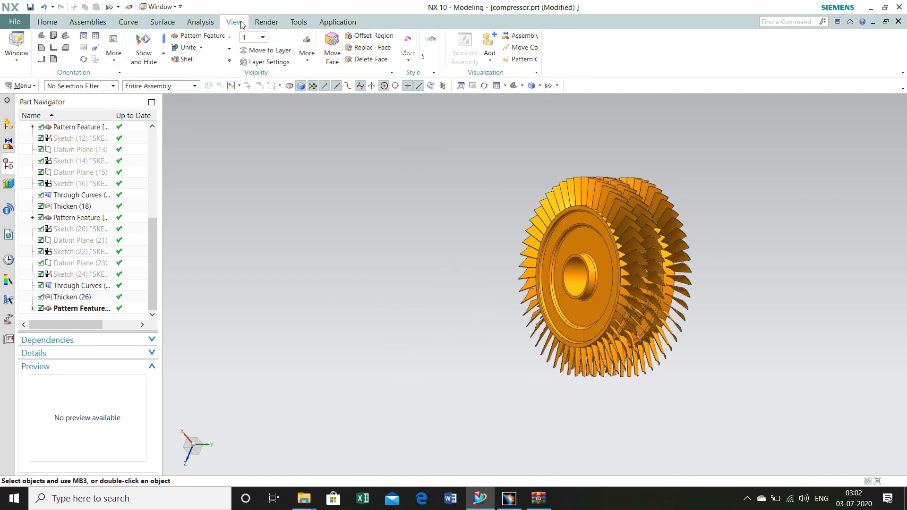
{"action": "left_click", "coordinate": [499, 52]}
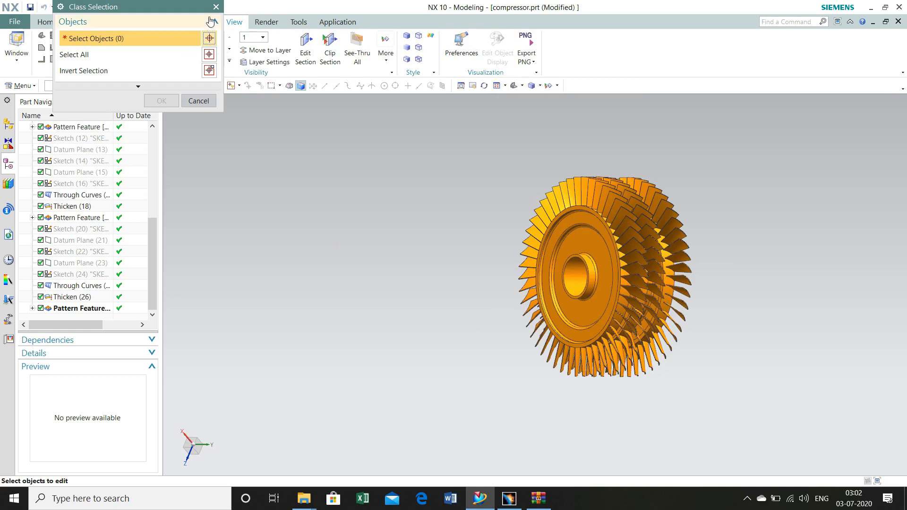
{"action": "left_click", "coordinate": [610, 240]}
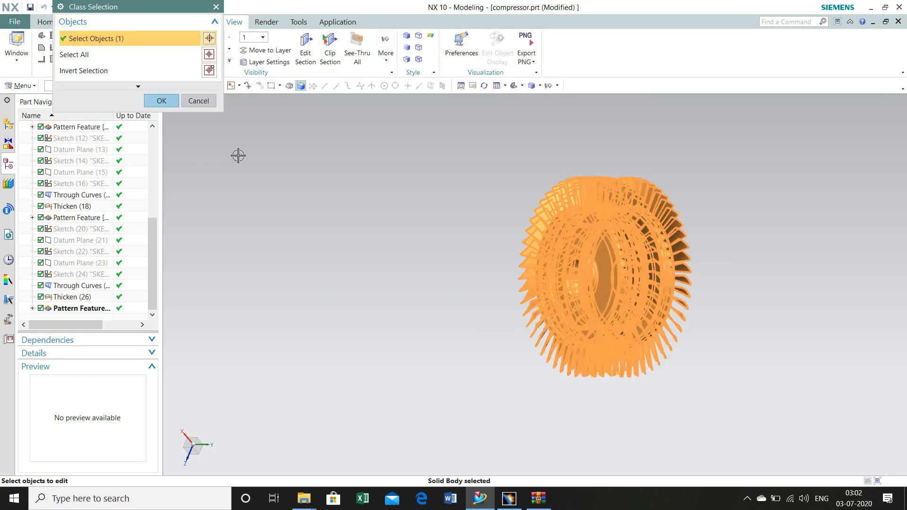
{"action": "left_click", "coordinate": [161, 101]}
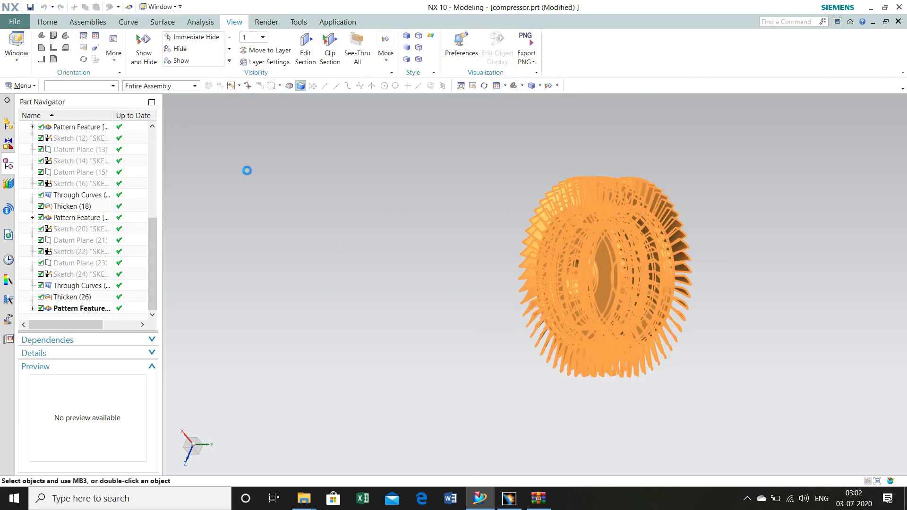
{"action": "left_click", "coordinate": [194, 69]}
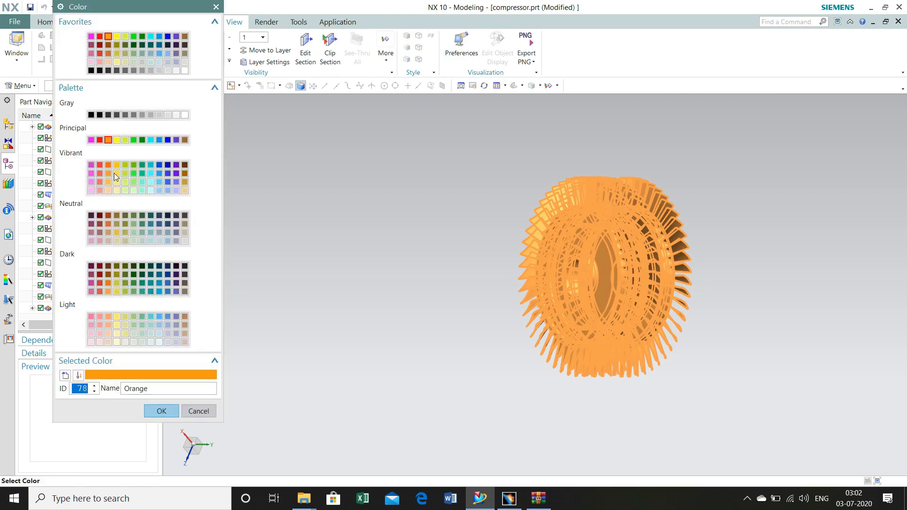
{"action": "left_click", "coordinate": [109, 291]}
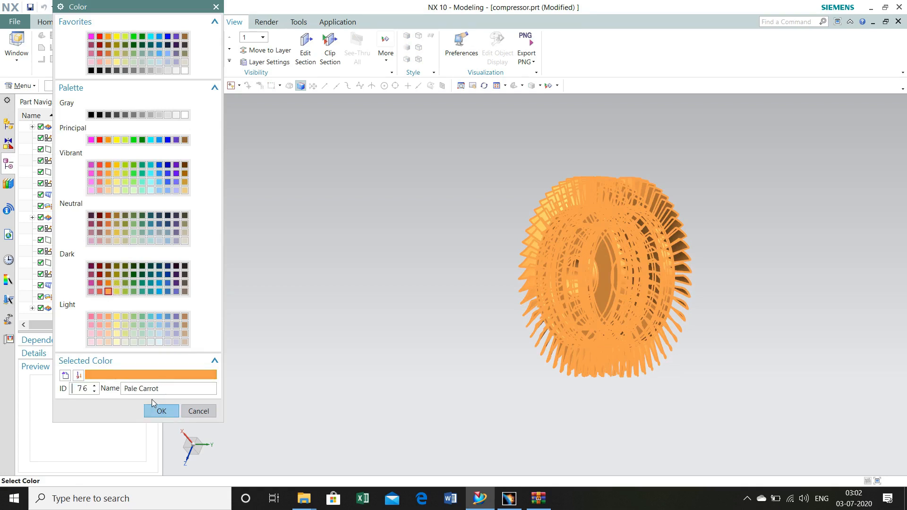
{"action": "left_click", "coordinate": [117, 325]}
{"action": "left_click", "coordinate": [161, 411]}
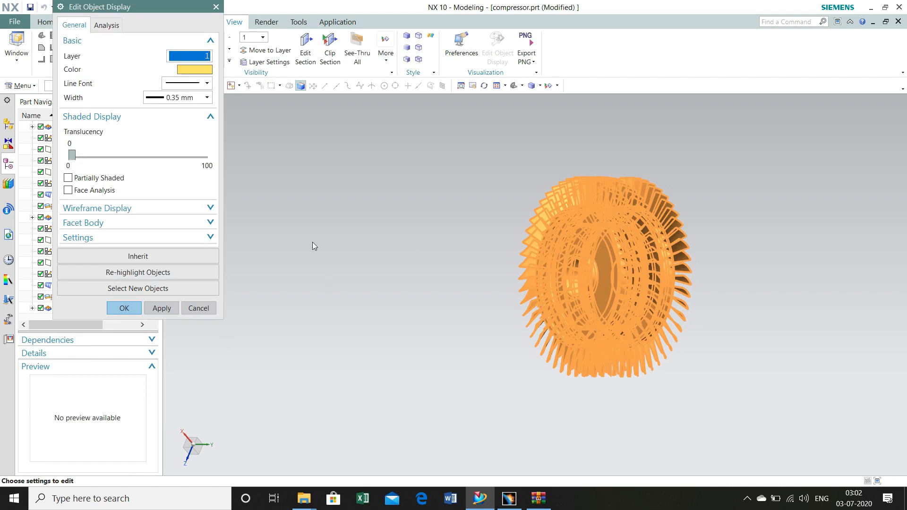
{"action": "left_click", "coordinate": [124, 308]}
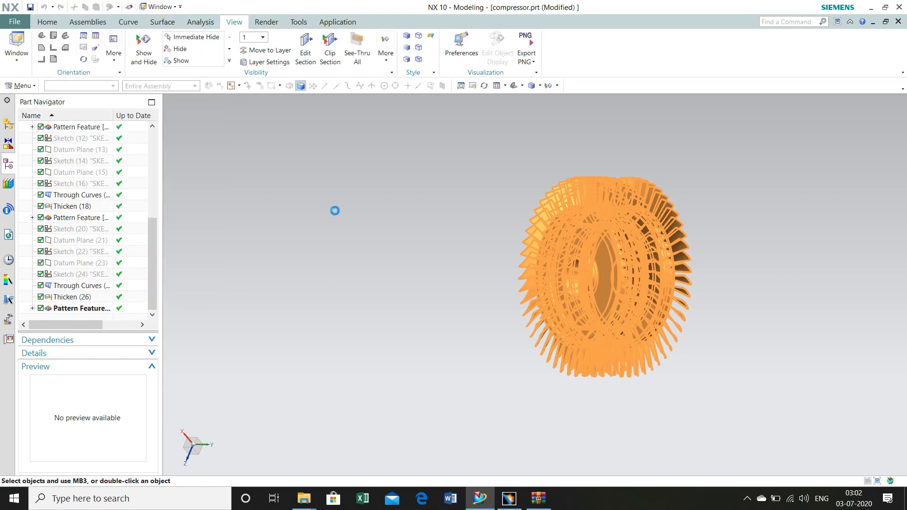
- Switch the model view to a glossy, realistic shaded display style
{"action": "middle_click_drag", "start_coordinate": [704, 205], "coordinate": [713, 223]}
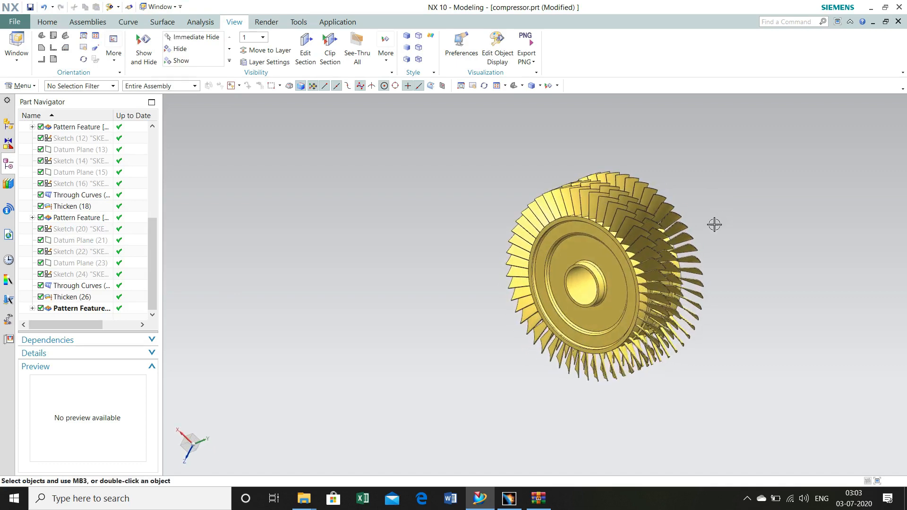
{"action": "right_click", "coordinate": [607, 257]}
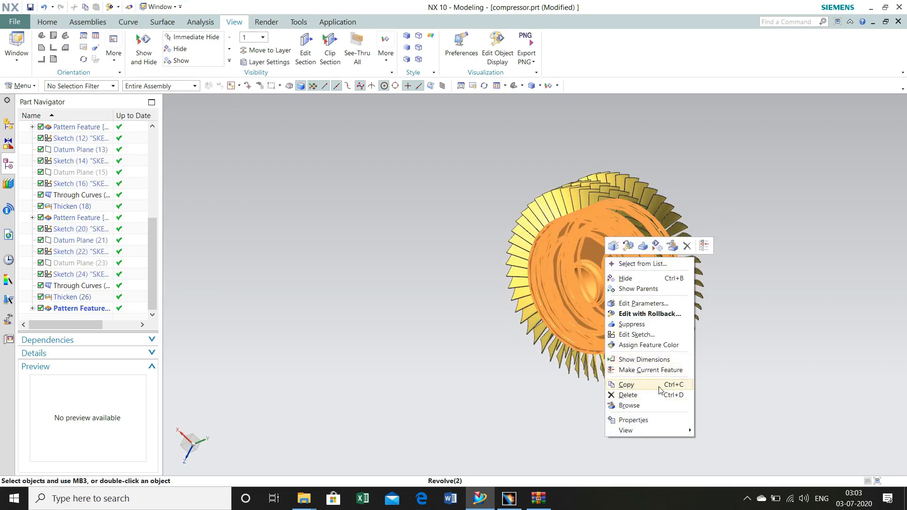
{"action": "mouse_move", "coordinate": [645, 430]}
{"action": "left_click", "coordinate": [725, 405]}
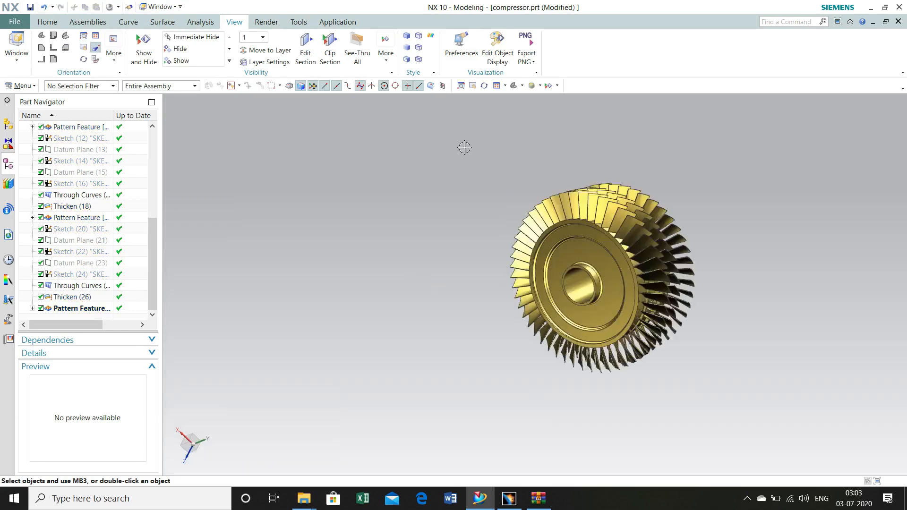
- Save the finished compressor part file
{"action": "middle_click_drag", "start_coordinate": [727, 325], "coordinate": [721, 348]}
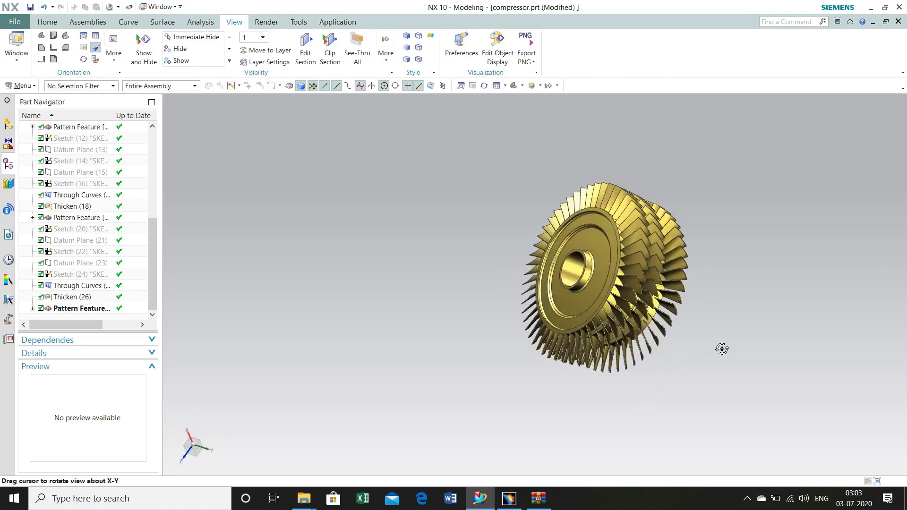
{"action": "left_click", "coordinate": [30, 7]}
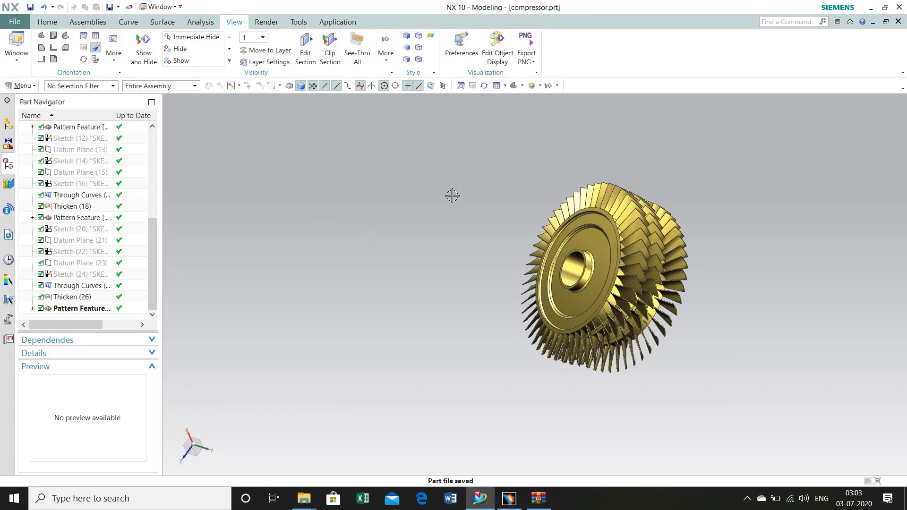
{"action": "middle_click_drag", "start_coordinate": [452, 195], "coordinate": [440, 216]}
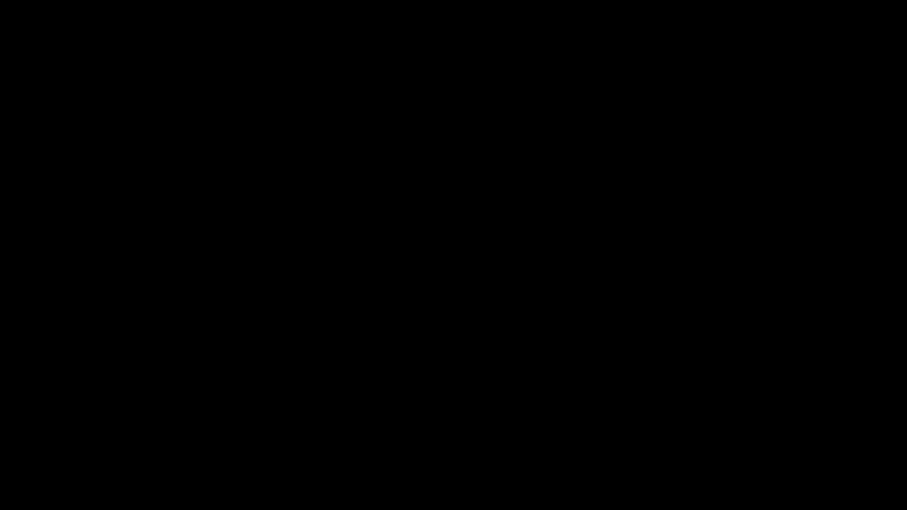